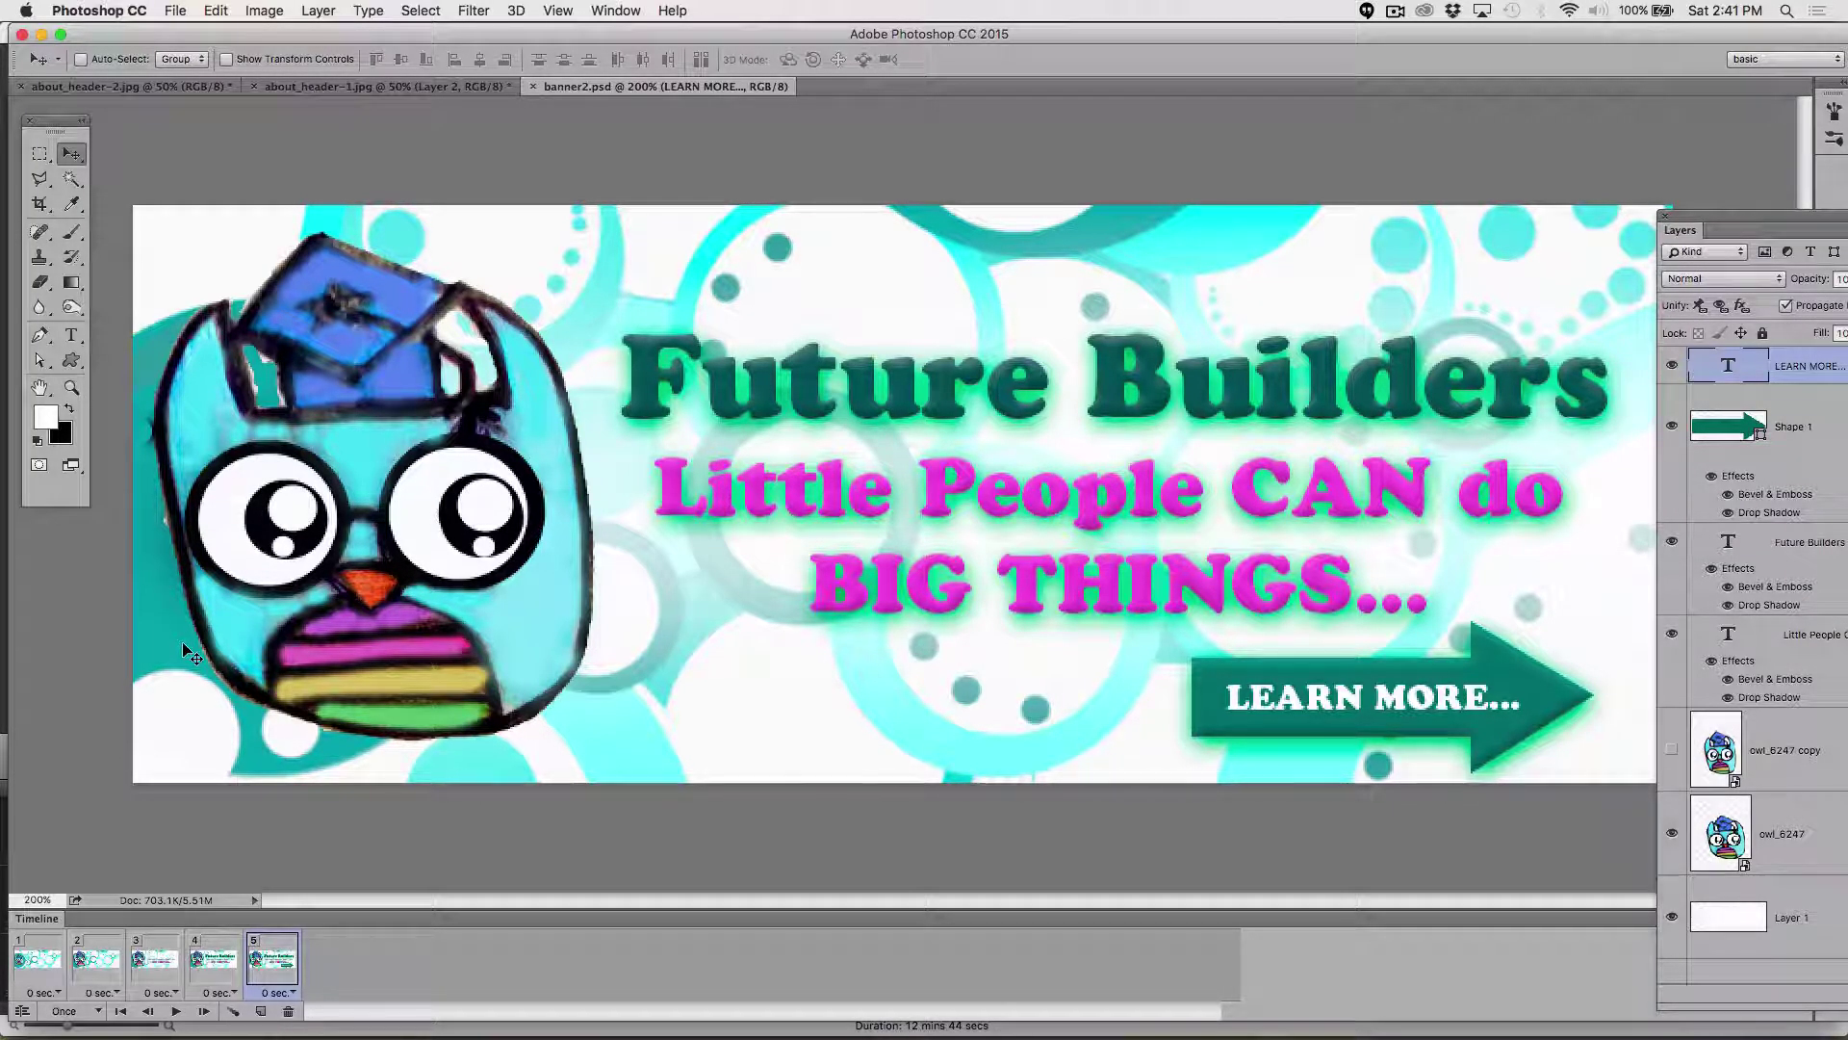
- Open the delay options for frame 1 of the banner timeline
click(36, 994)
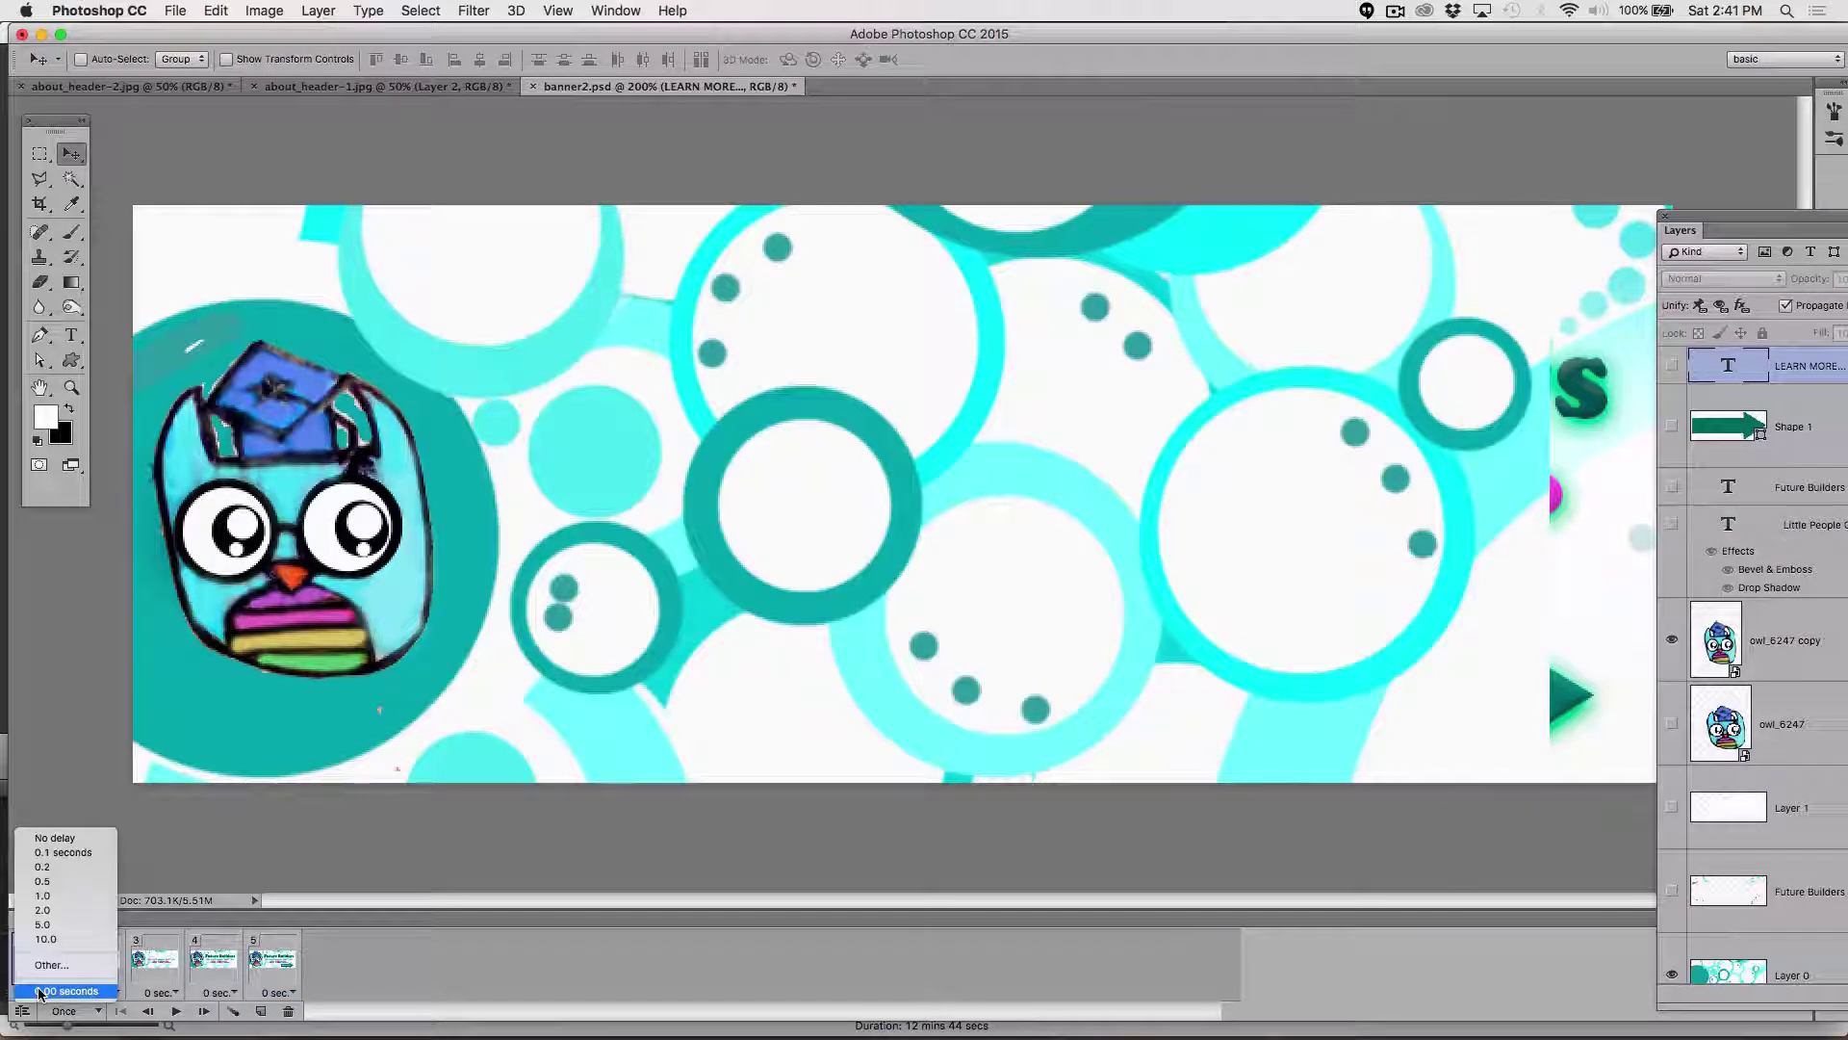
- Set frames 1 through 4 to a 0.5-second delay each
click(52, 883)
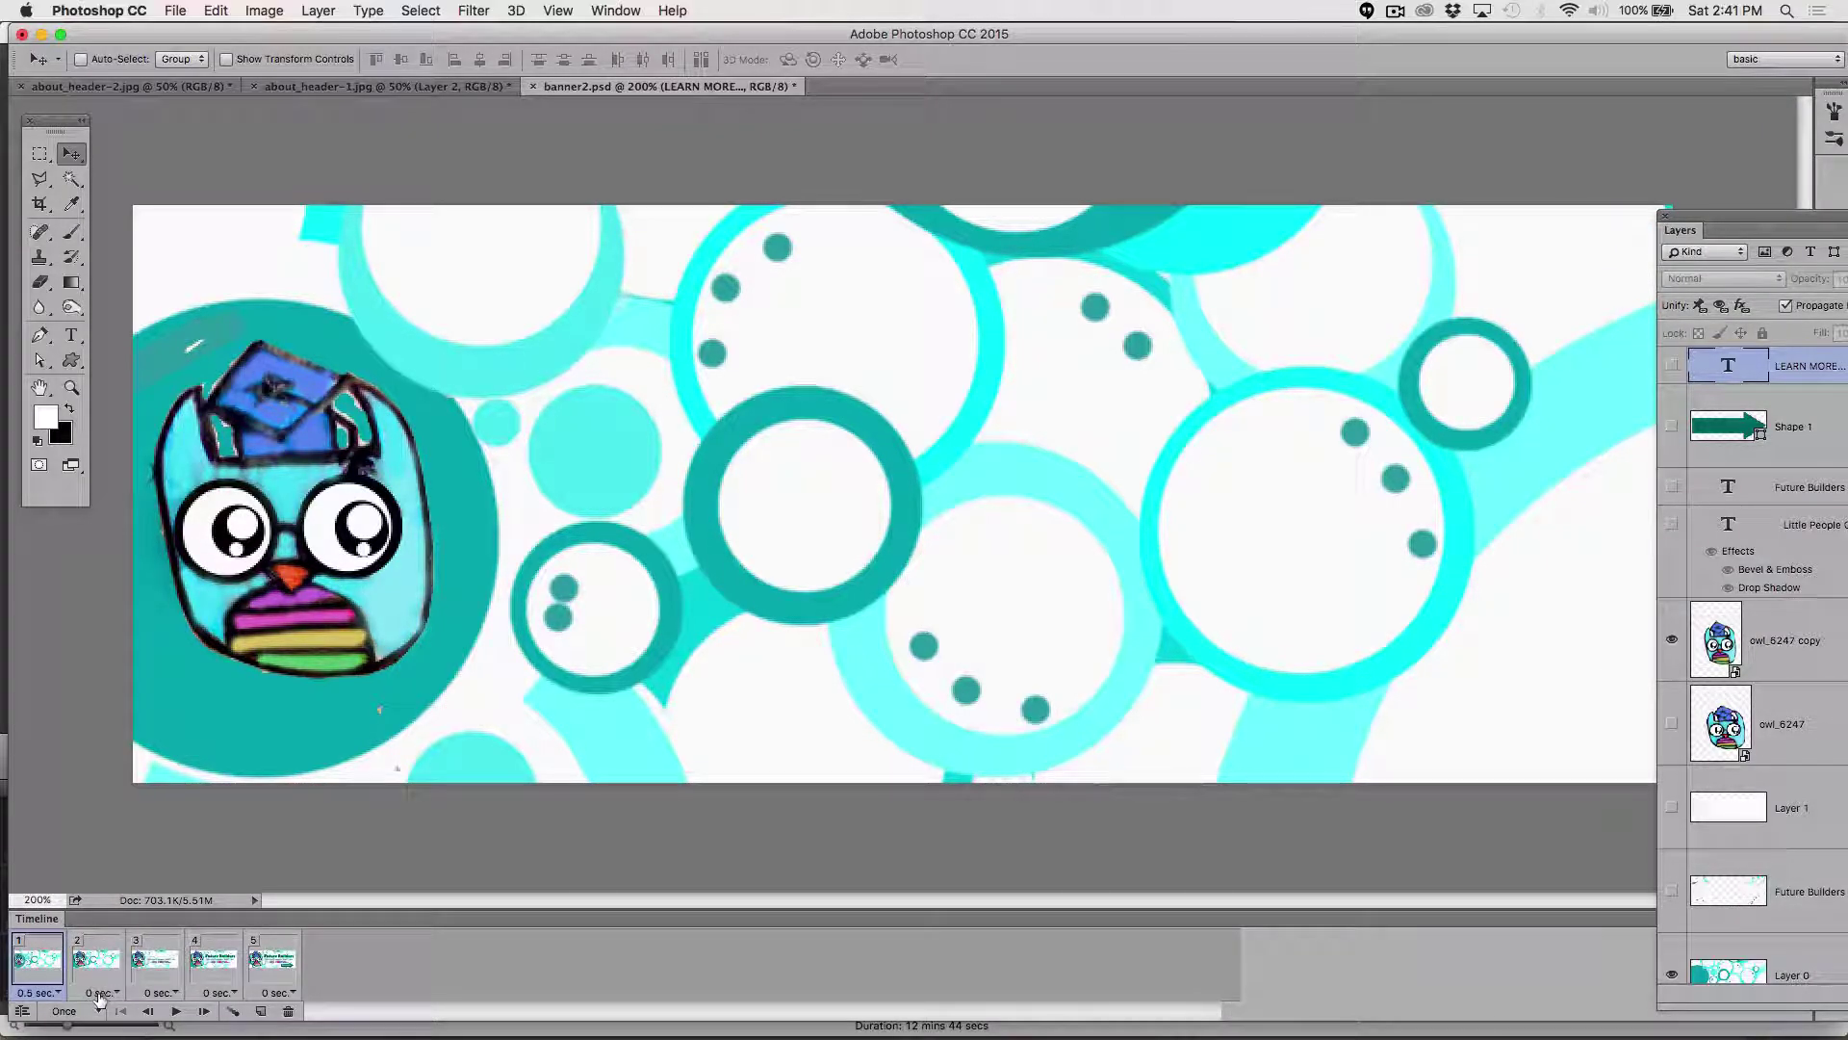
click(100, 995)
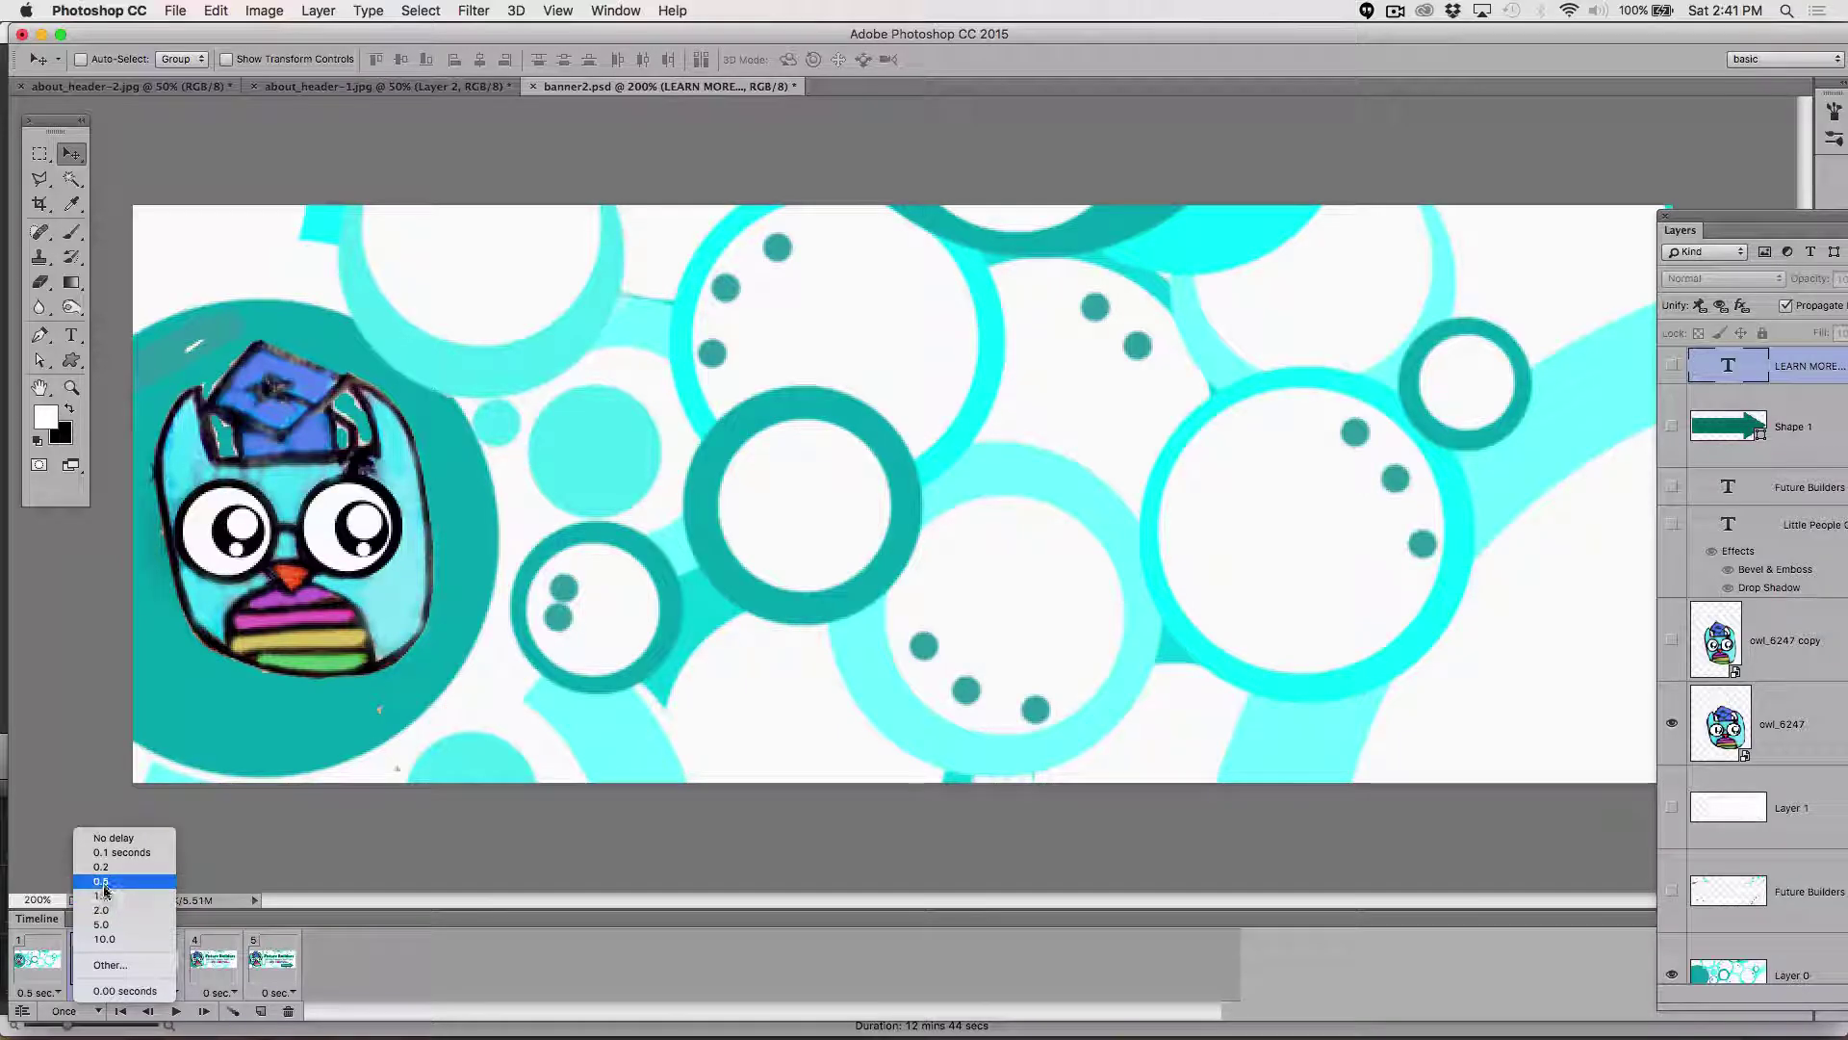
click(102, 882)
click(134, 966)
click(155, 993)
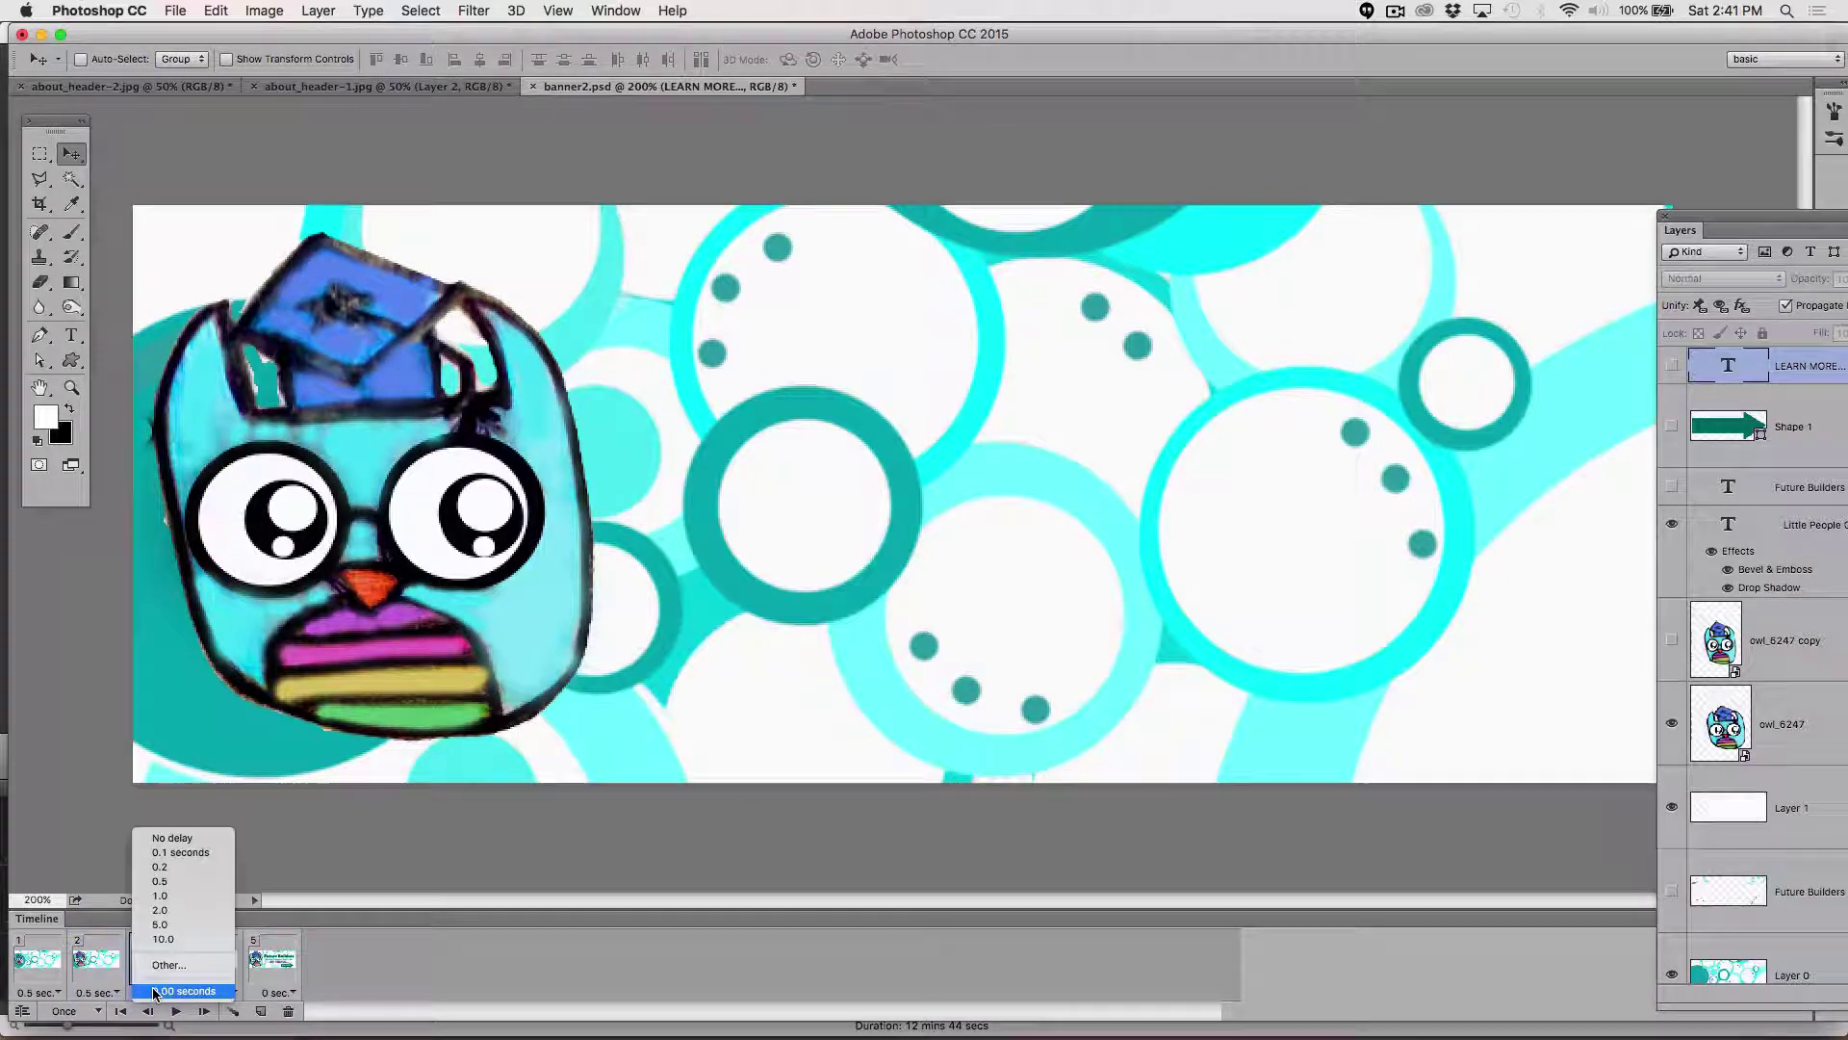
click(176, 881)
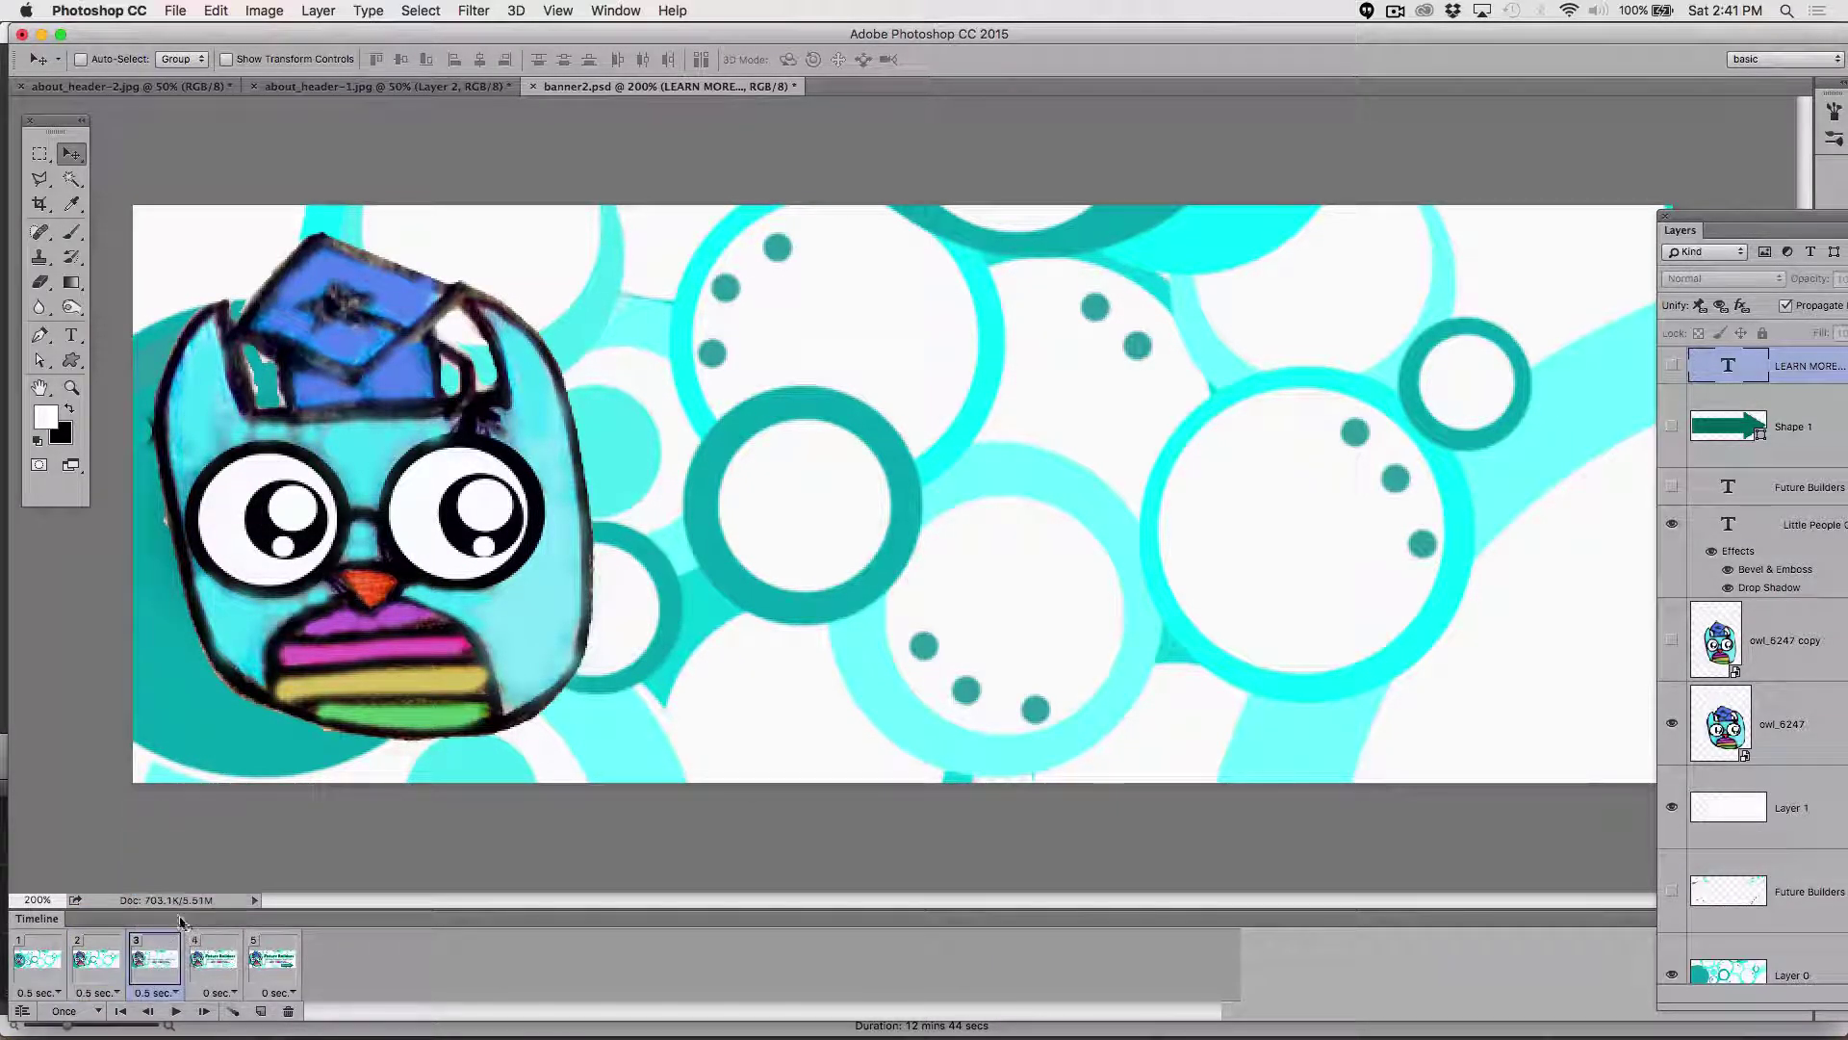
click(213, 959)
click(221, 993)
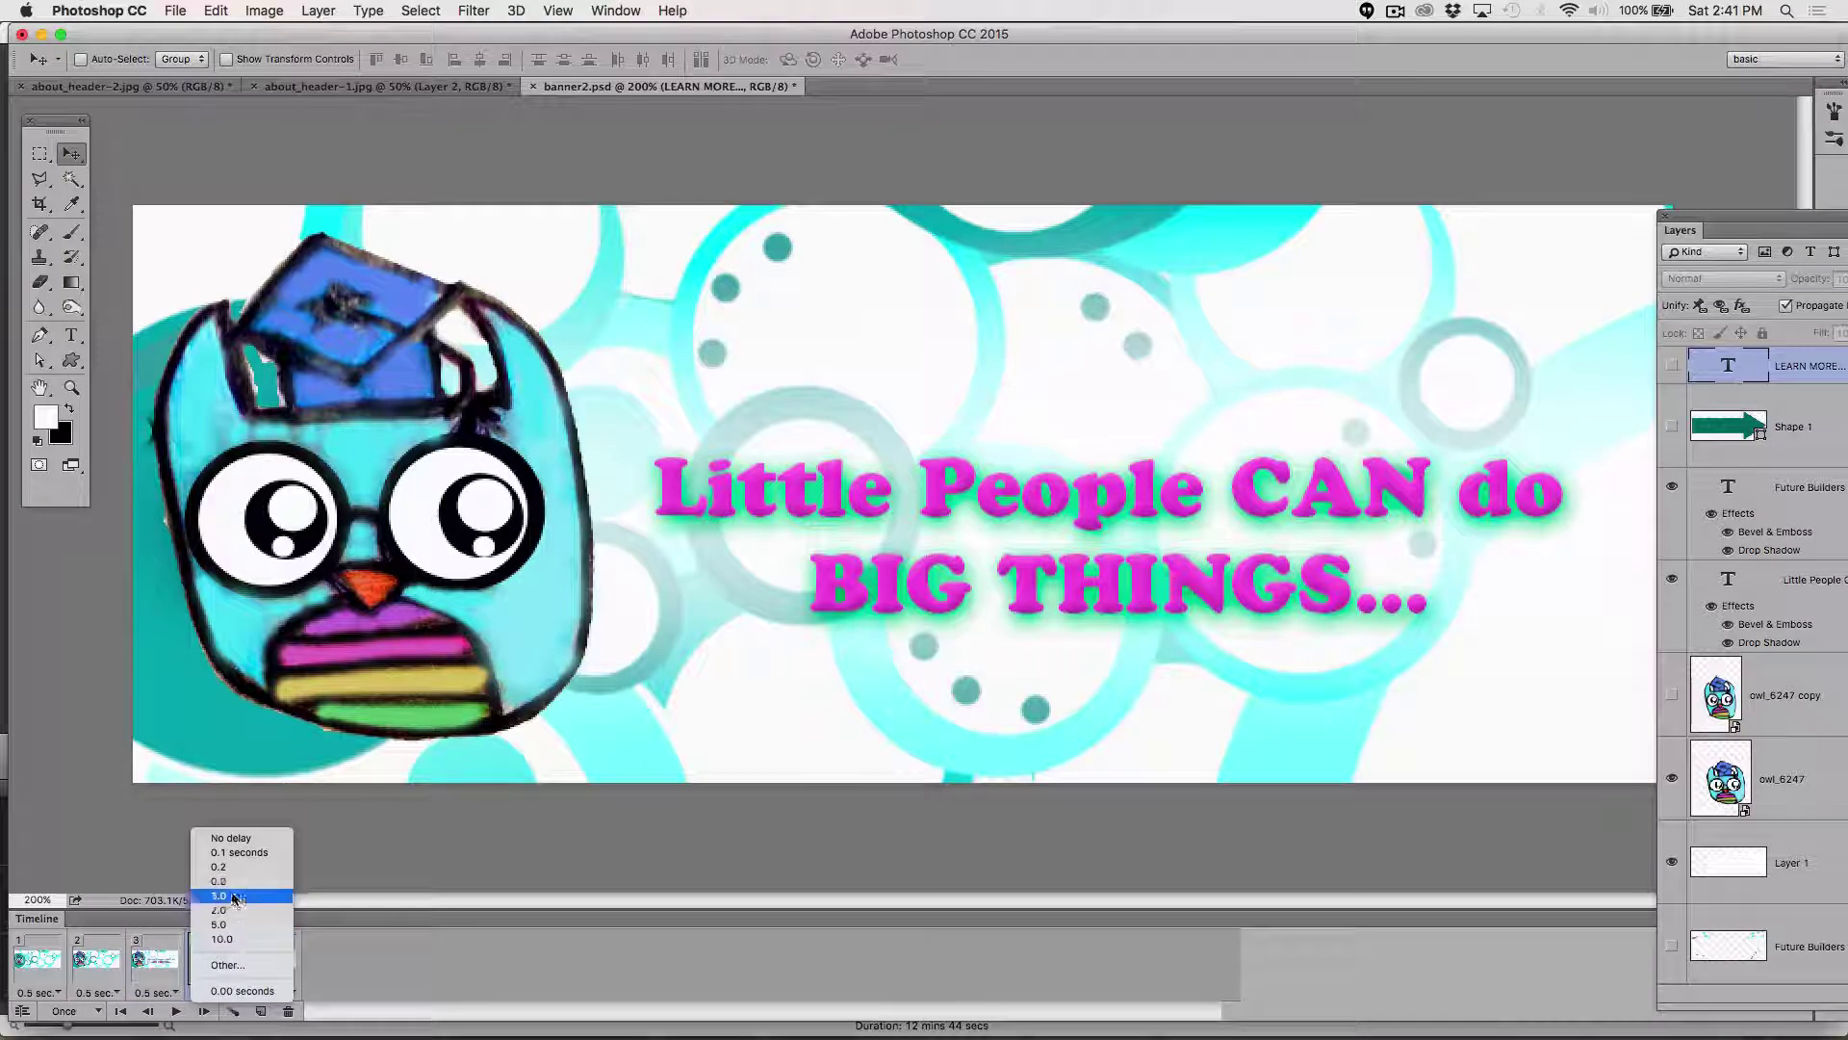
click(219, 881)
- Give frame 5 a custom 3-second delay via Other
click(270, 959)
click(269, 992)
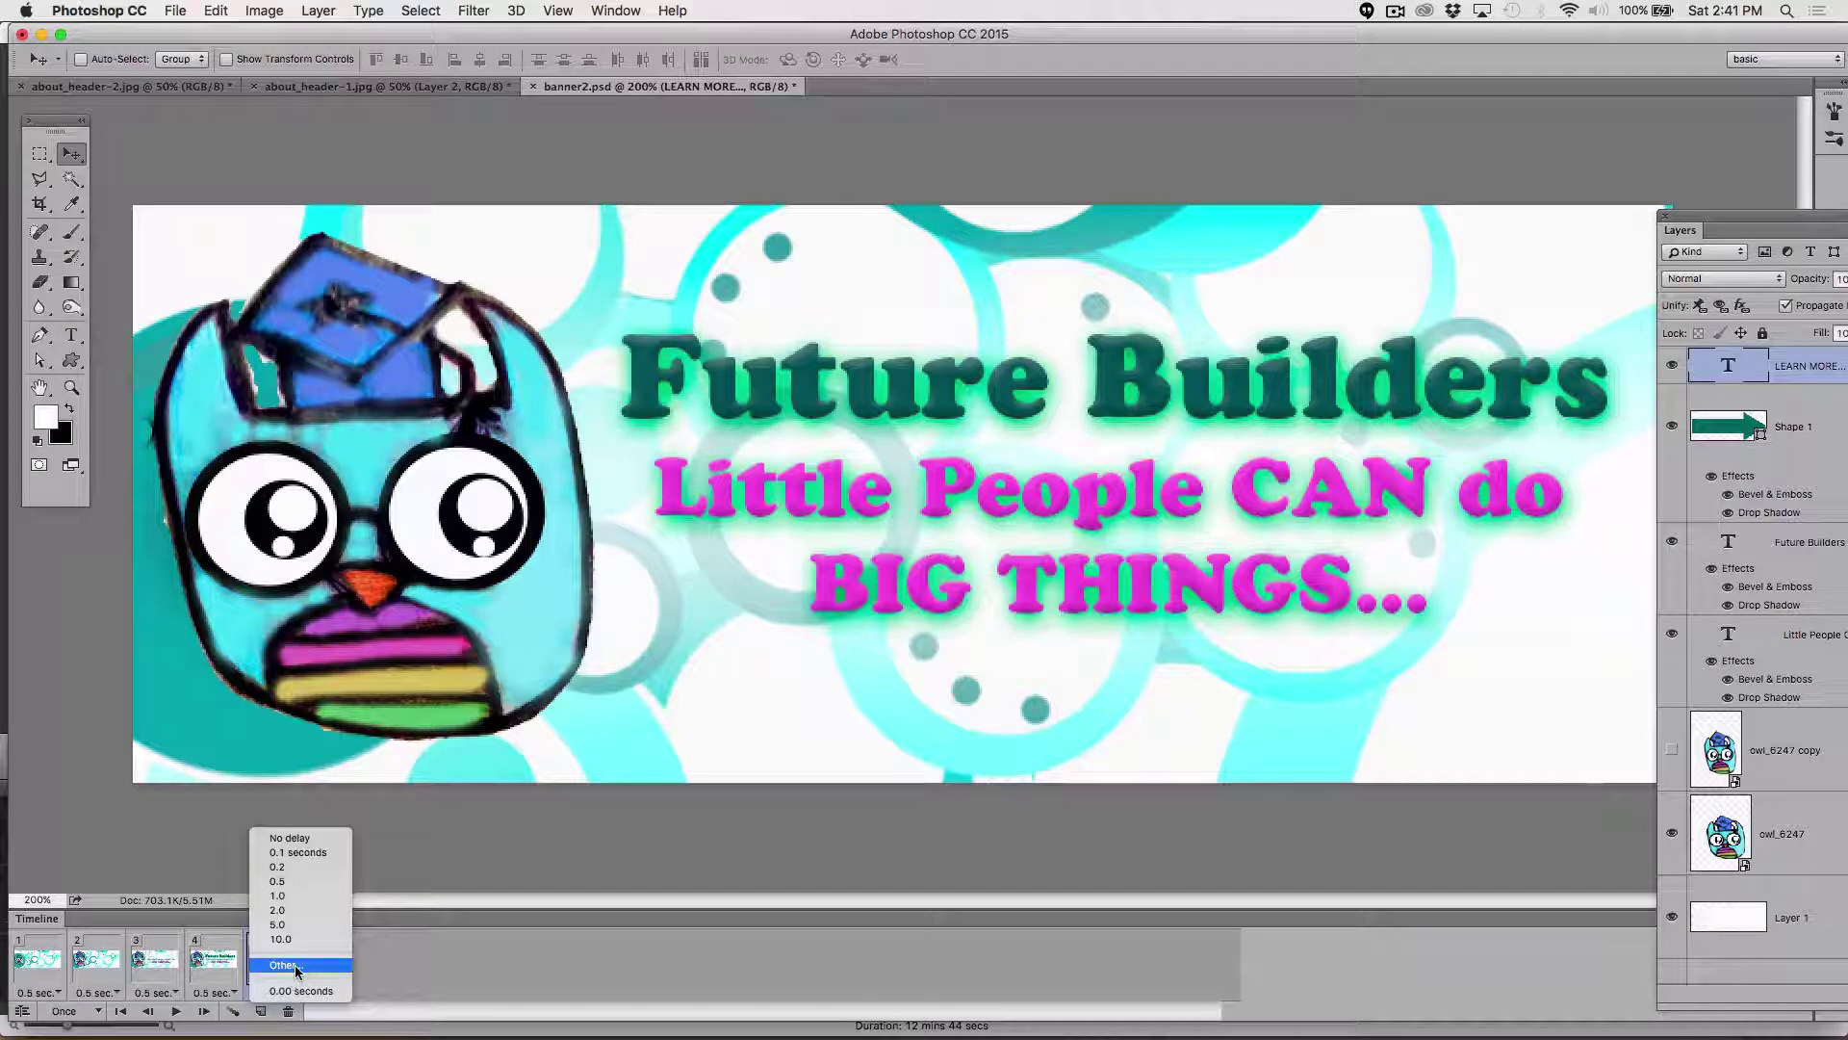
click(294, 965)
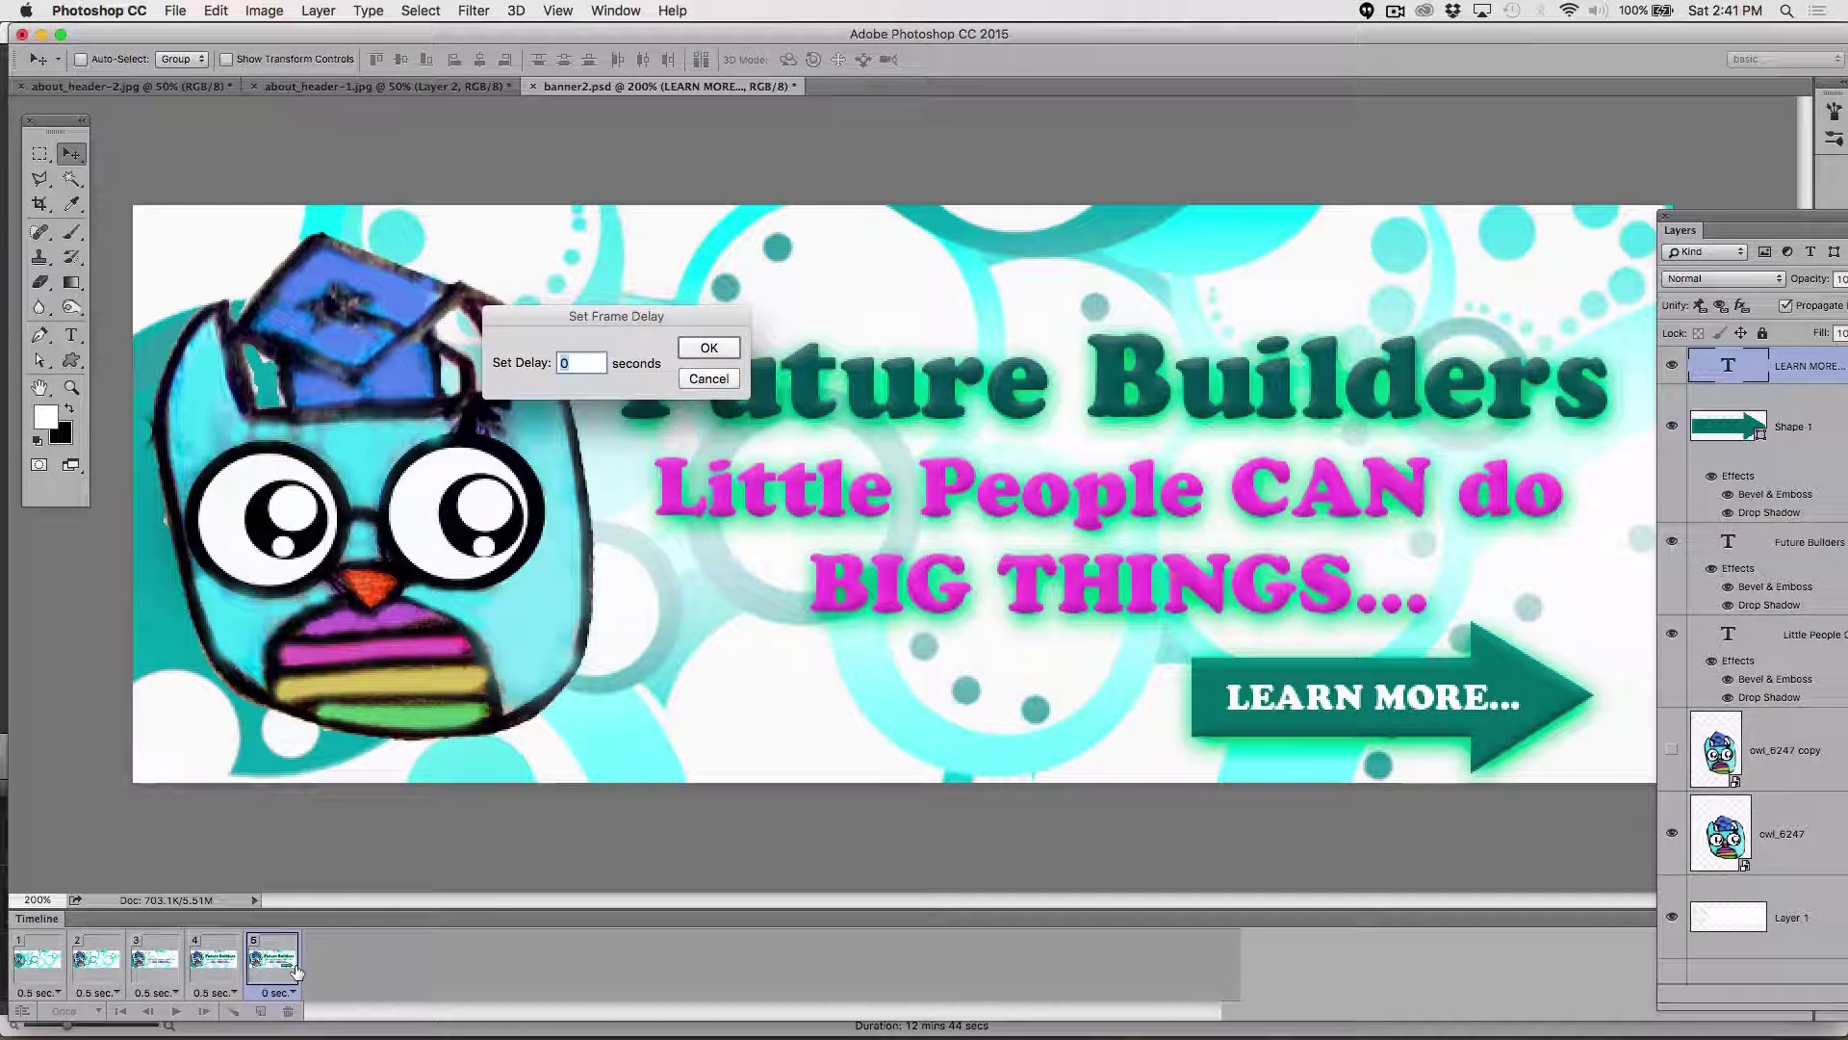
text(3)
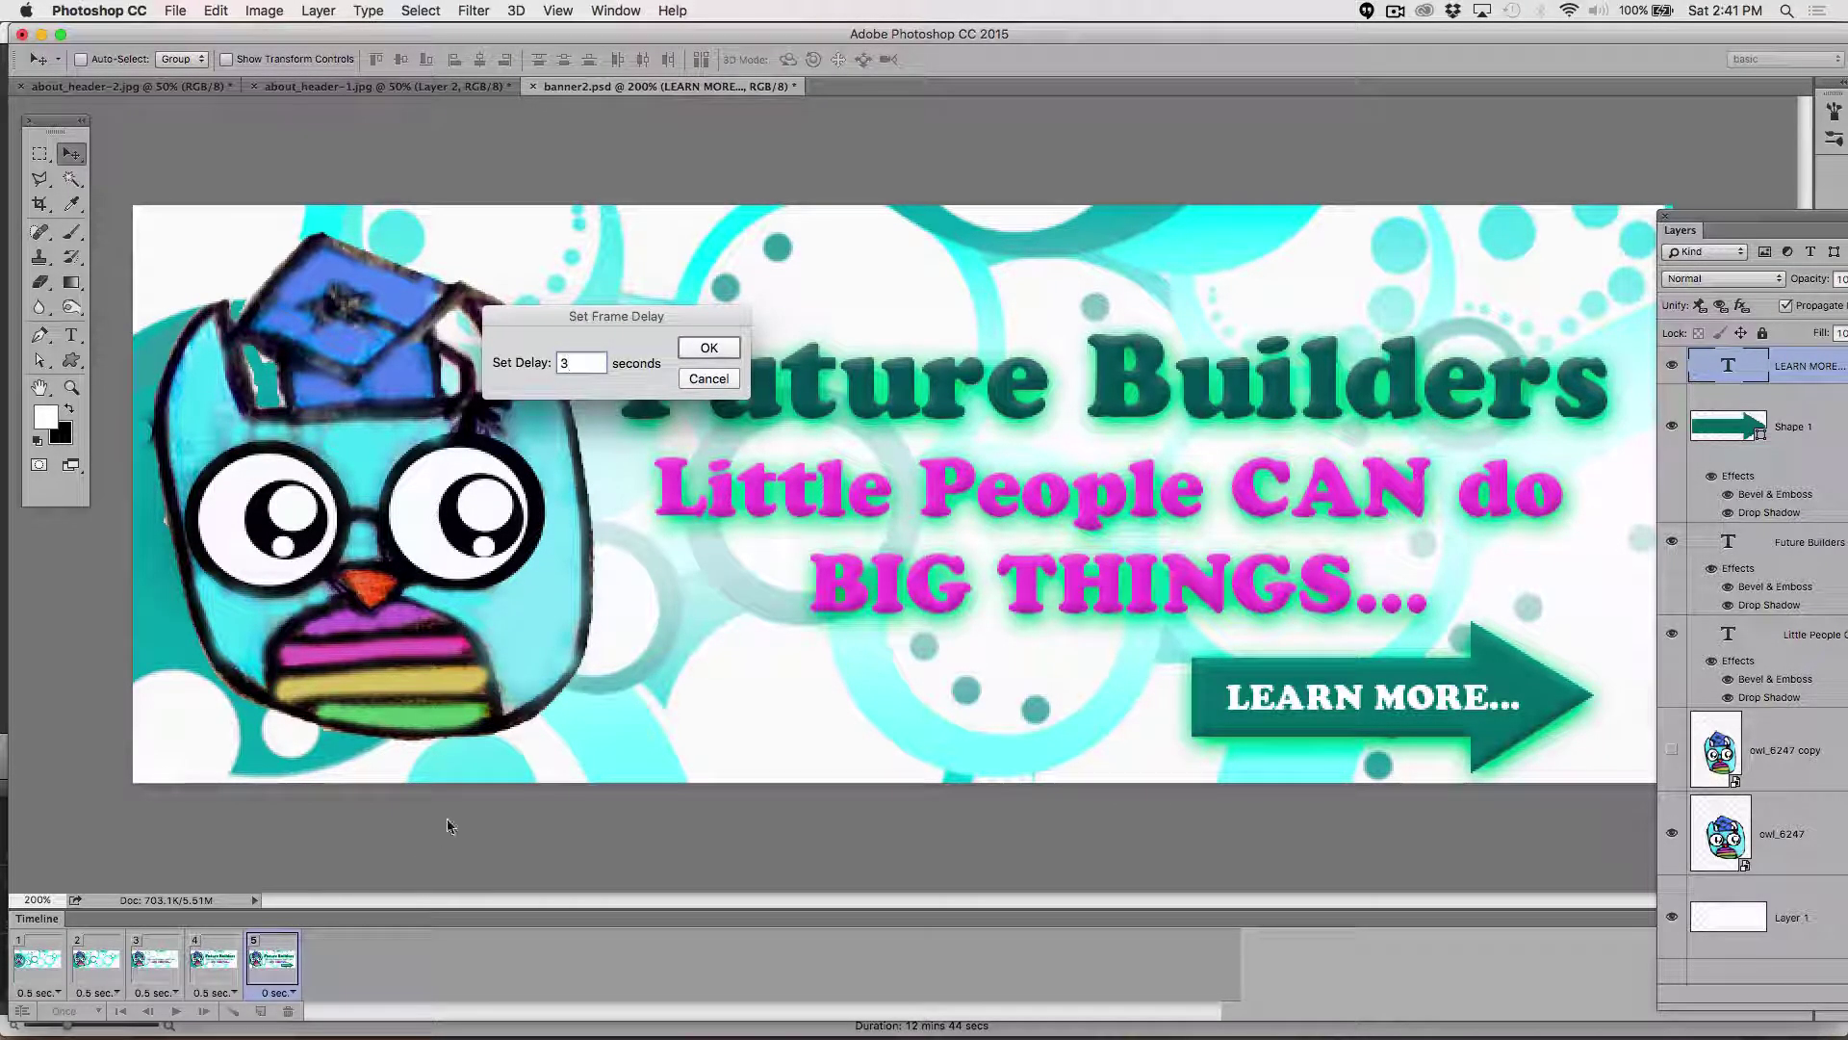
click(718, 348)
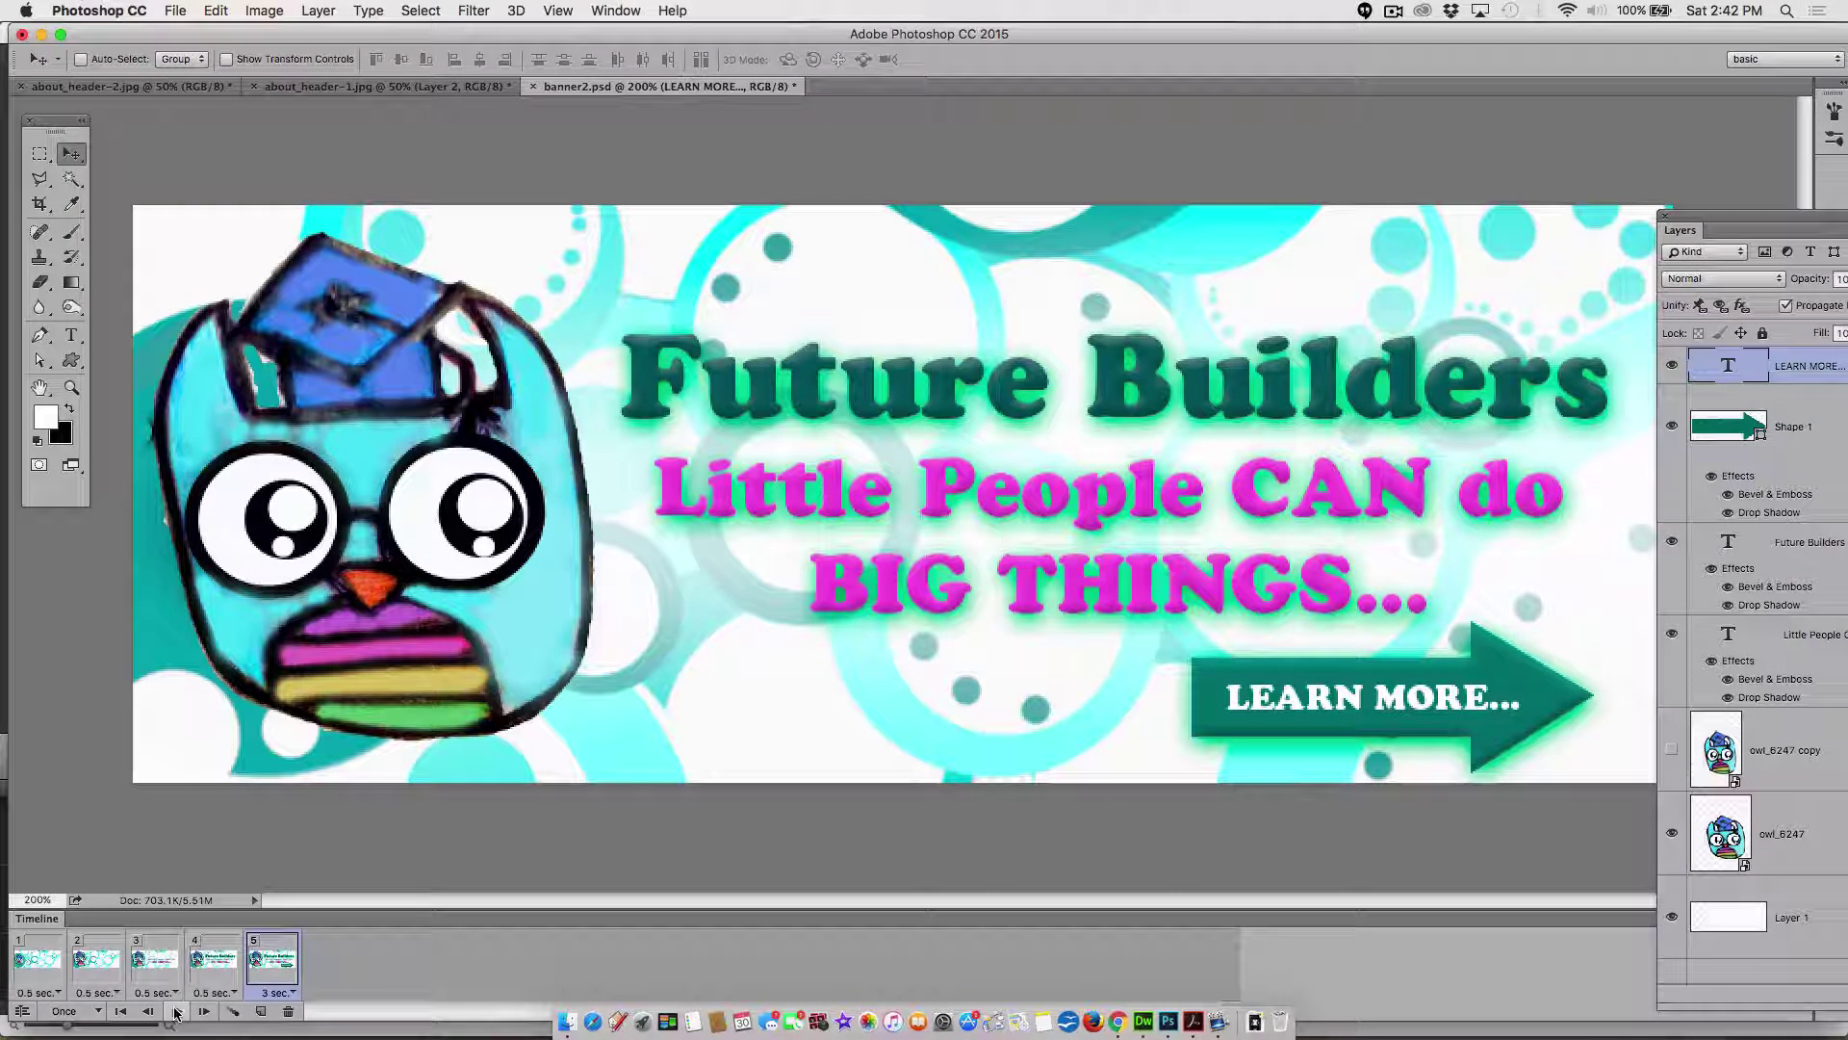
click(39, 963)
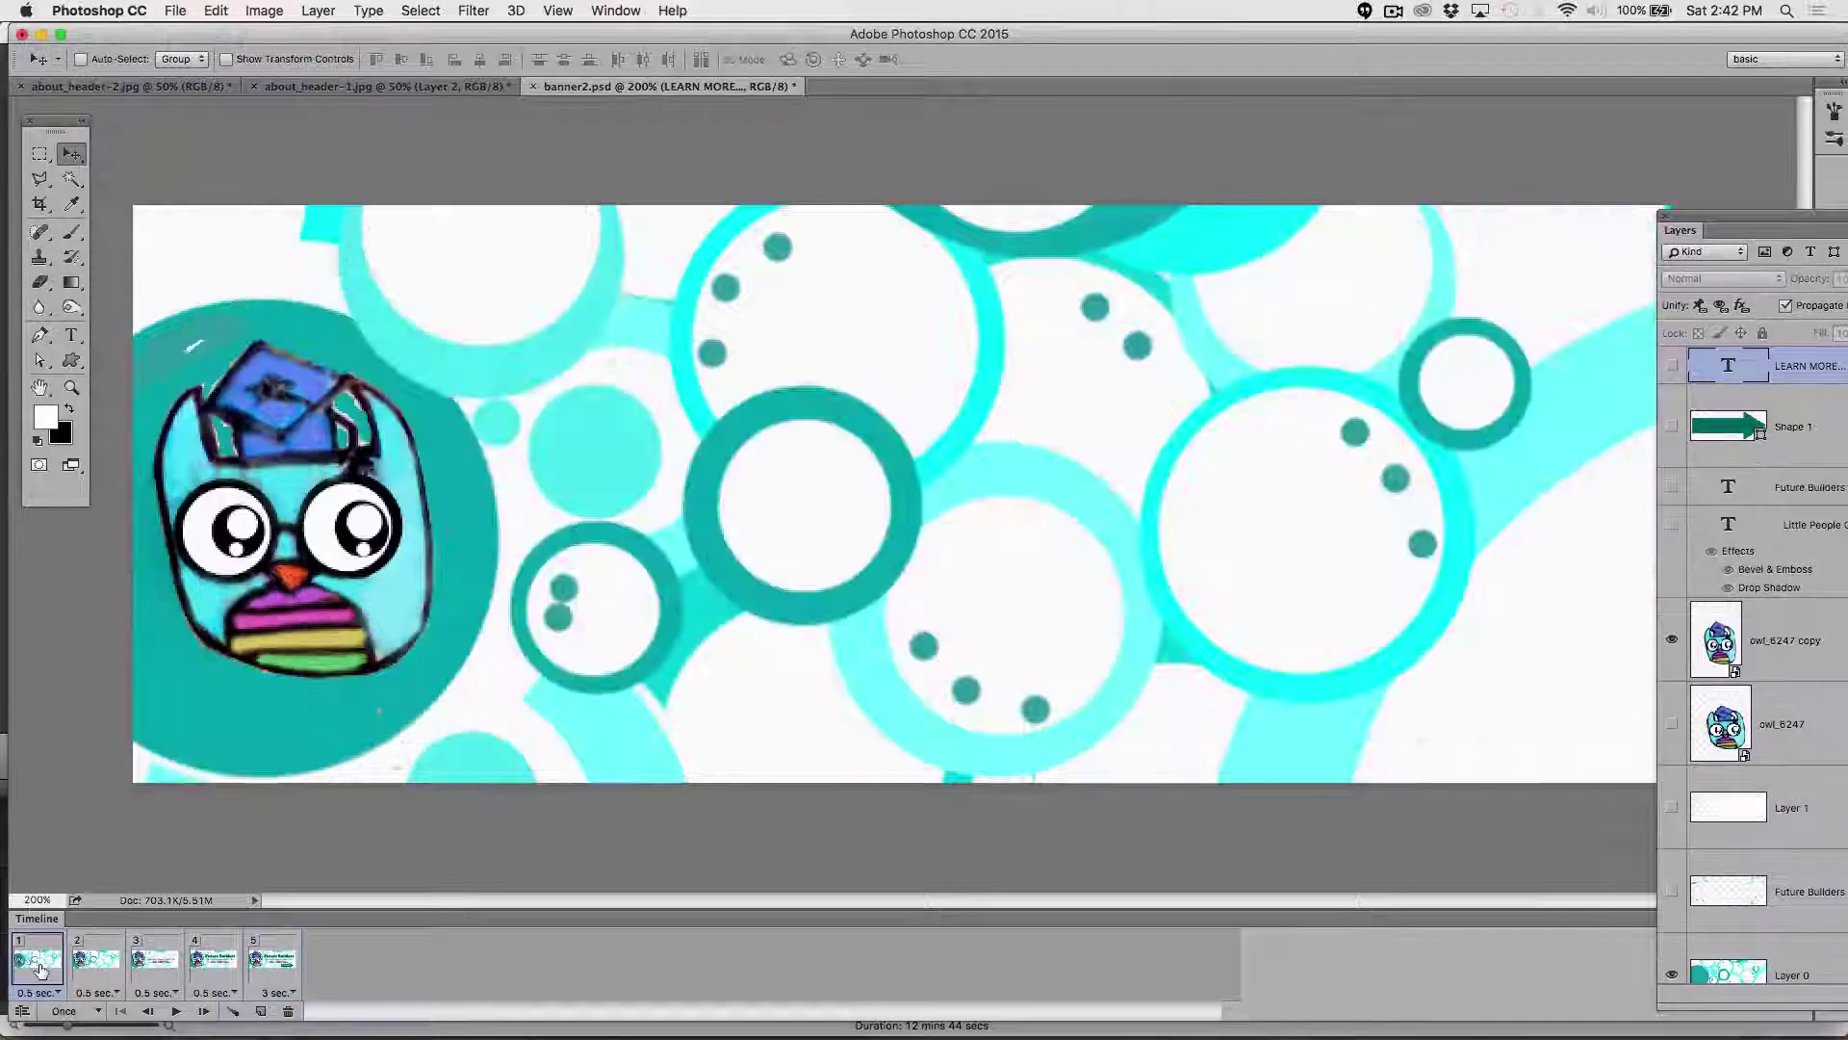
click(175, 1012)
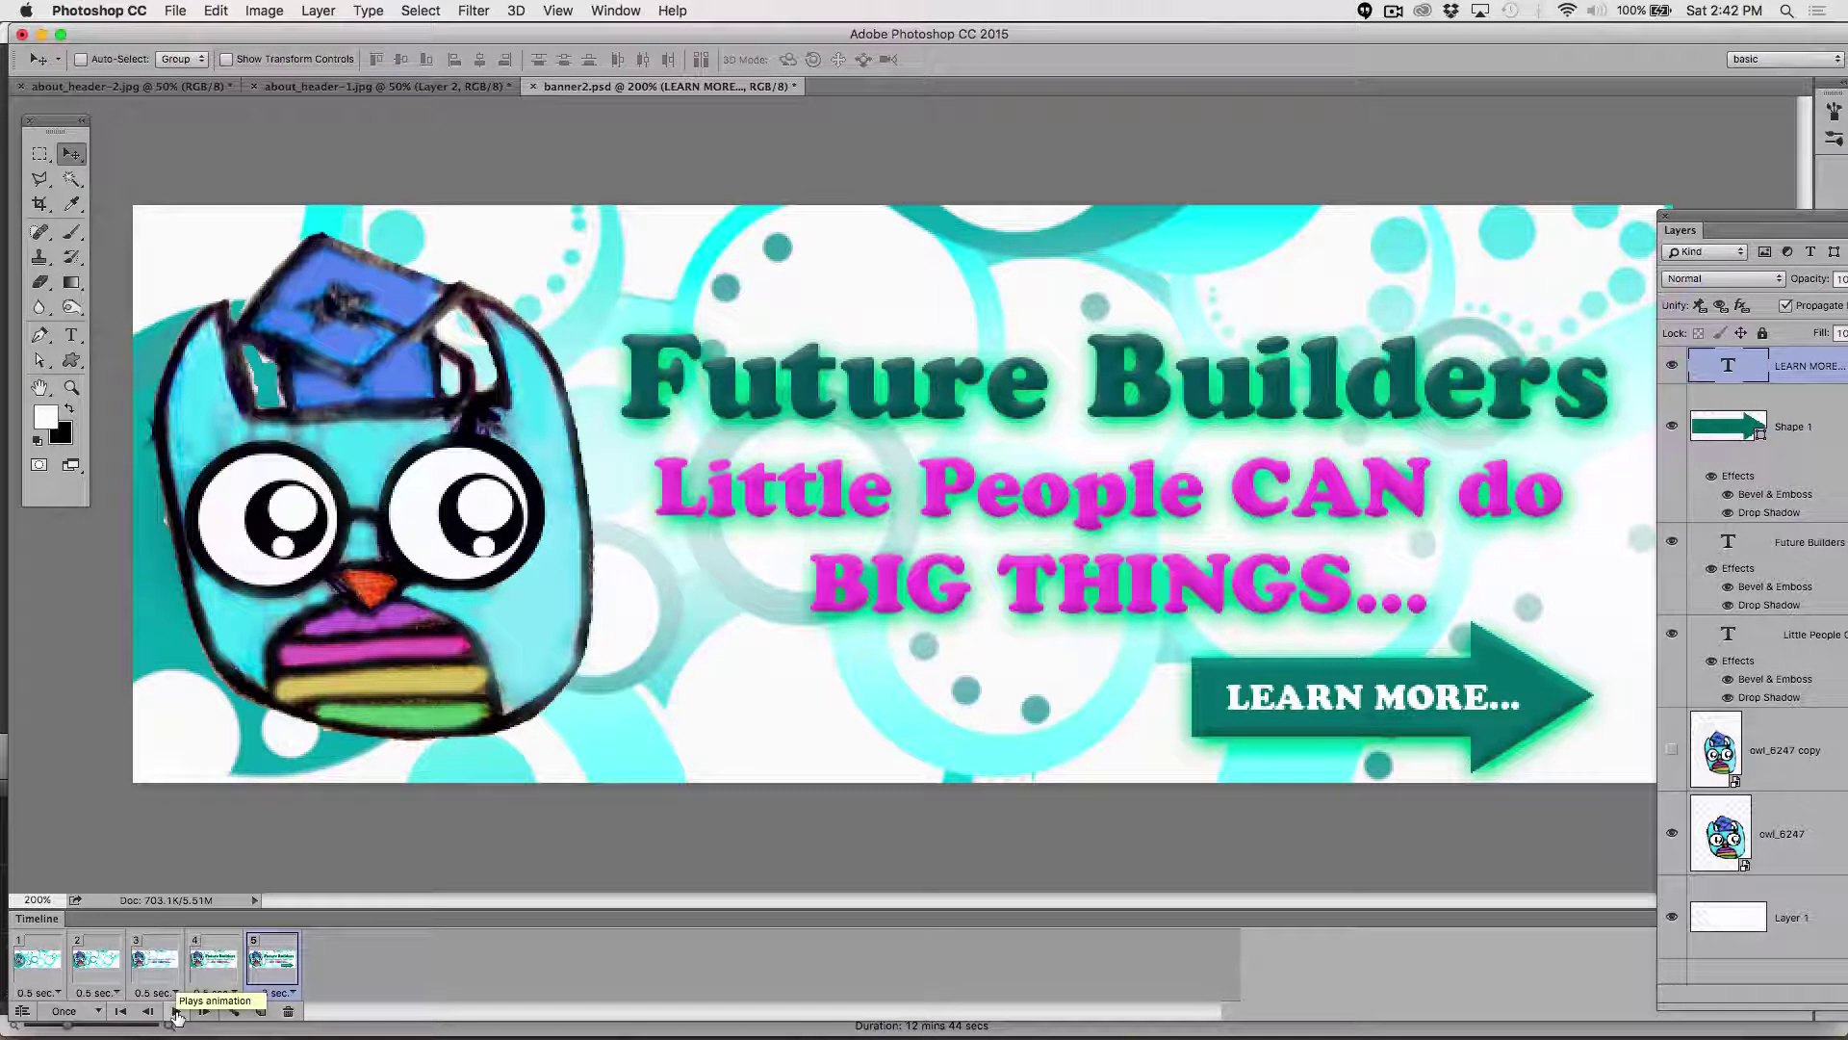
mouse_move(403, 1037)
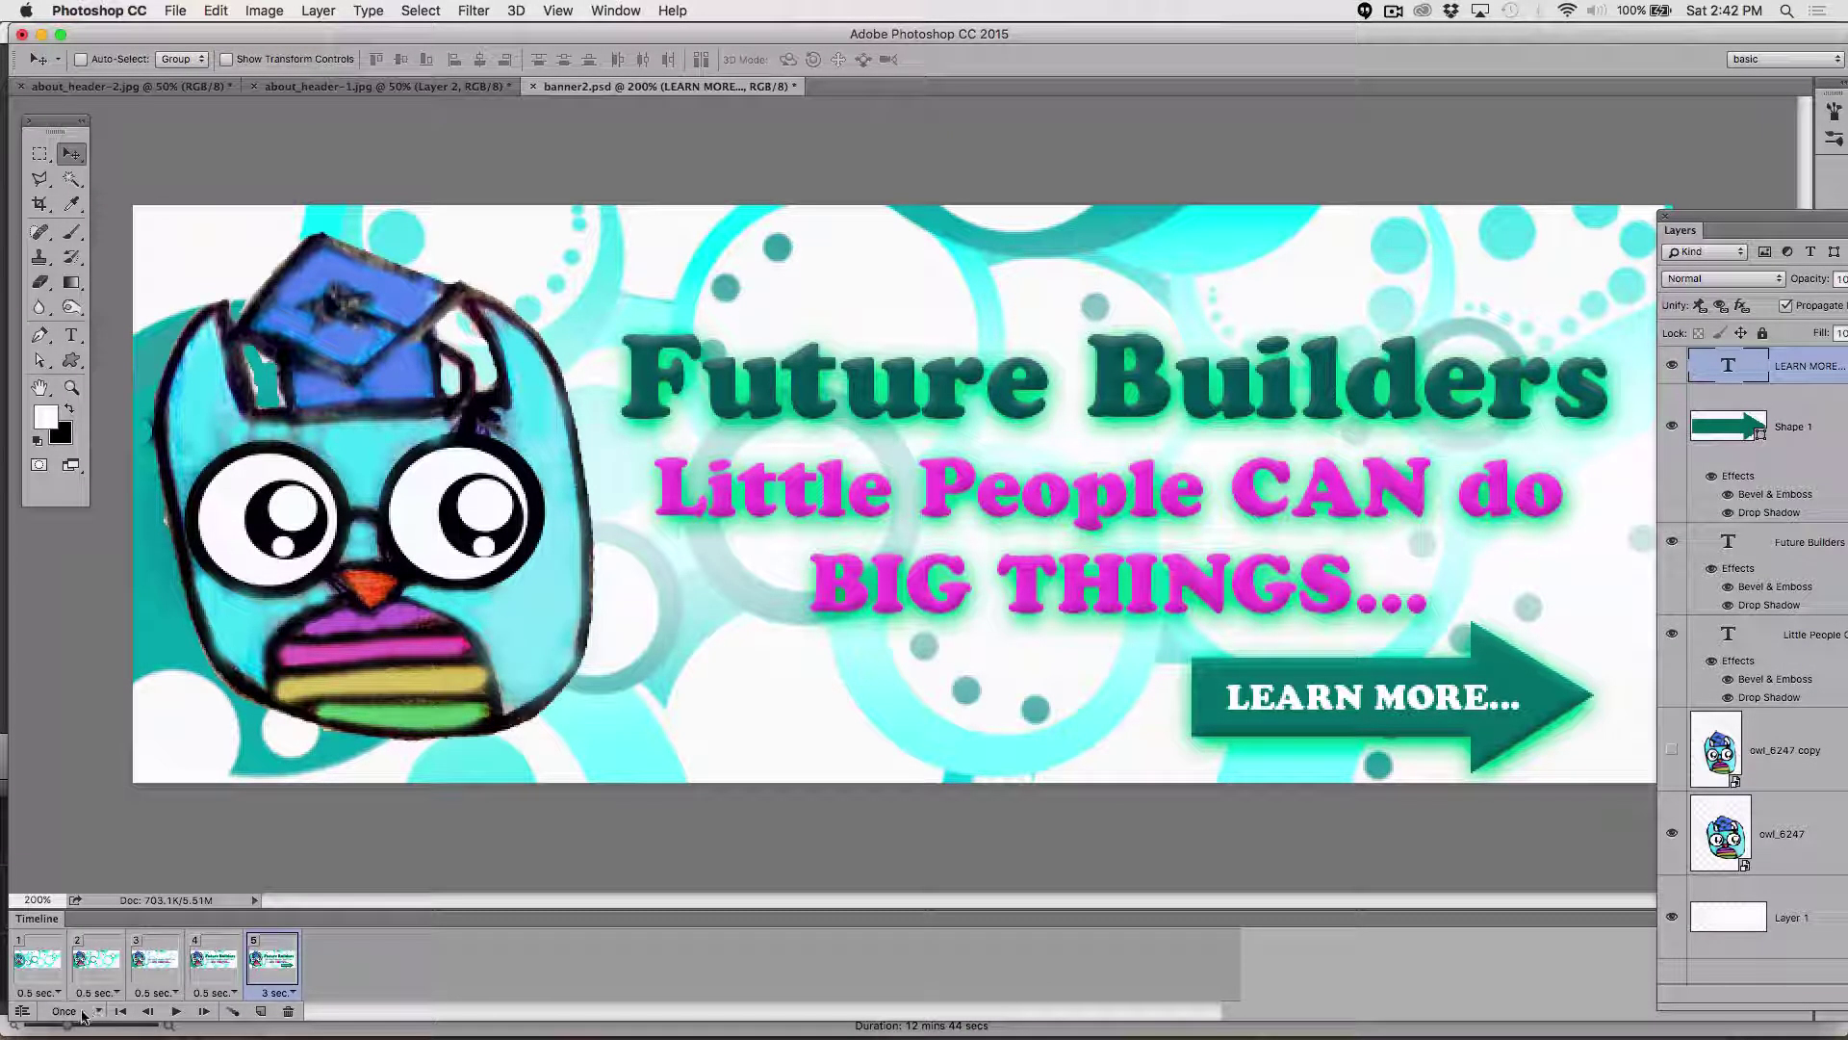
click(21, 1011)
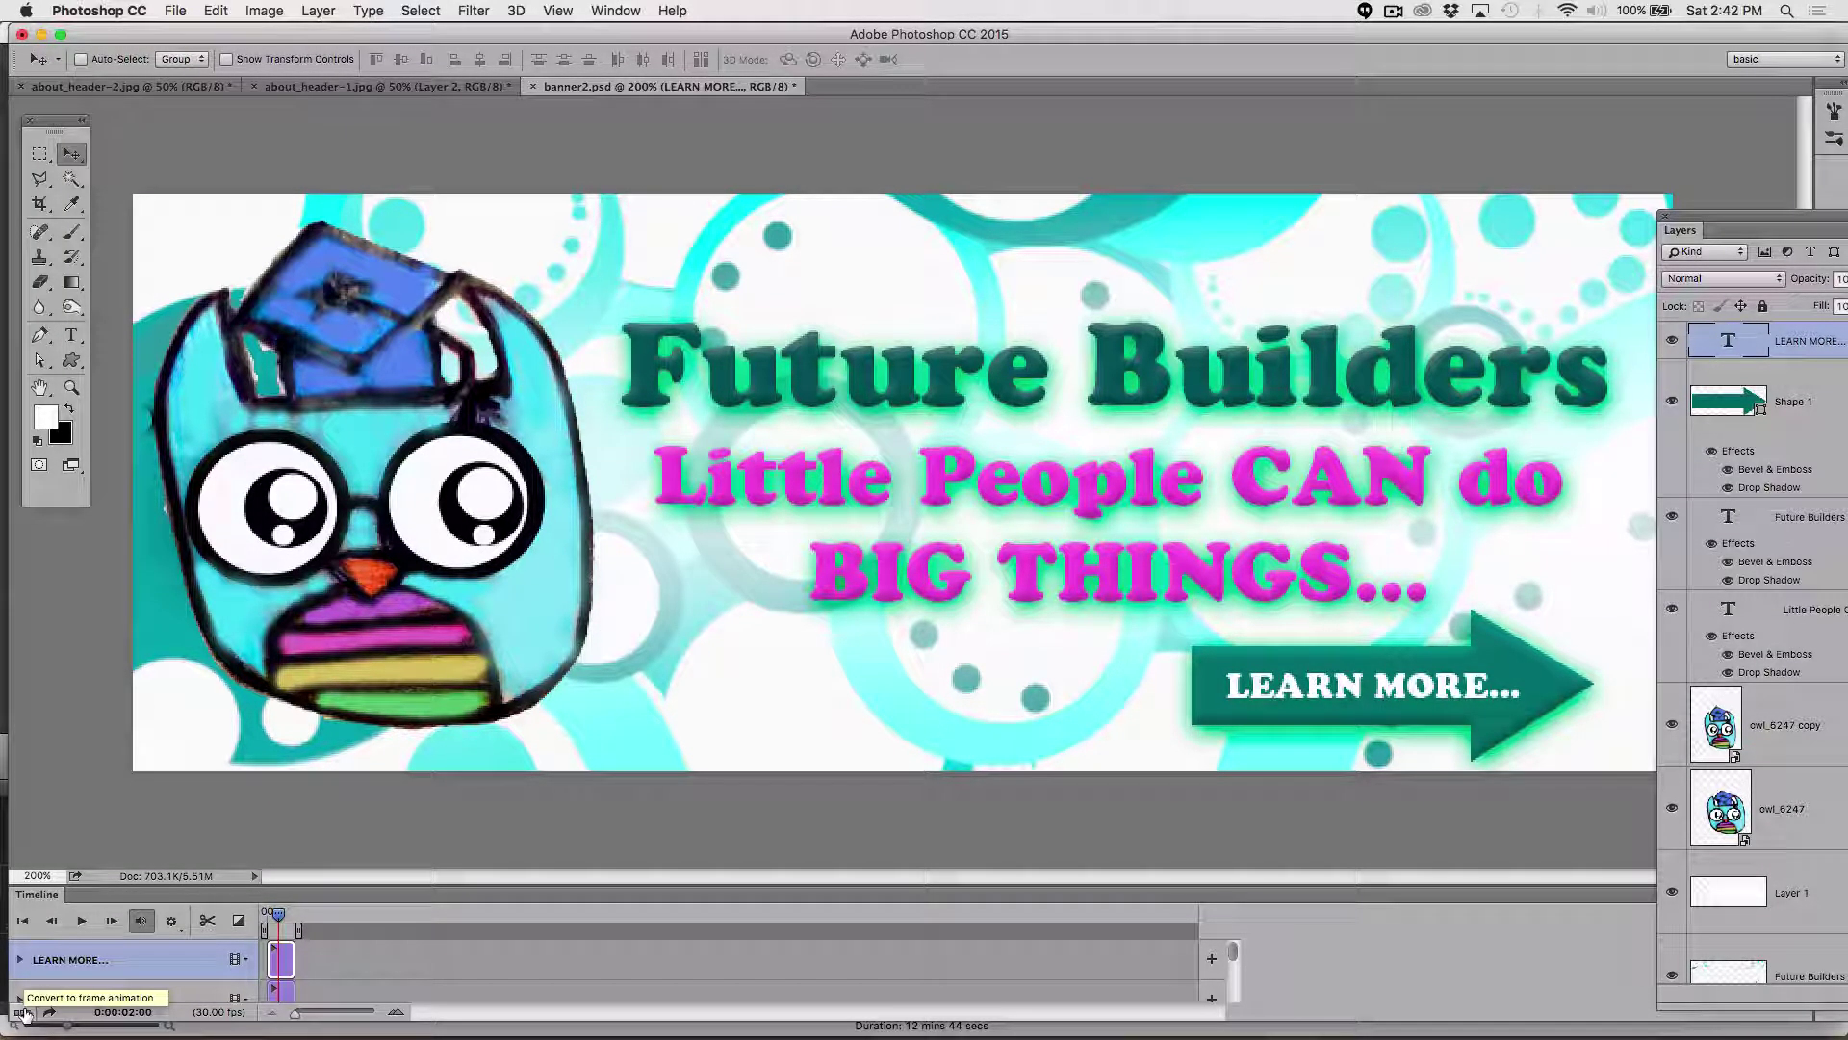
click(22, 1011)
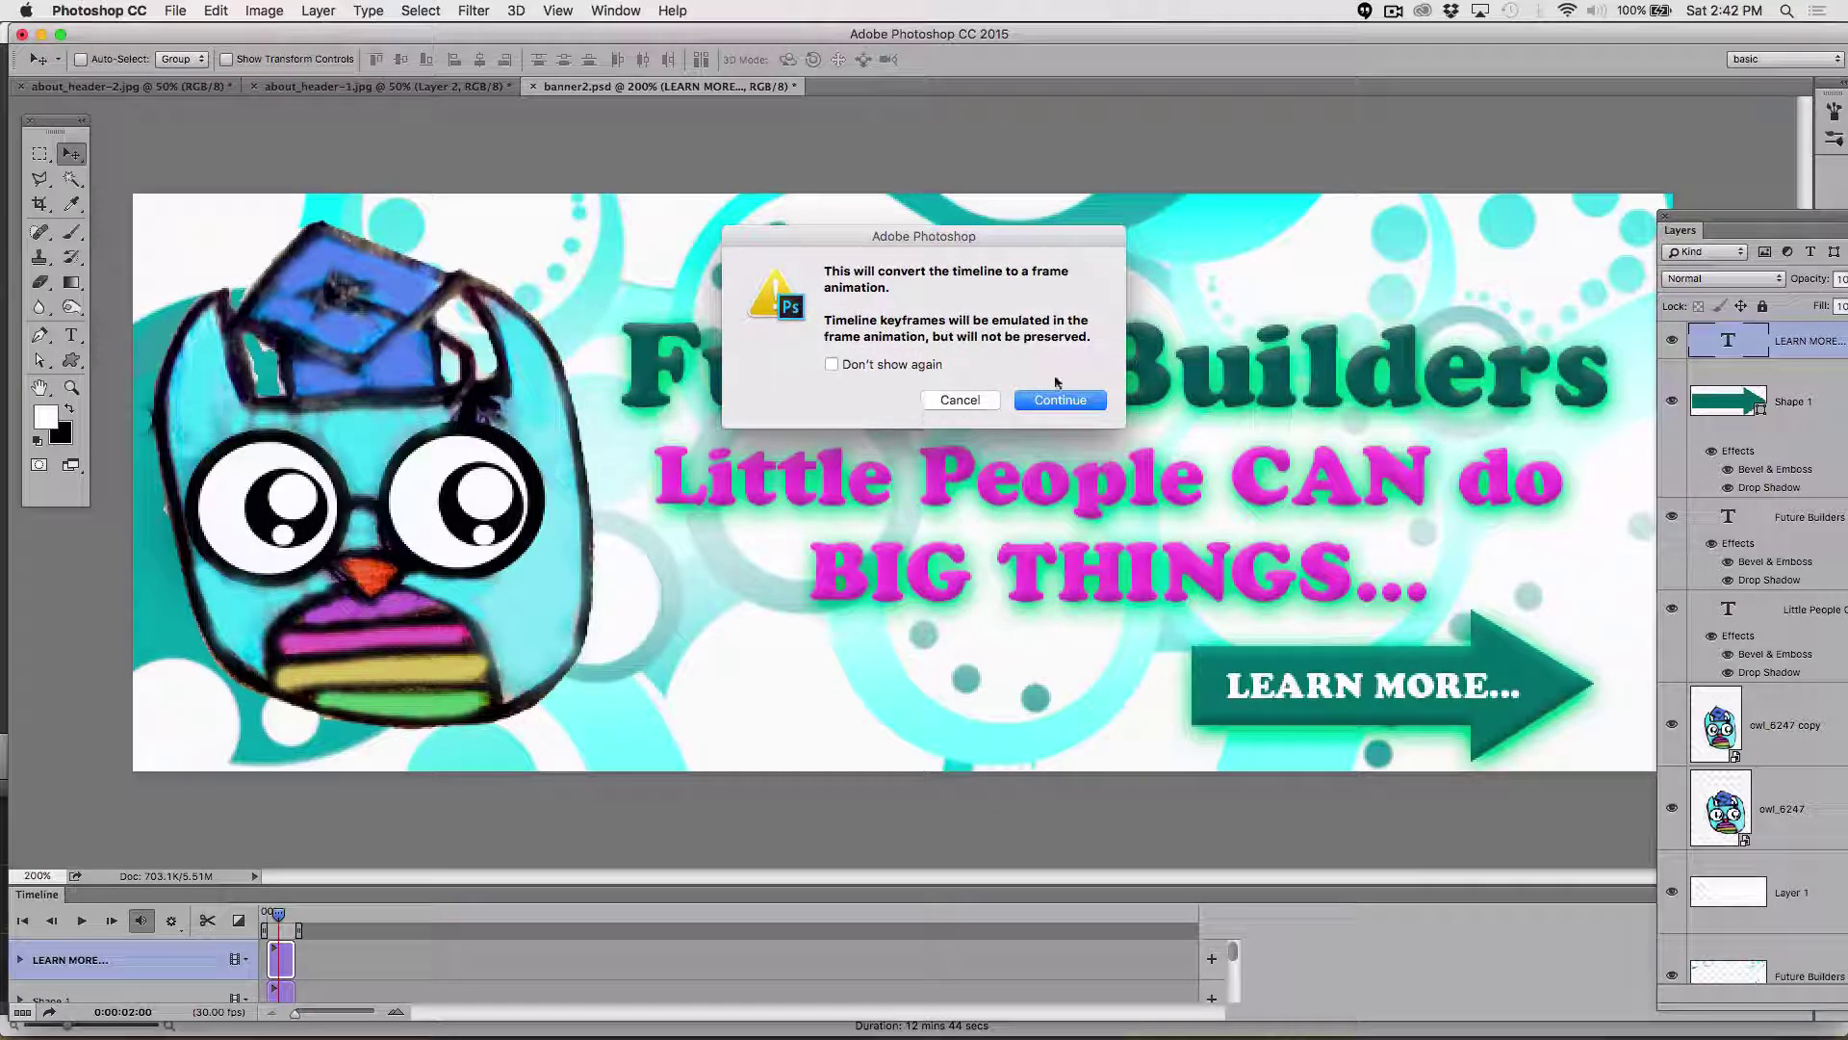
click(1051, 403)
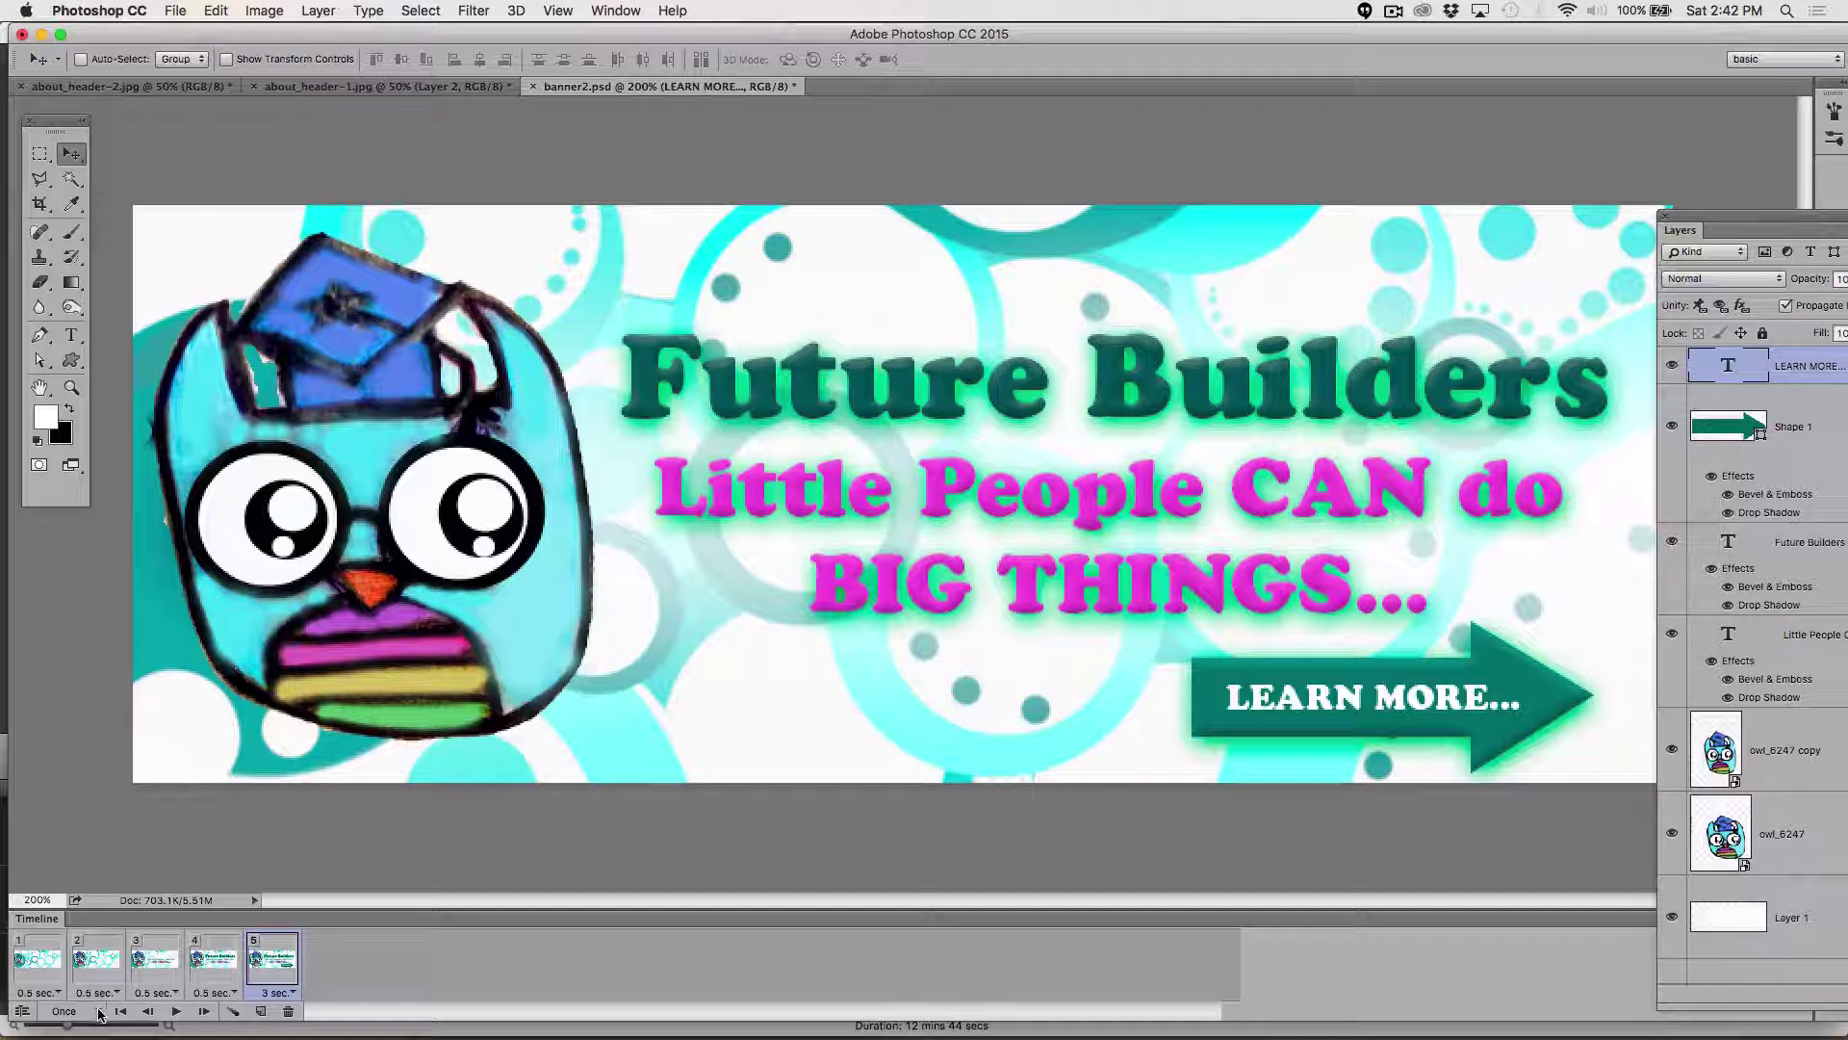
- Set looping to 3 times, preview playback, and bring up the Tween settings
click(100, 1012)
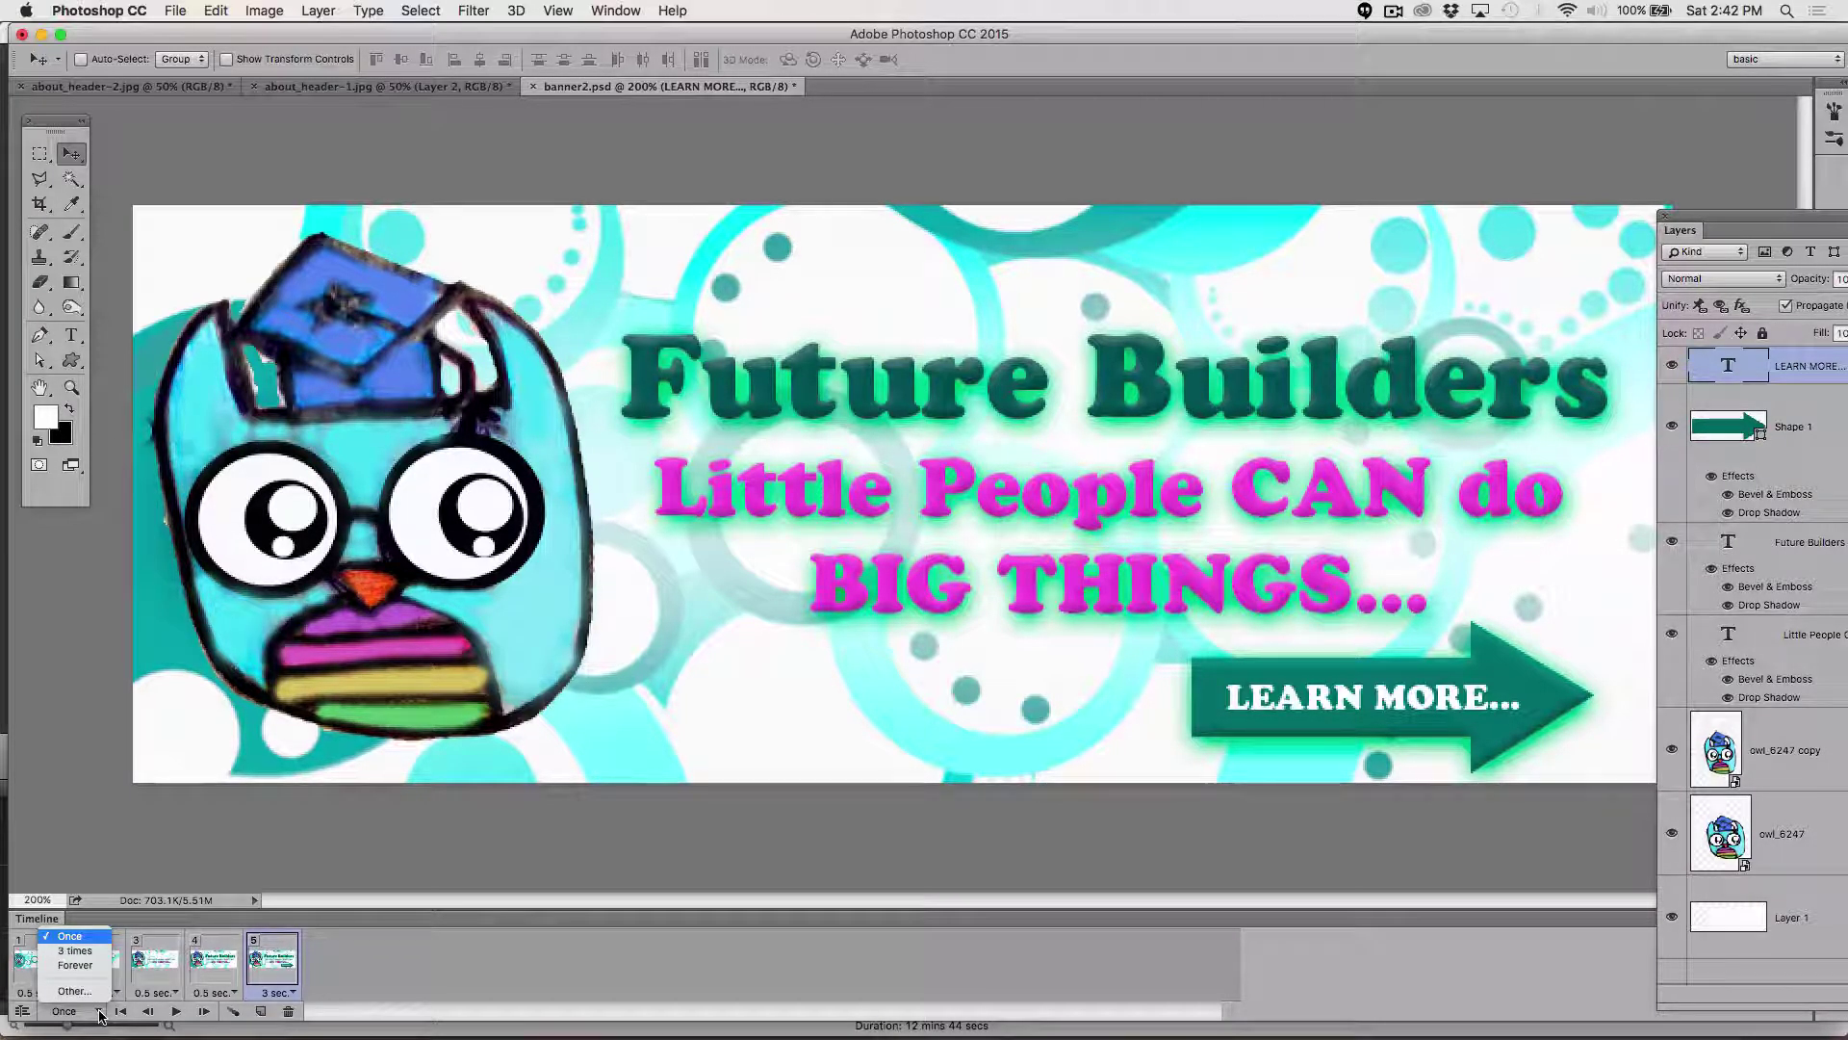
click(75, 951)
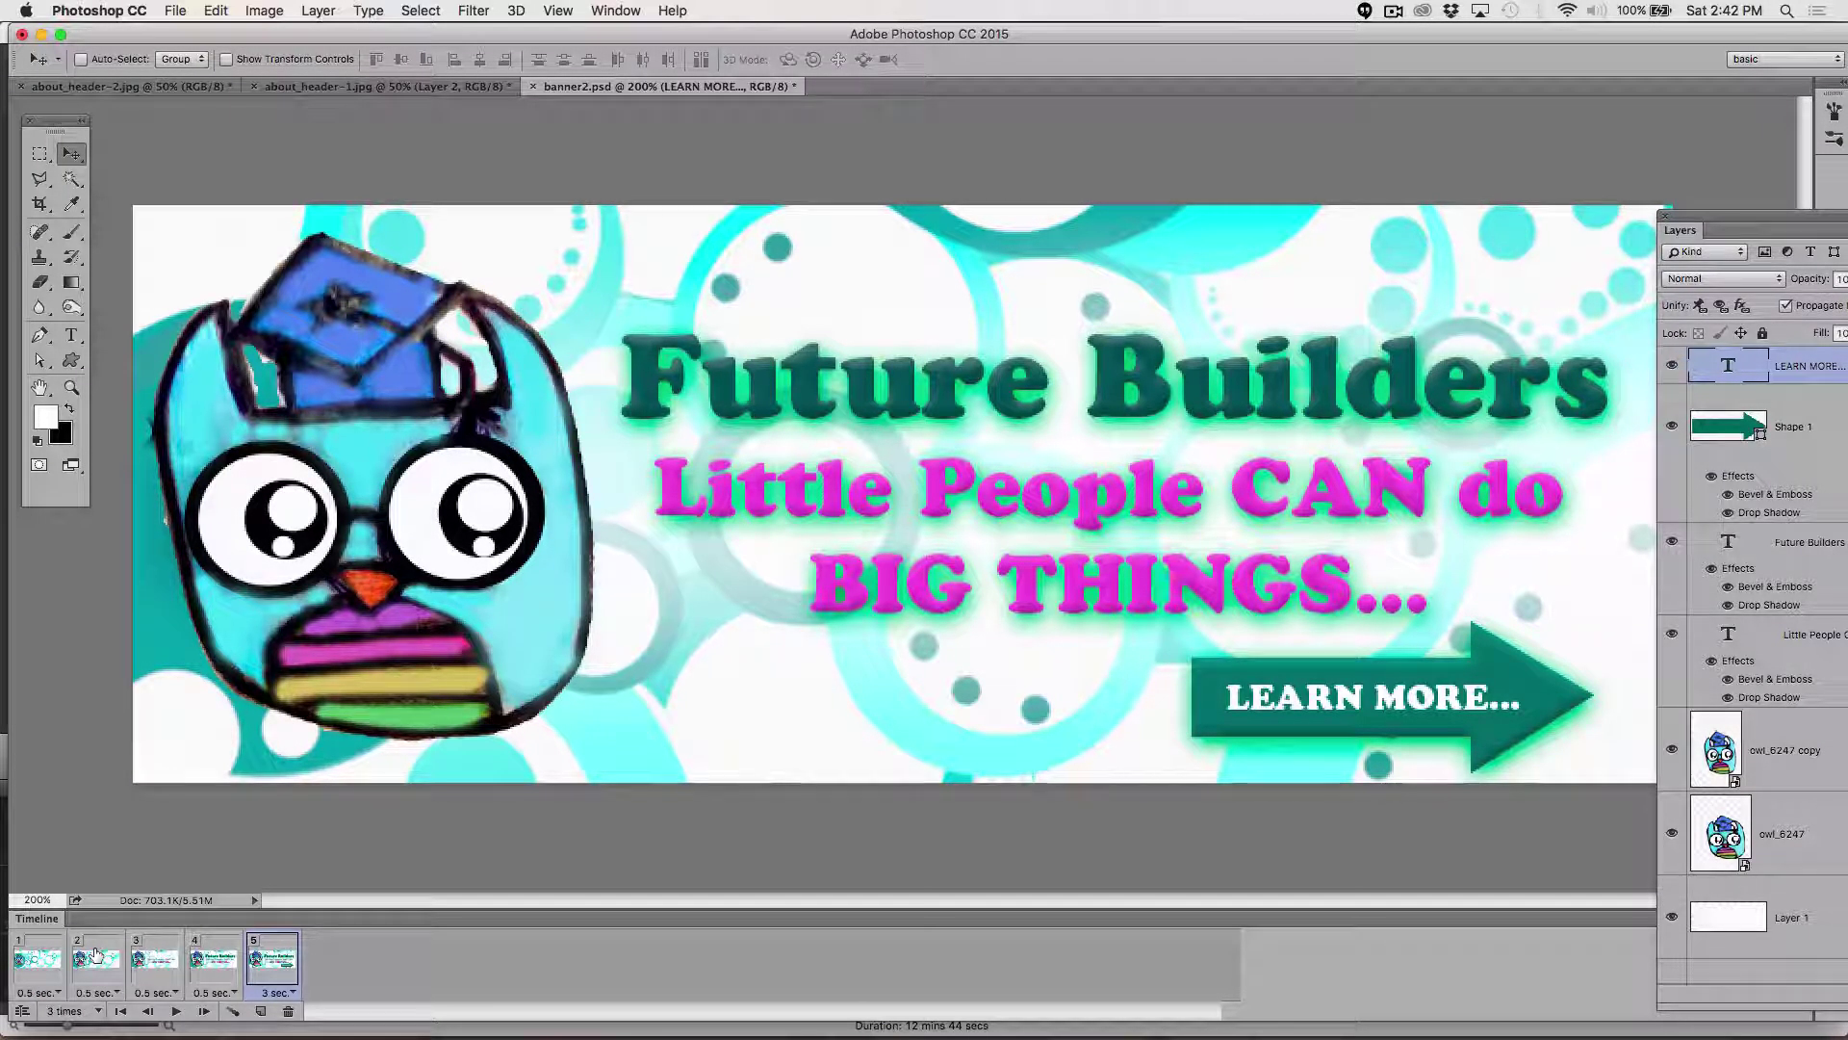
click(176, 1012)
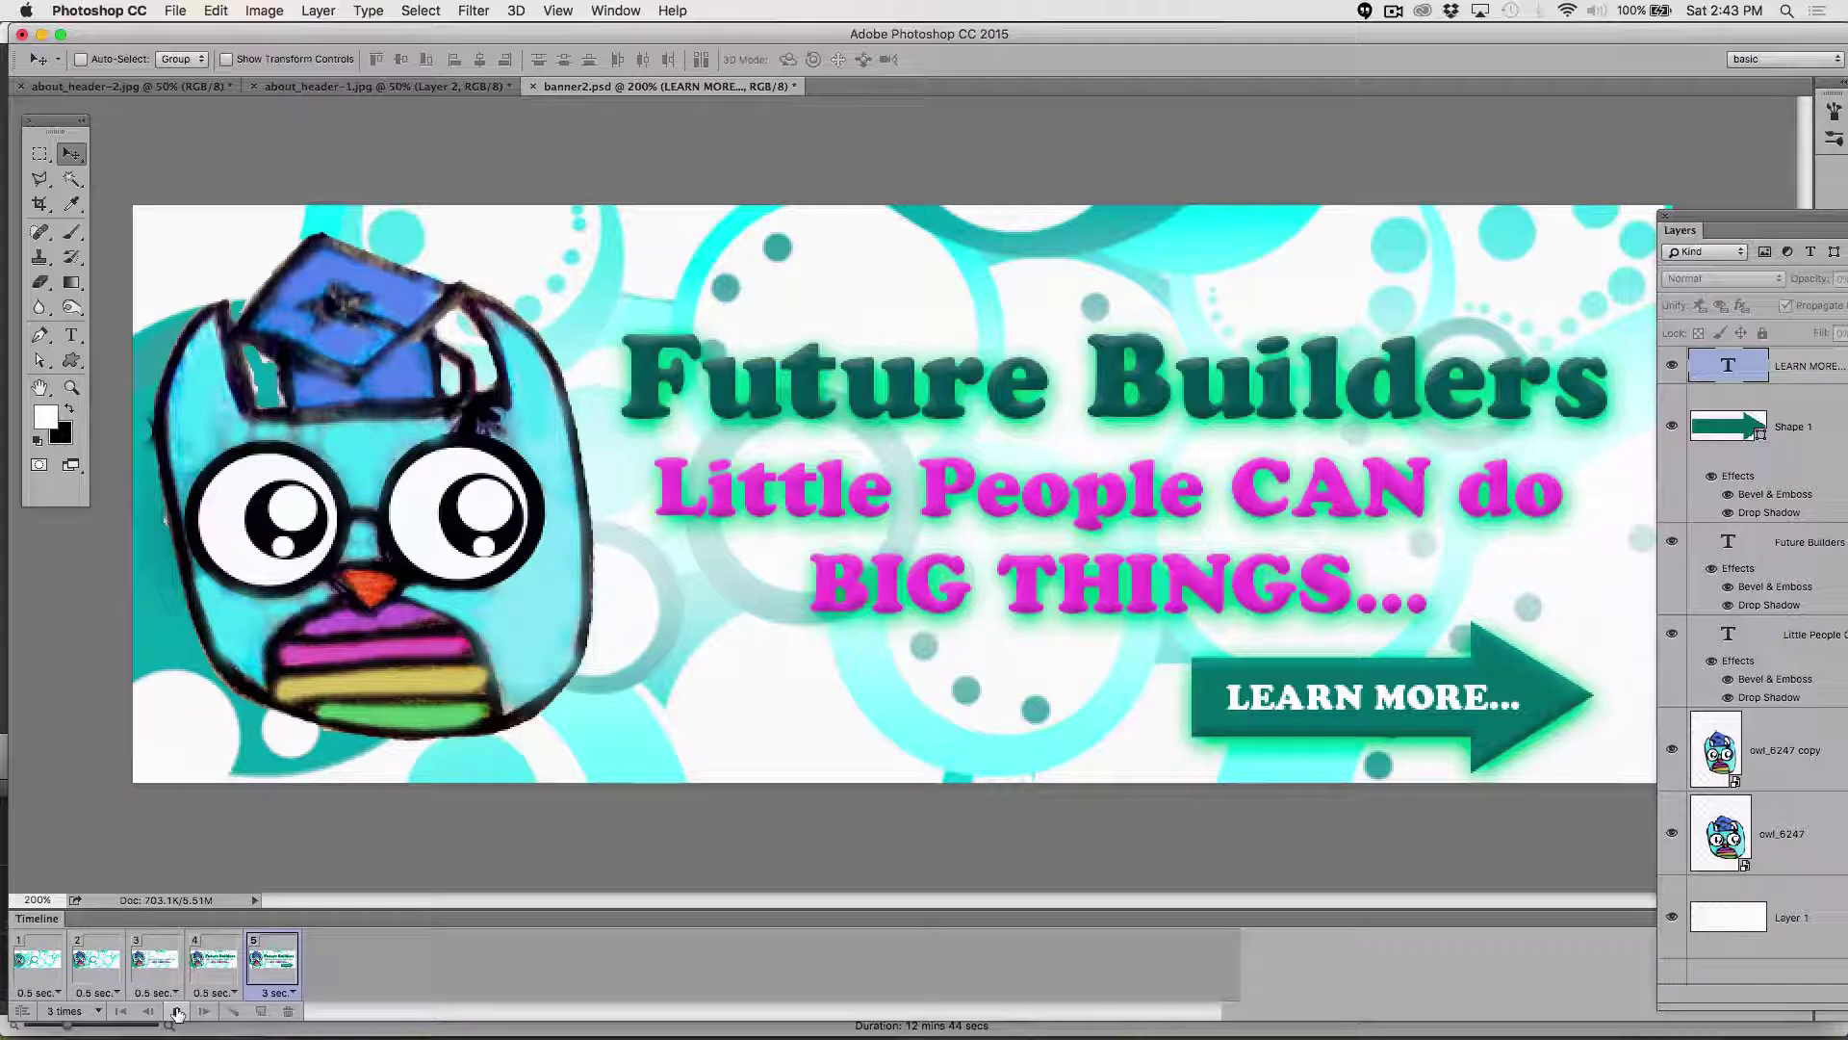
click(177, 1013)
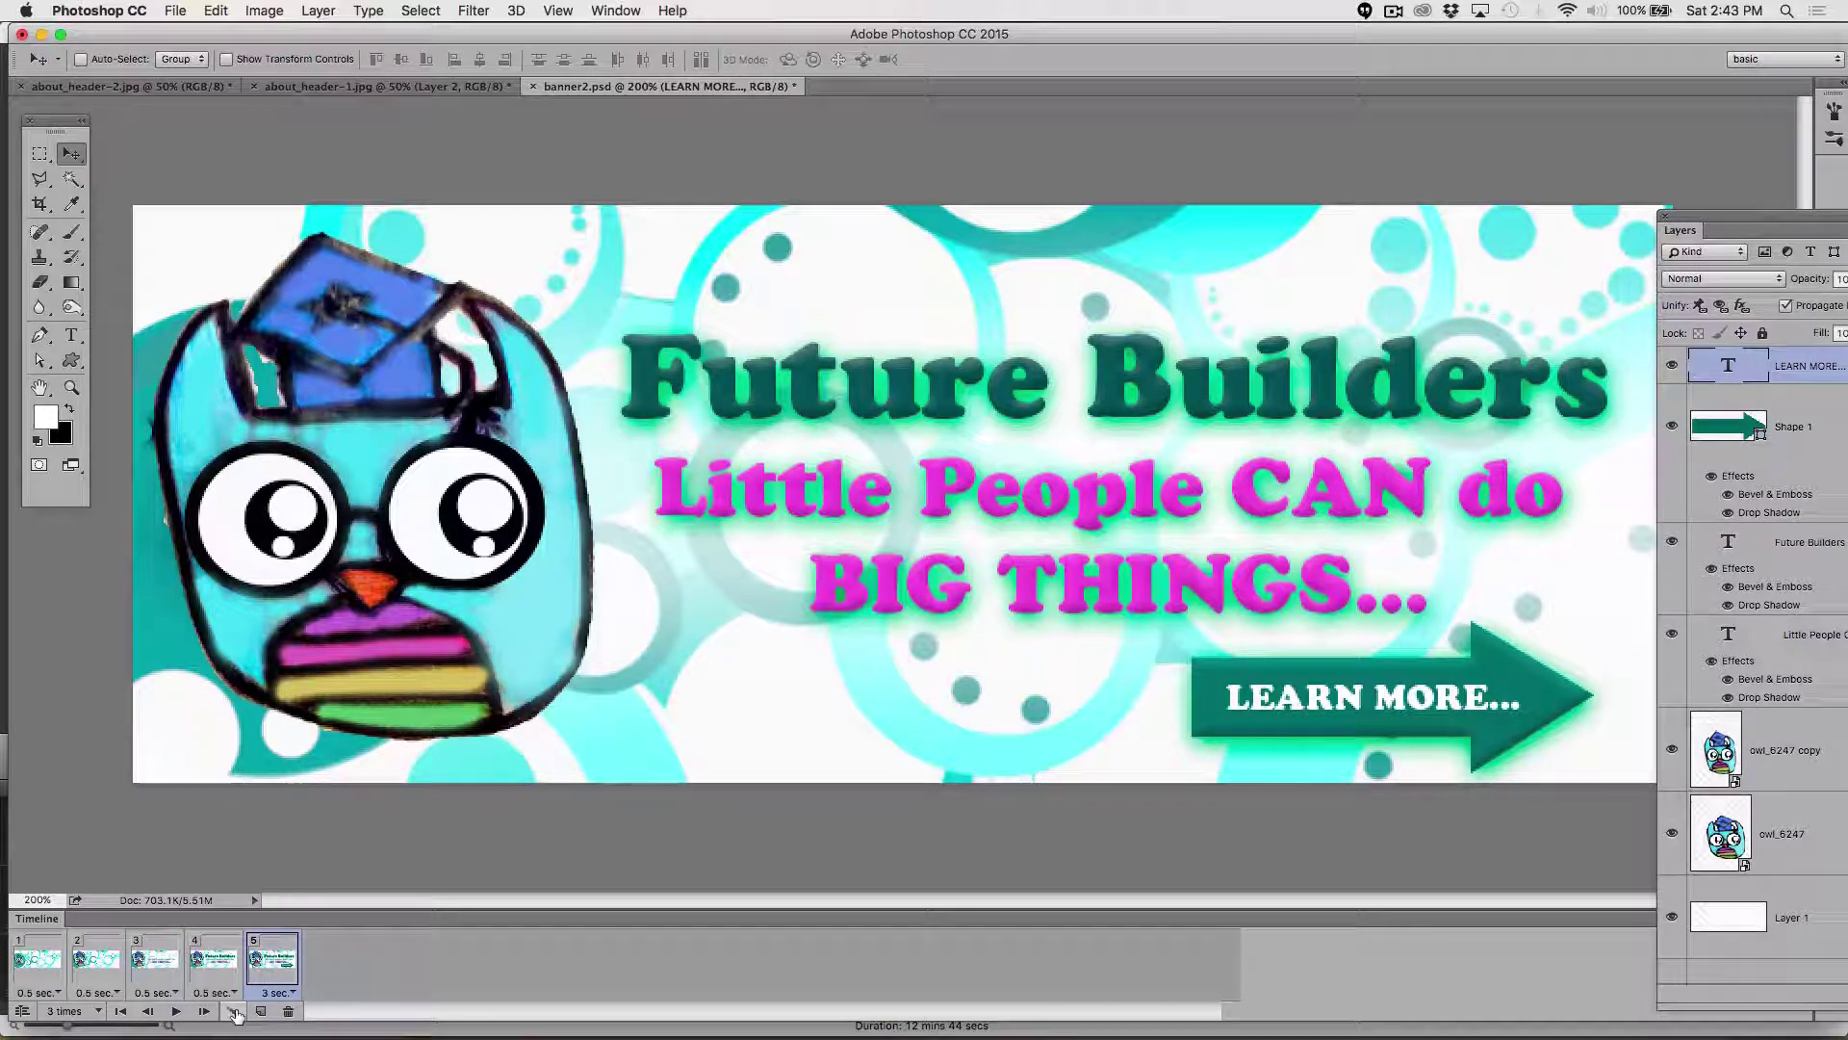
click(234, 1012)
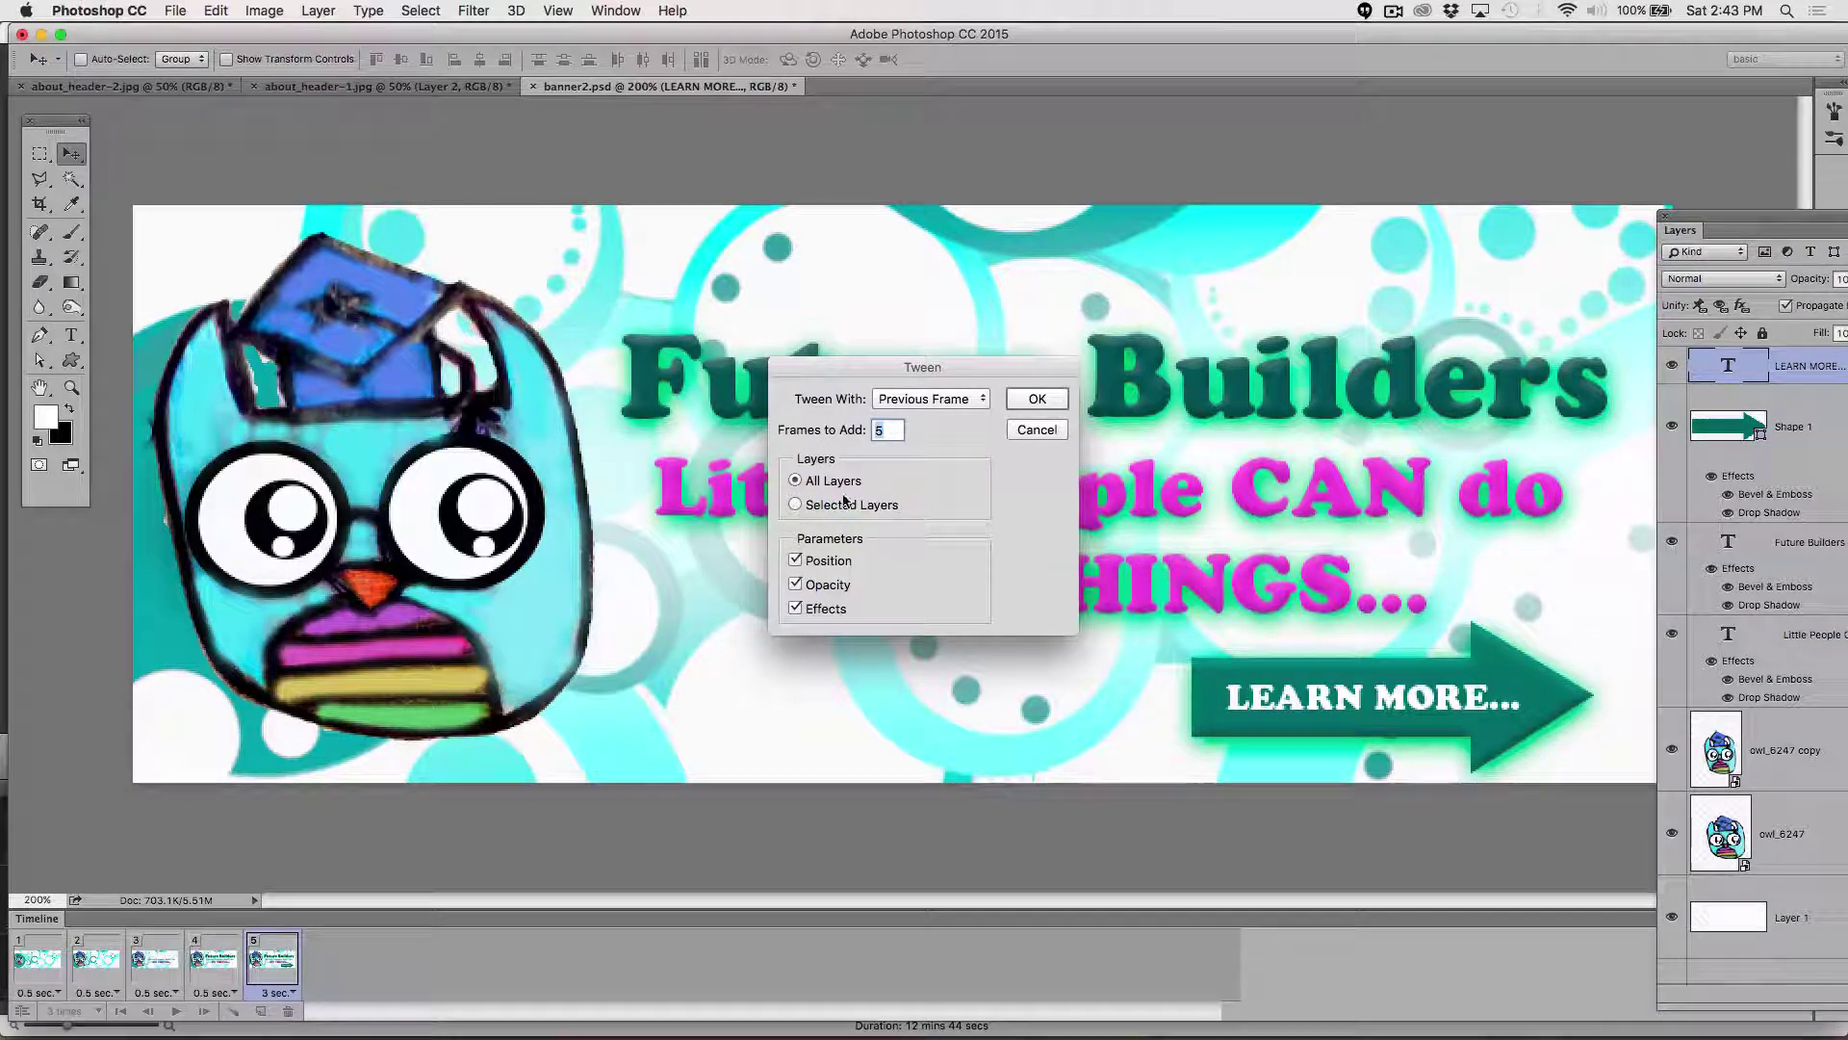
- Cancel tweening, review frames 1–4, and return to frame 1 before exporting
click(1049, 435)
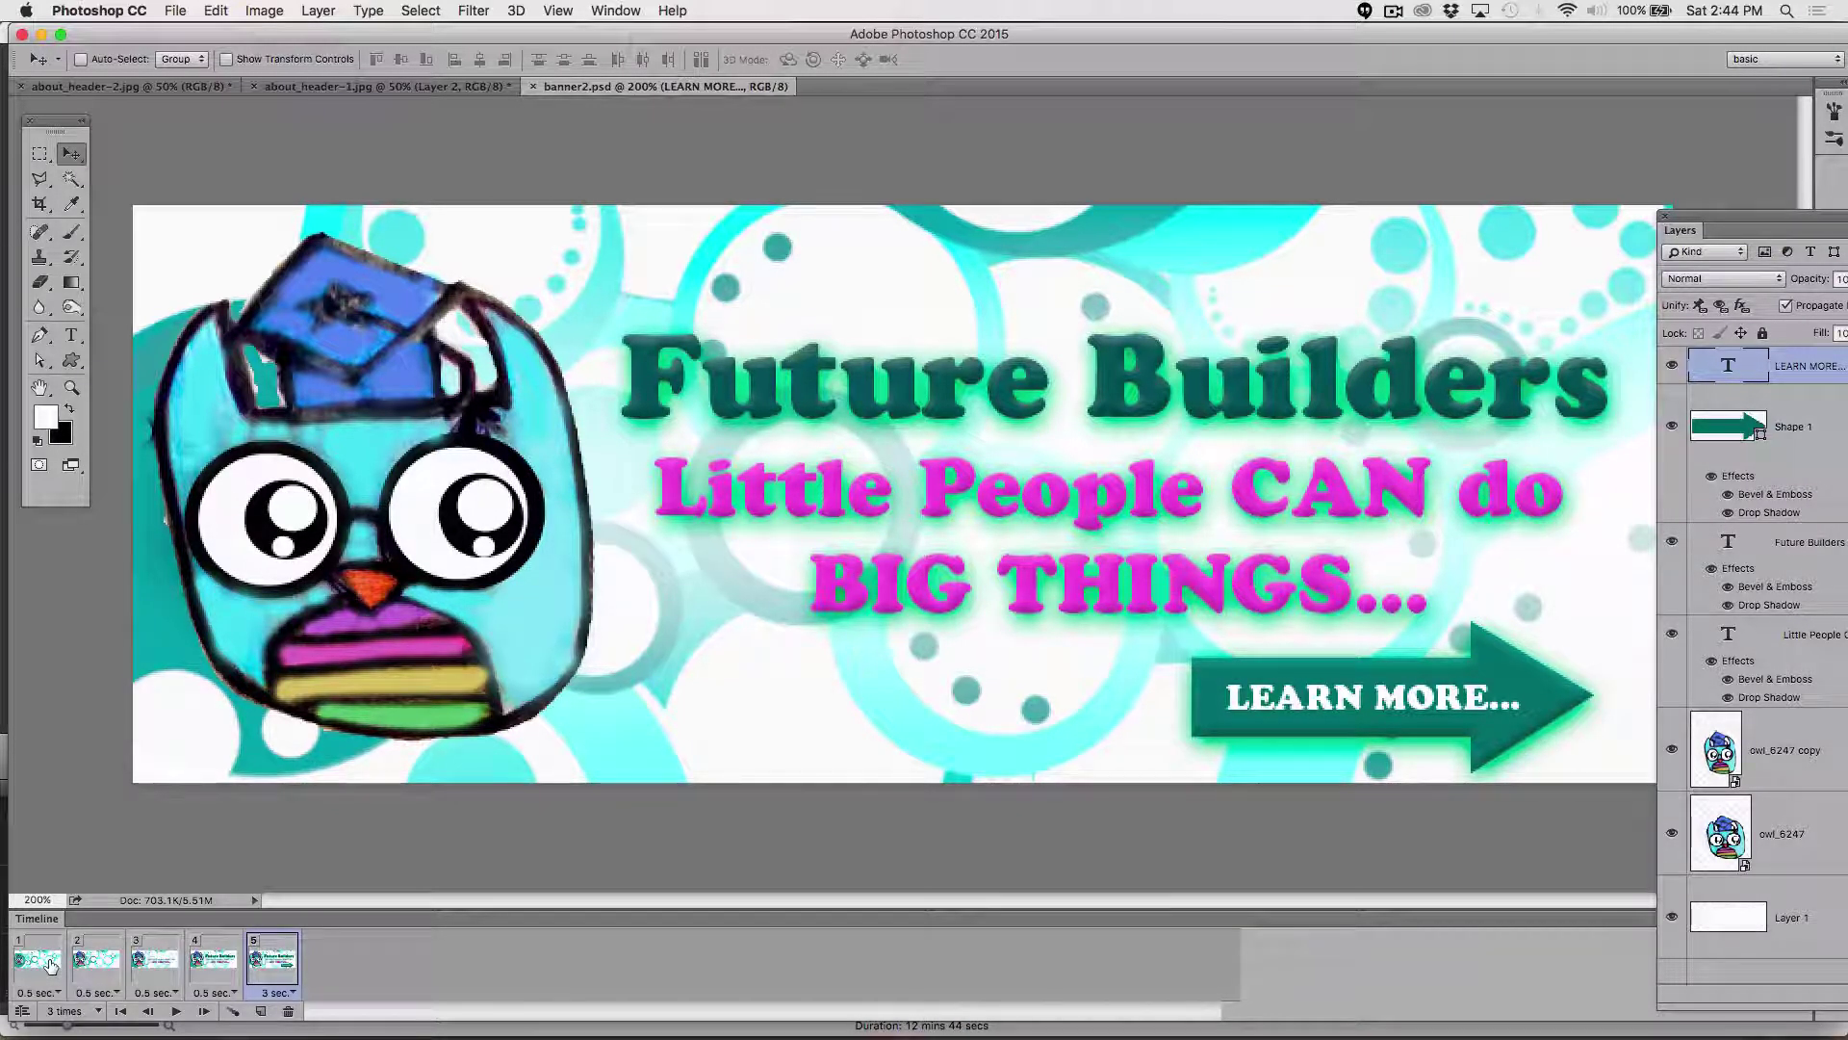
click(50, 965)
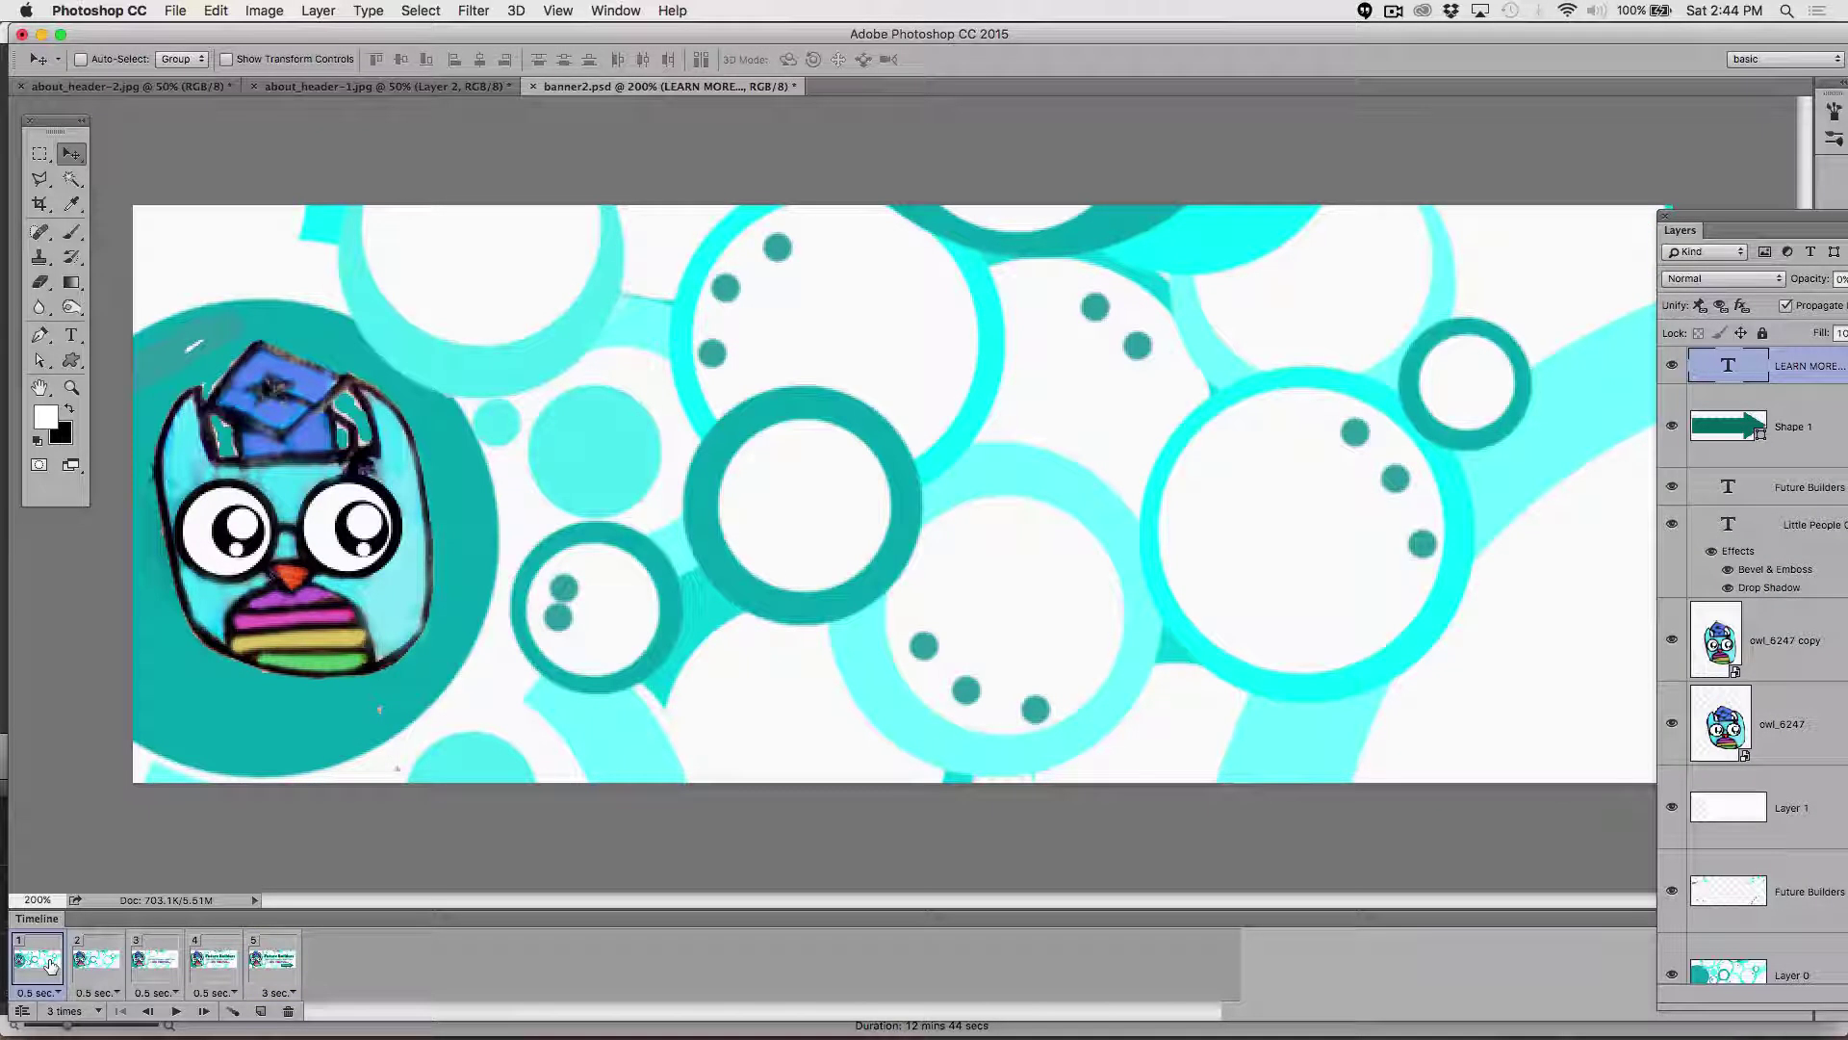
click(96, 965)
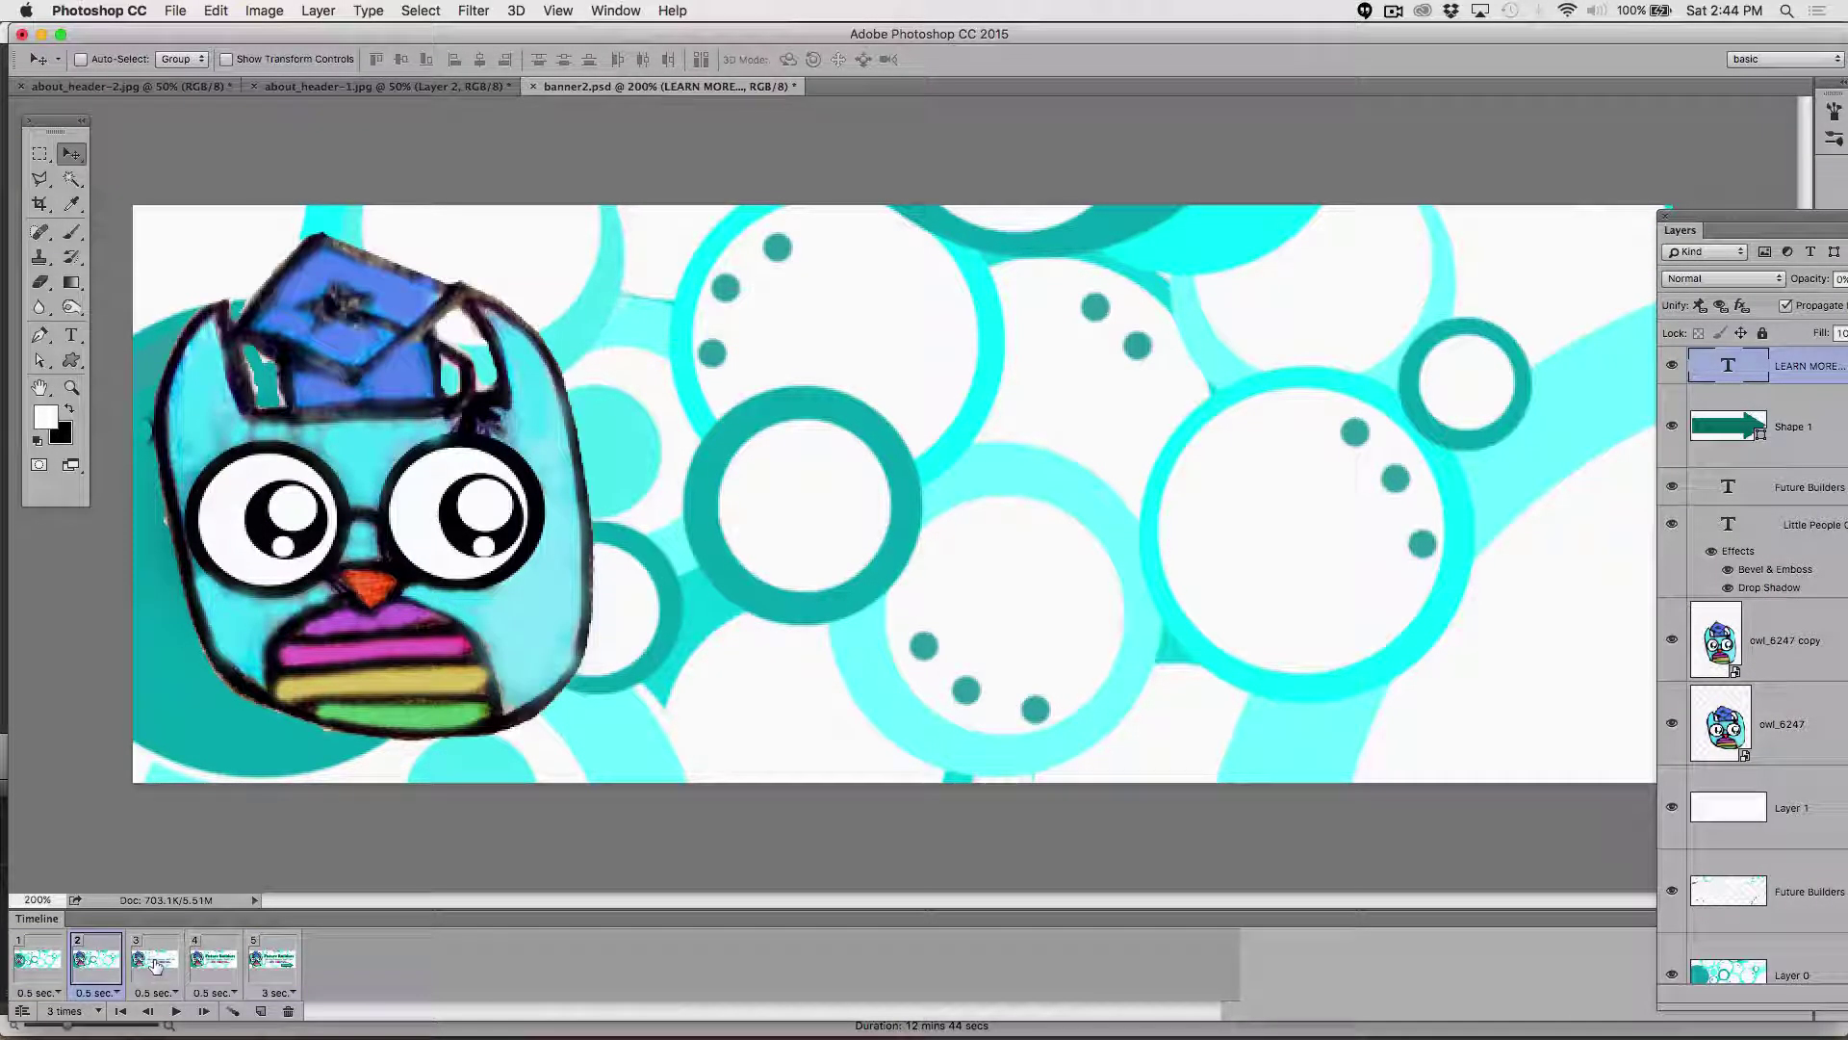
click(154, 965)
click(222, 969)
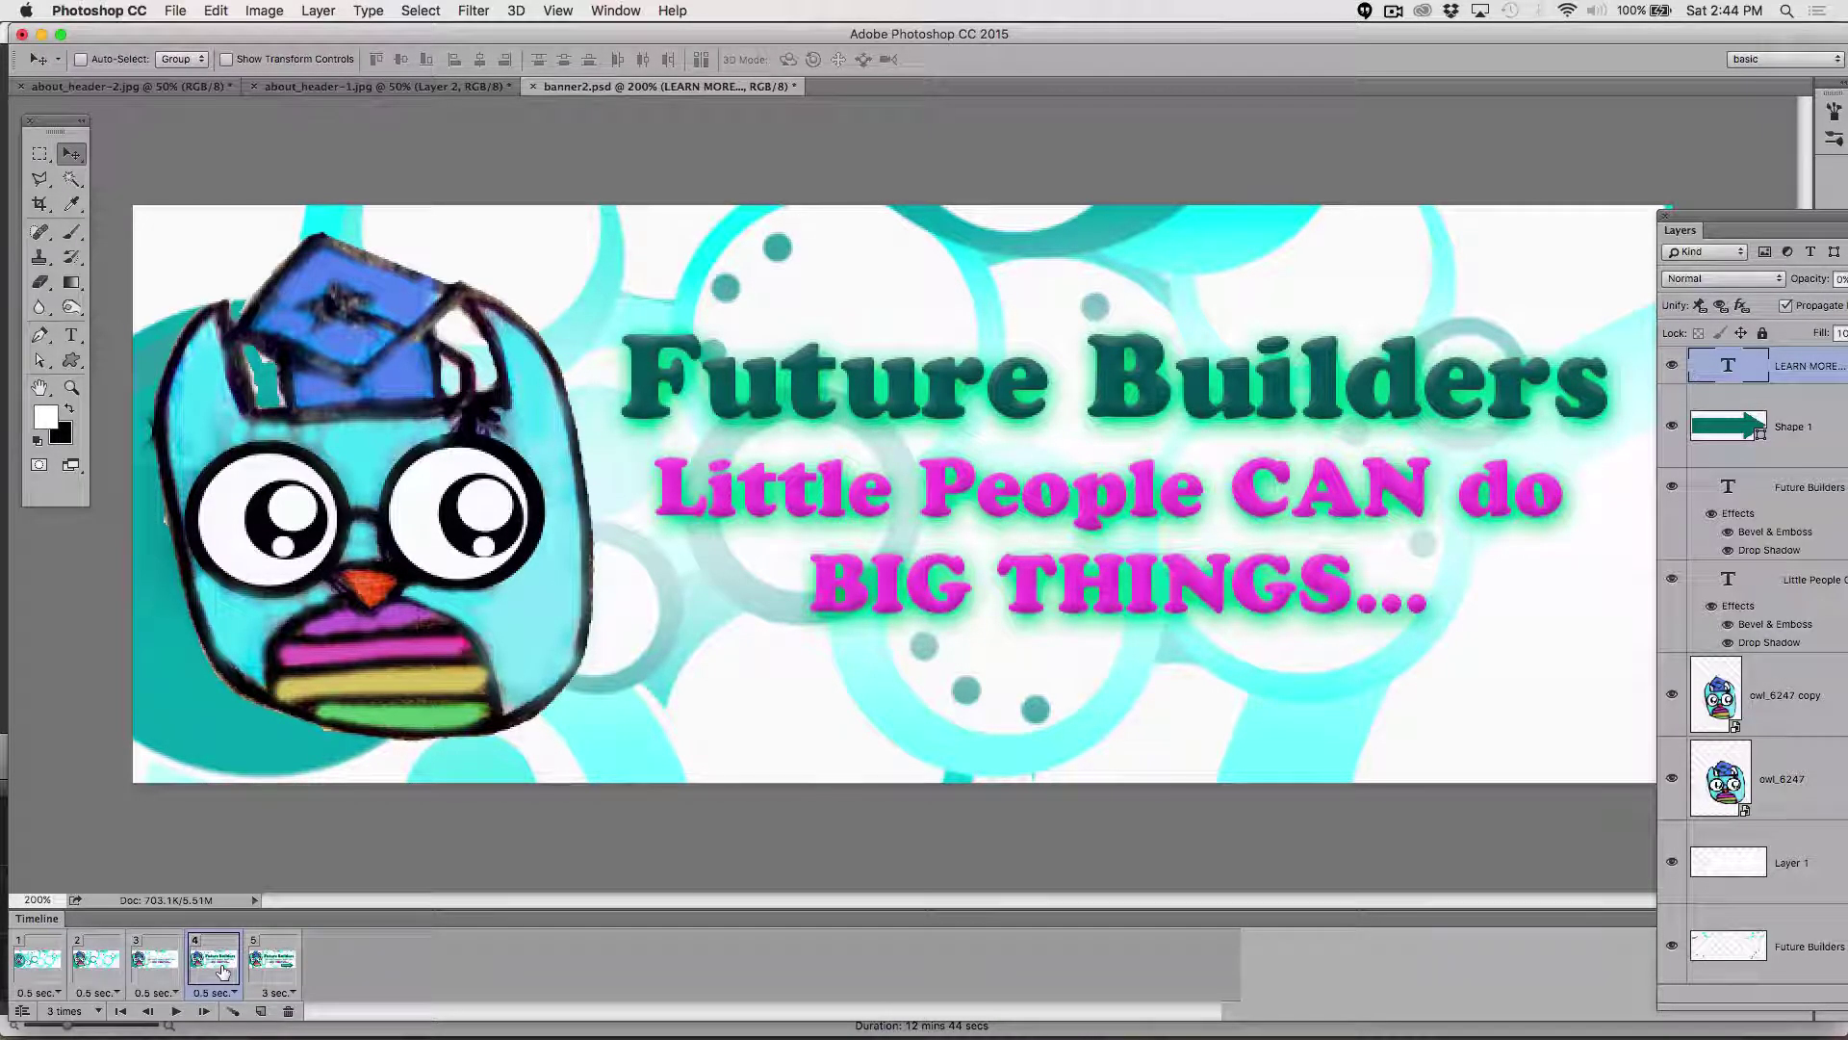
click(29, 958)
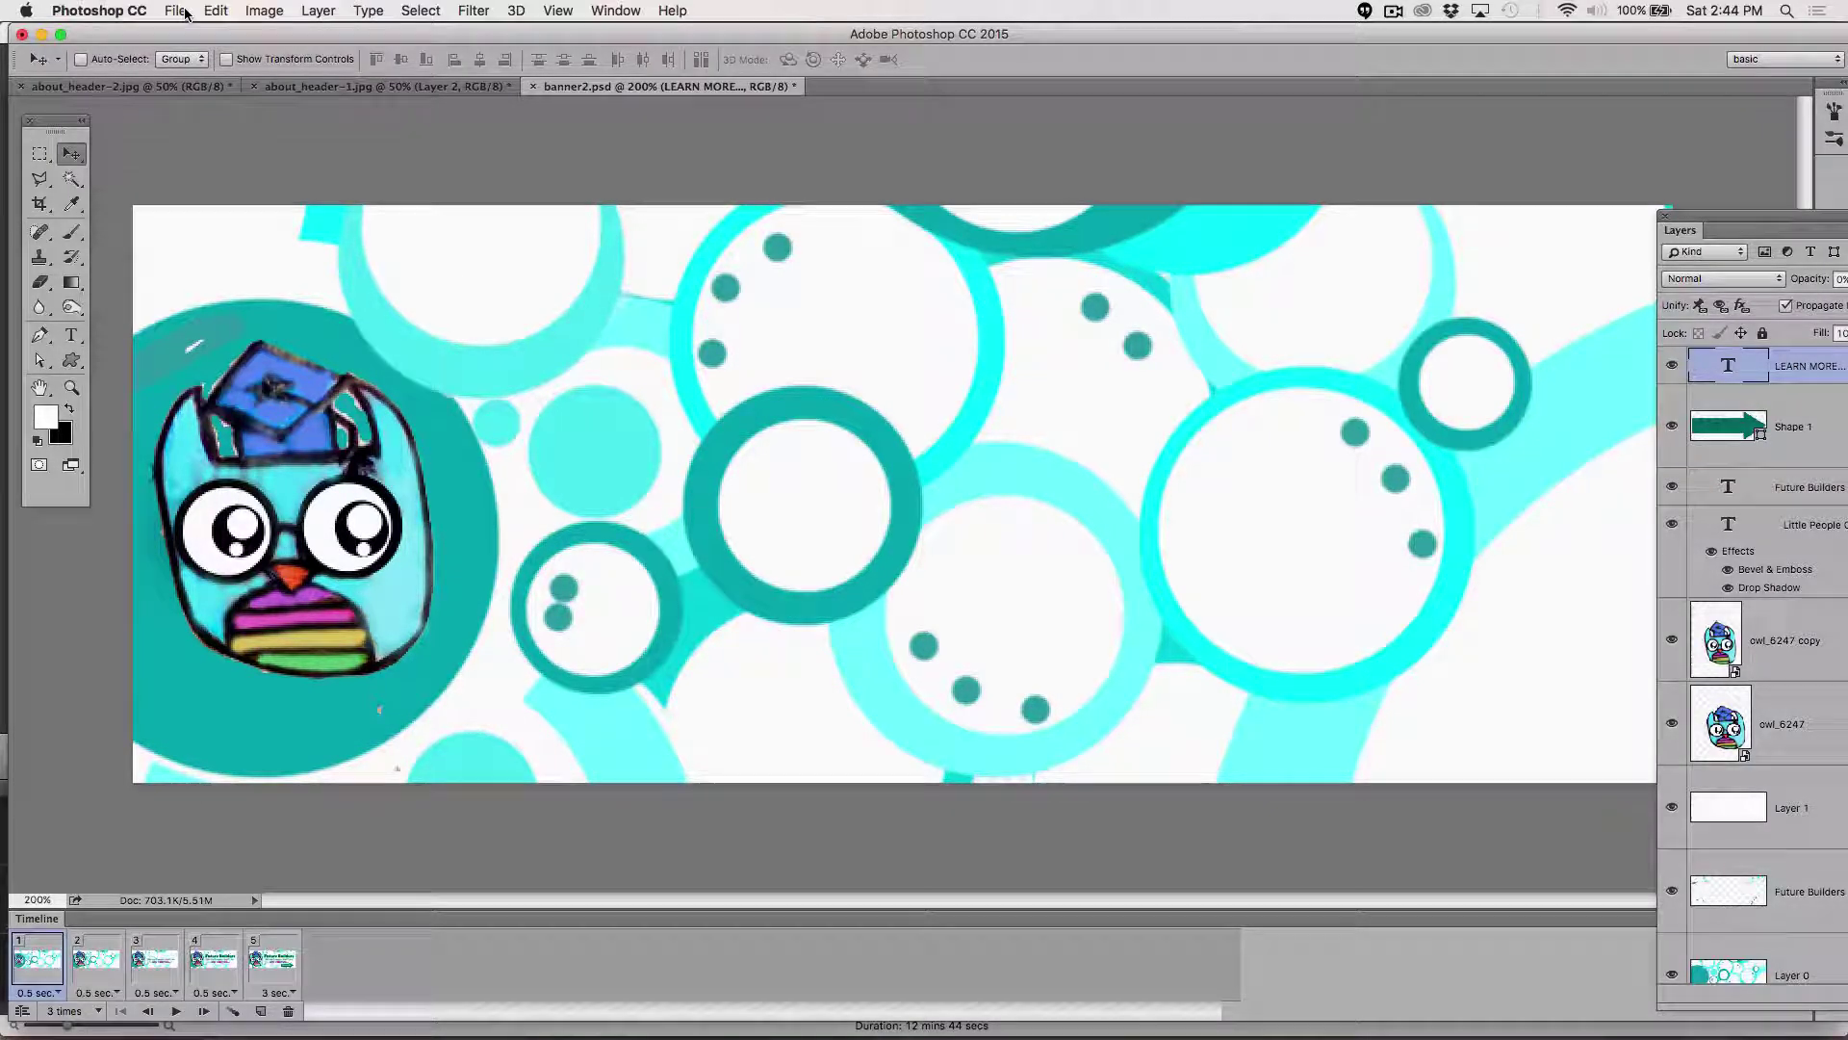
click(185, 11)
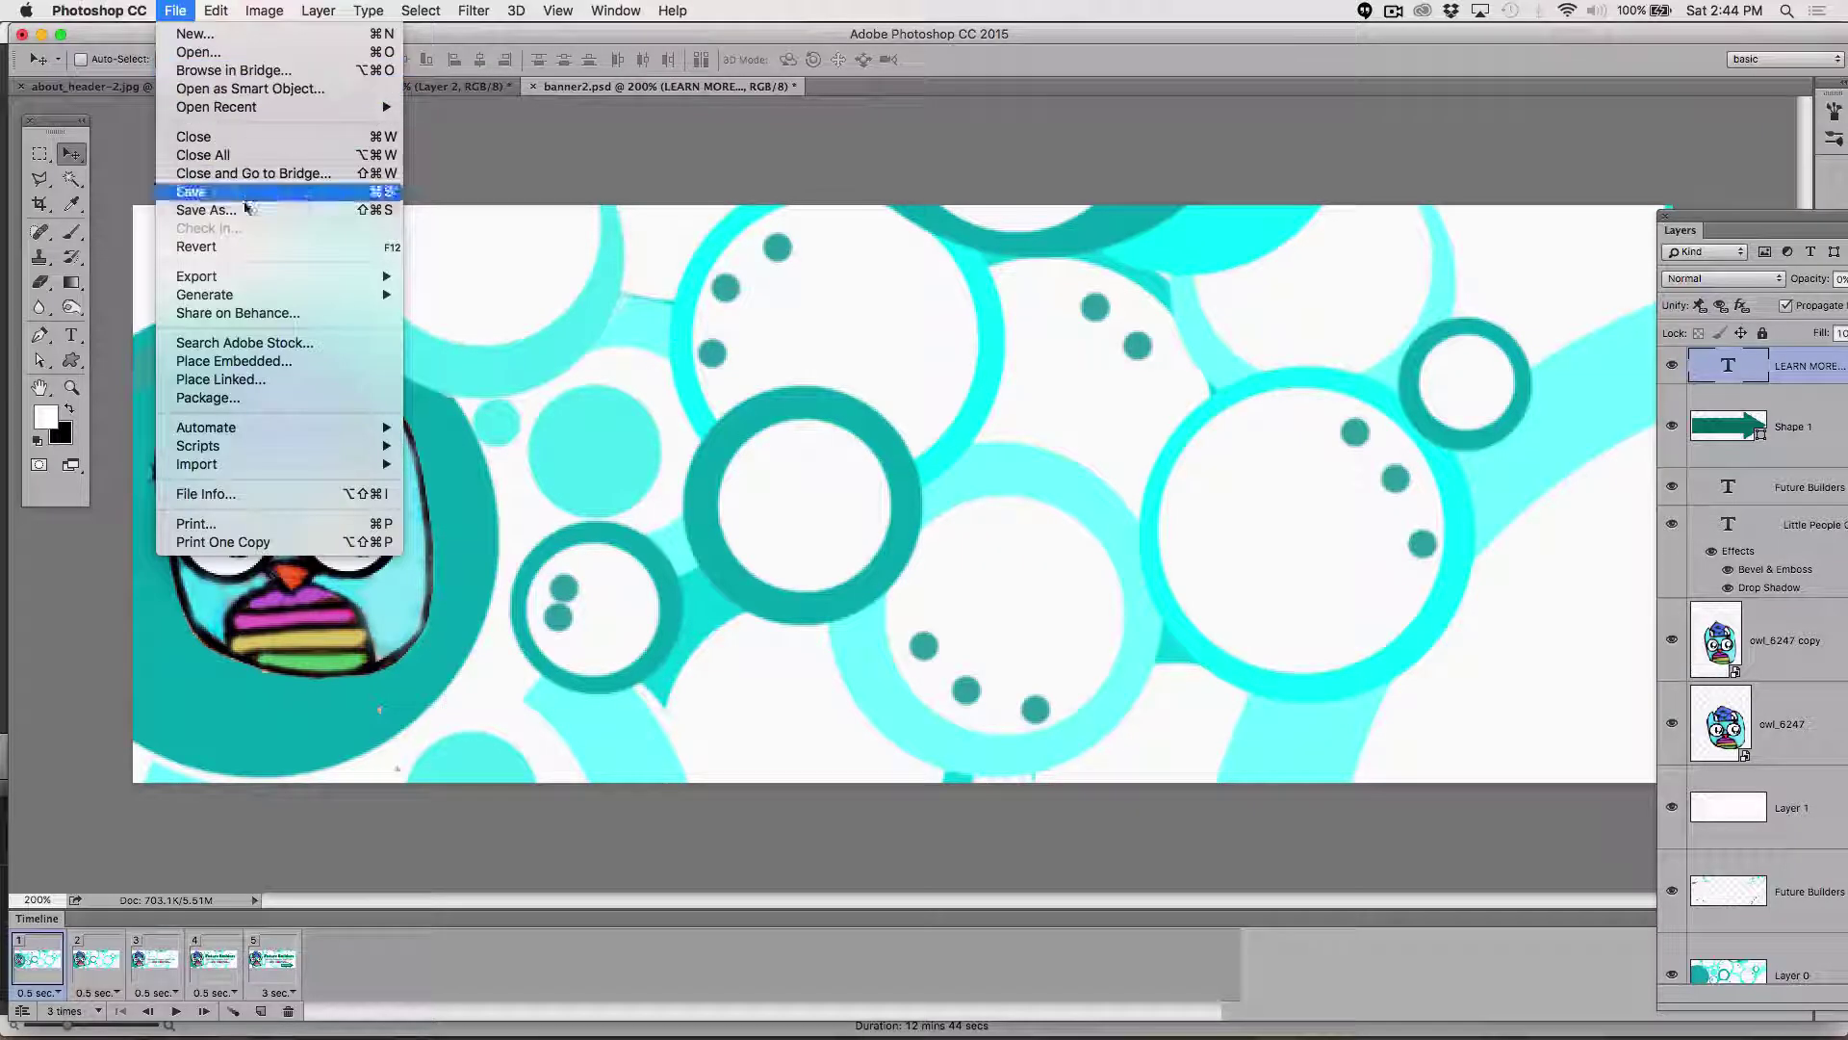
- Choose File > Export > Save for Web (Legacy) for the banner
mouse_move(255, 278)
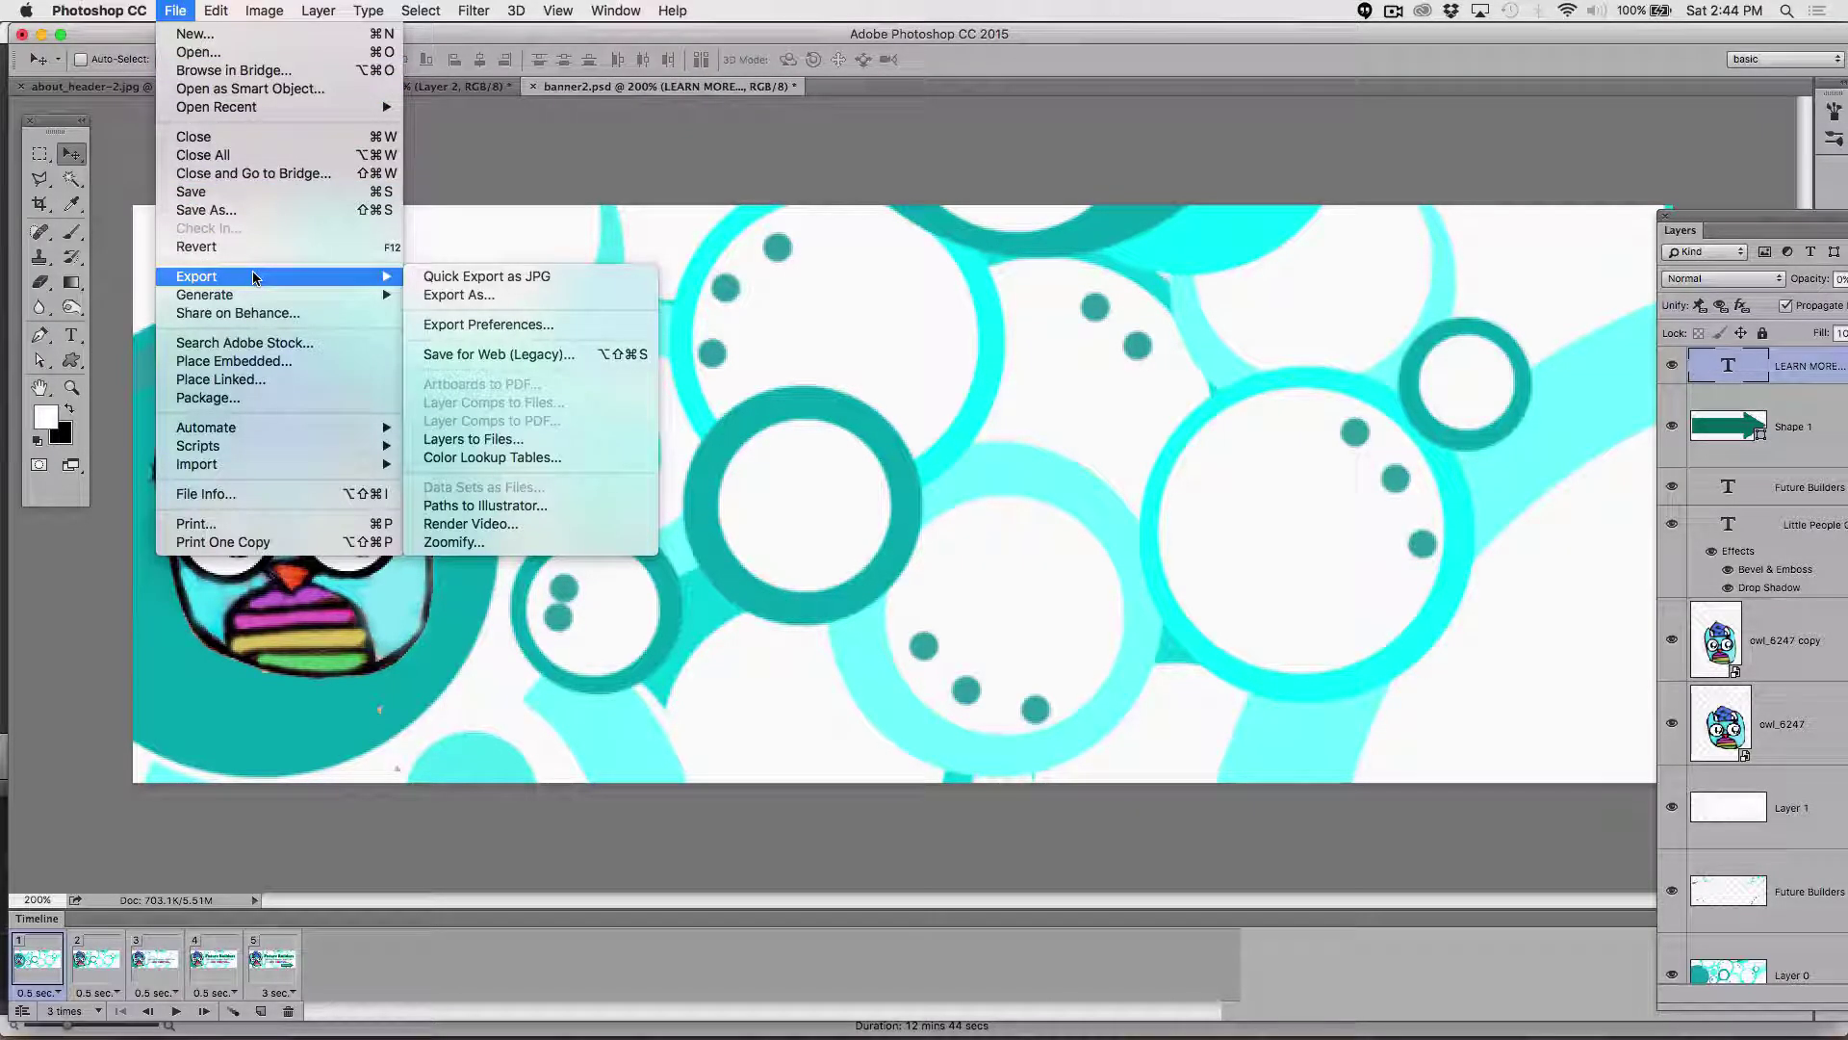
click(521, 354)
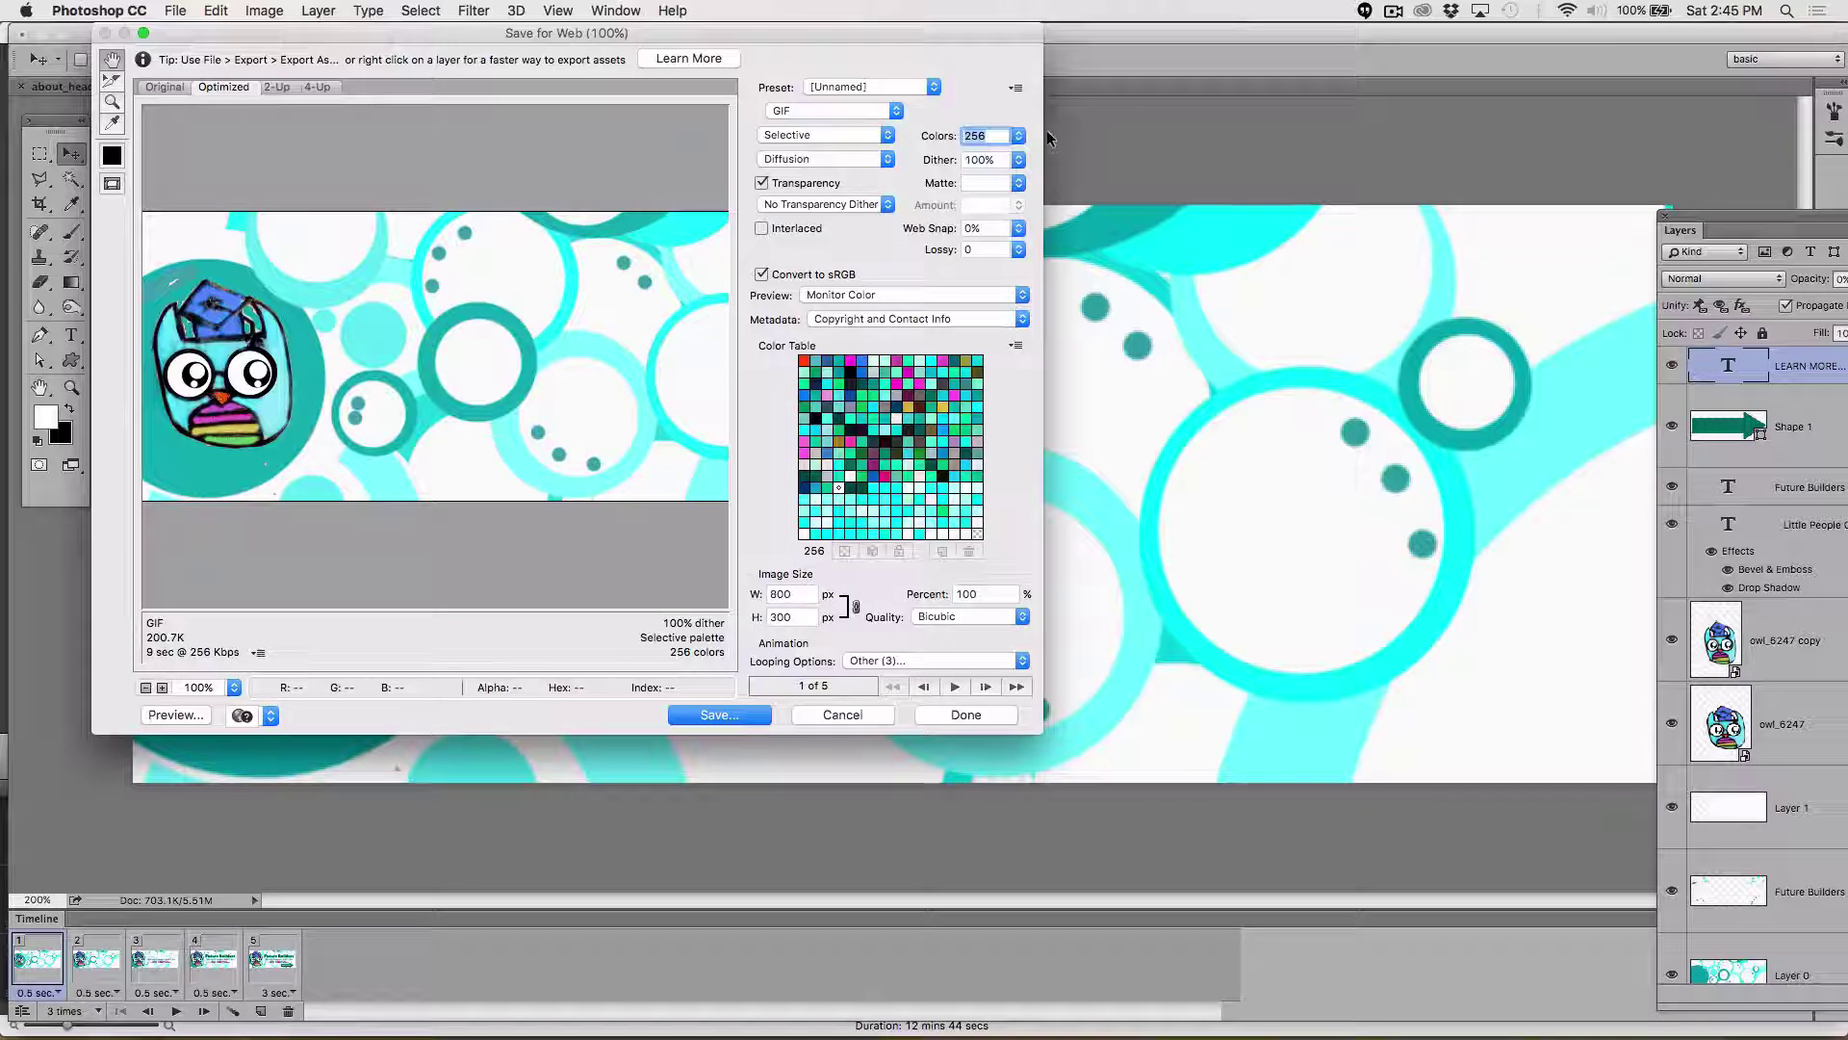
- Set the Save for Web Colors count to 16
click(1018, 136)
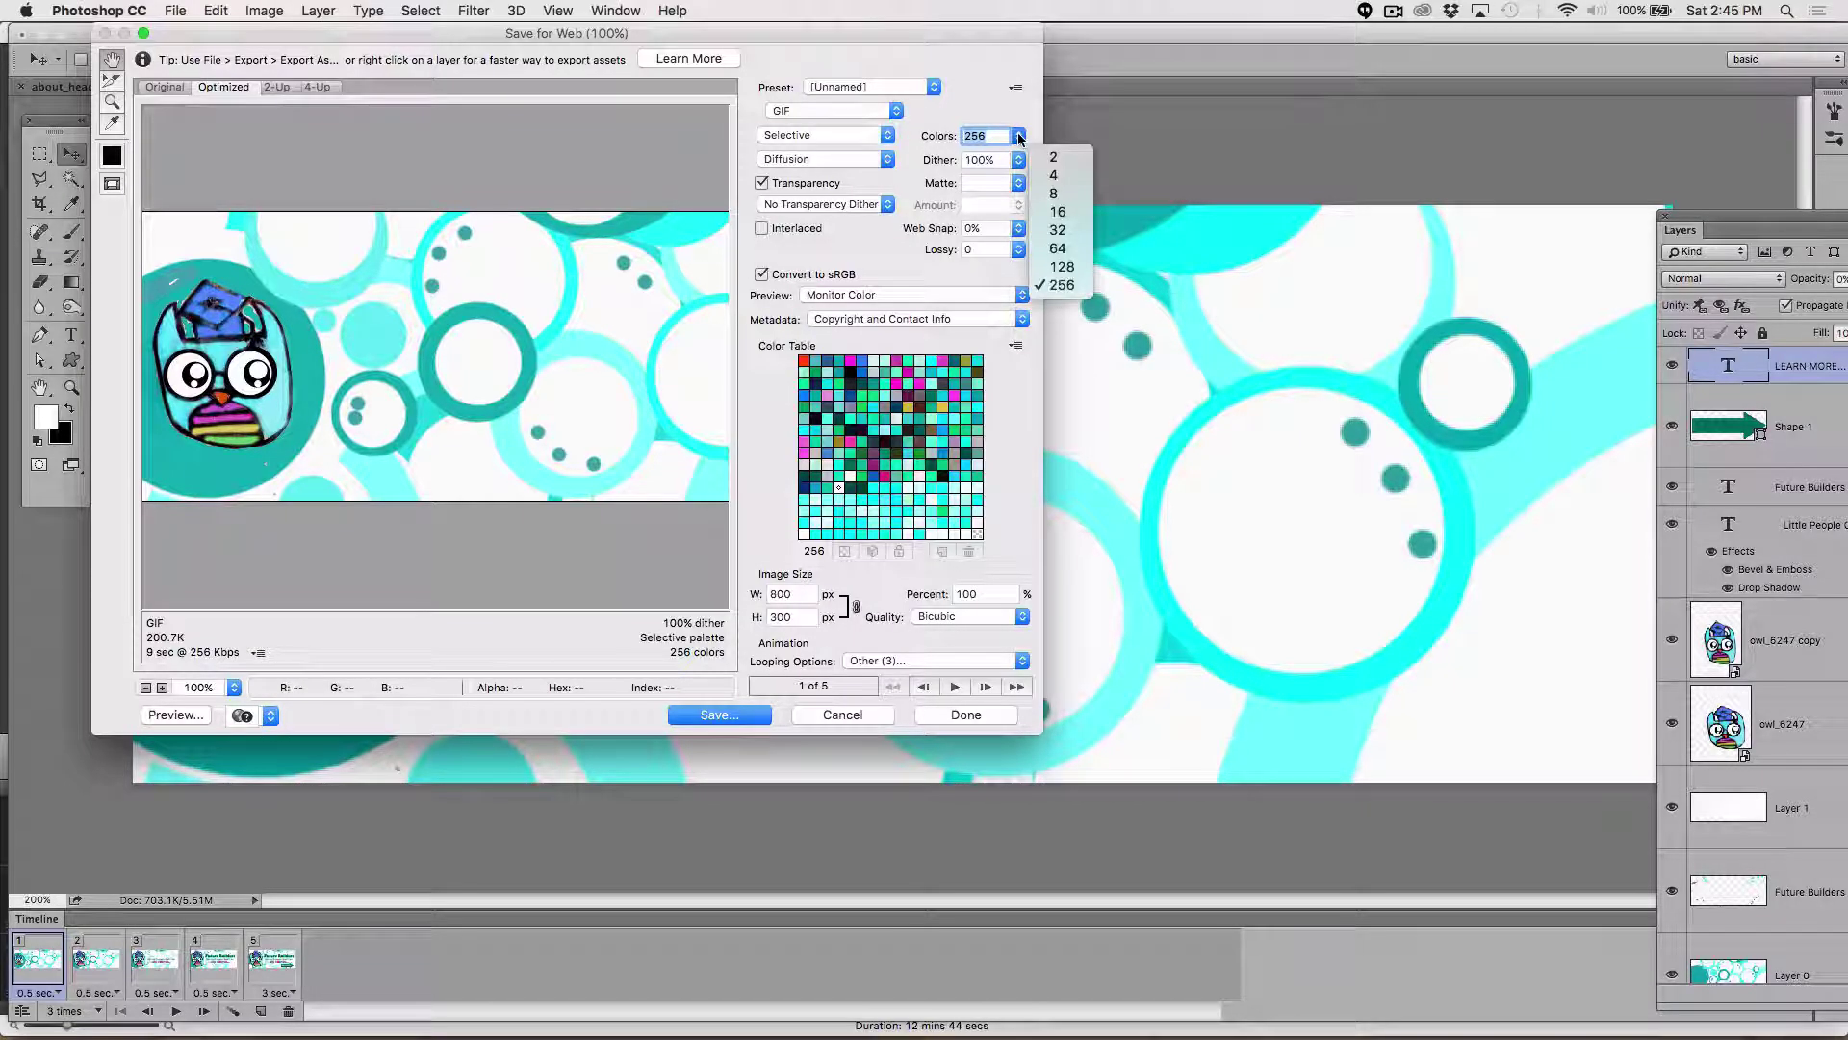
click(1053, 213)
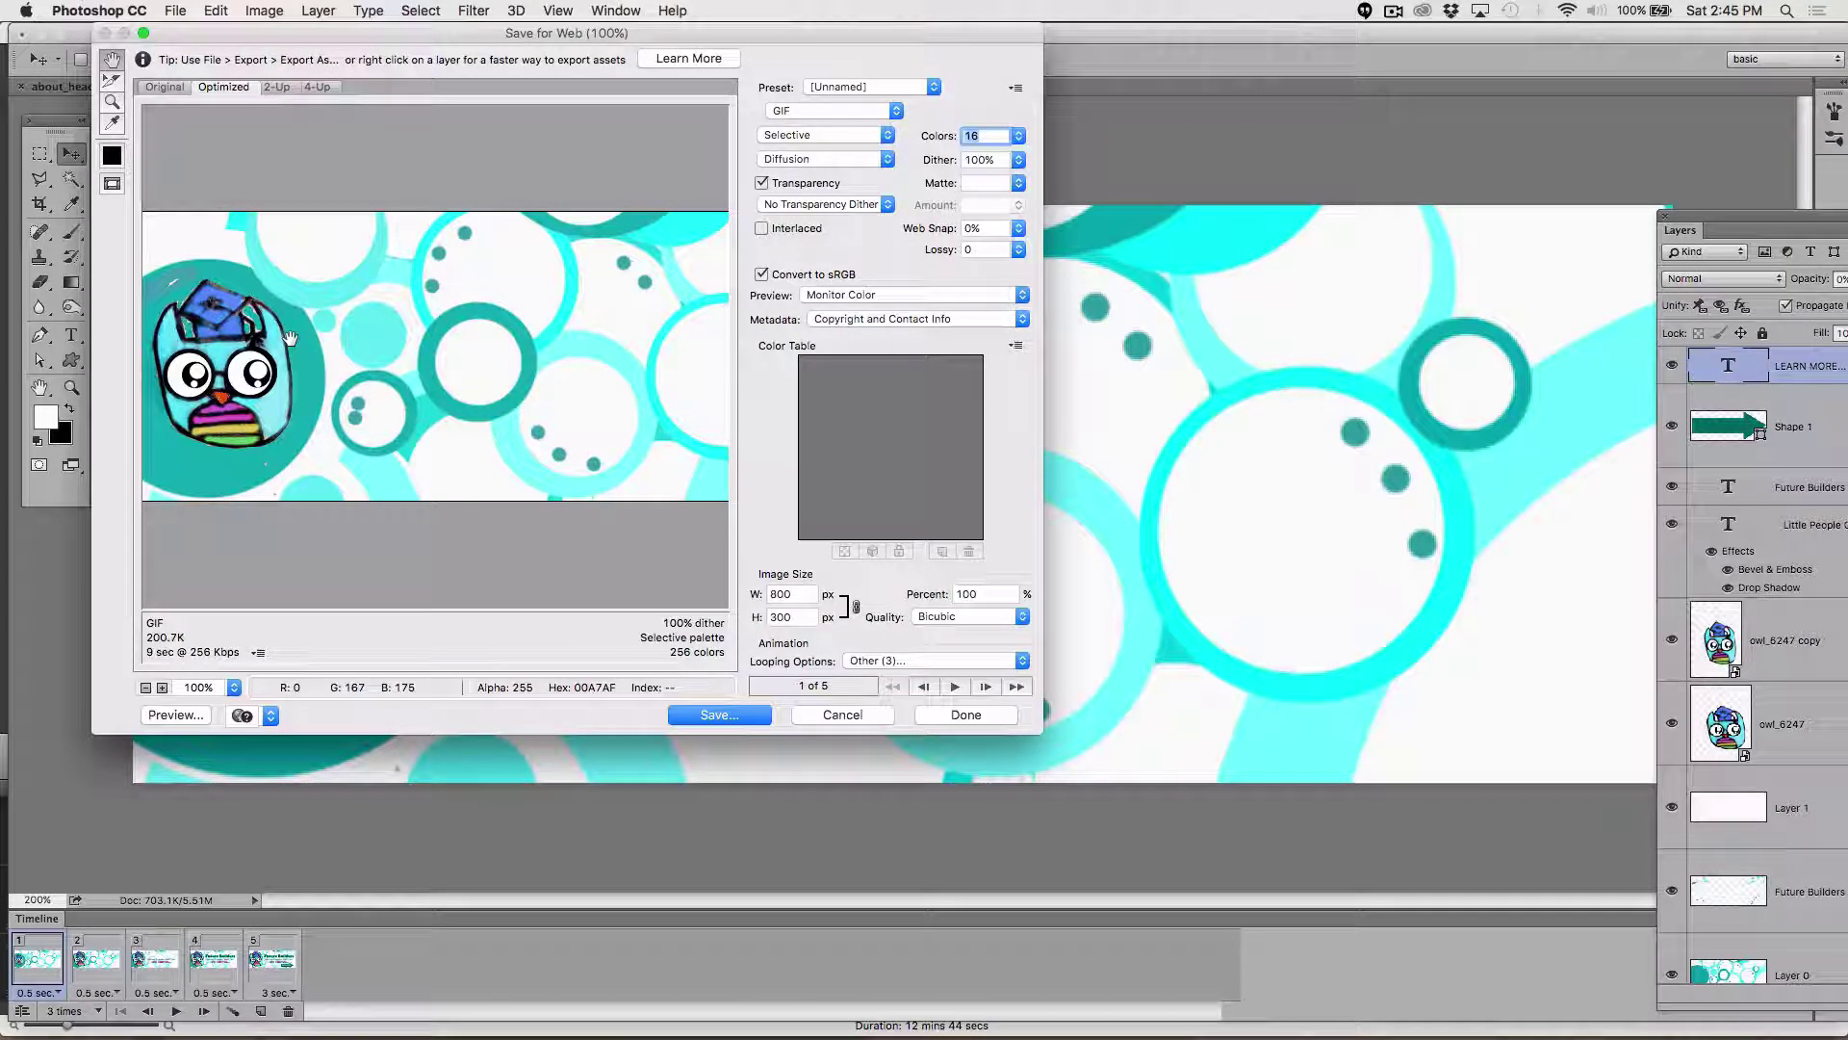
- Set Dither to No Dither, uncheck Transparency, and compare against the original
click(794, 164)
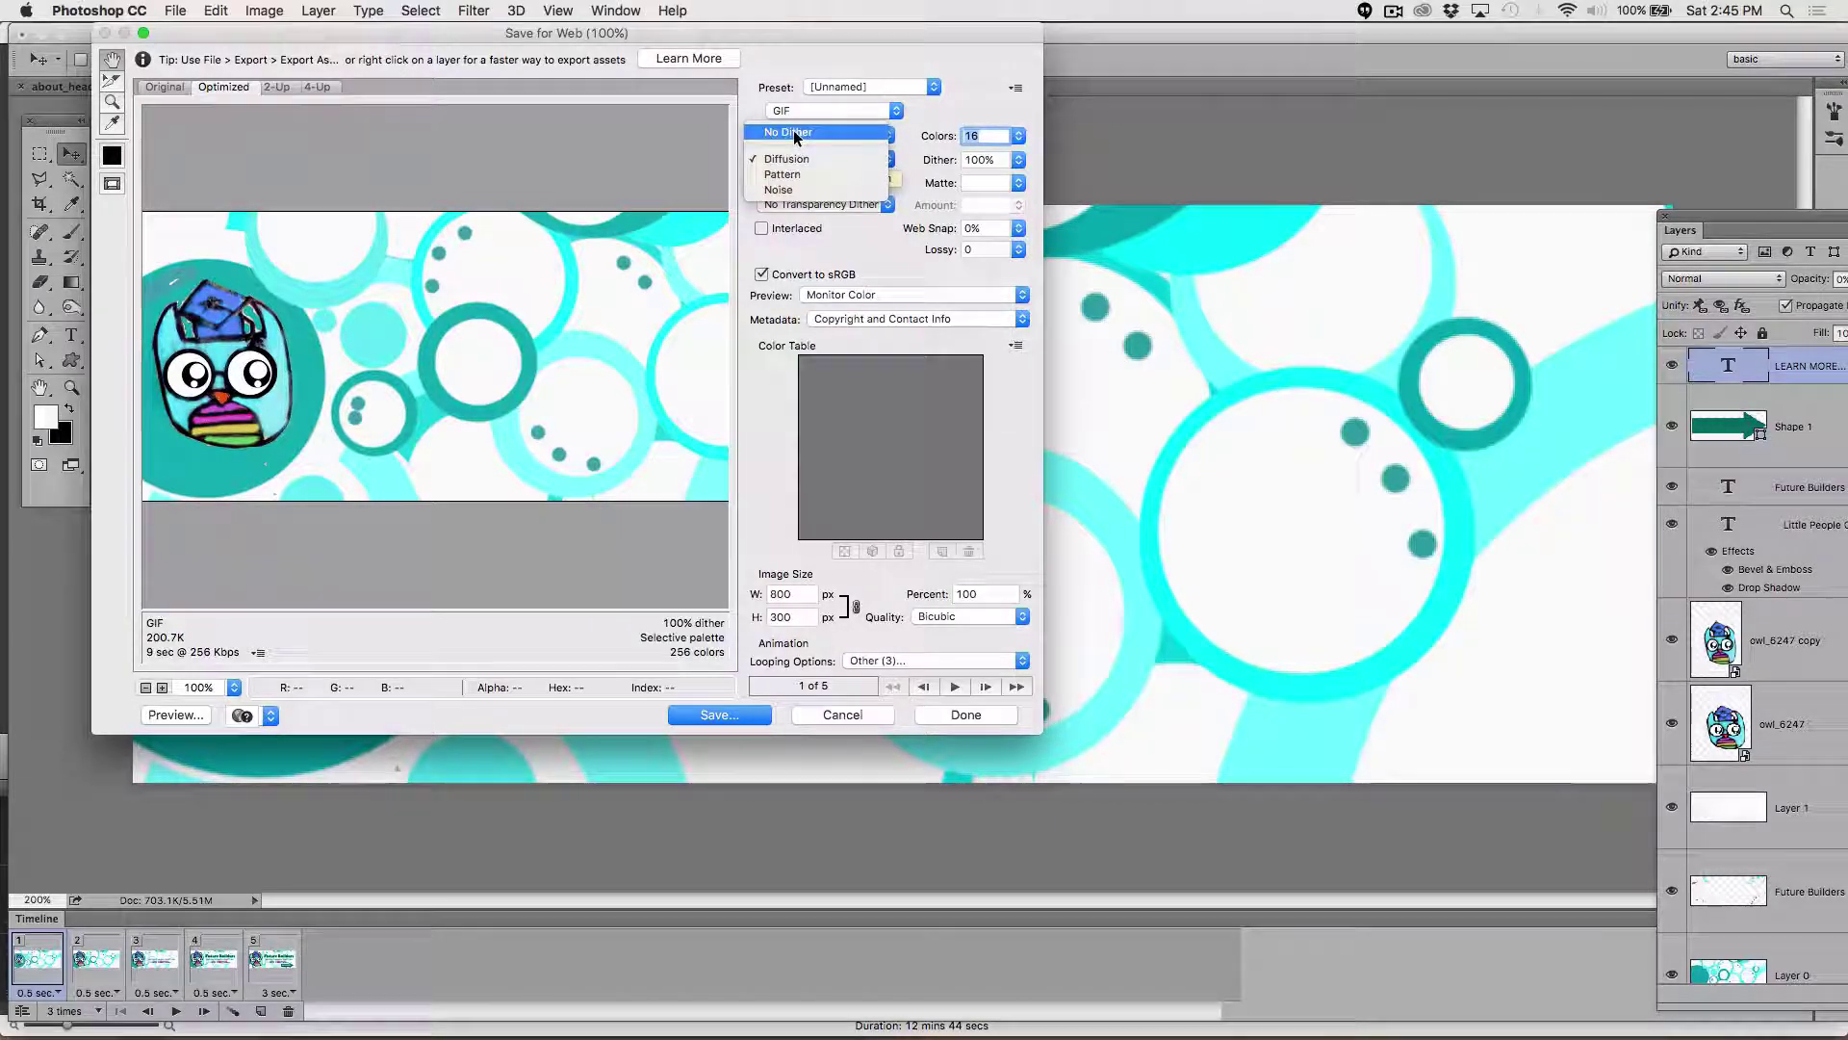
click(796, 134)
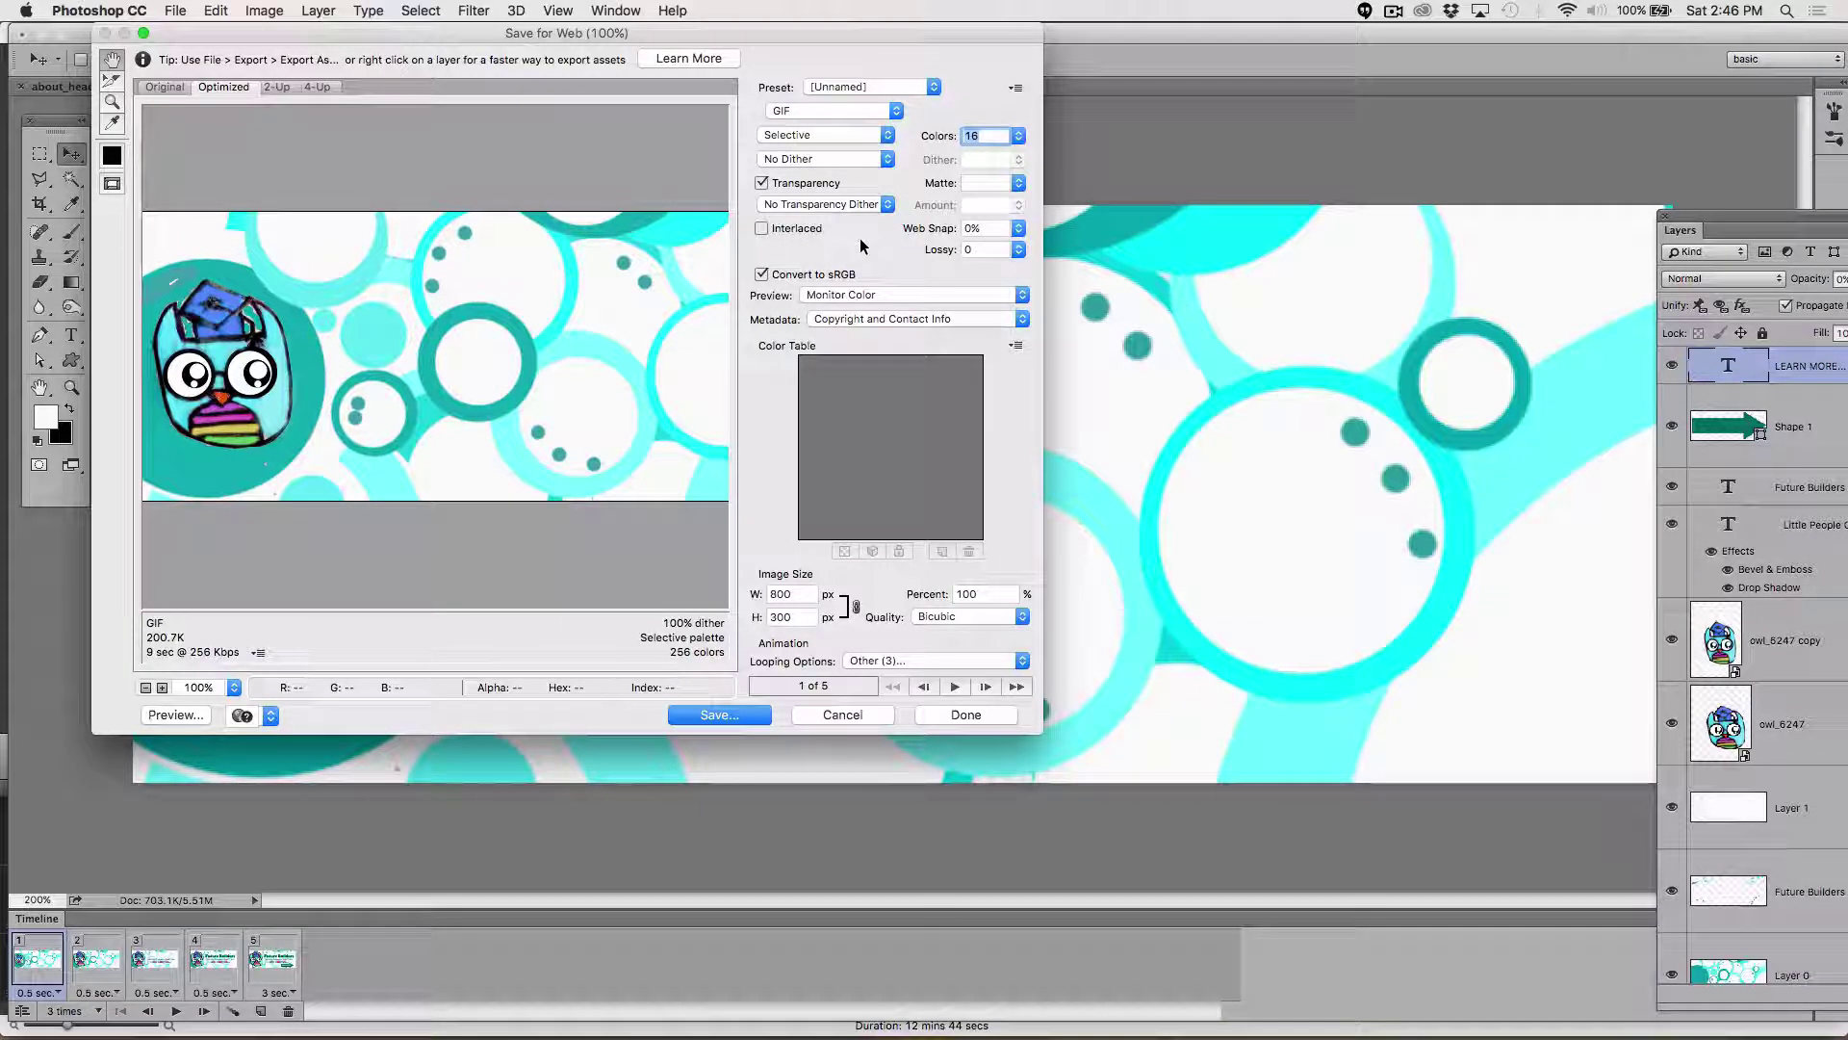
click(762, 183)
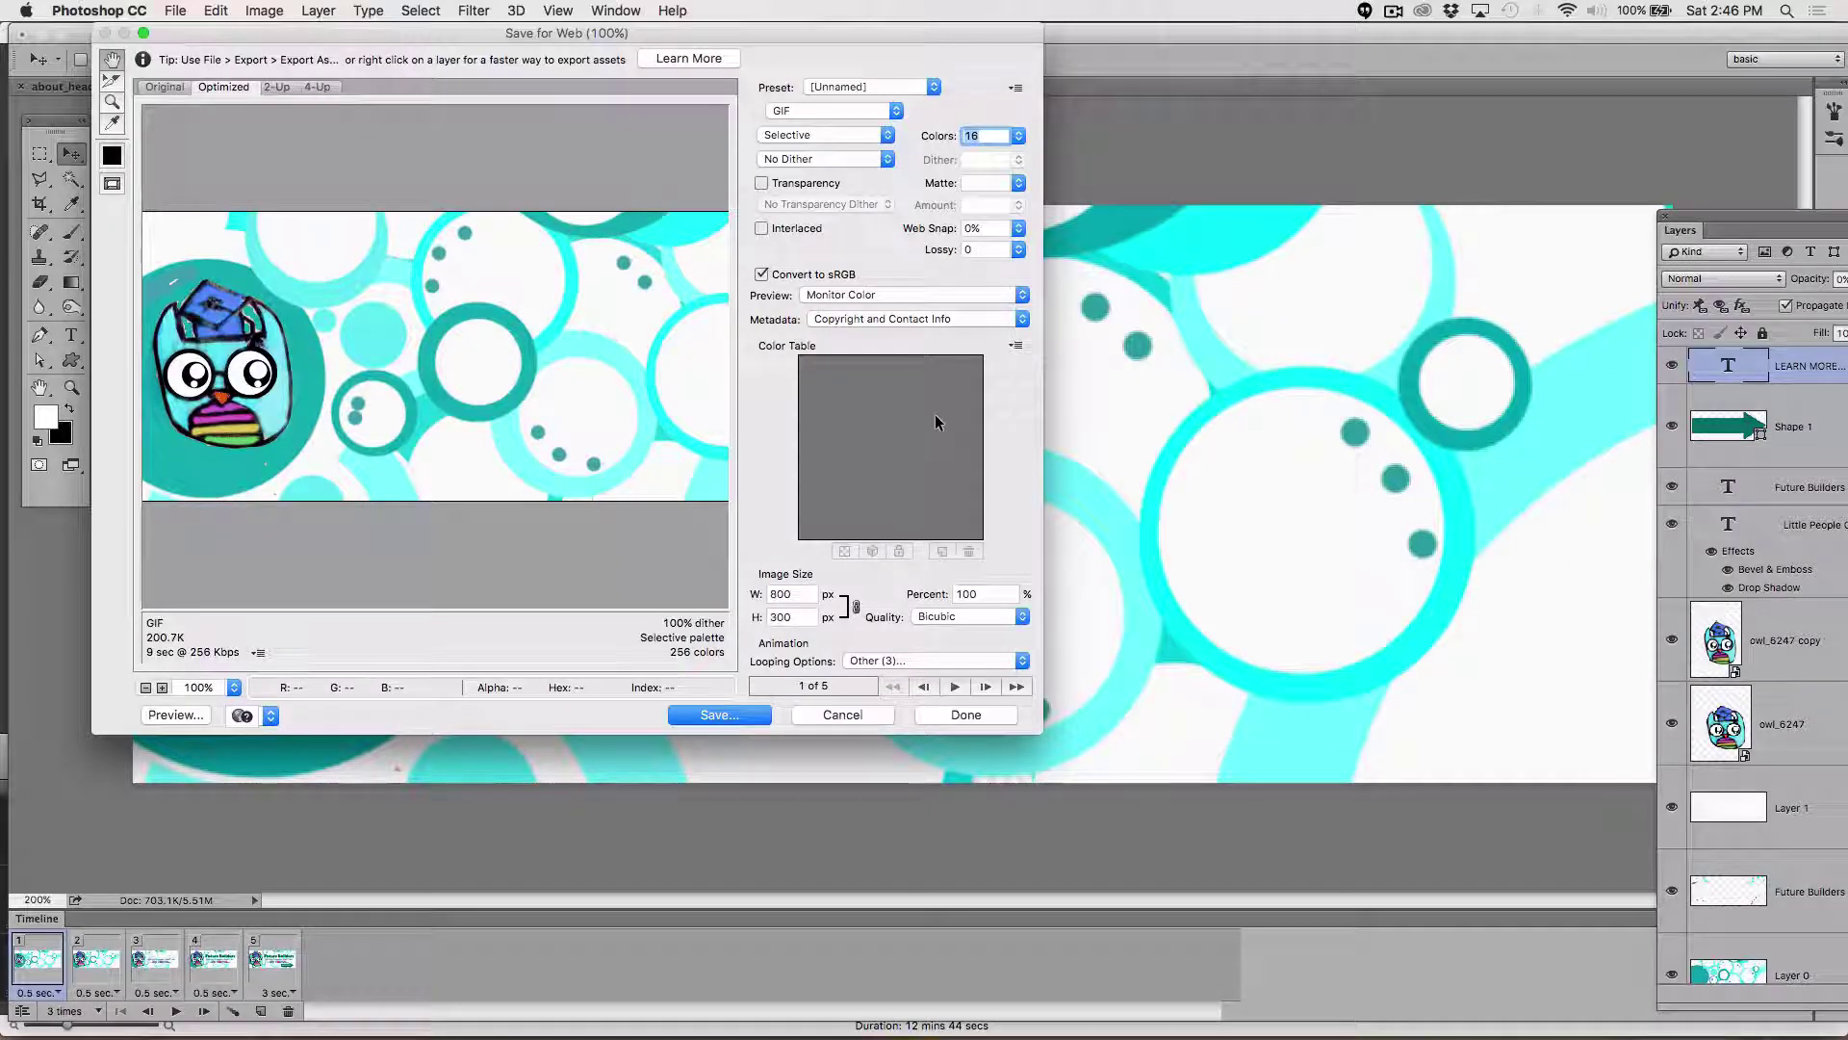
click(800, 160)
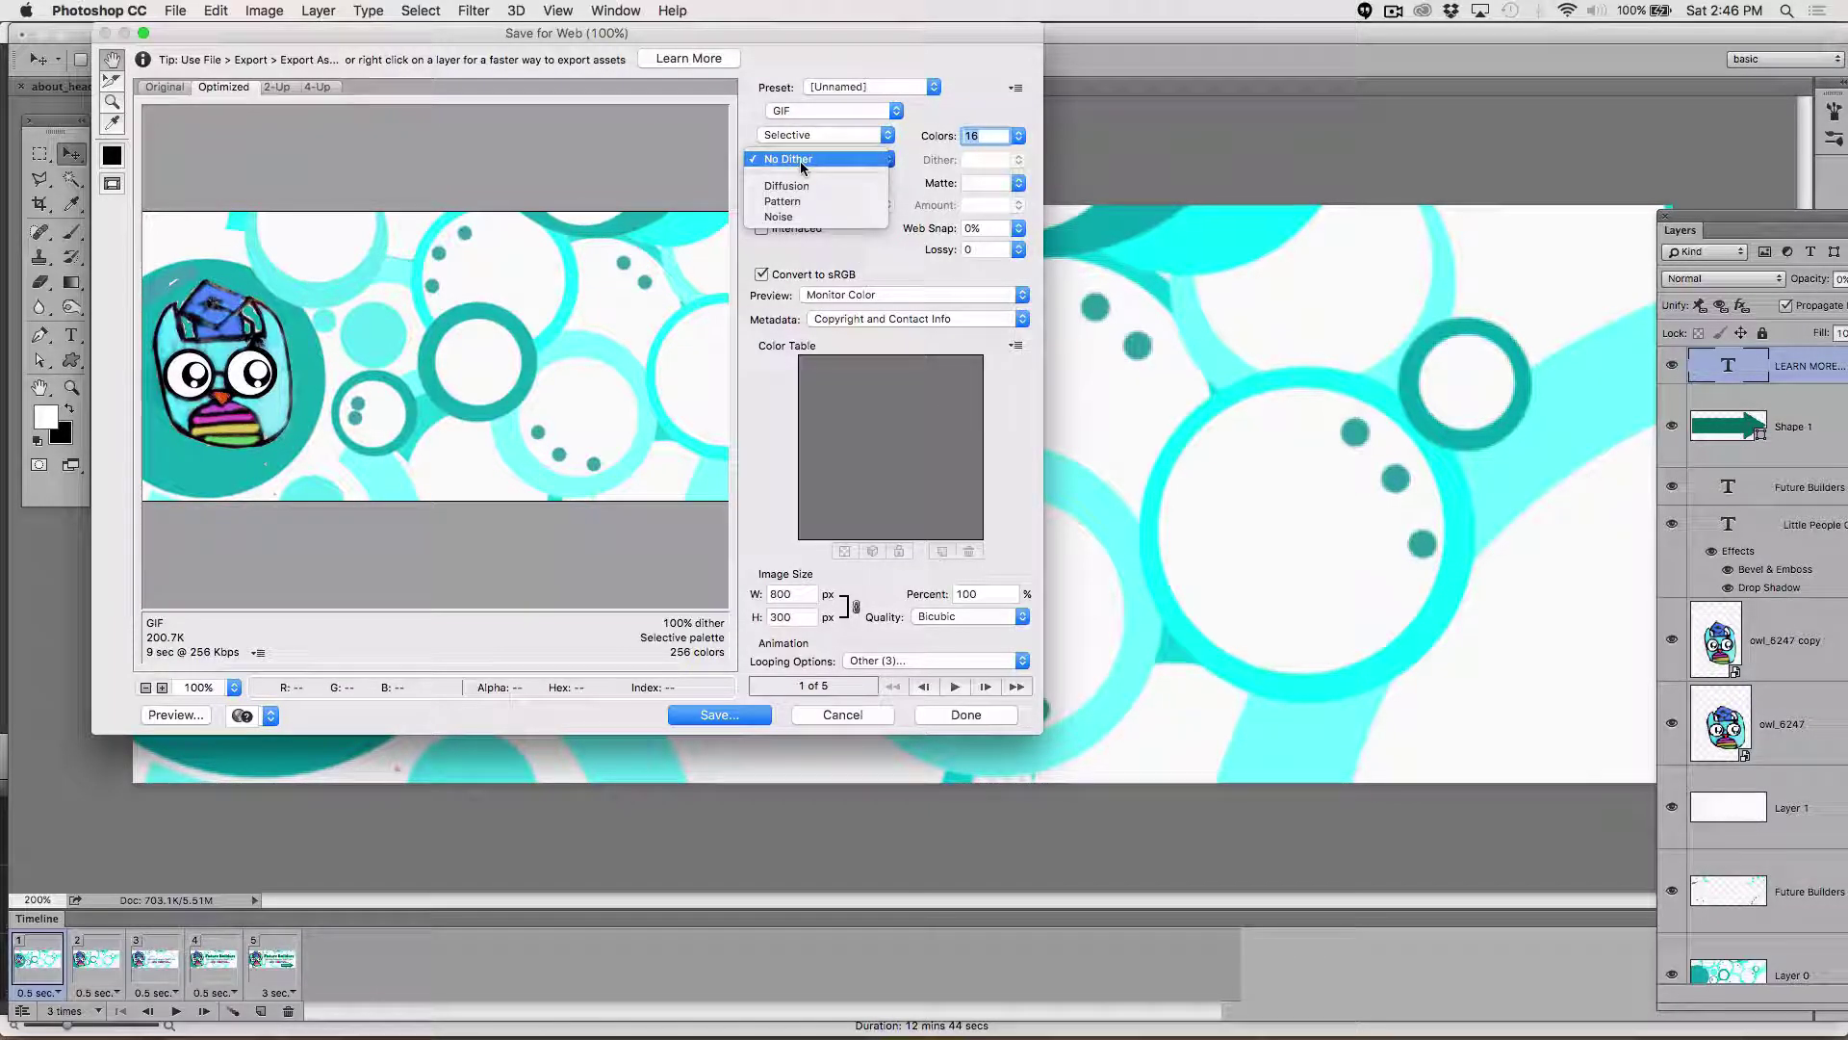
click(800, 160)
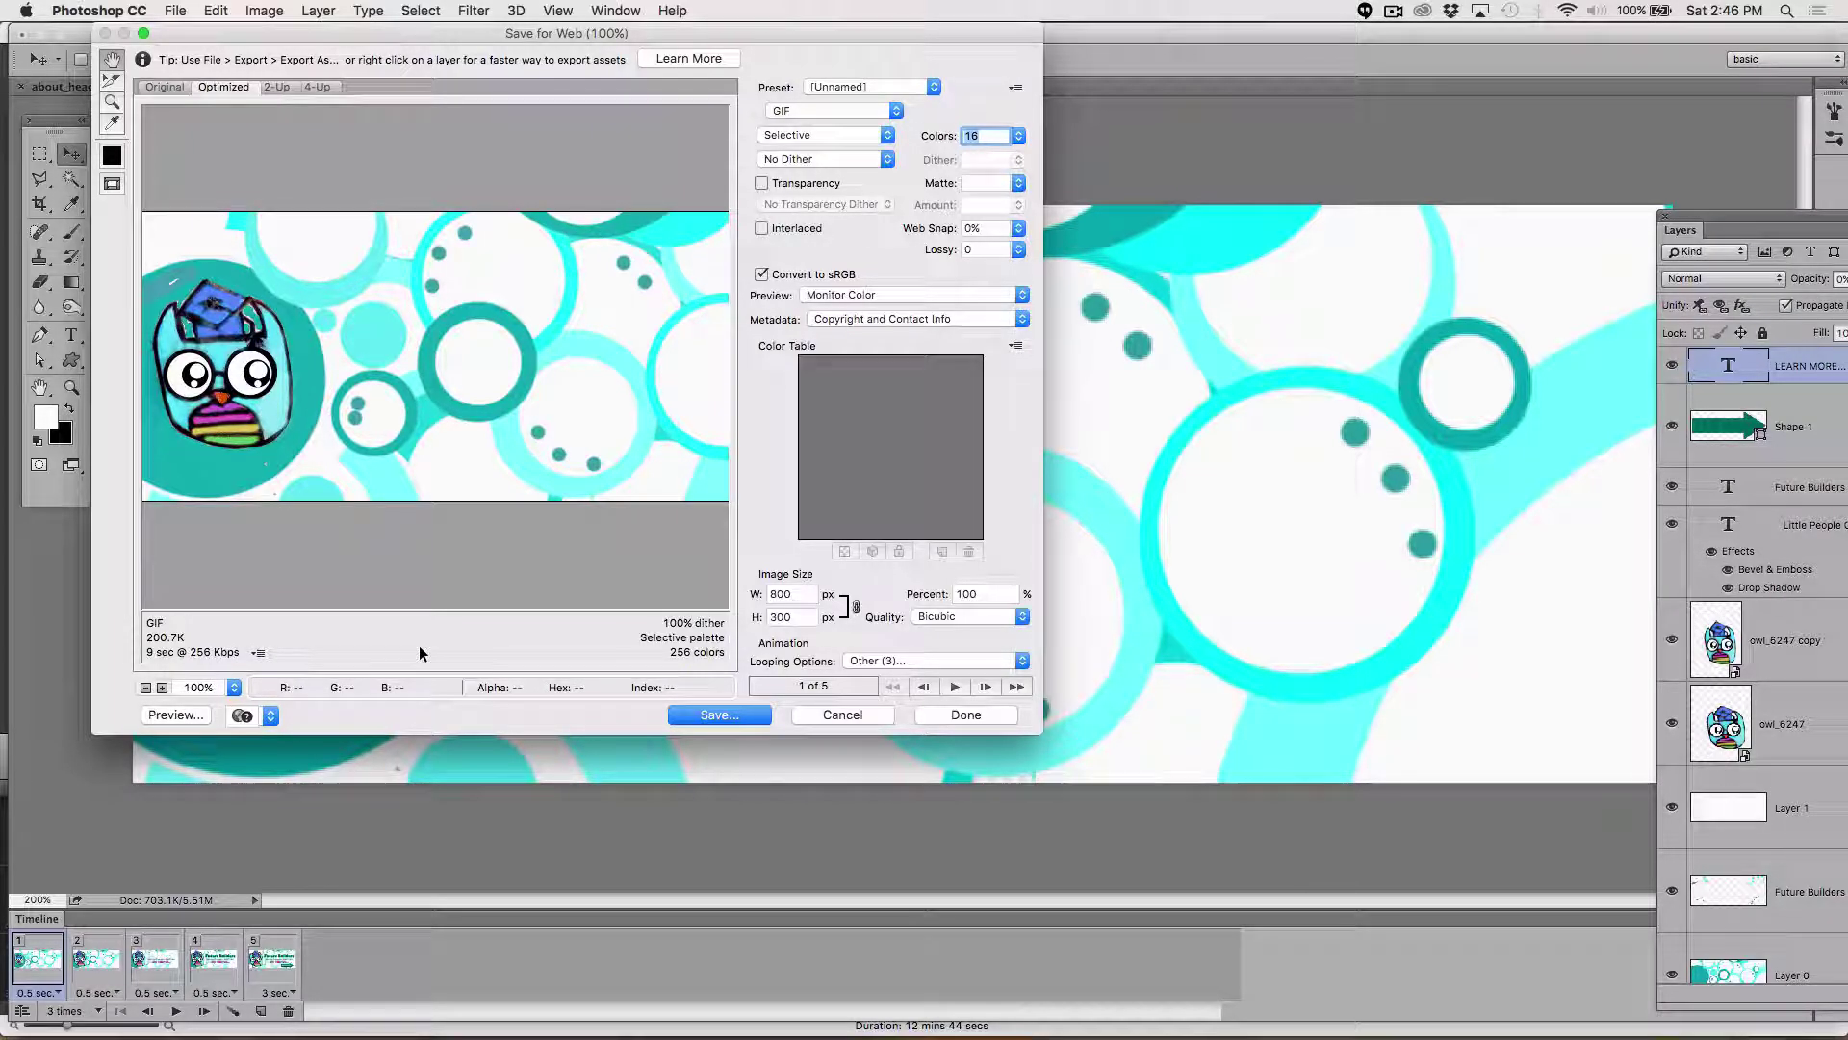
click(181, 87)
click(221, 86)
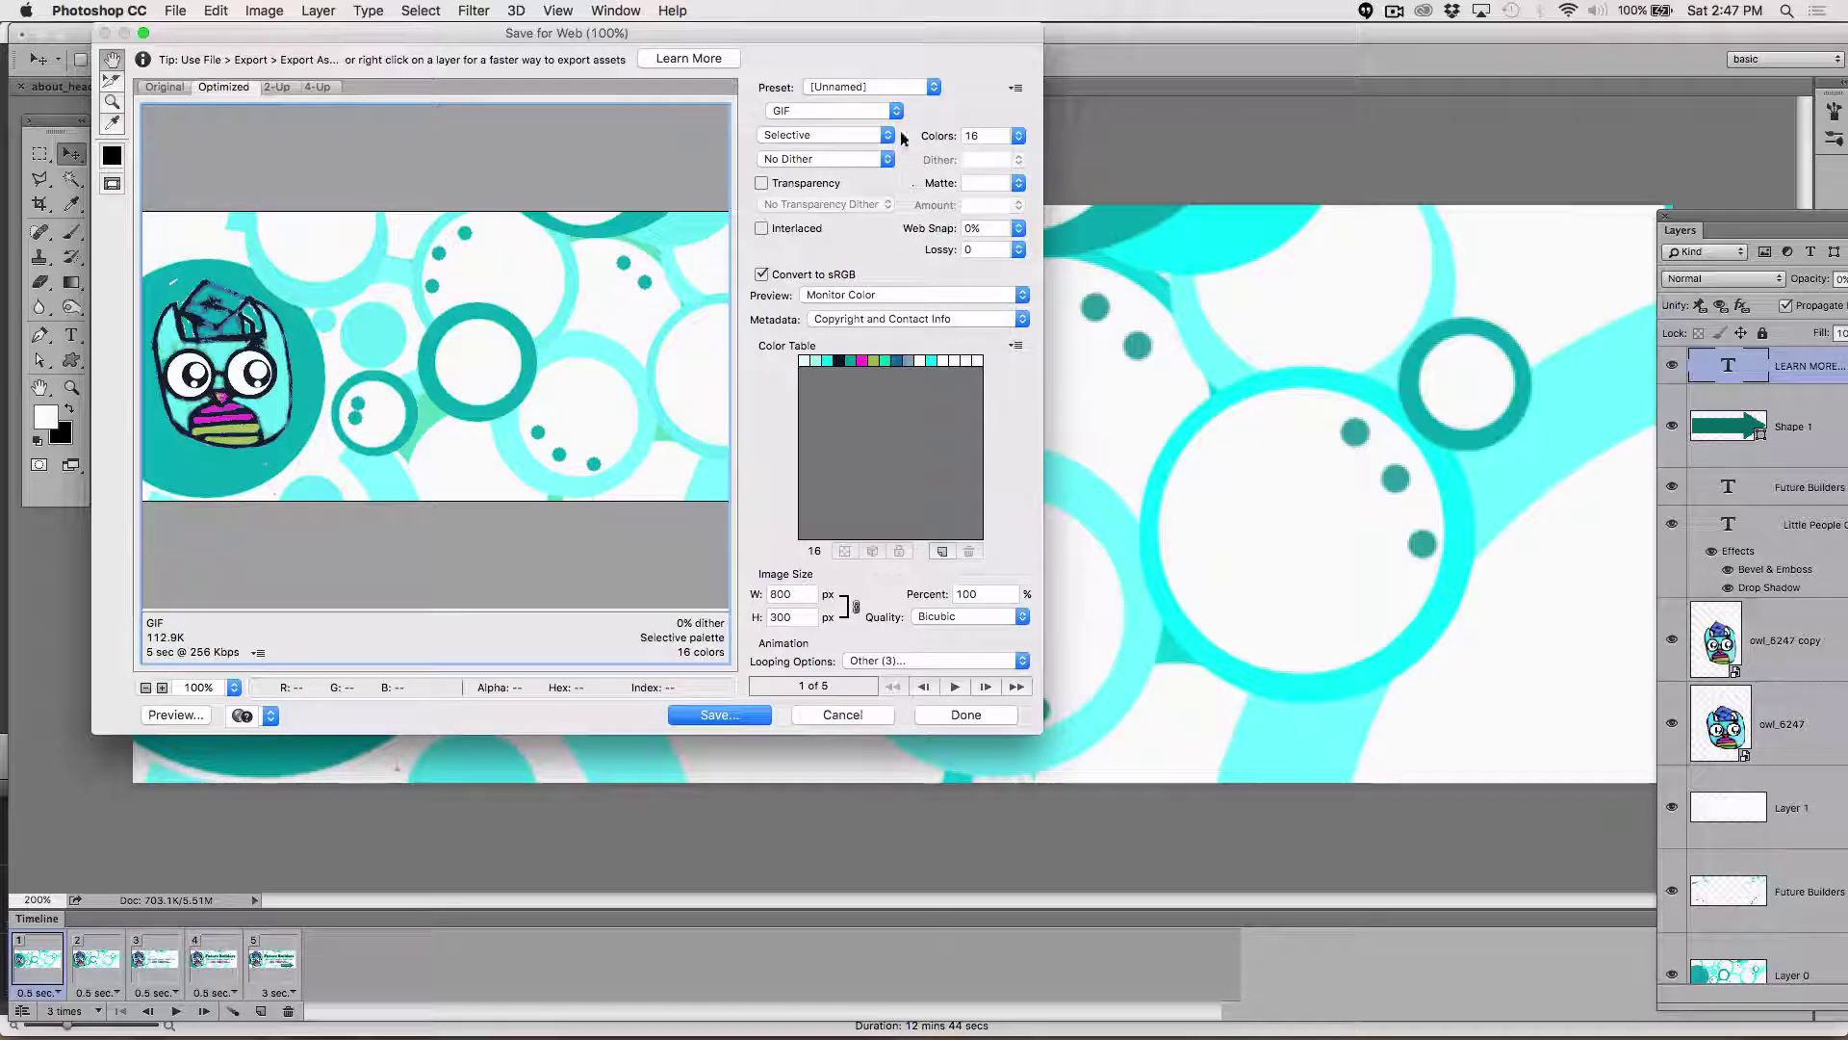
- Try an 8-colour palette, then restore Colors to 16
click(1020, 138)
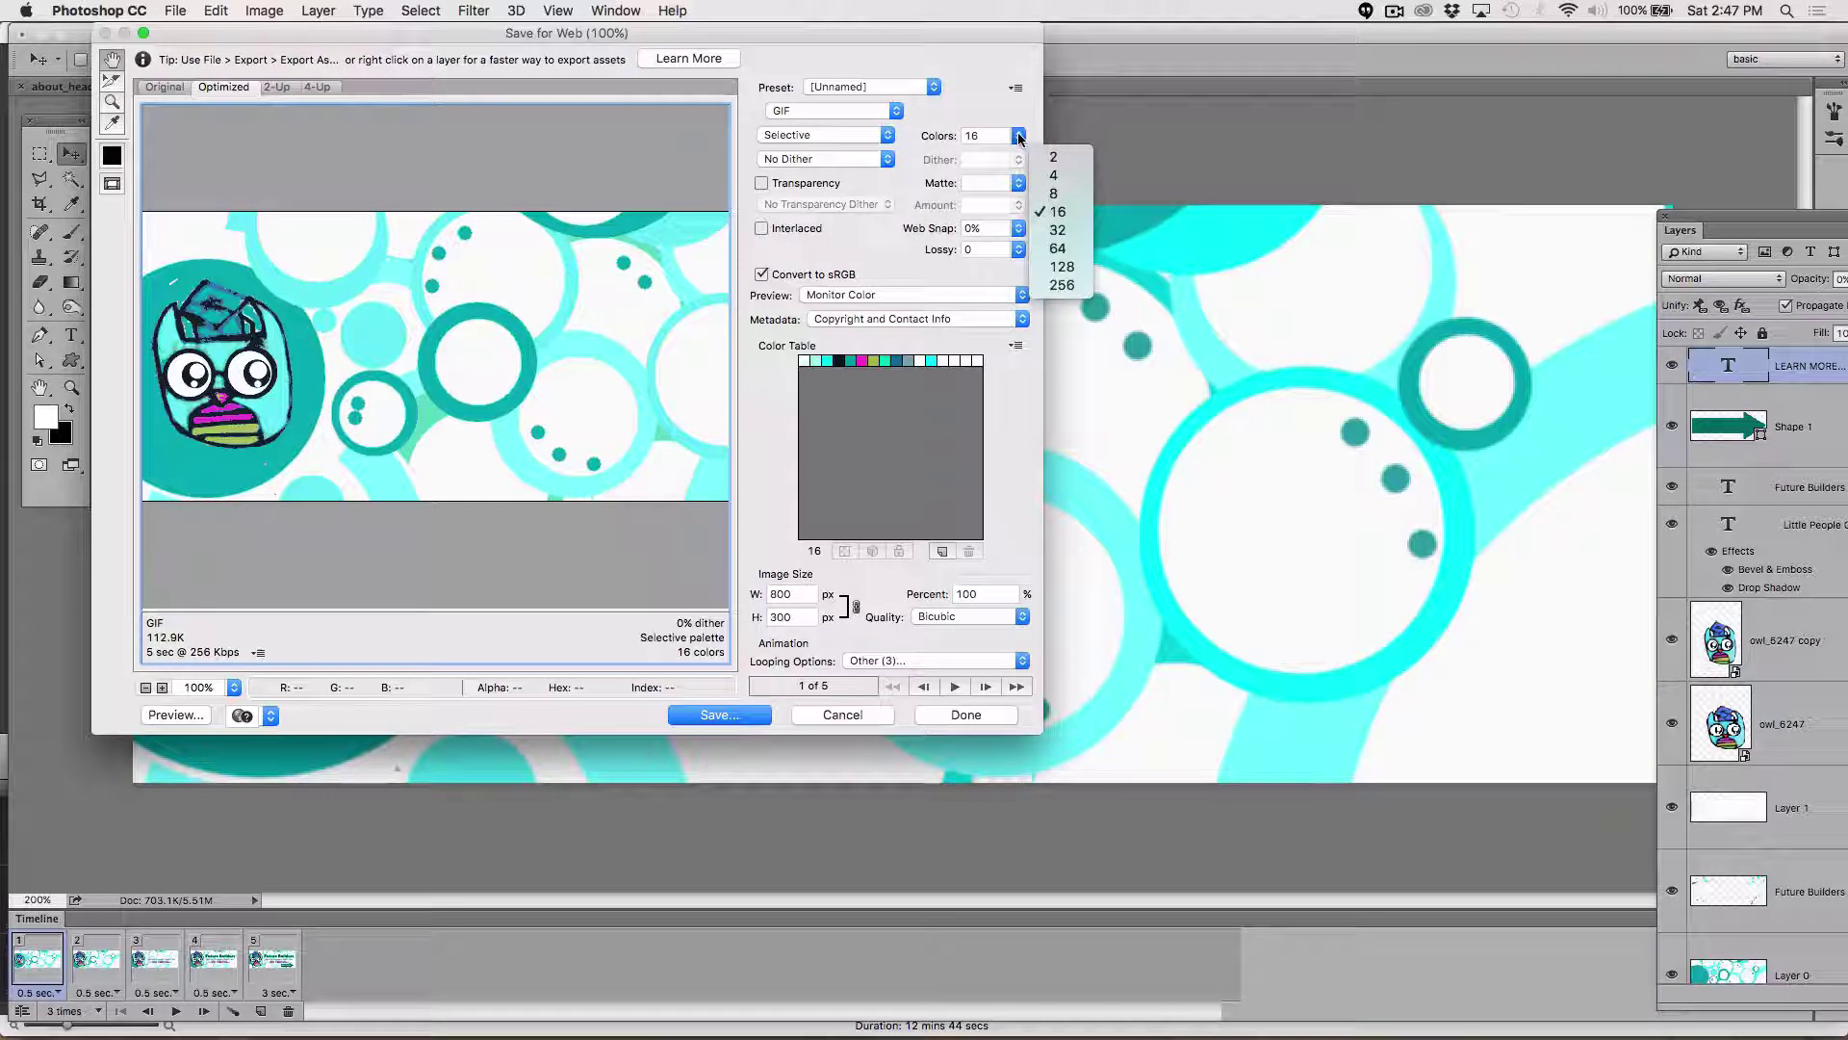
click(1052, 195)
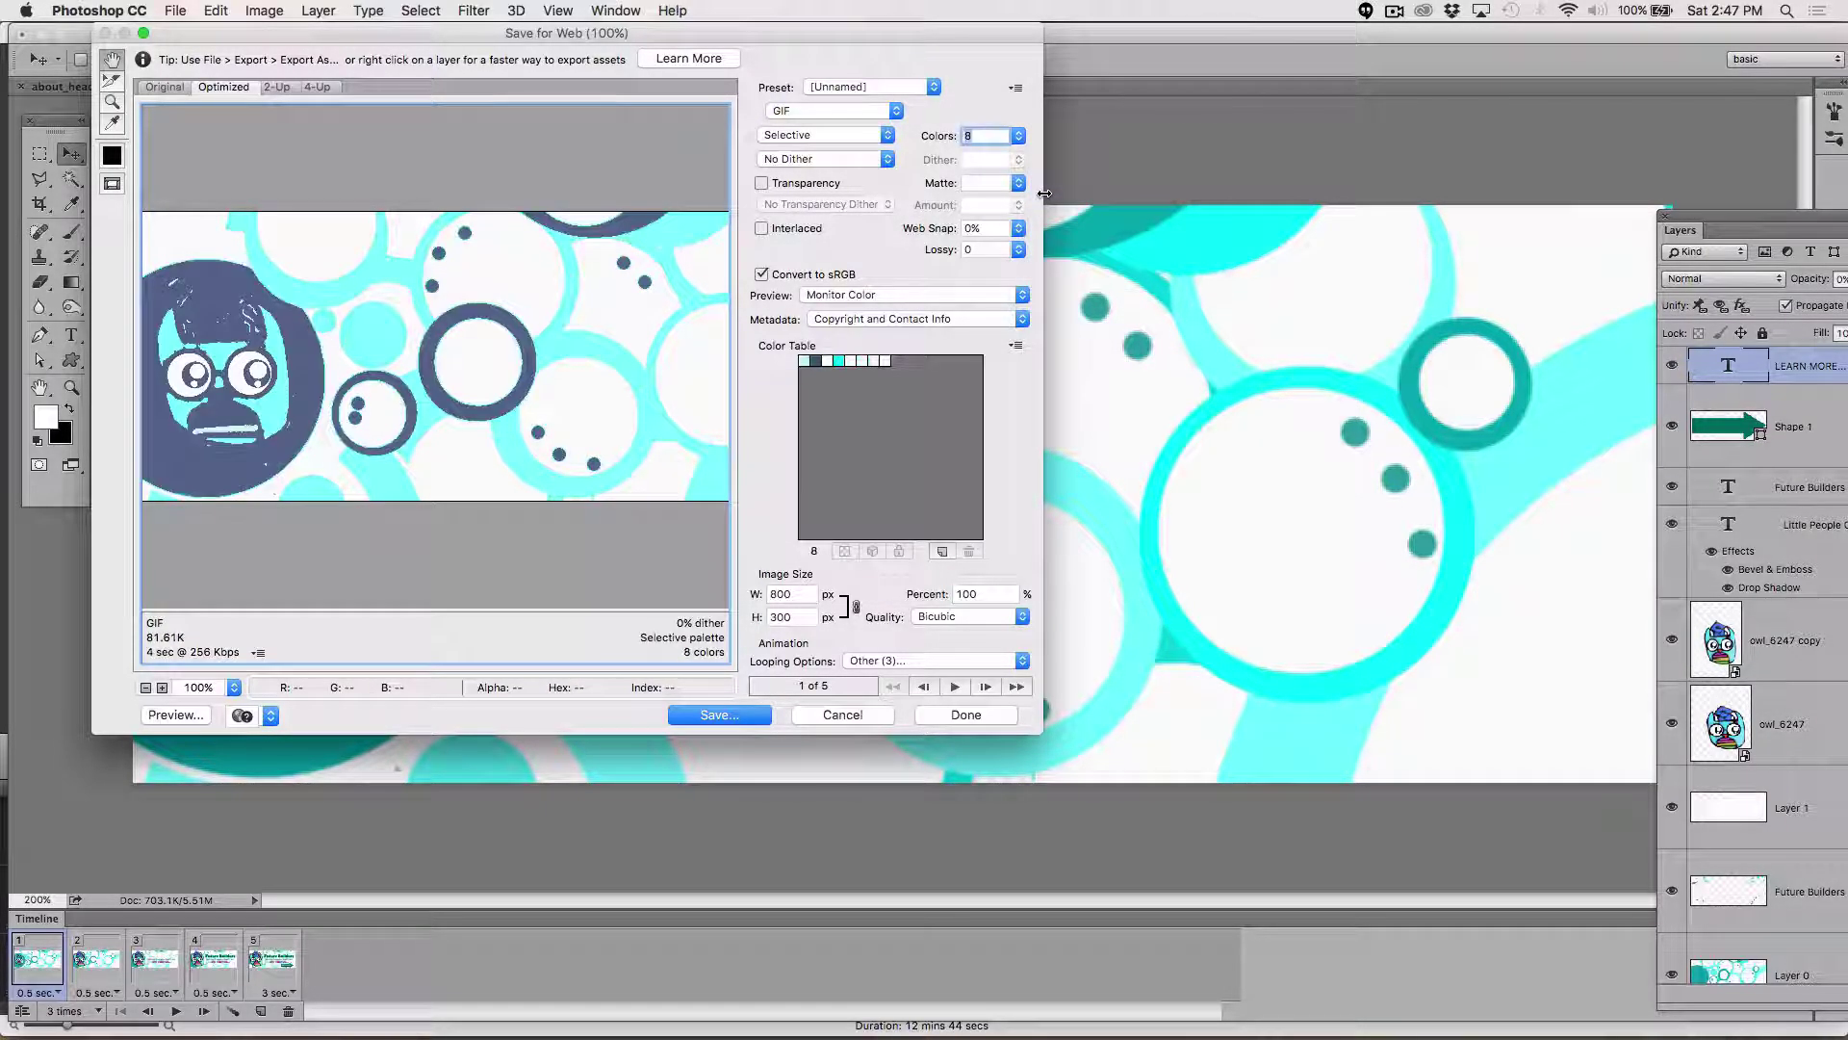
click(1019, 135)
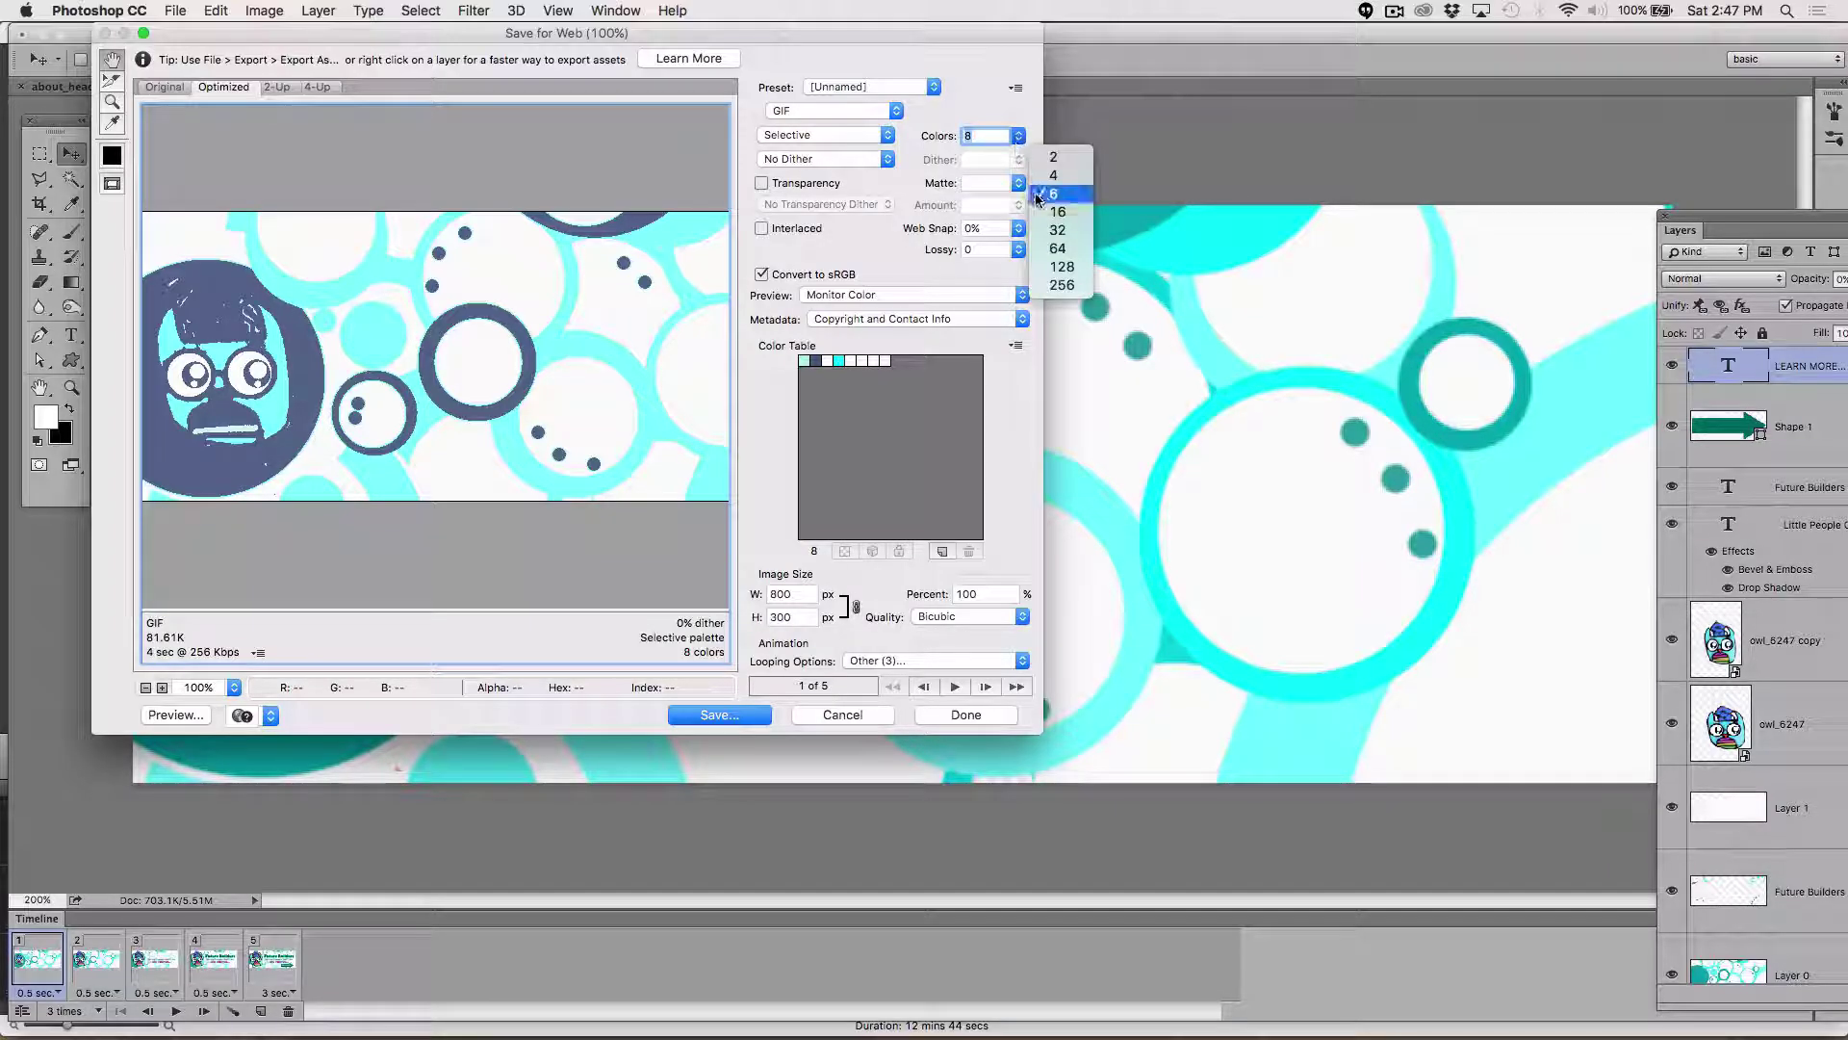
click(1057, 217)
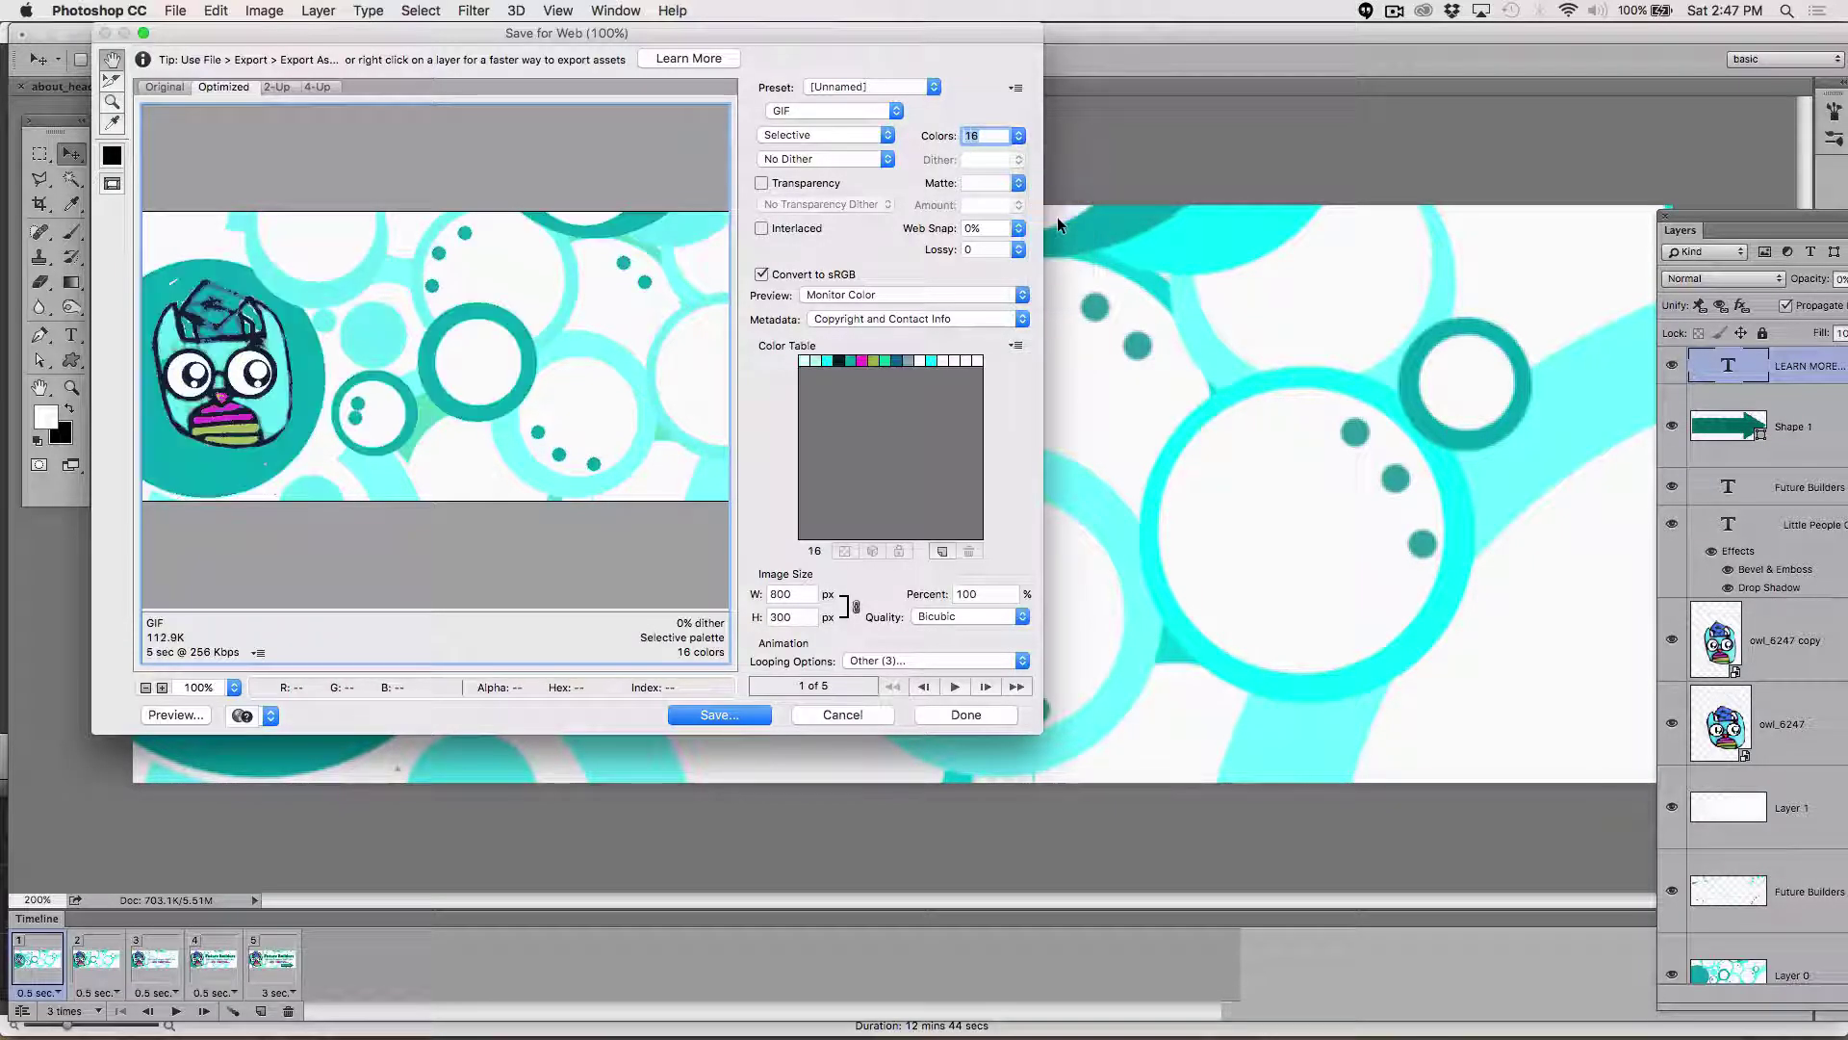
click(518, 428)
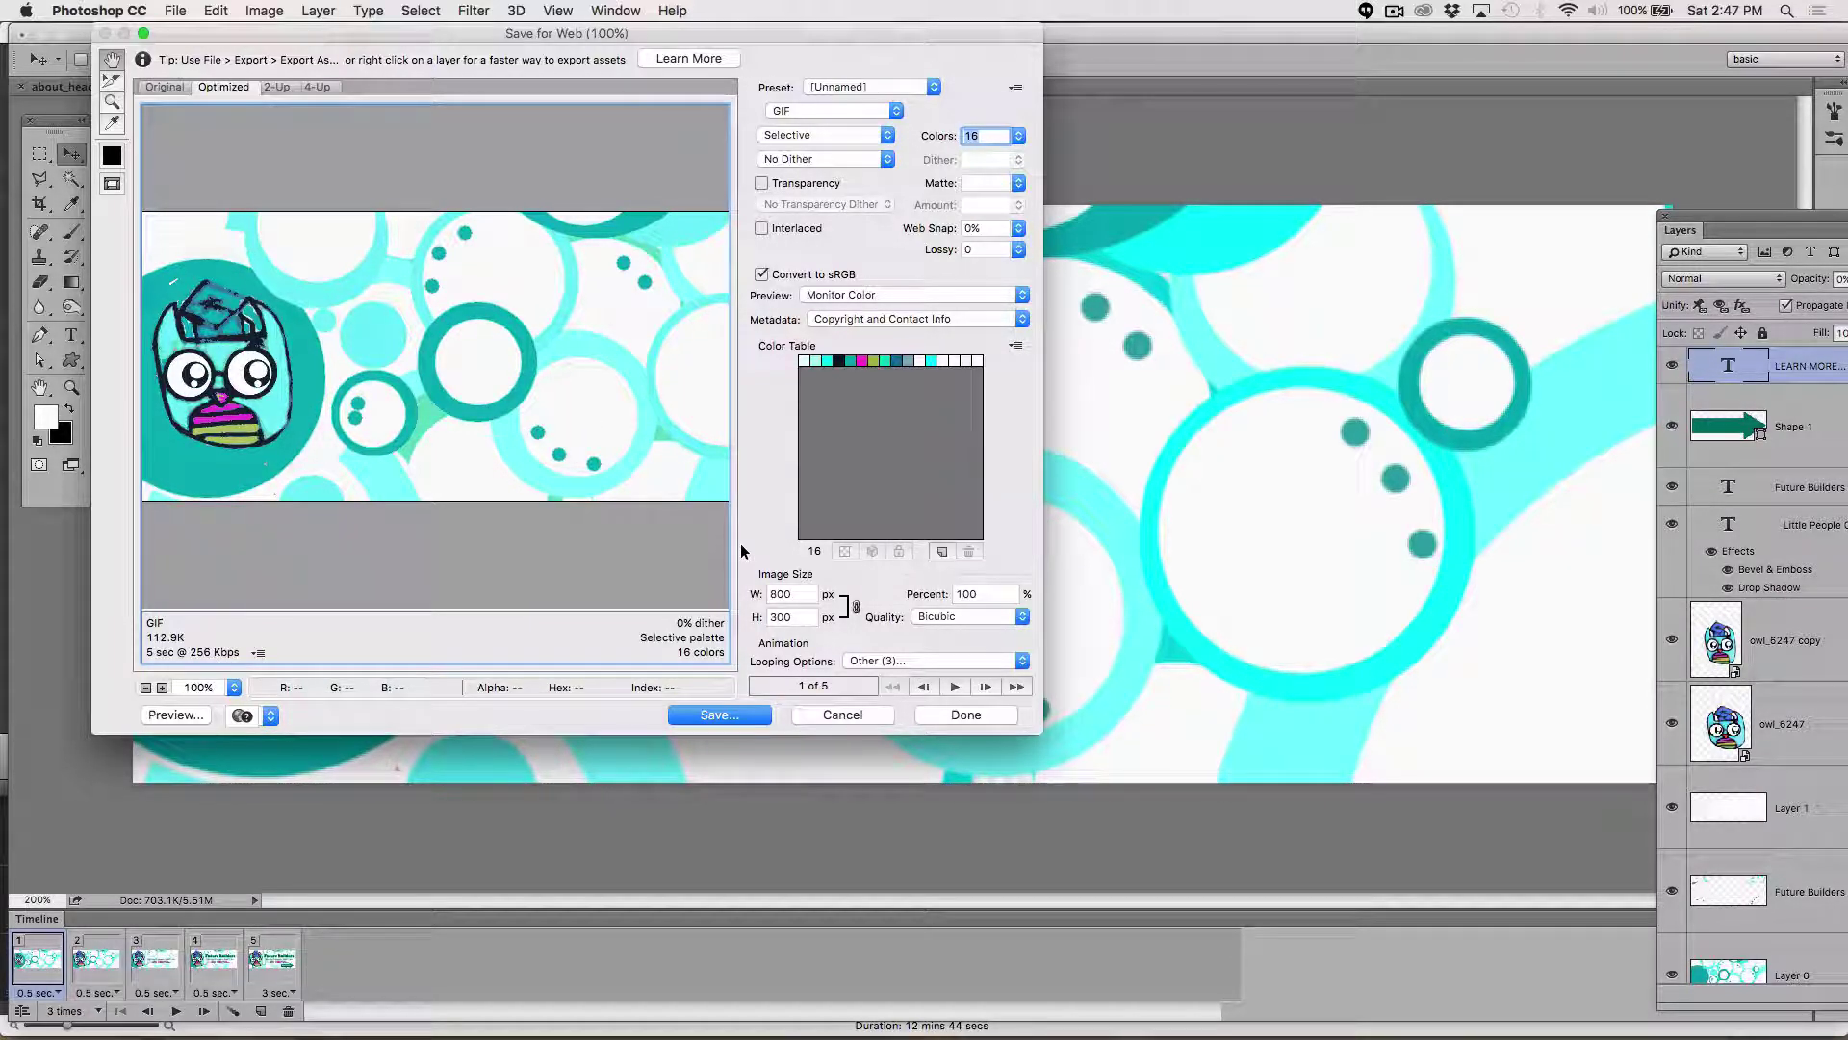
click(169, 88)
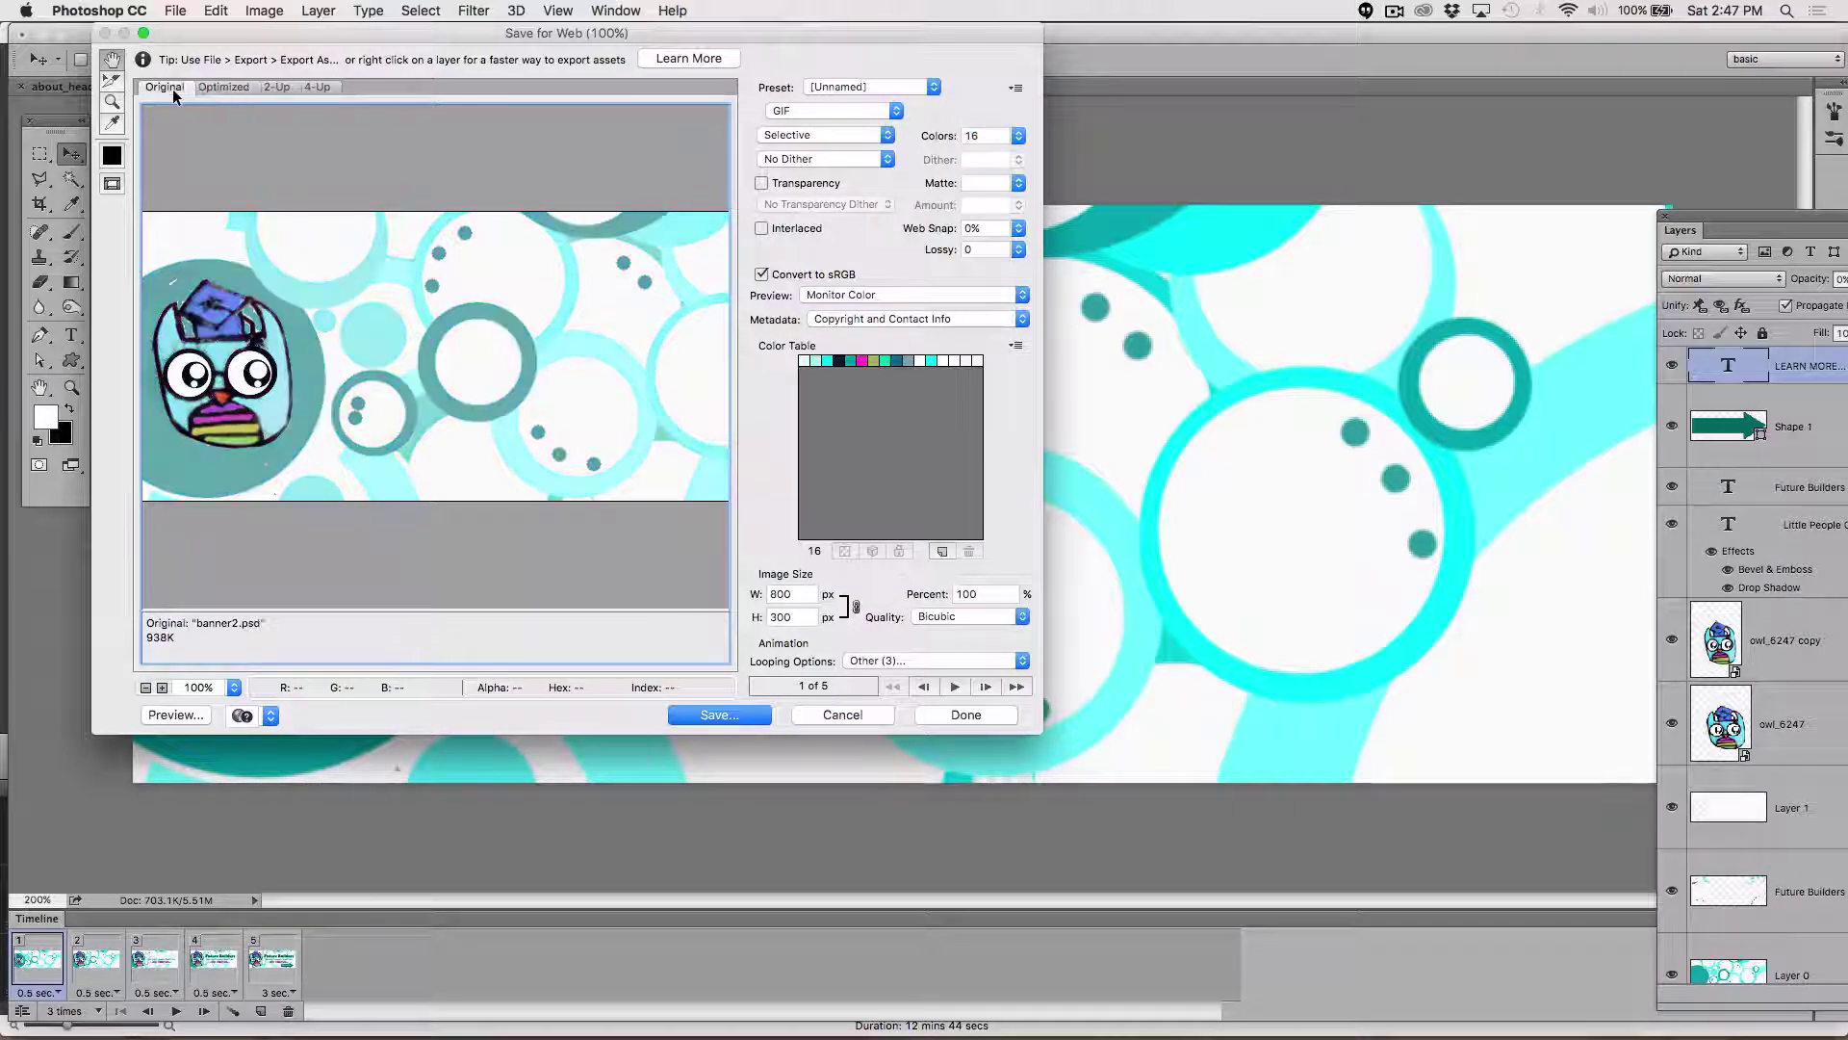
click(227, 87)
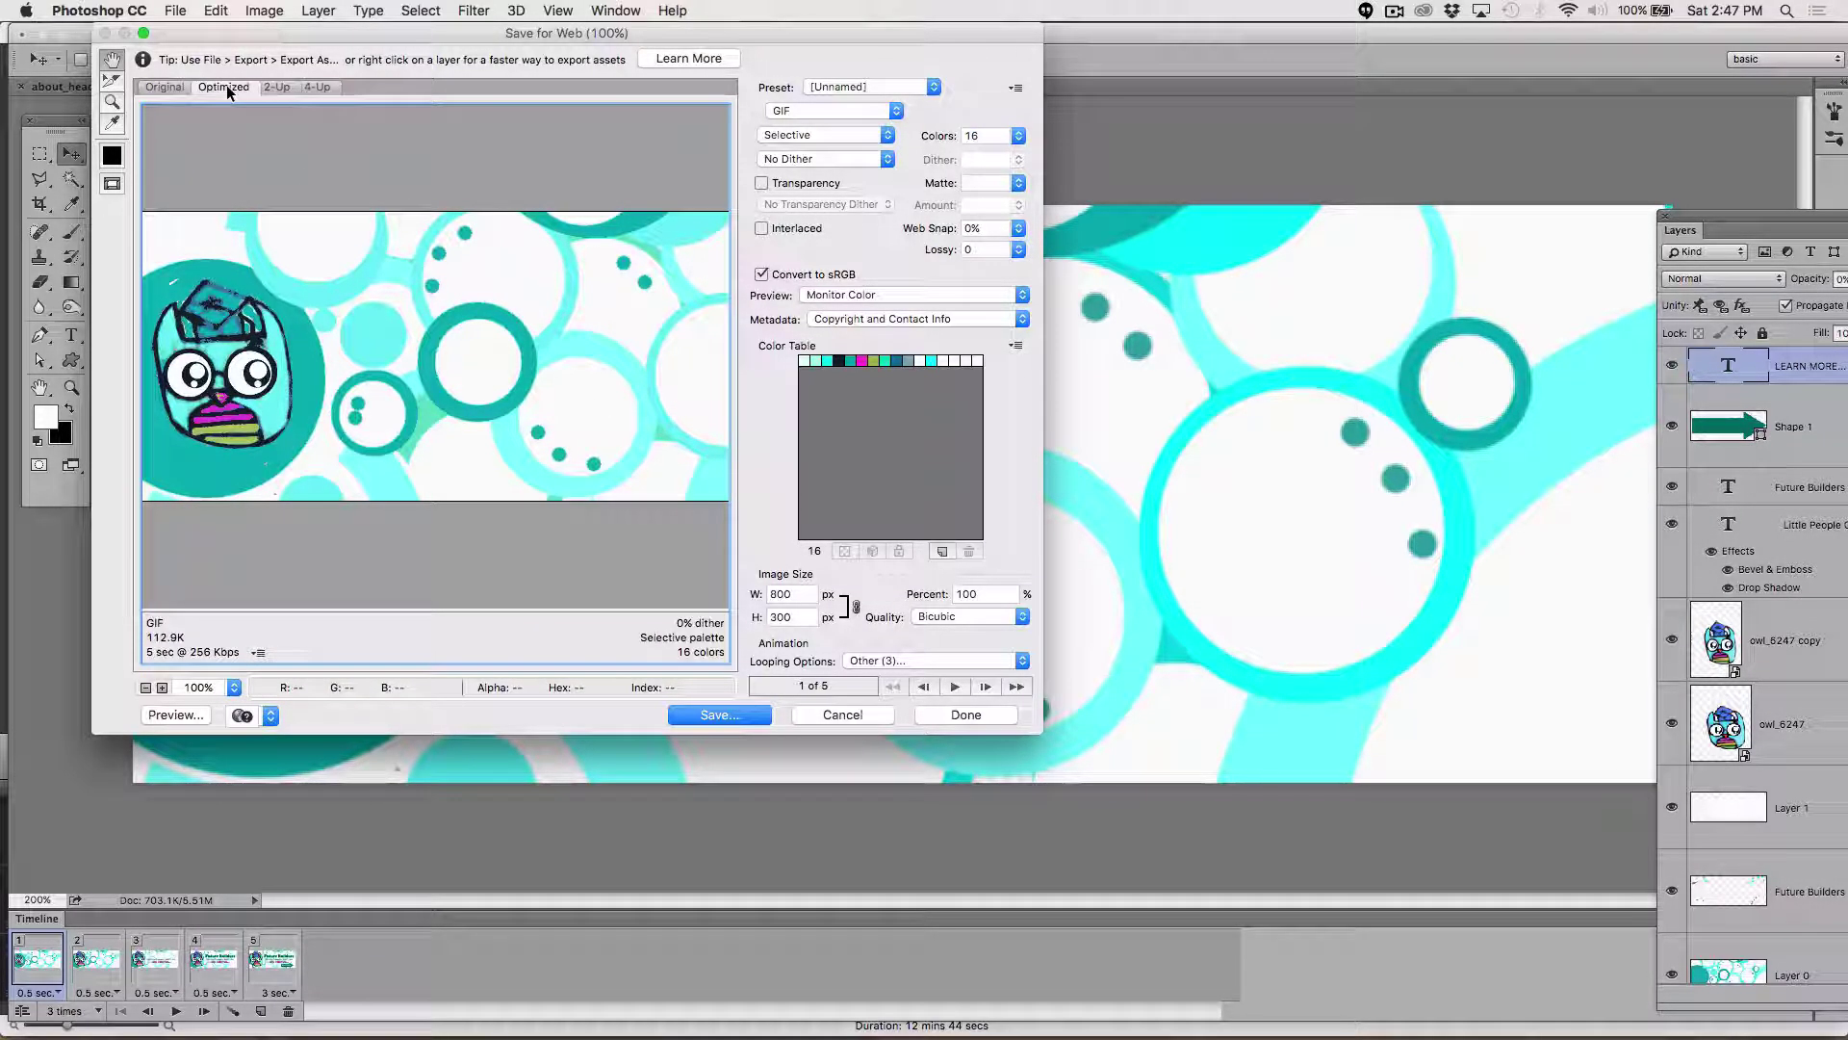
click(280, 87)
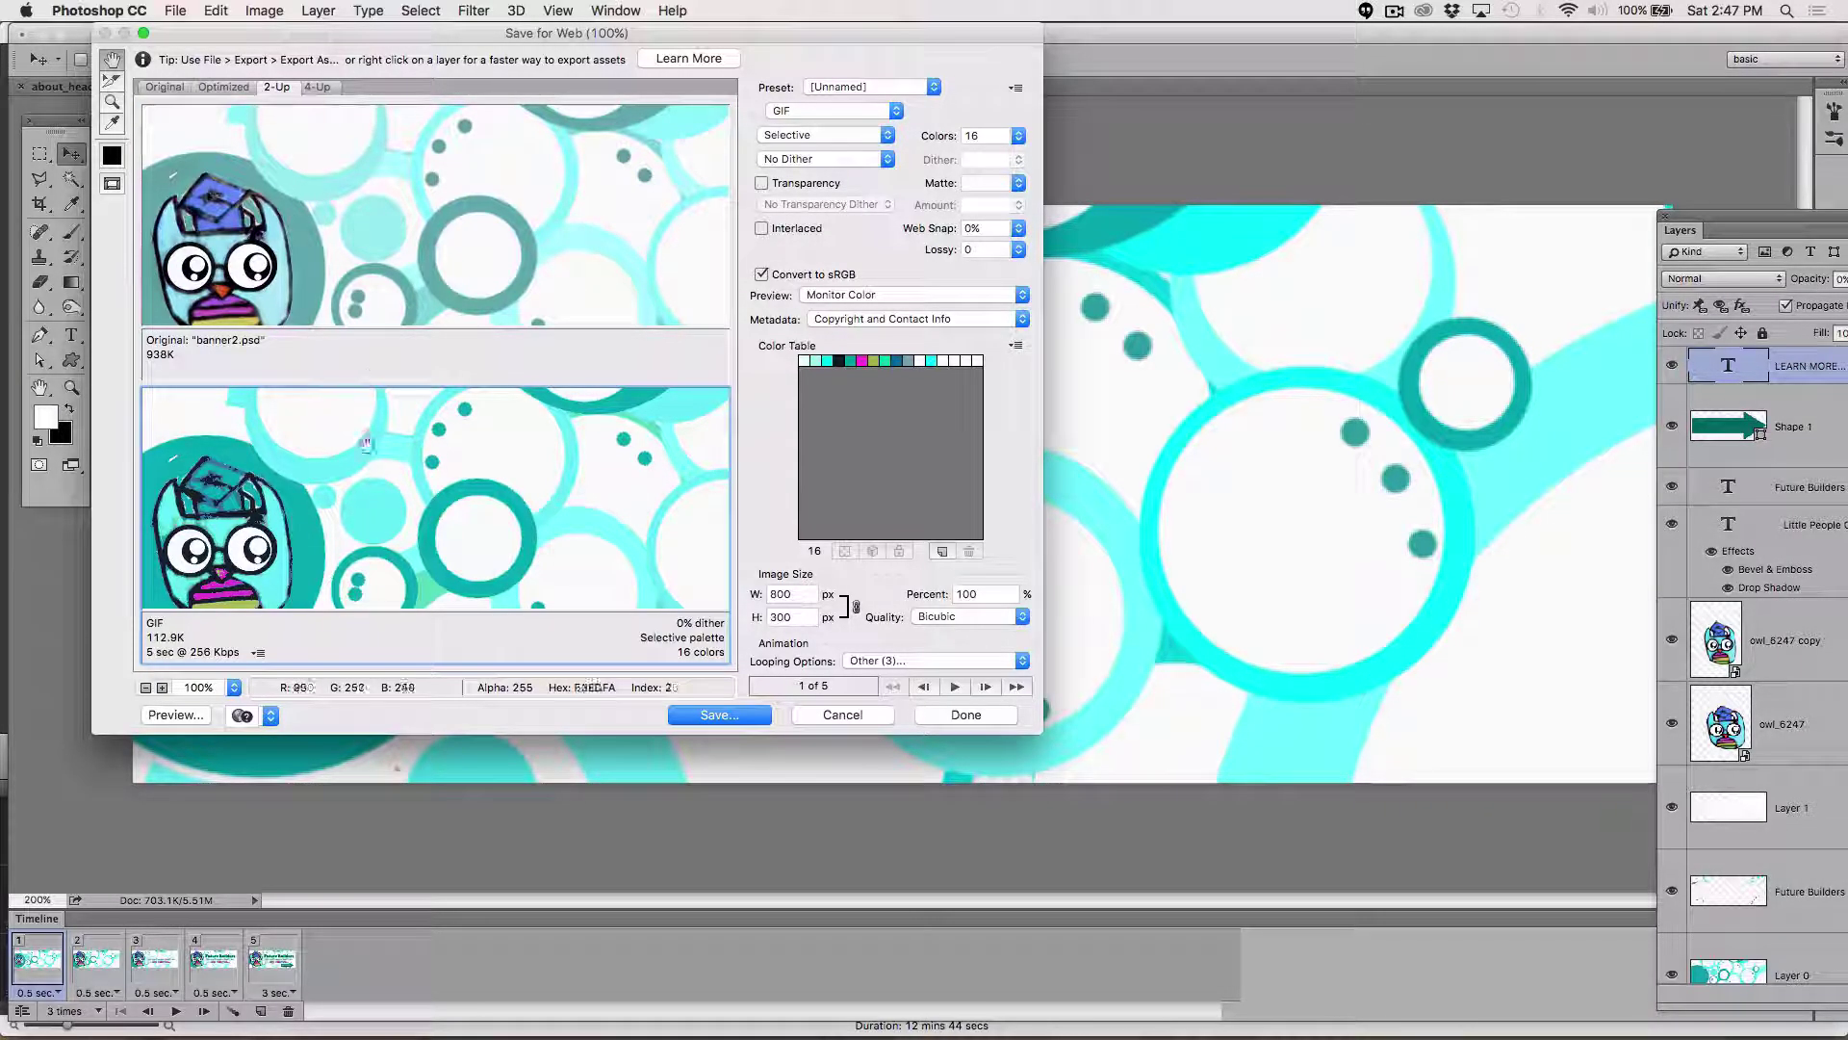
click(322, 88)
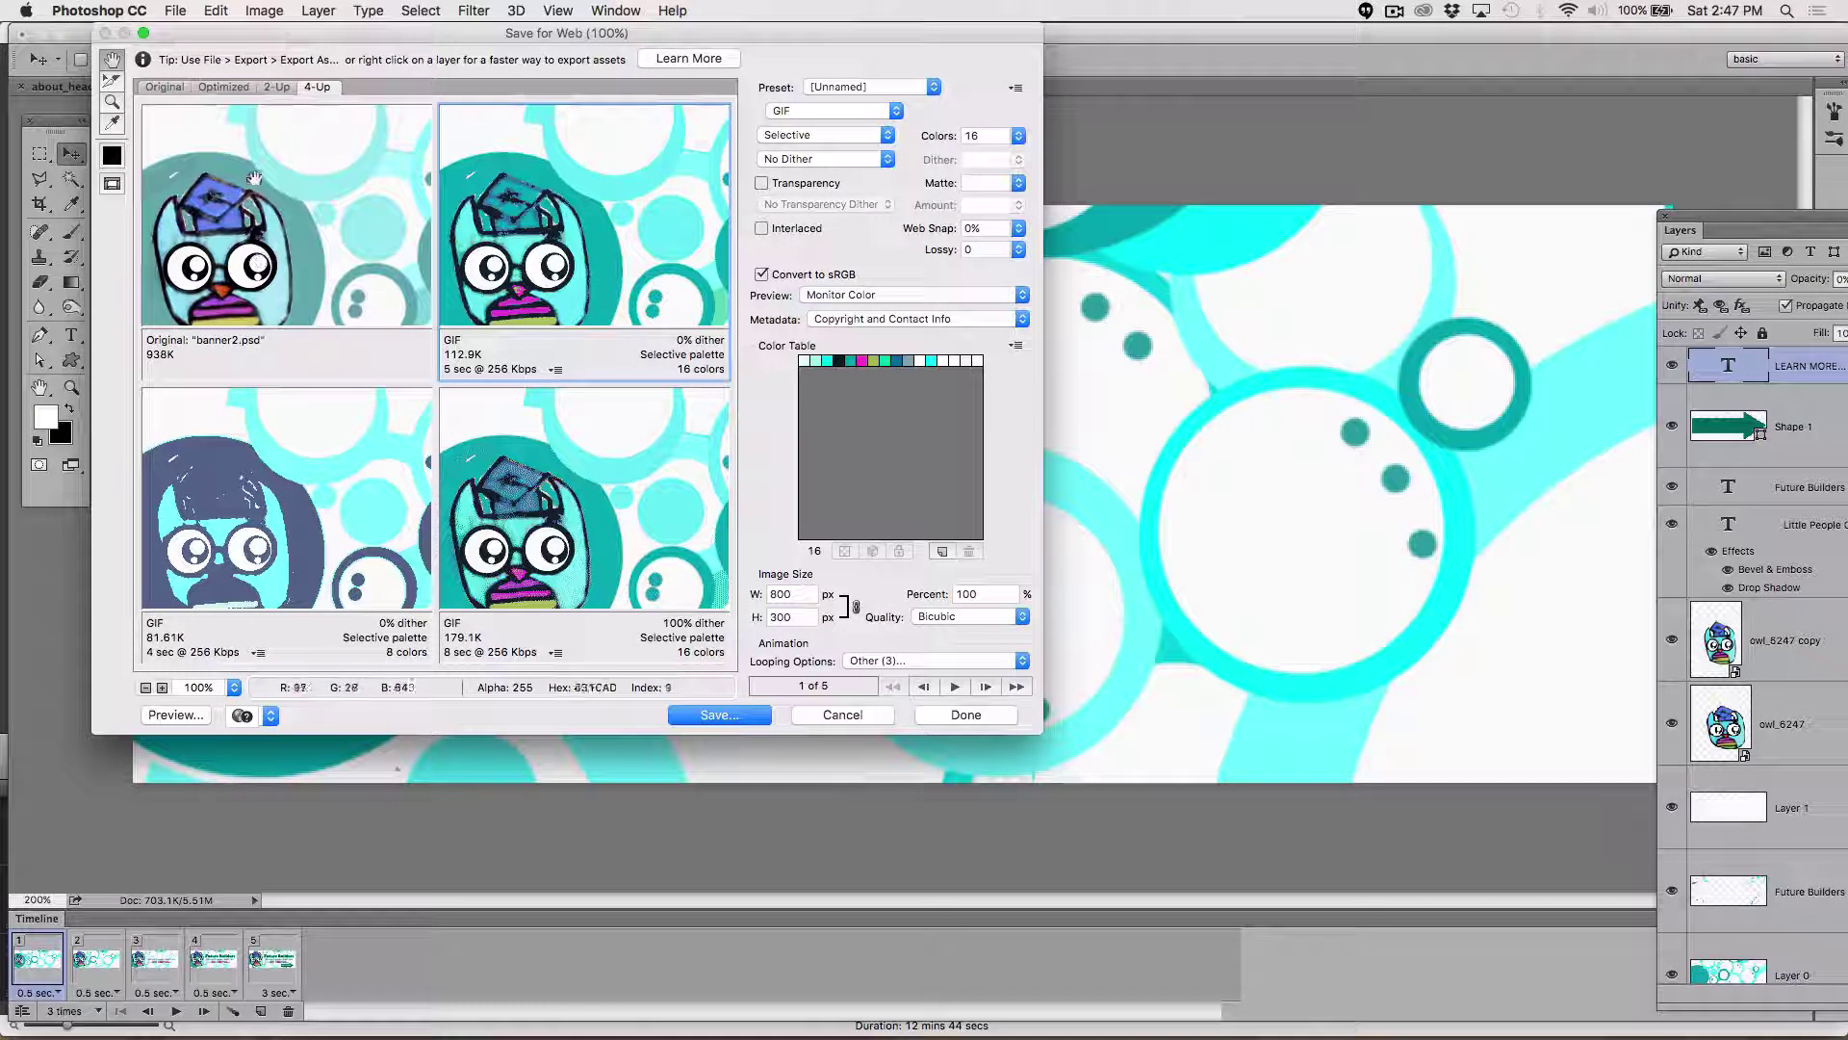
click(219, 88)
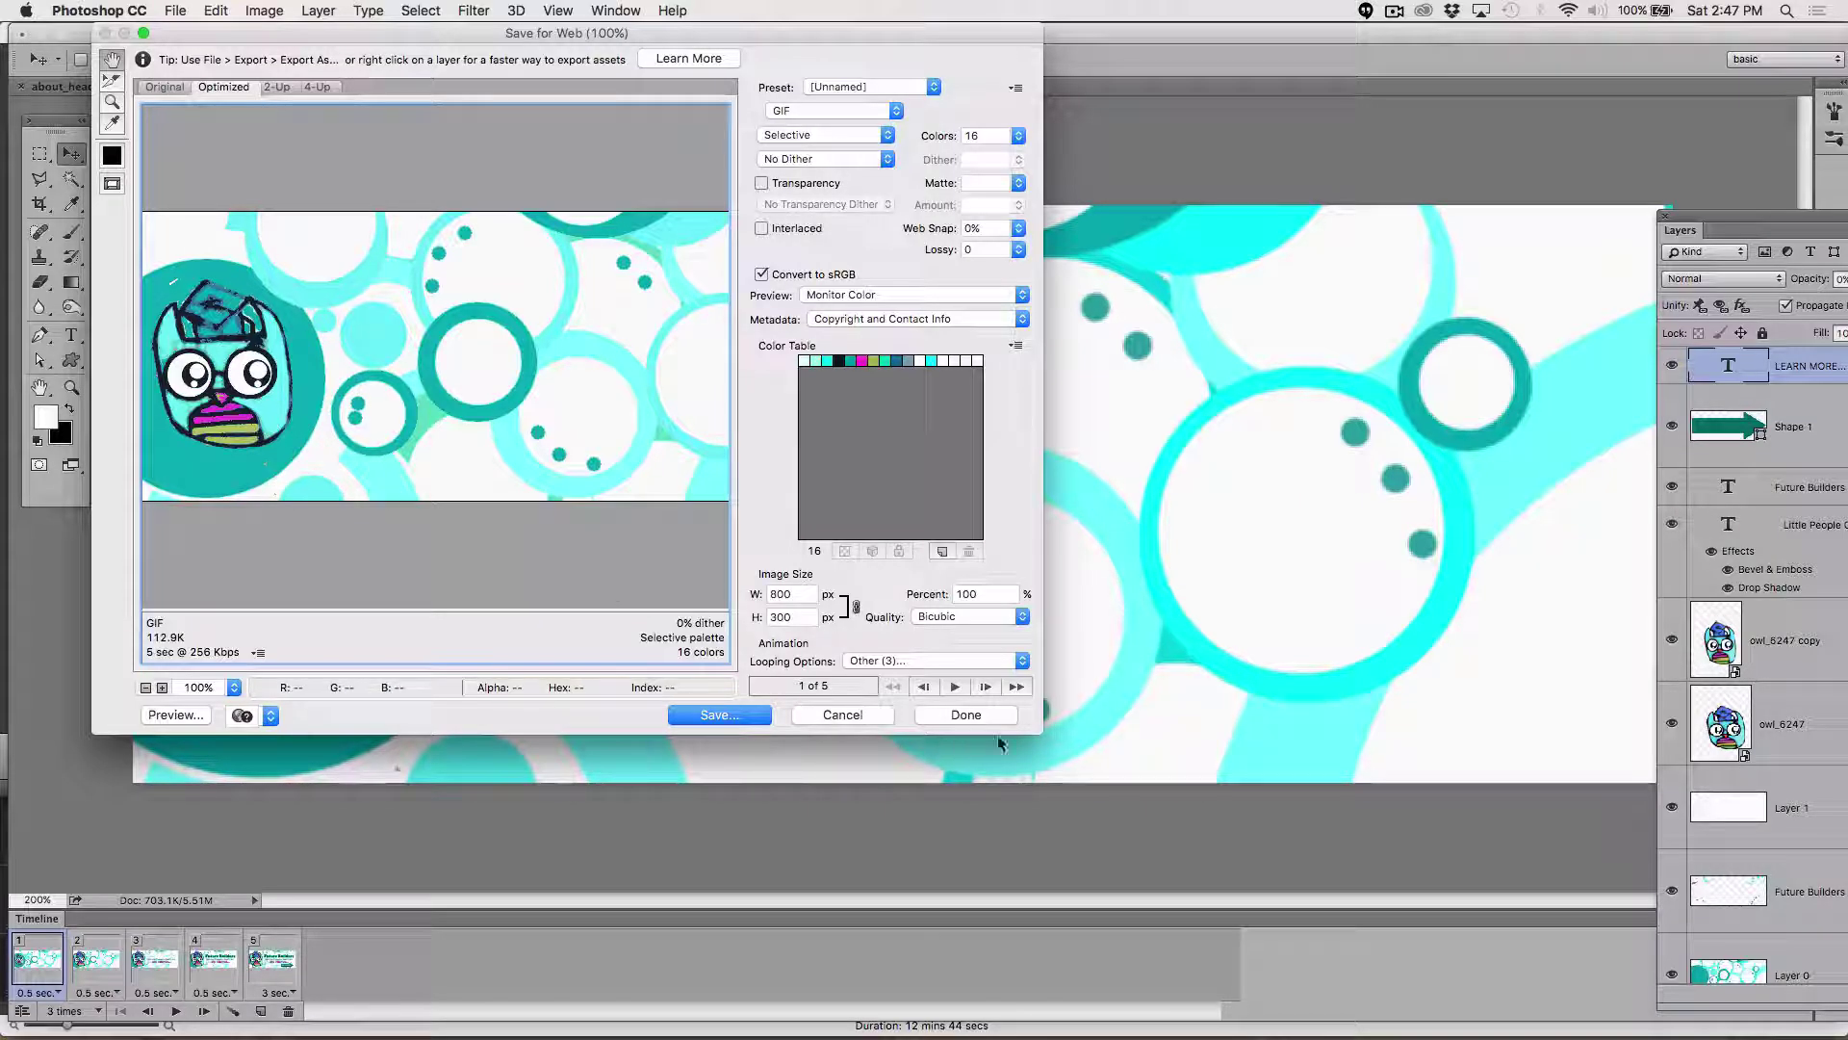
click(955, 687)
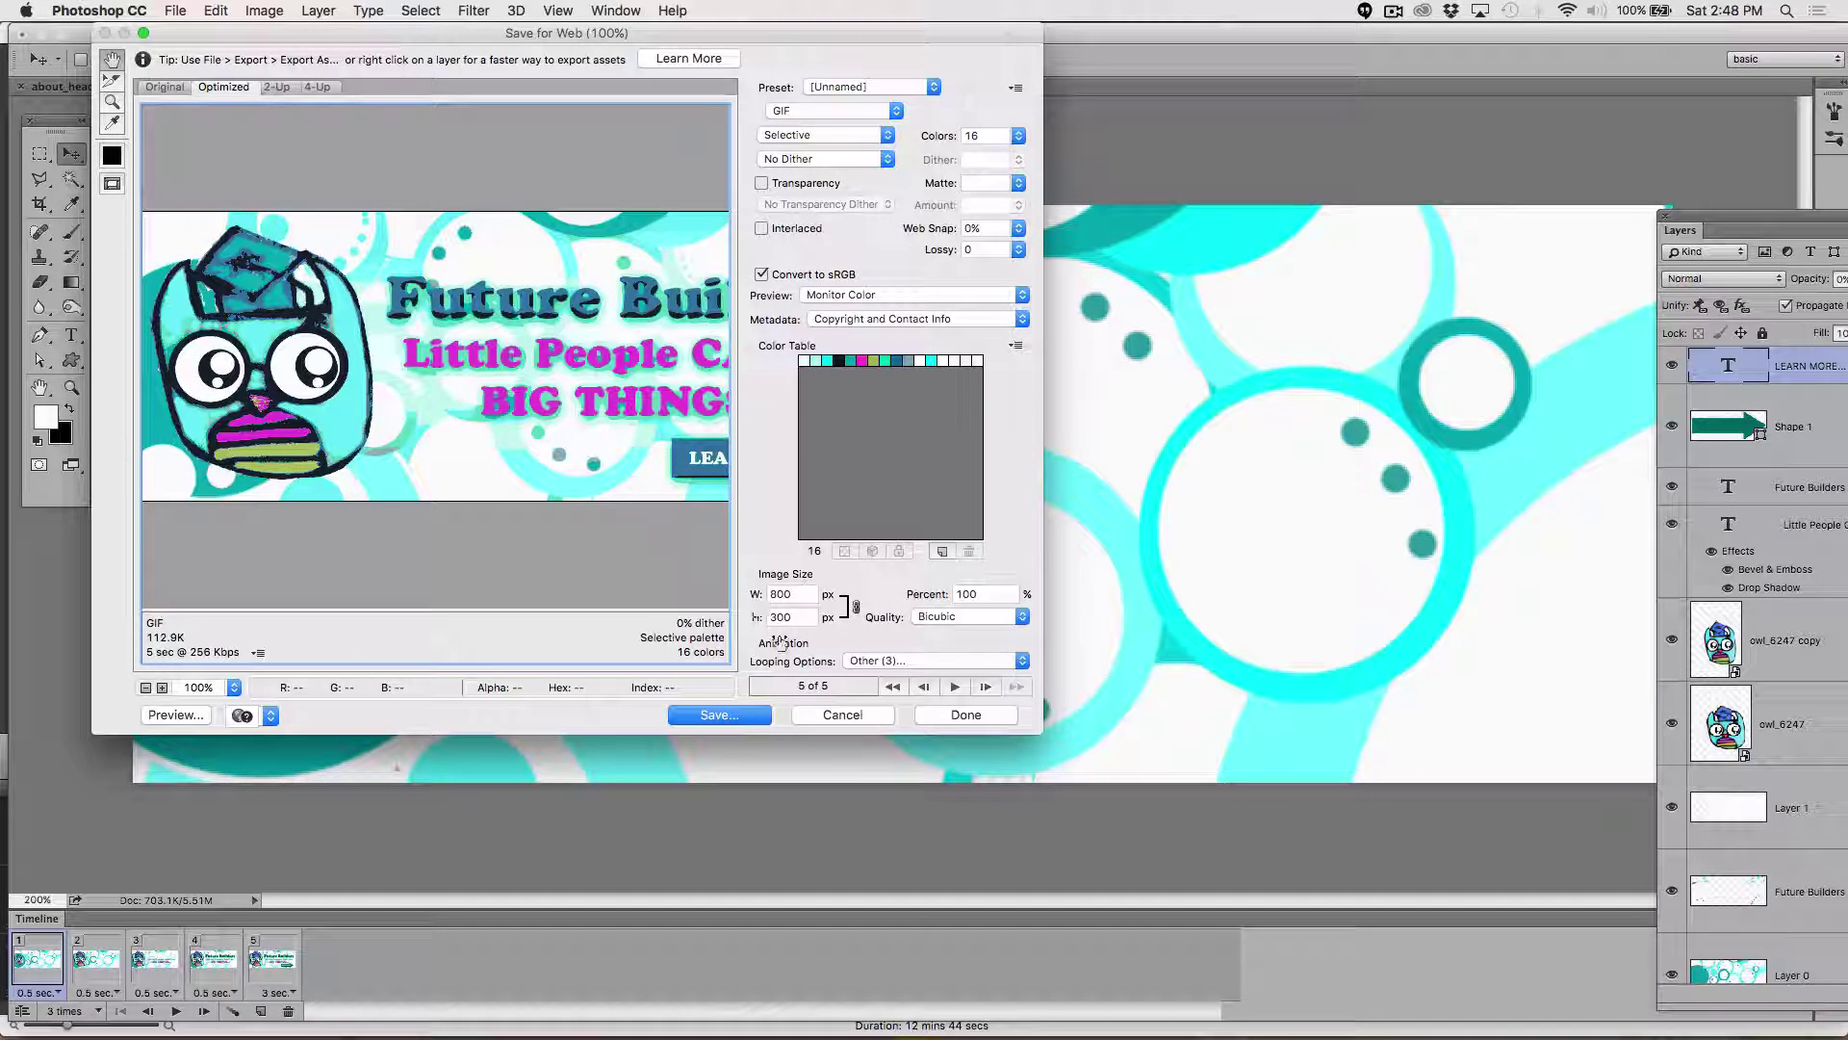
click(893, 687)
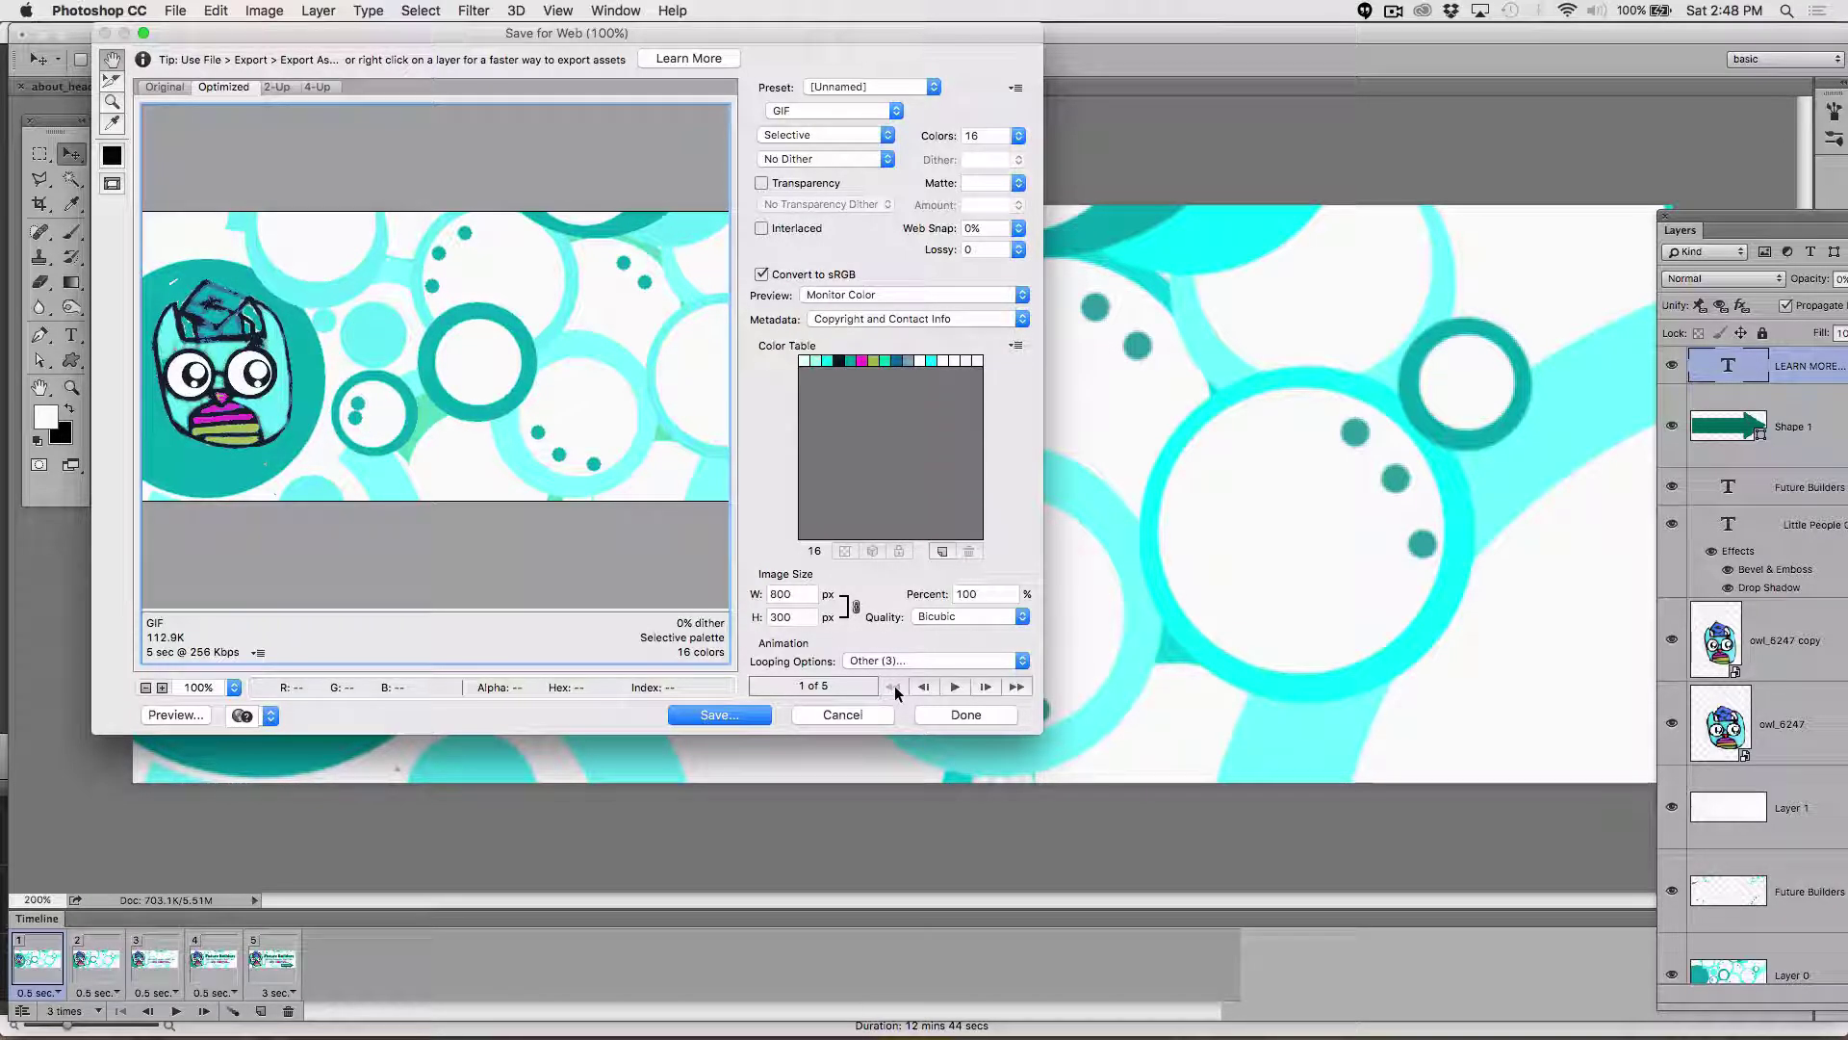
- Keep GIF format and save the banner as banner2.gif on the Desktop
click(806, 110)
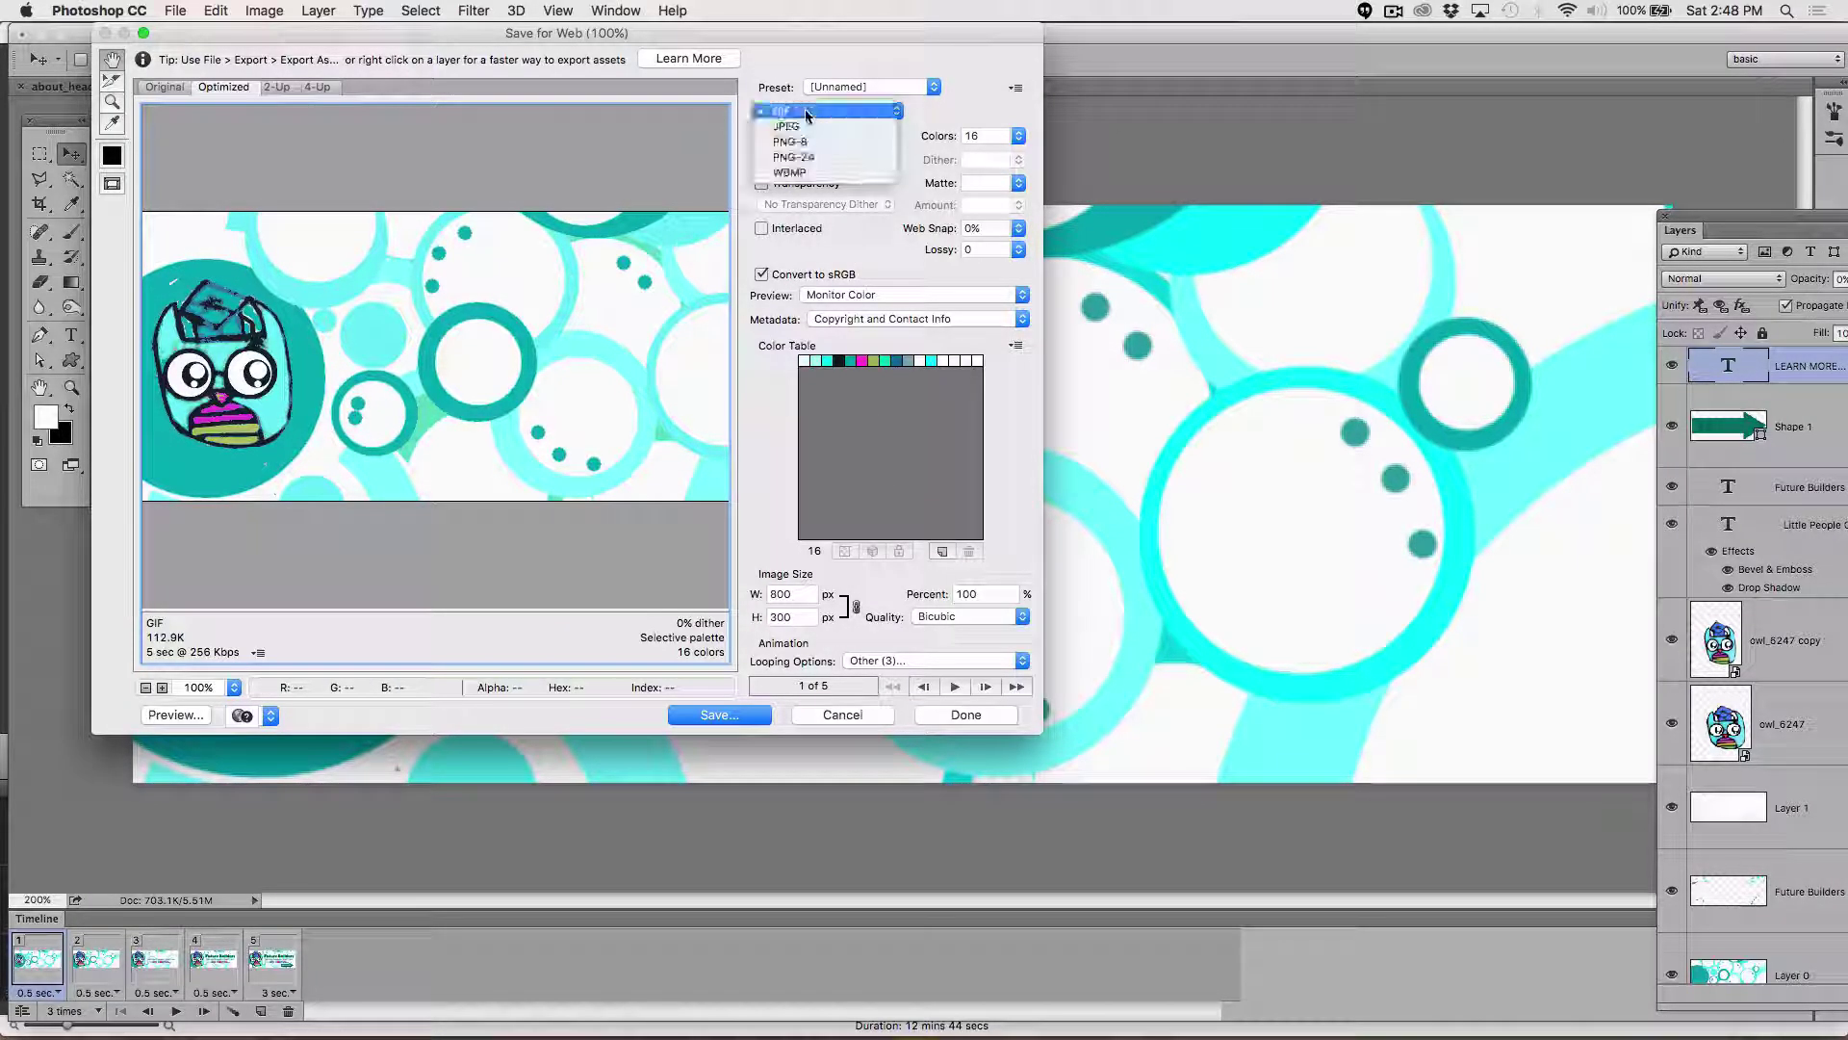
click(805, 111)
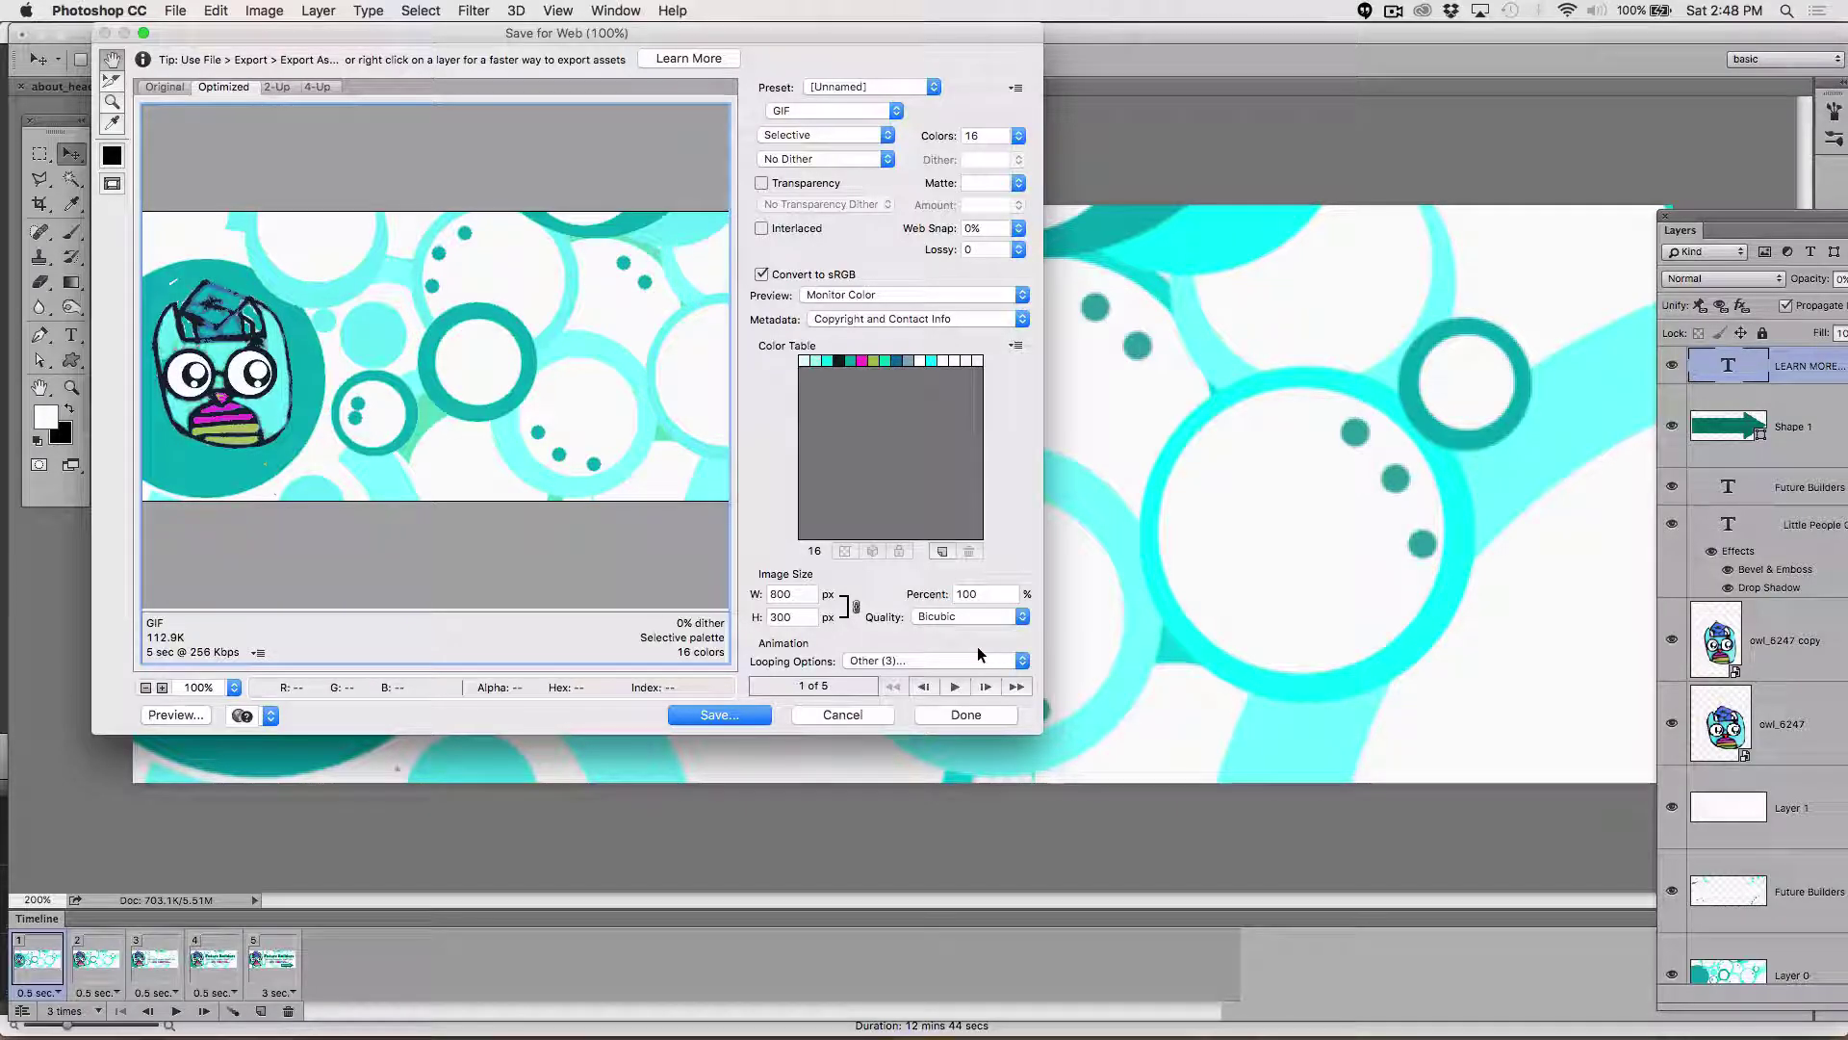
click(786, 110)
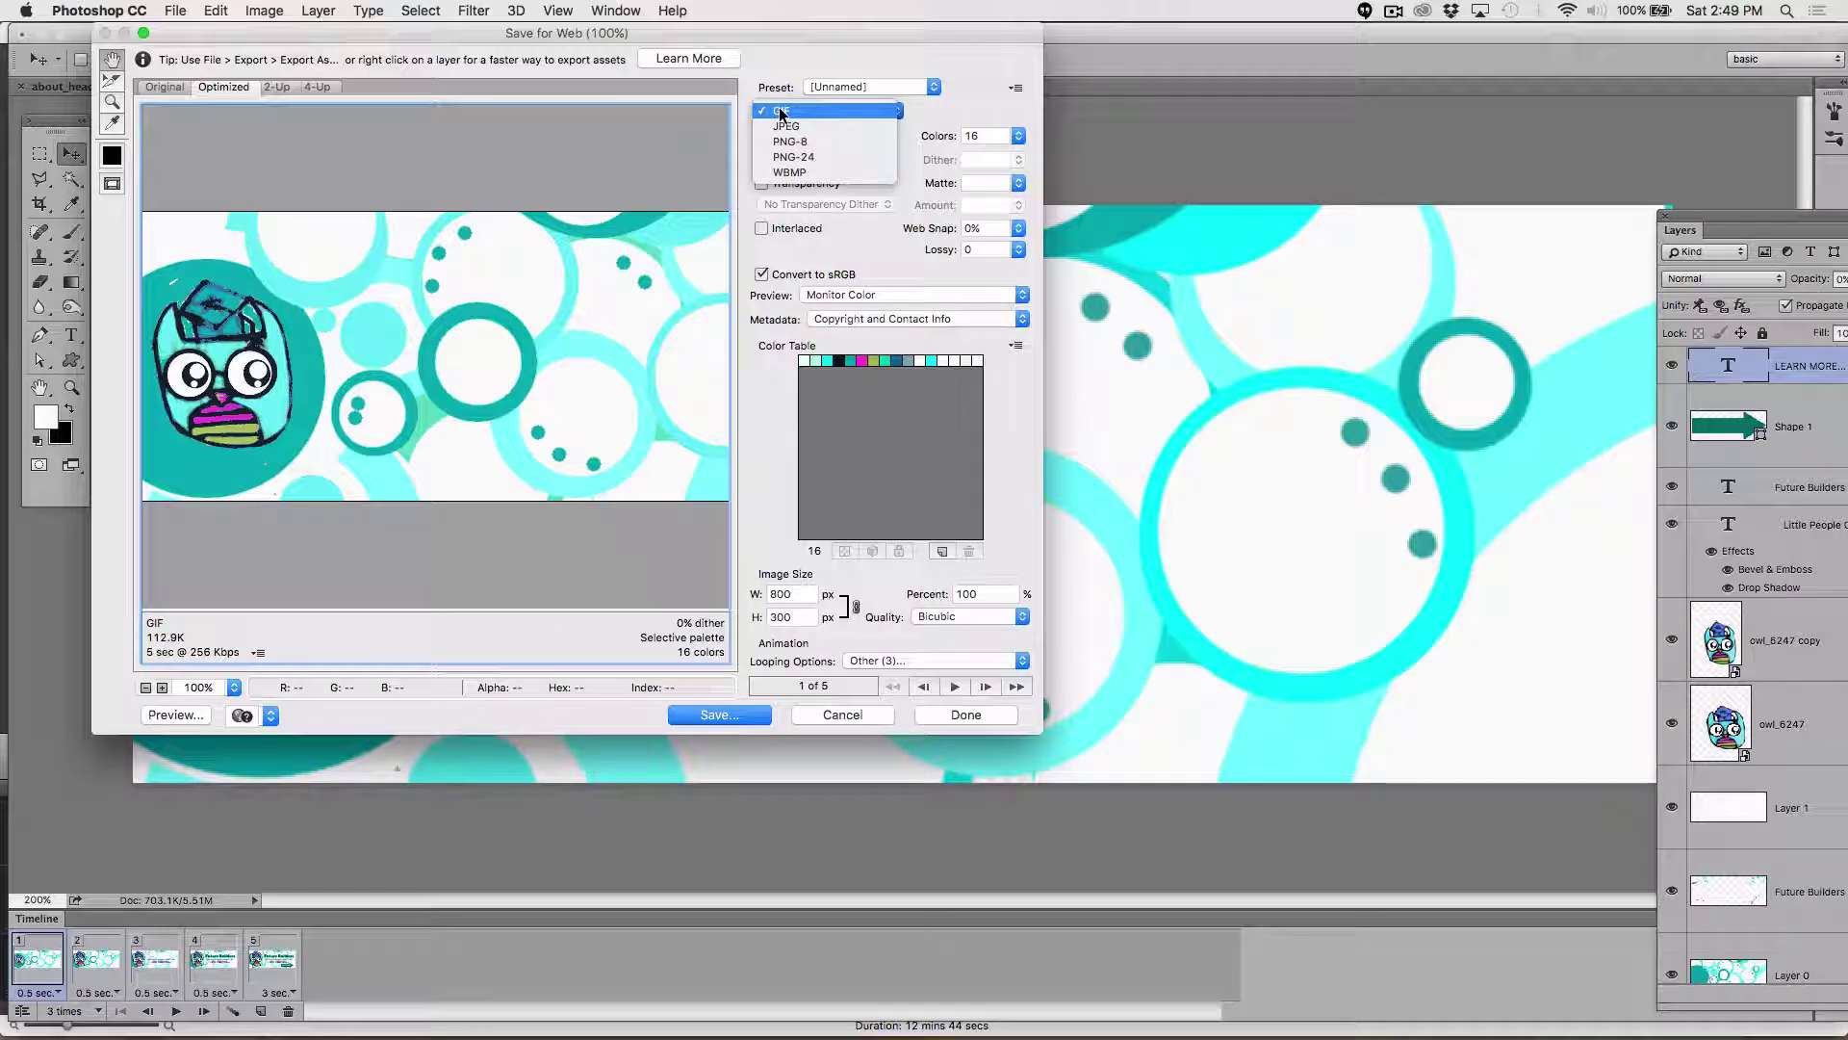
click(781, 111)
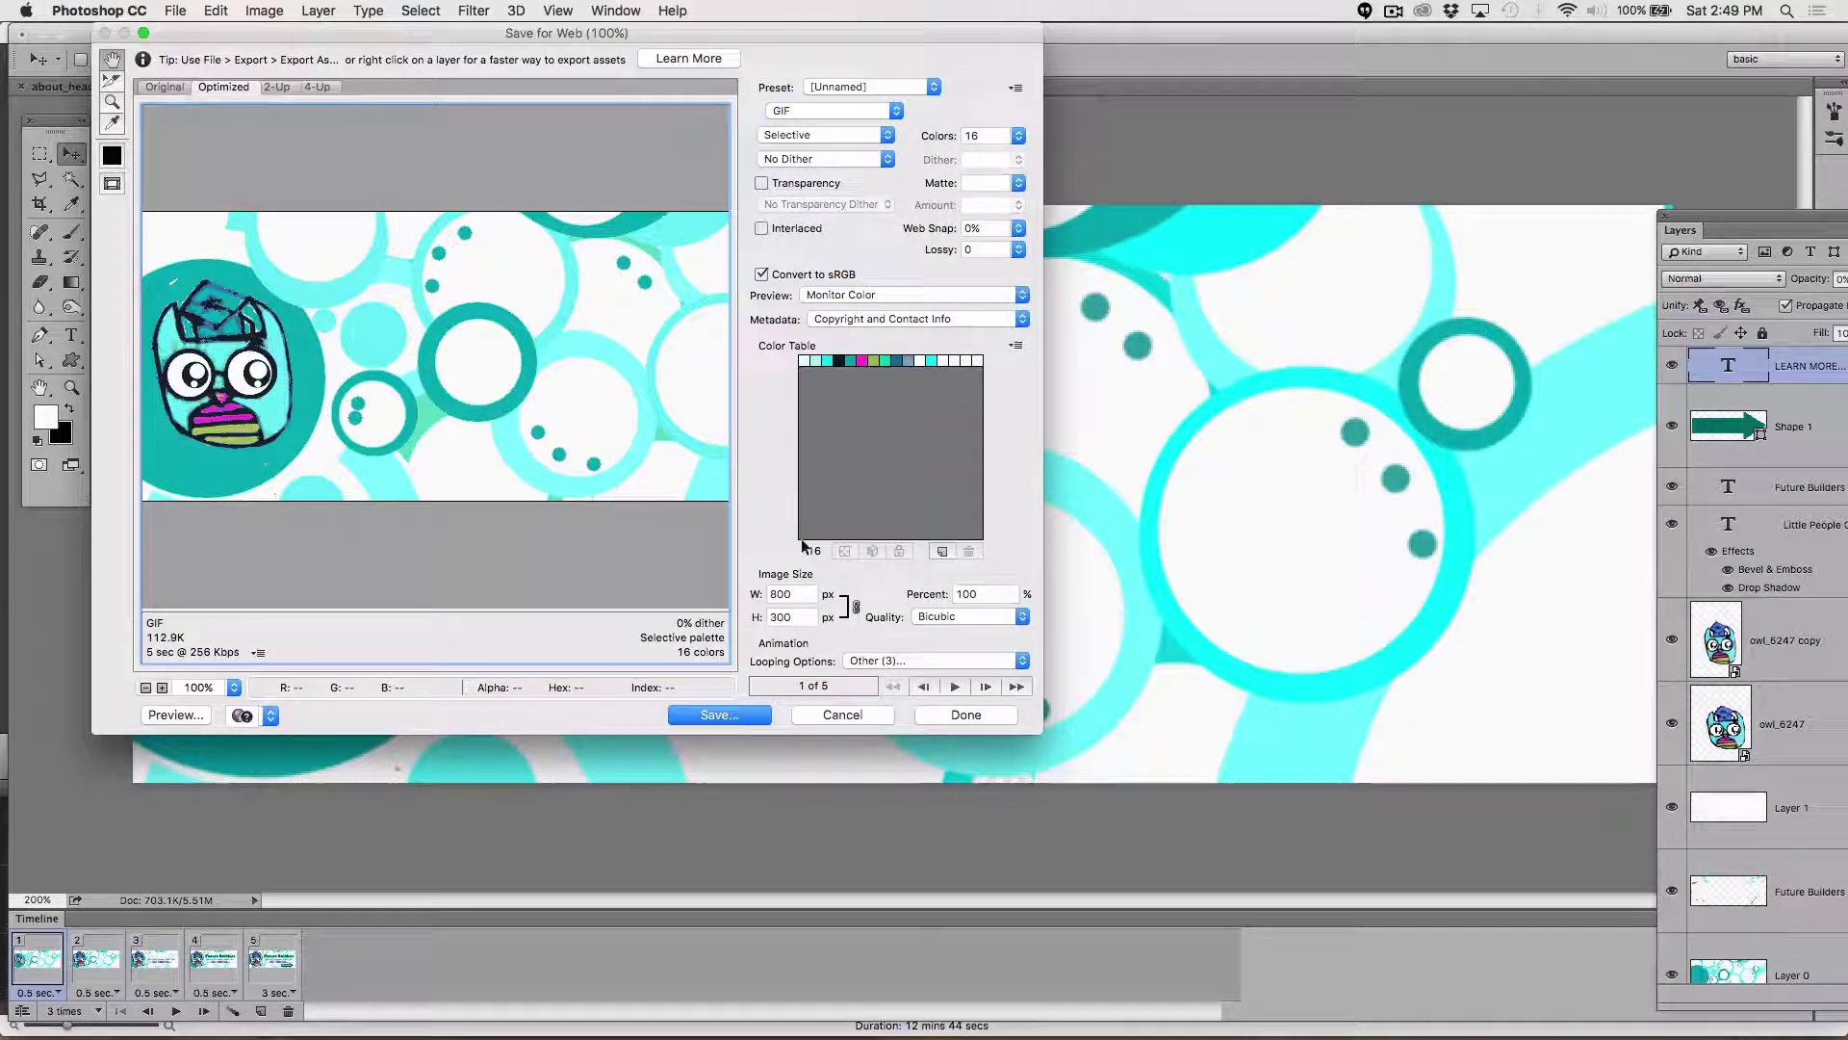
click(730, 713)
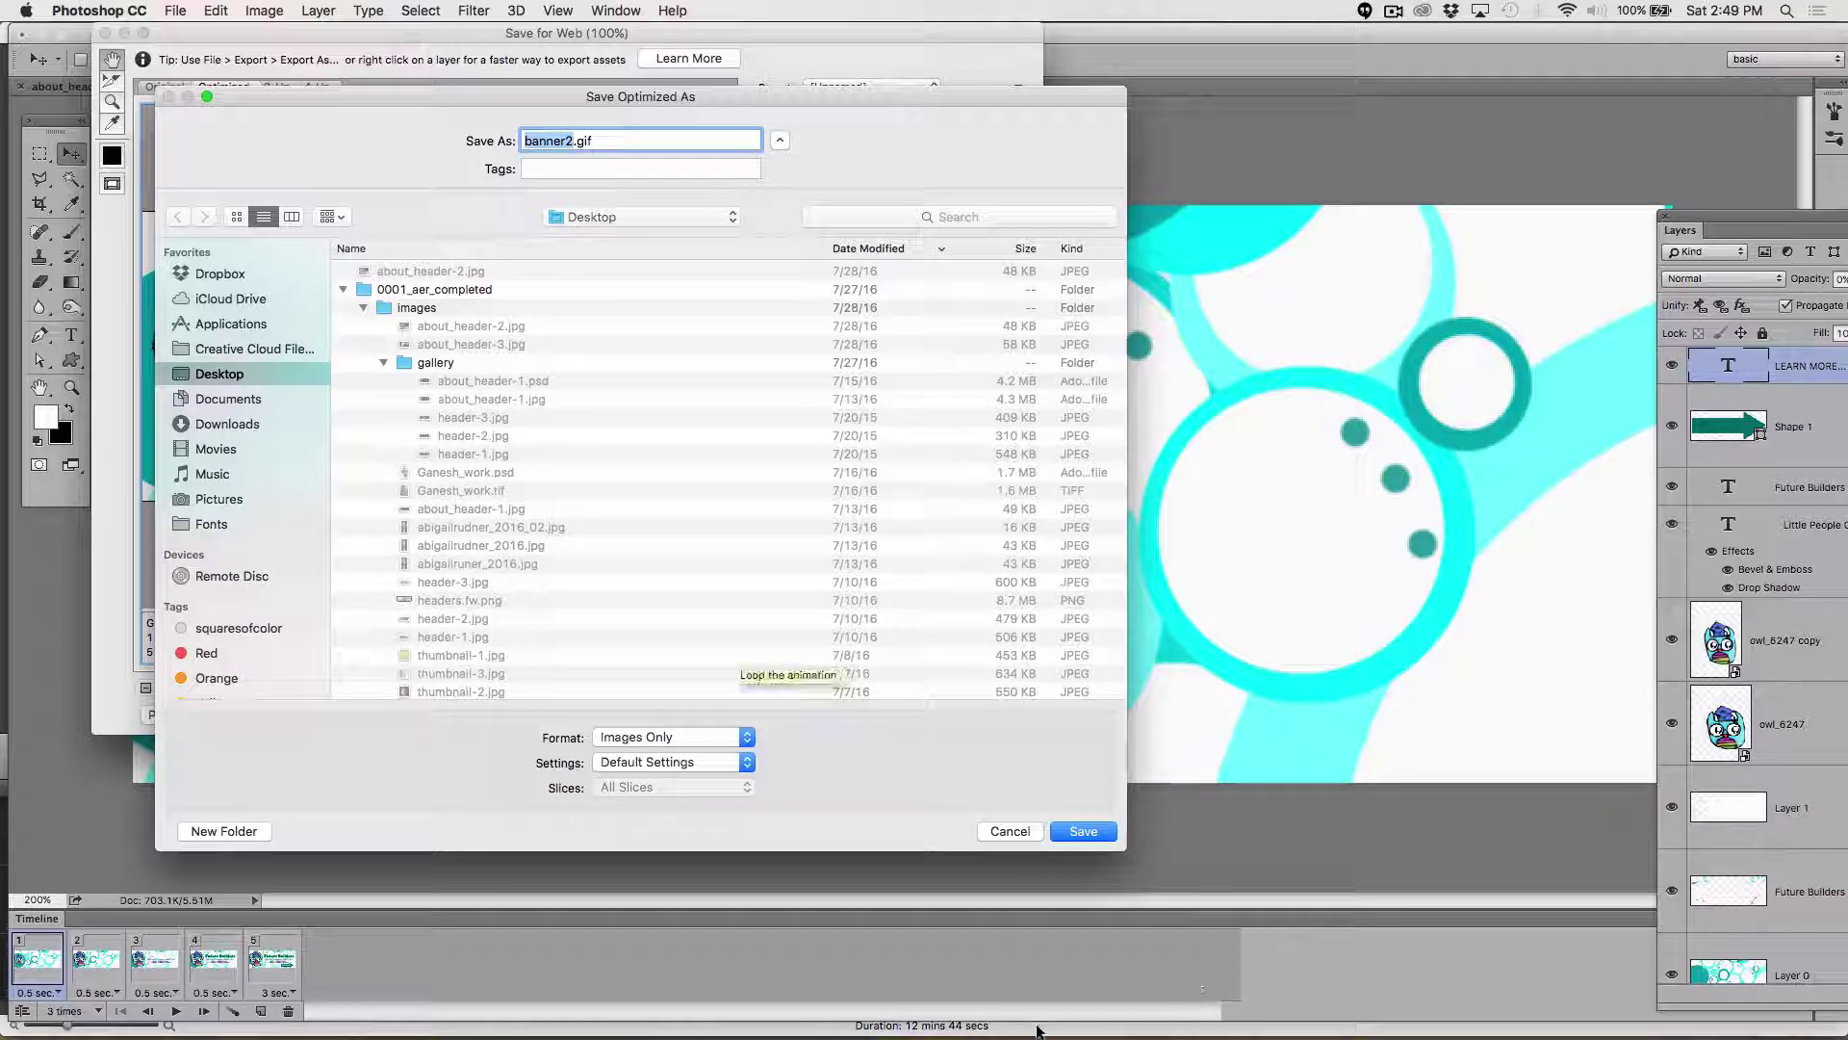
click(1087, 834)
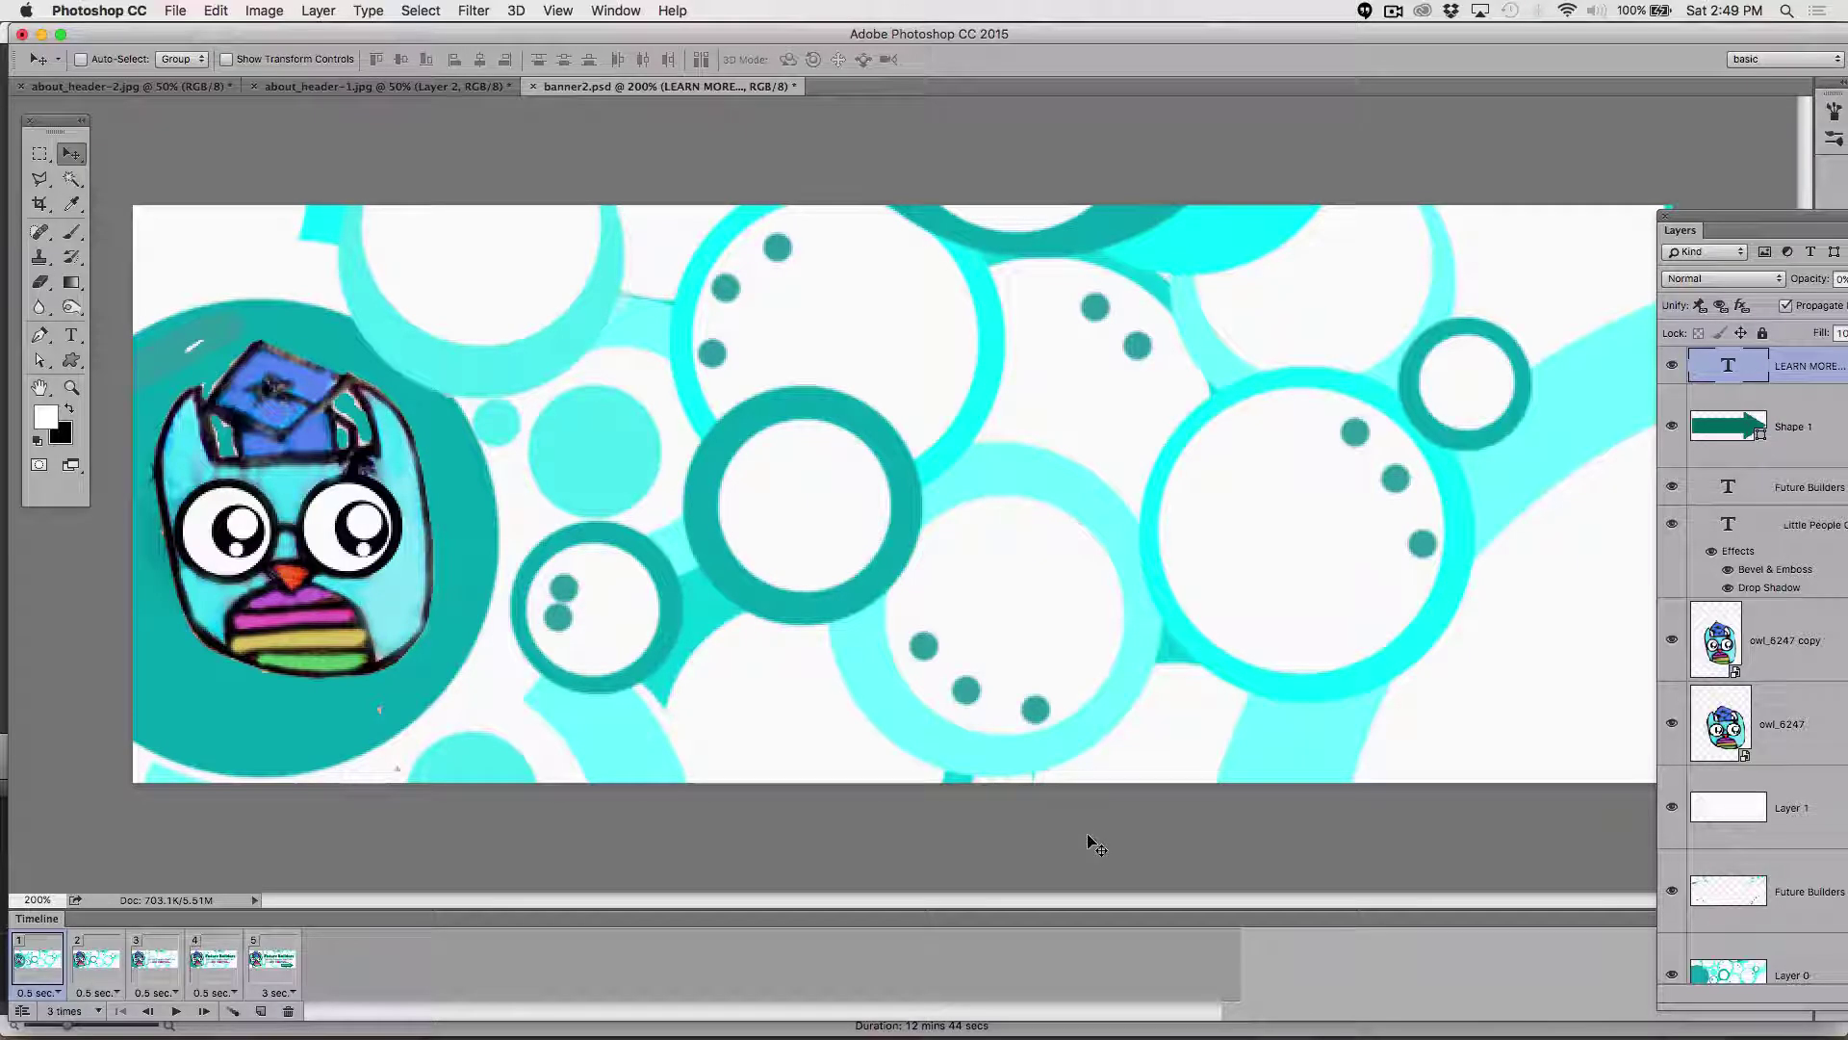
- Switch to Finder and hide all other applications
key(super+Tab)
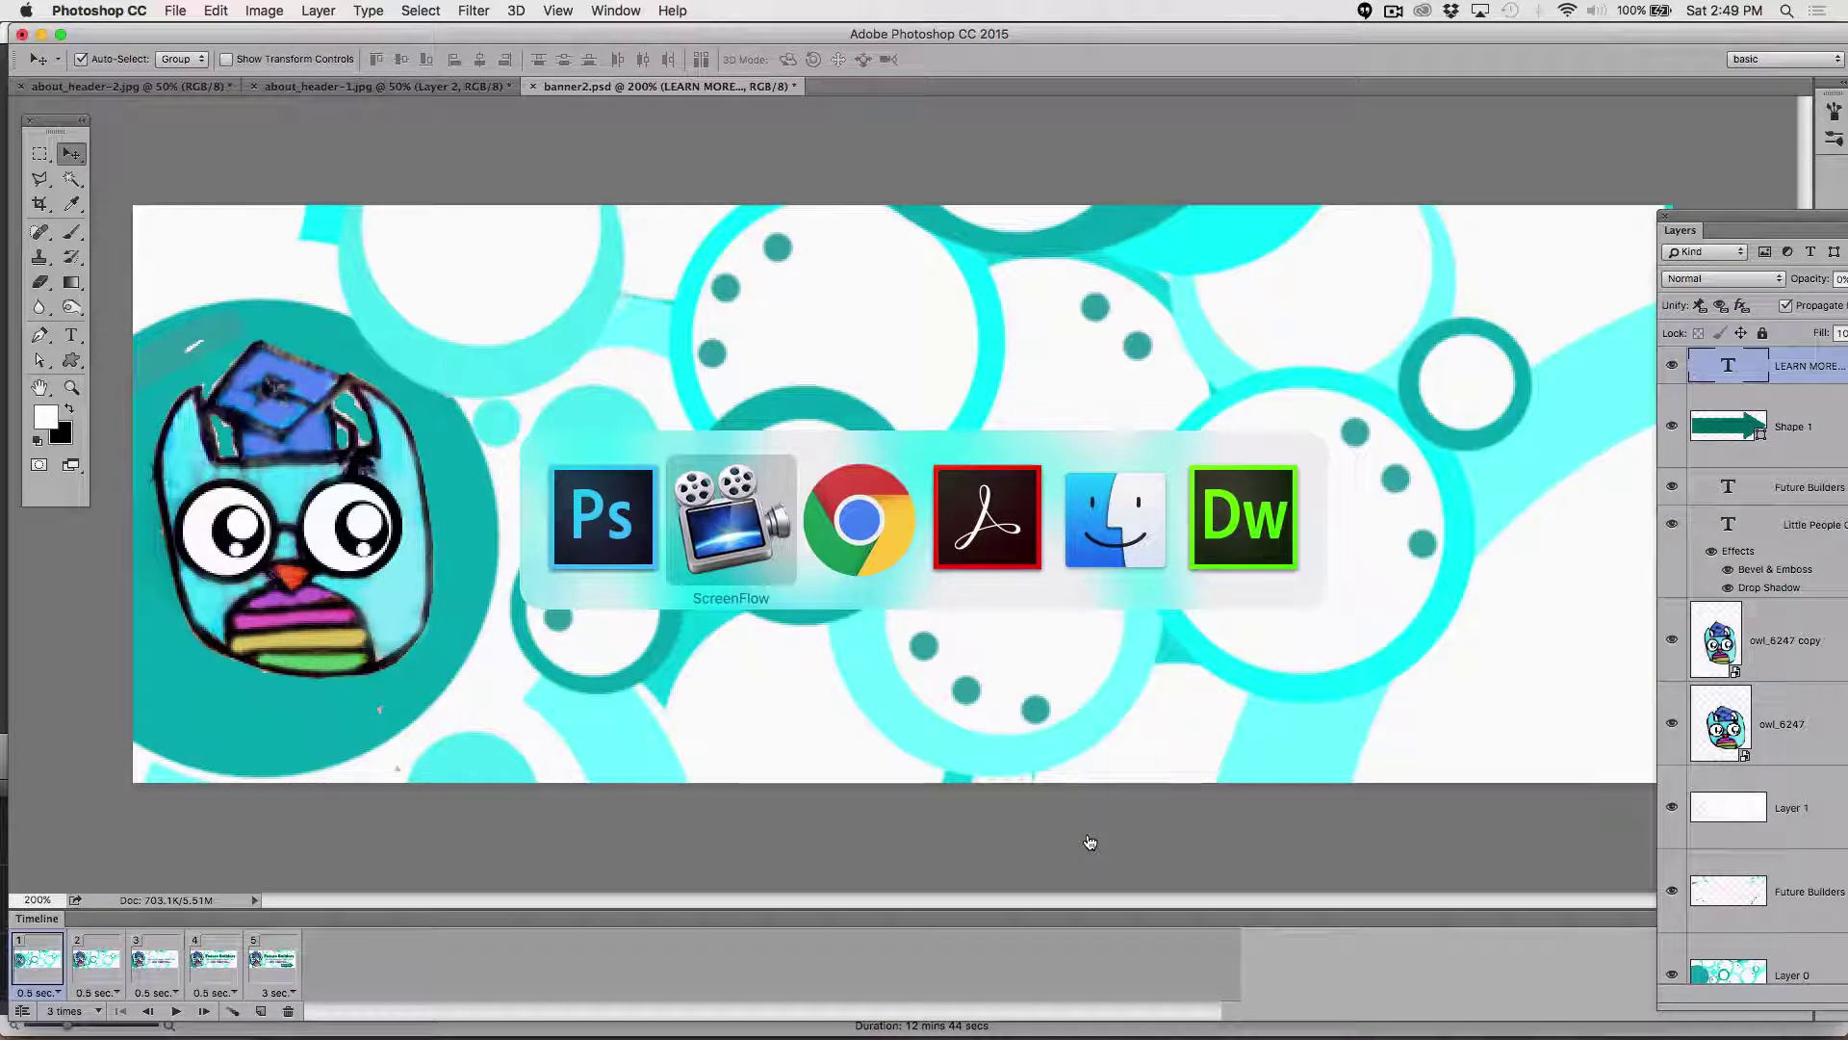
key(super+Tab)
key(super+Tab)
key(super+Tab)
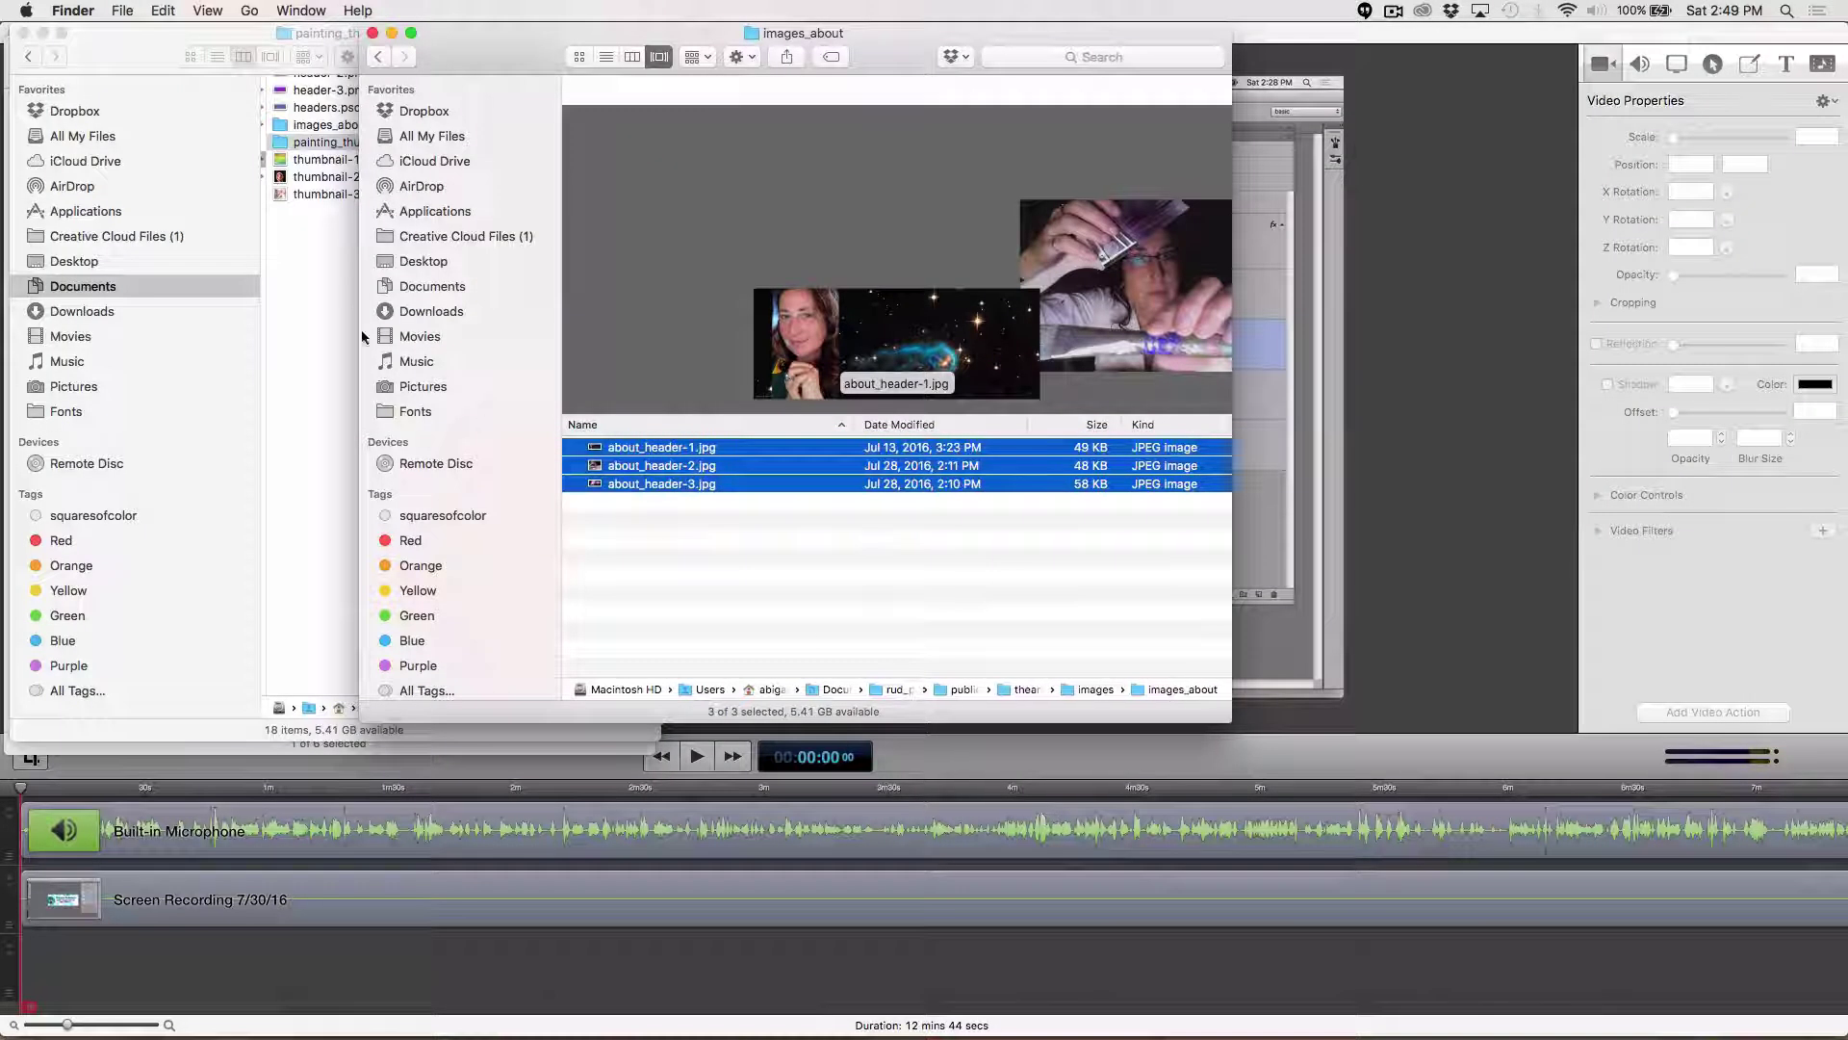
click(73, 11)
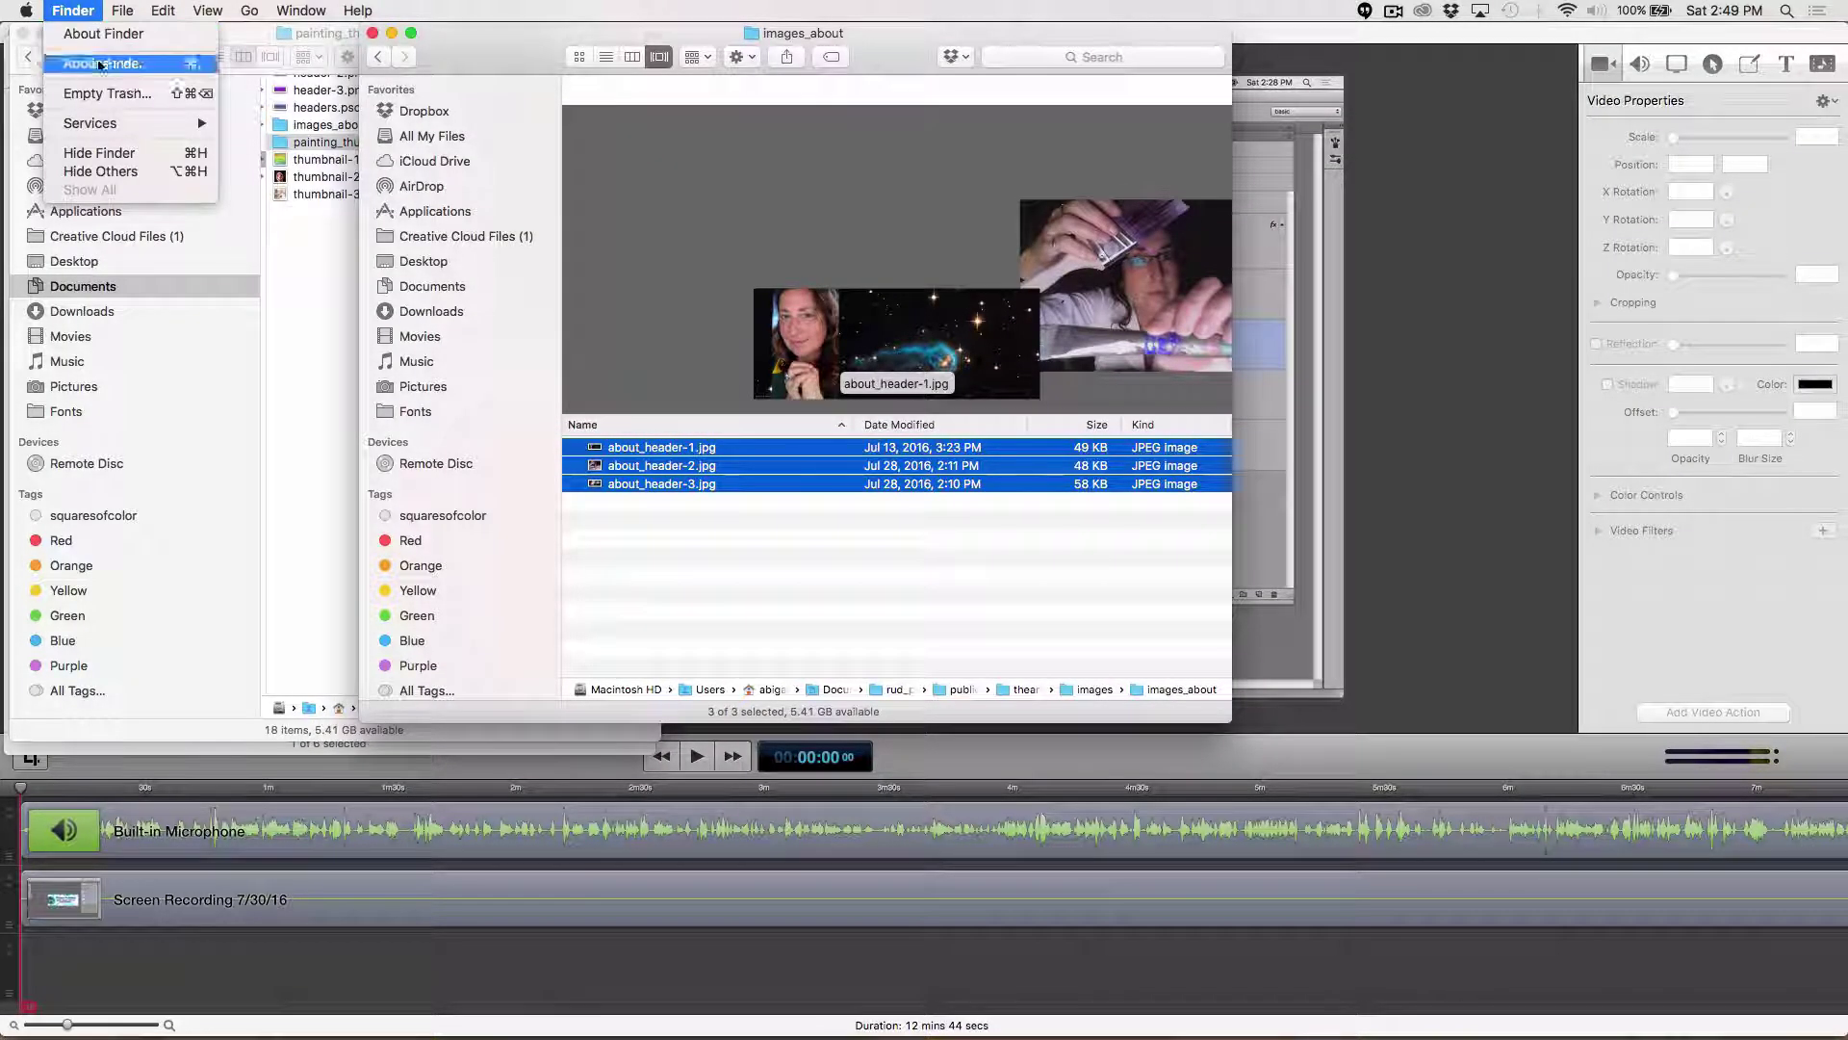
click(131, 171)
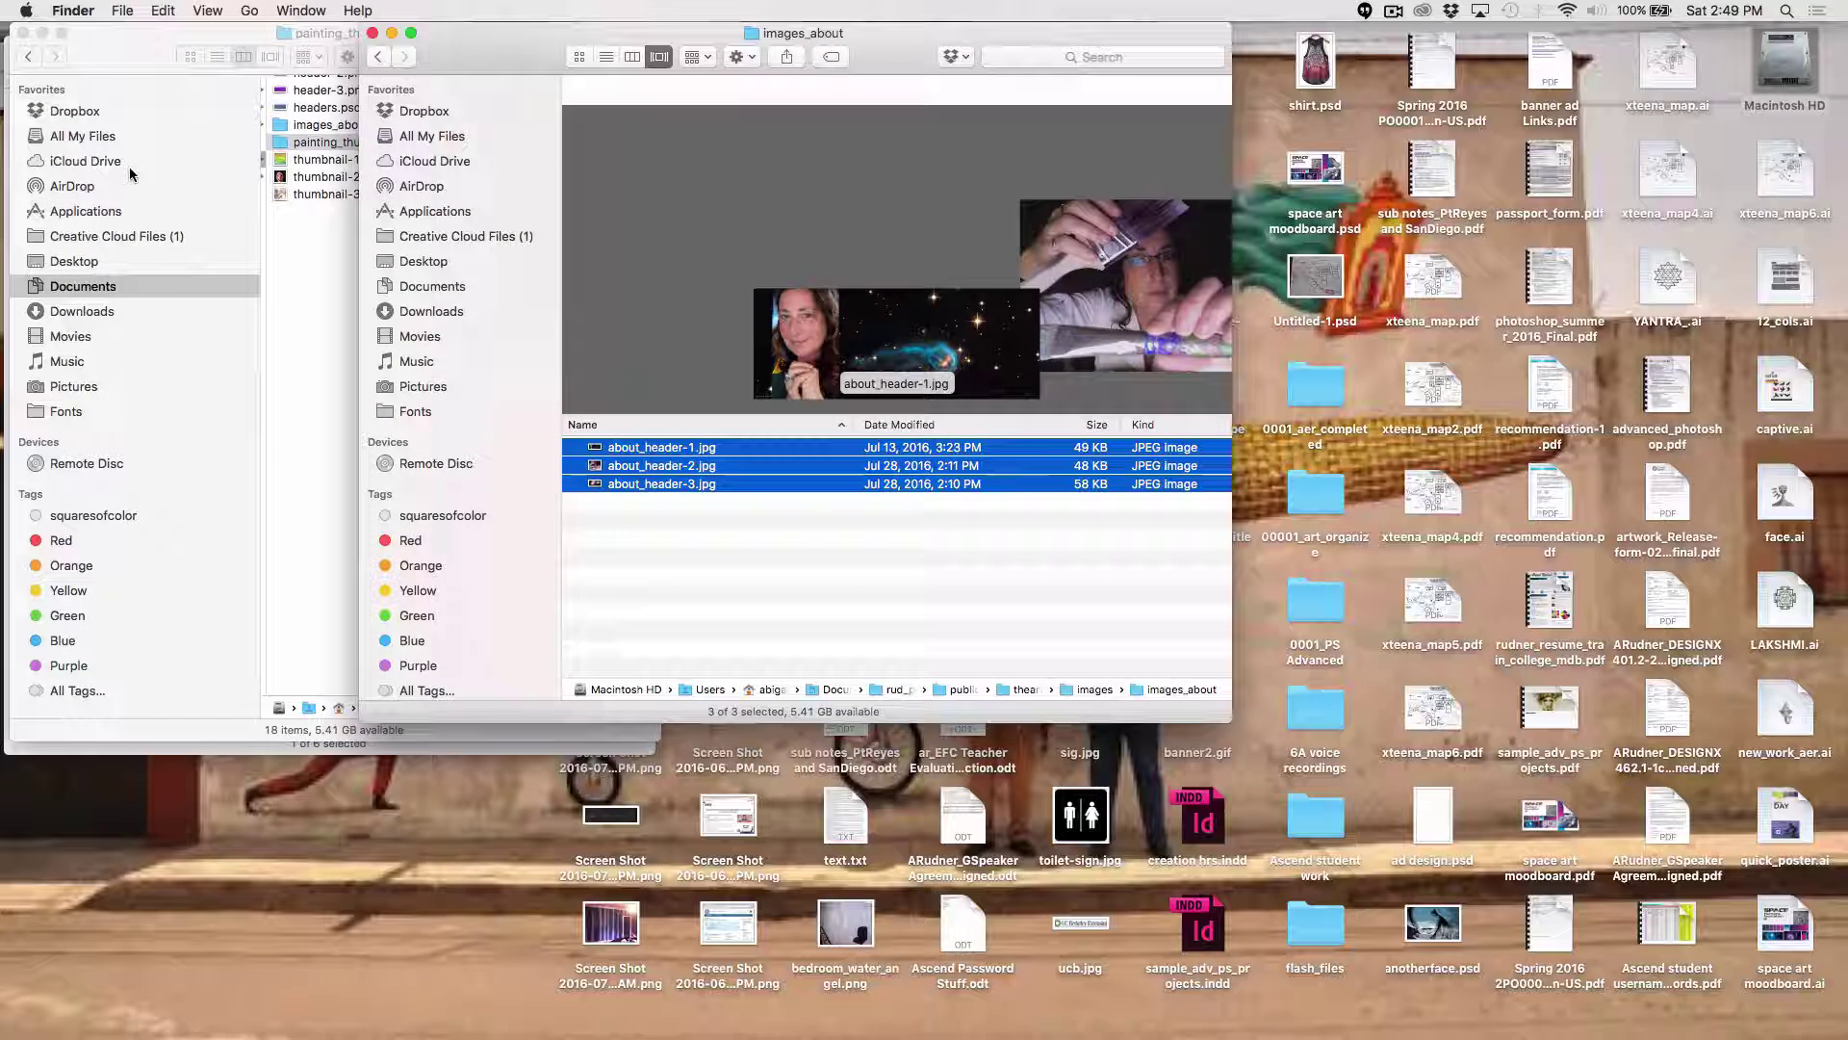
- Close images_about, list the Desktop folder, and select banner2.gif
click(373, 32)
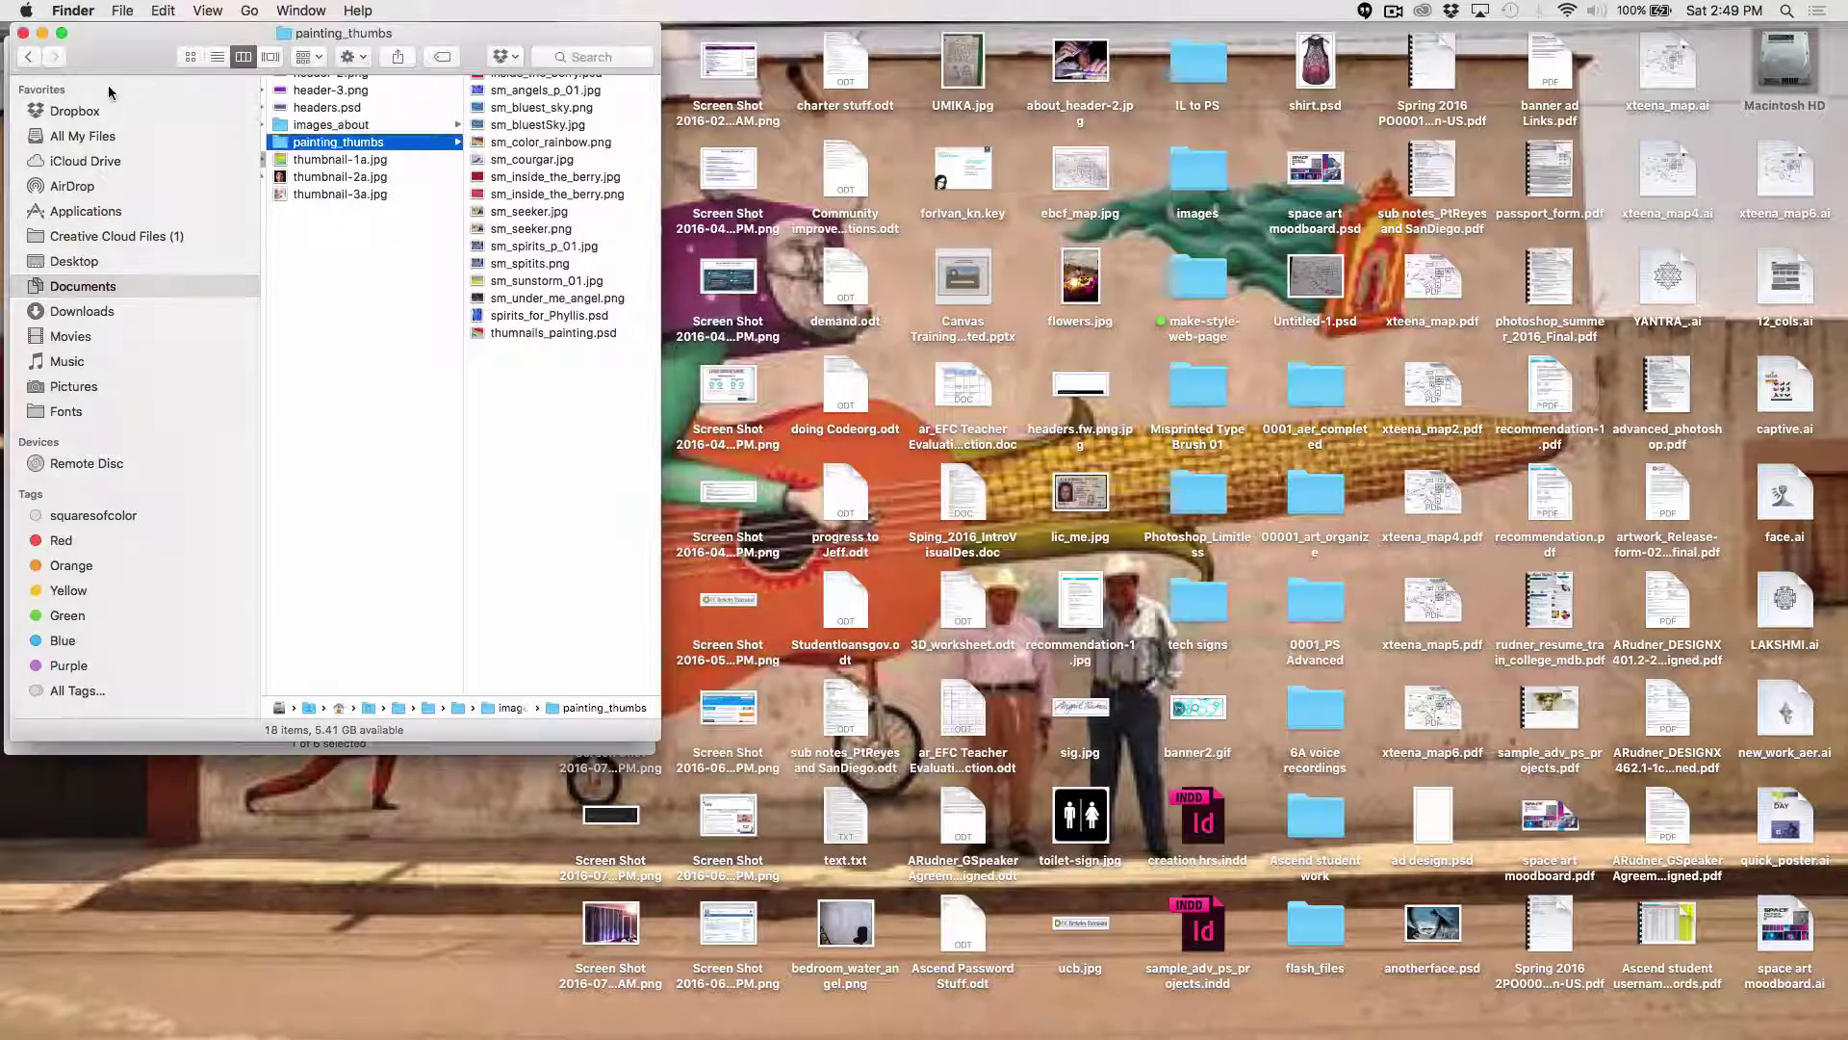
click(91, 268)
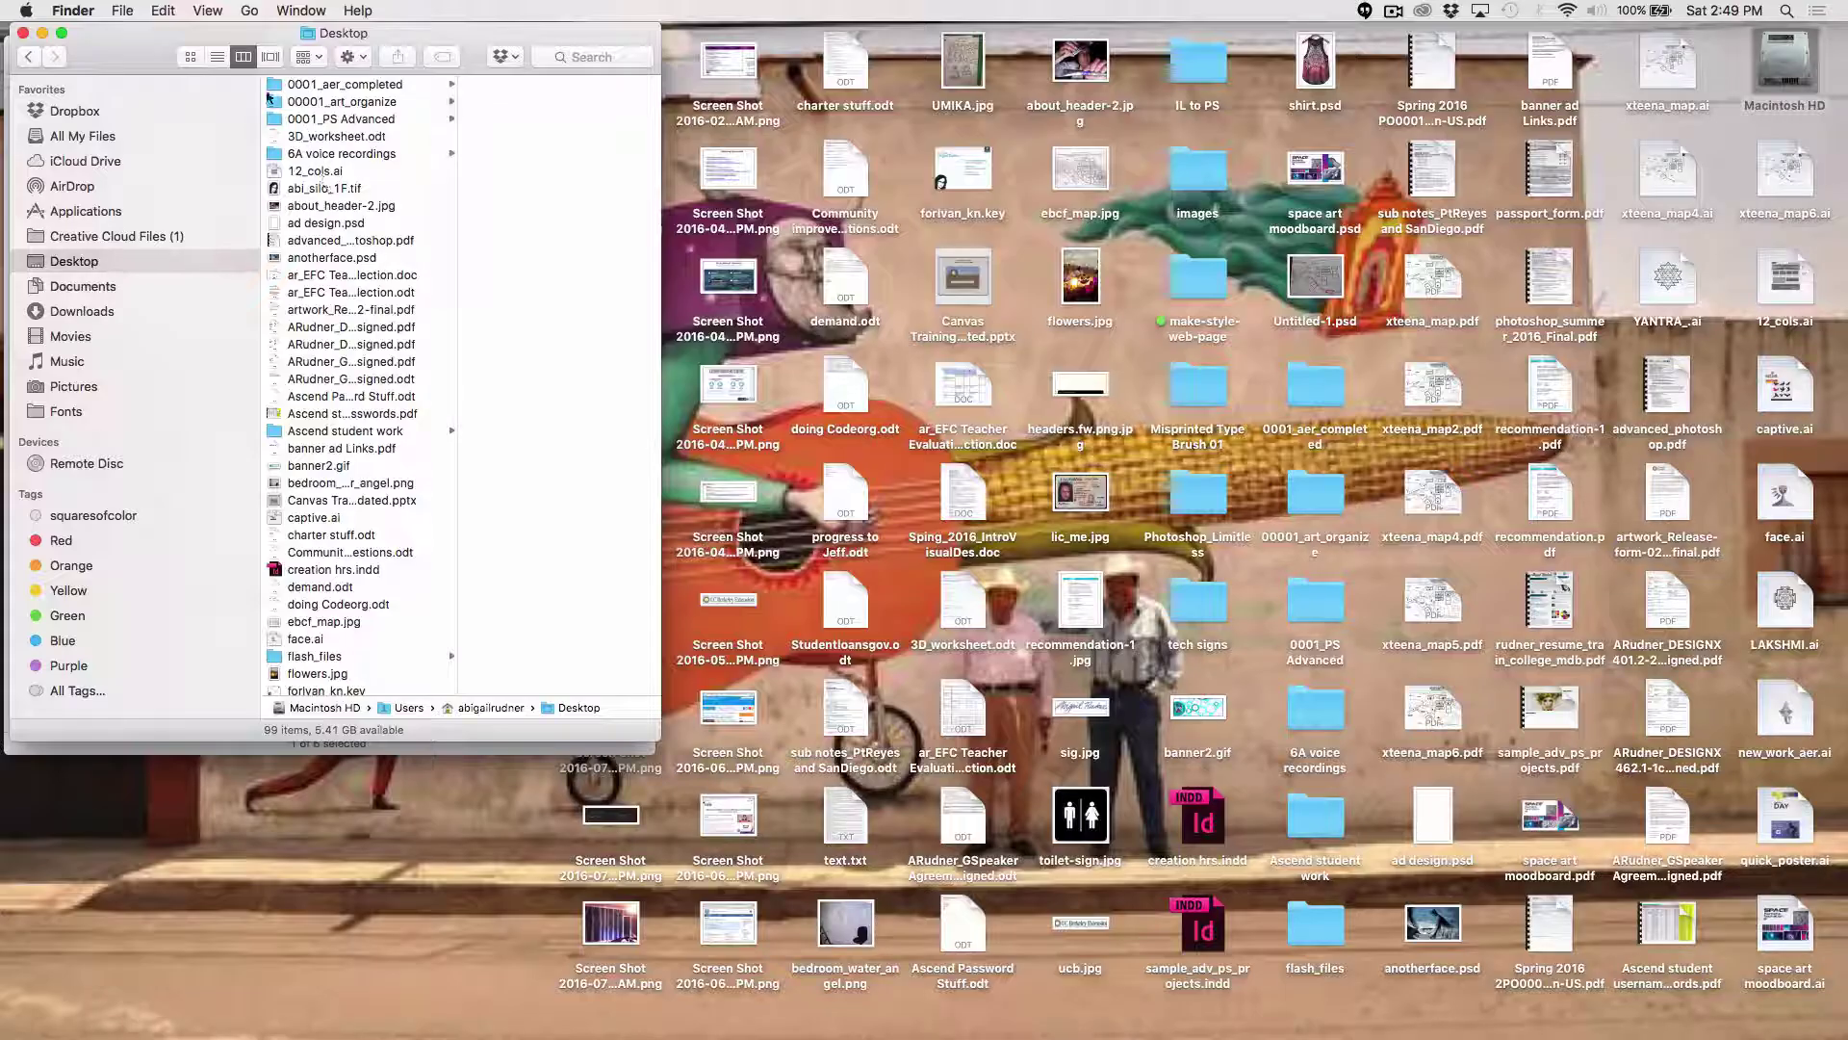
key(super+2)
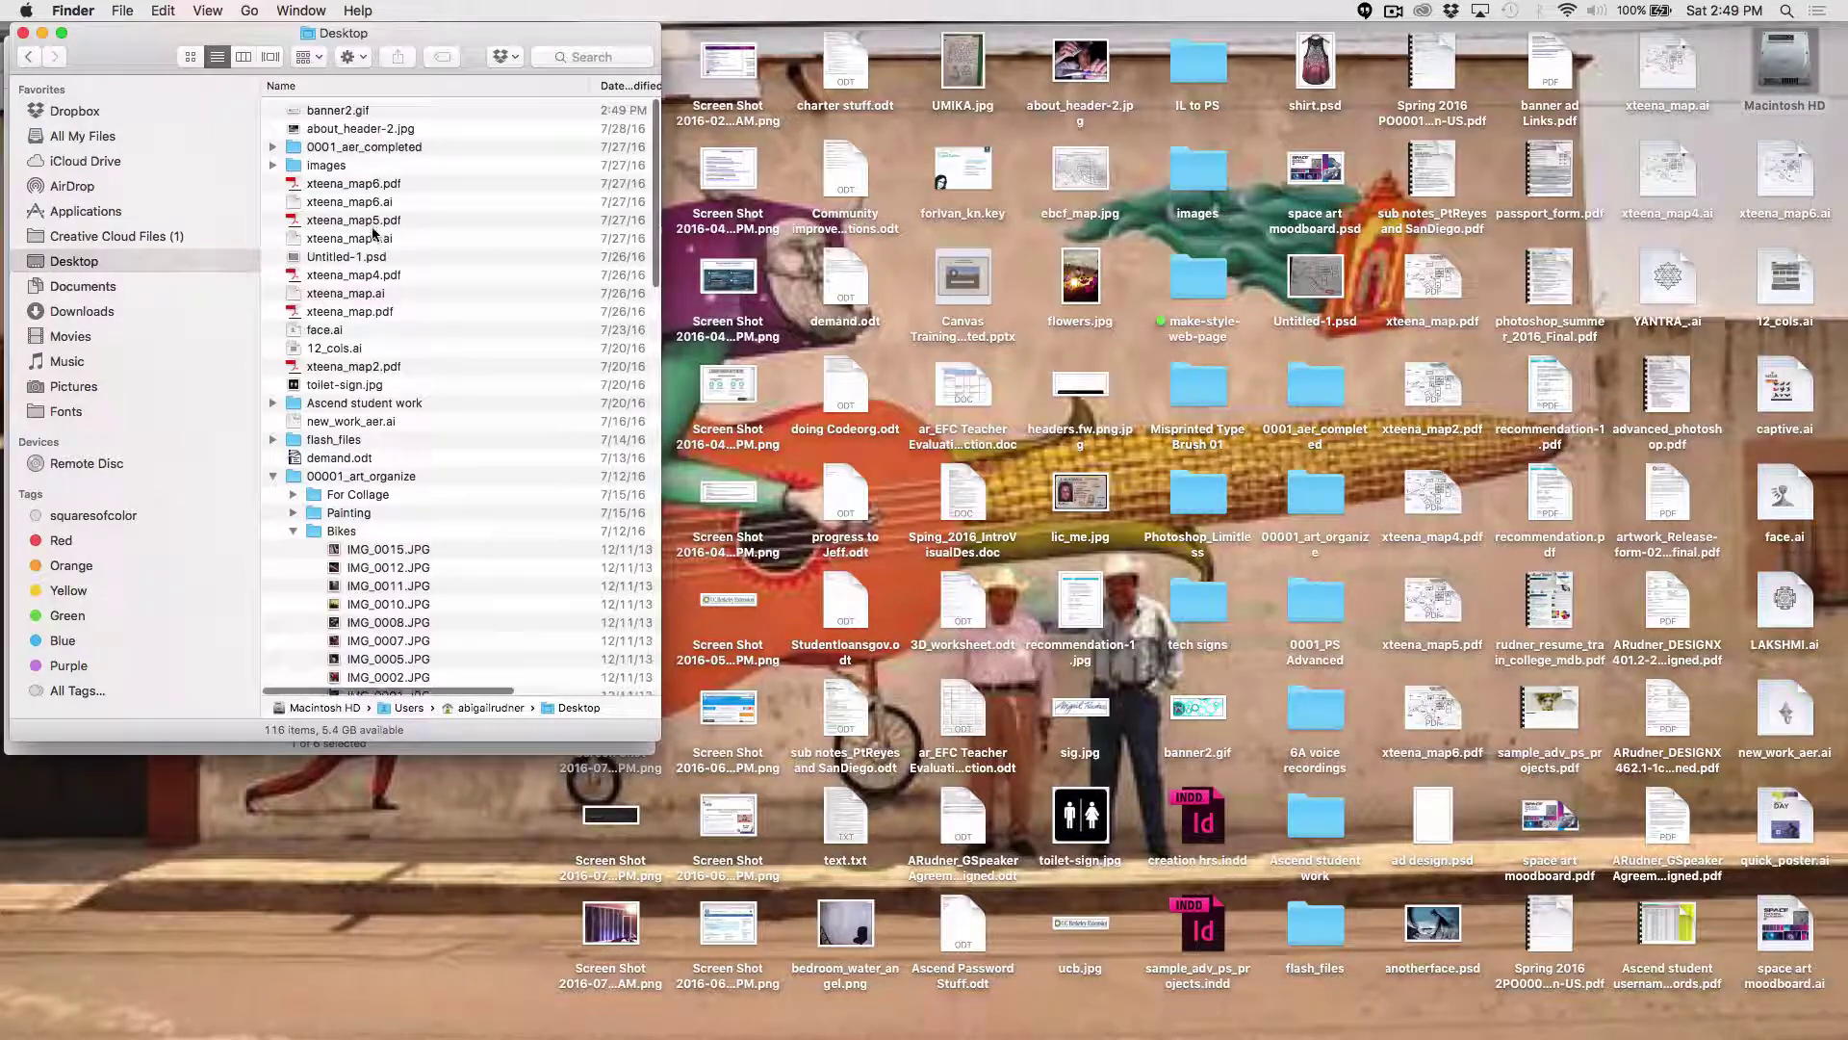
click(314, 110)
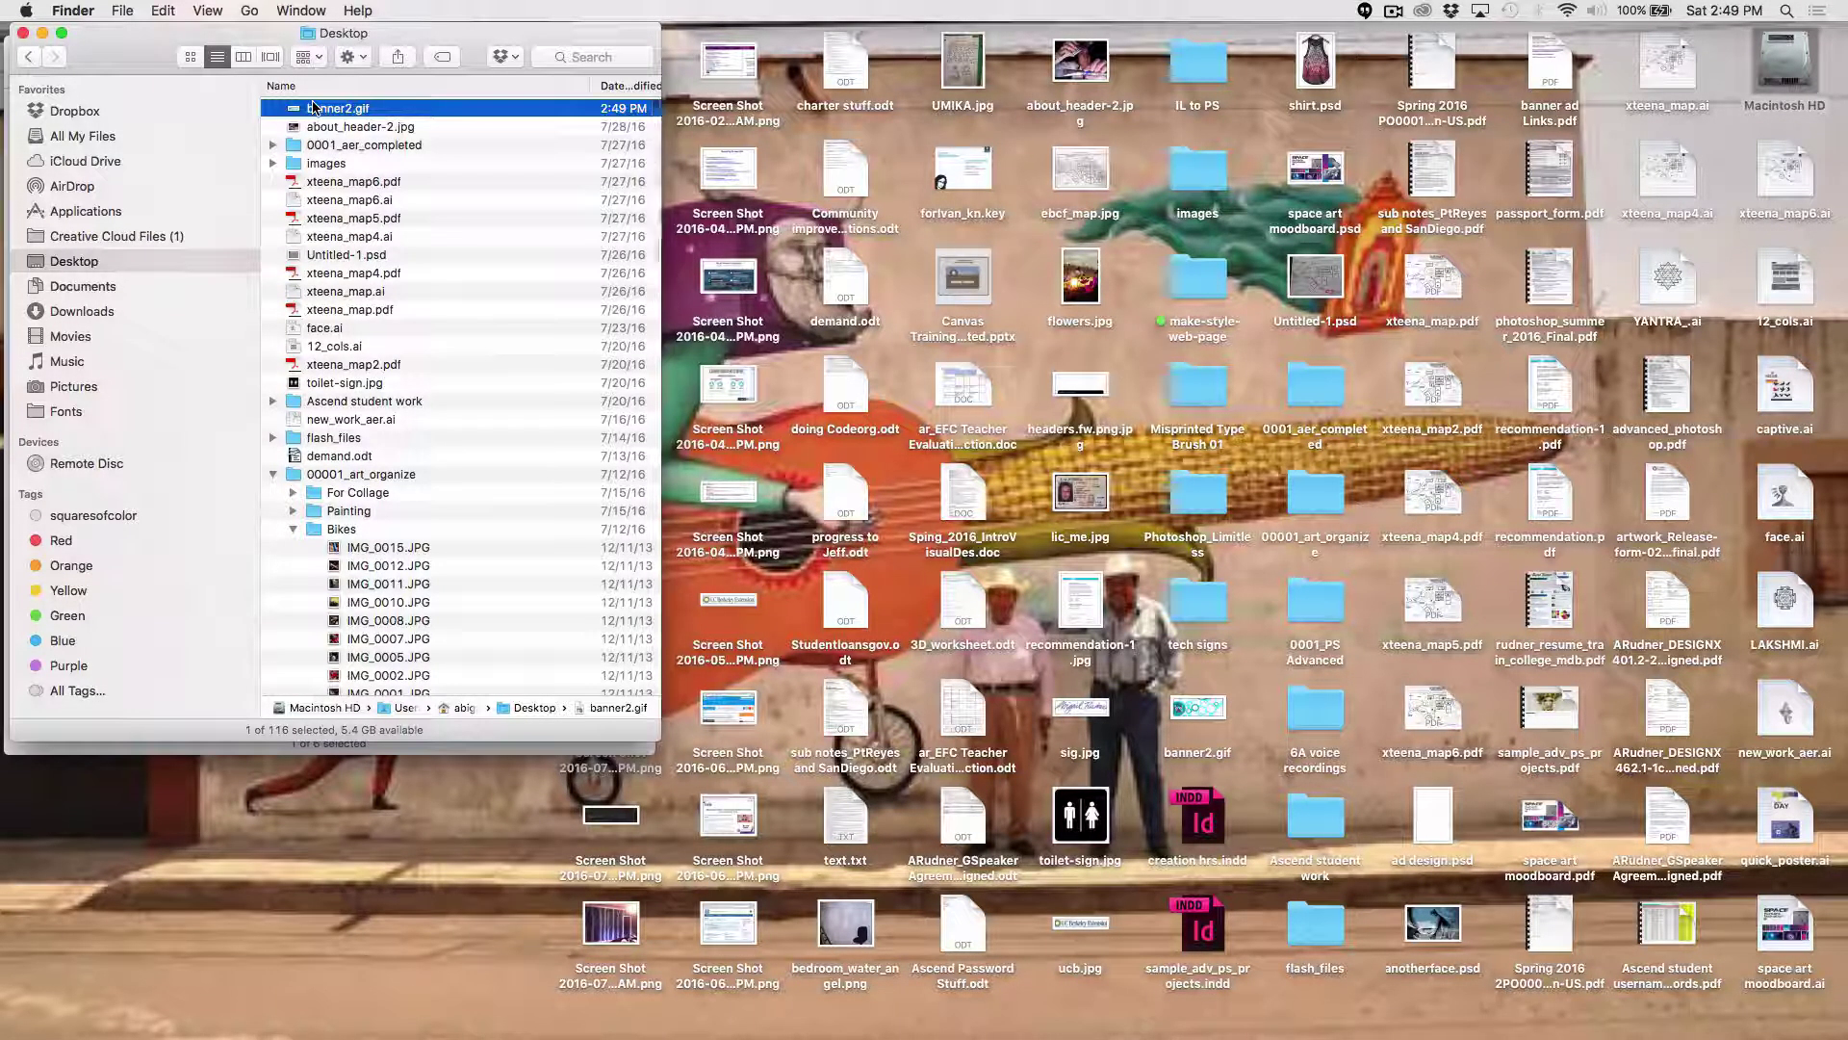
- Bring Firefox forward, move it right, and drop banner2.gif into it
mouse_move(674, 1022)
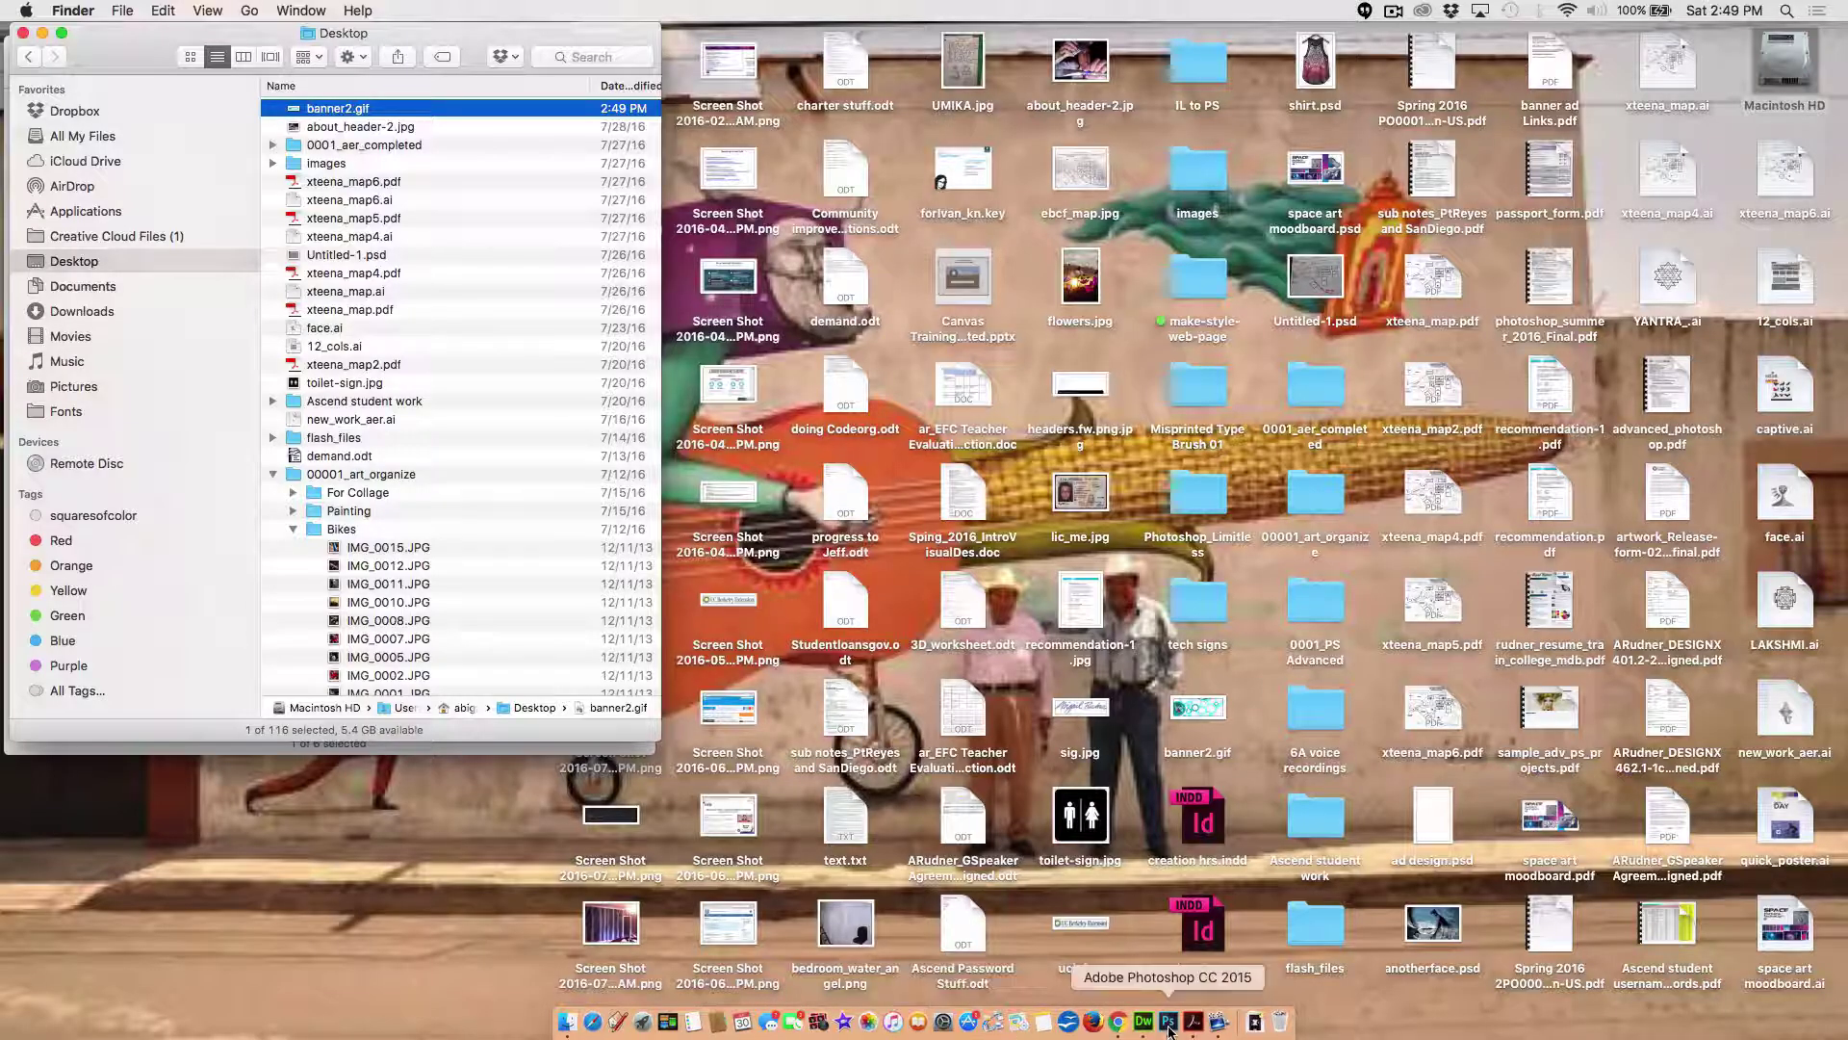
click(1096, 1021)
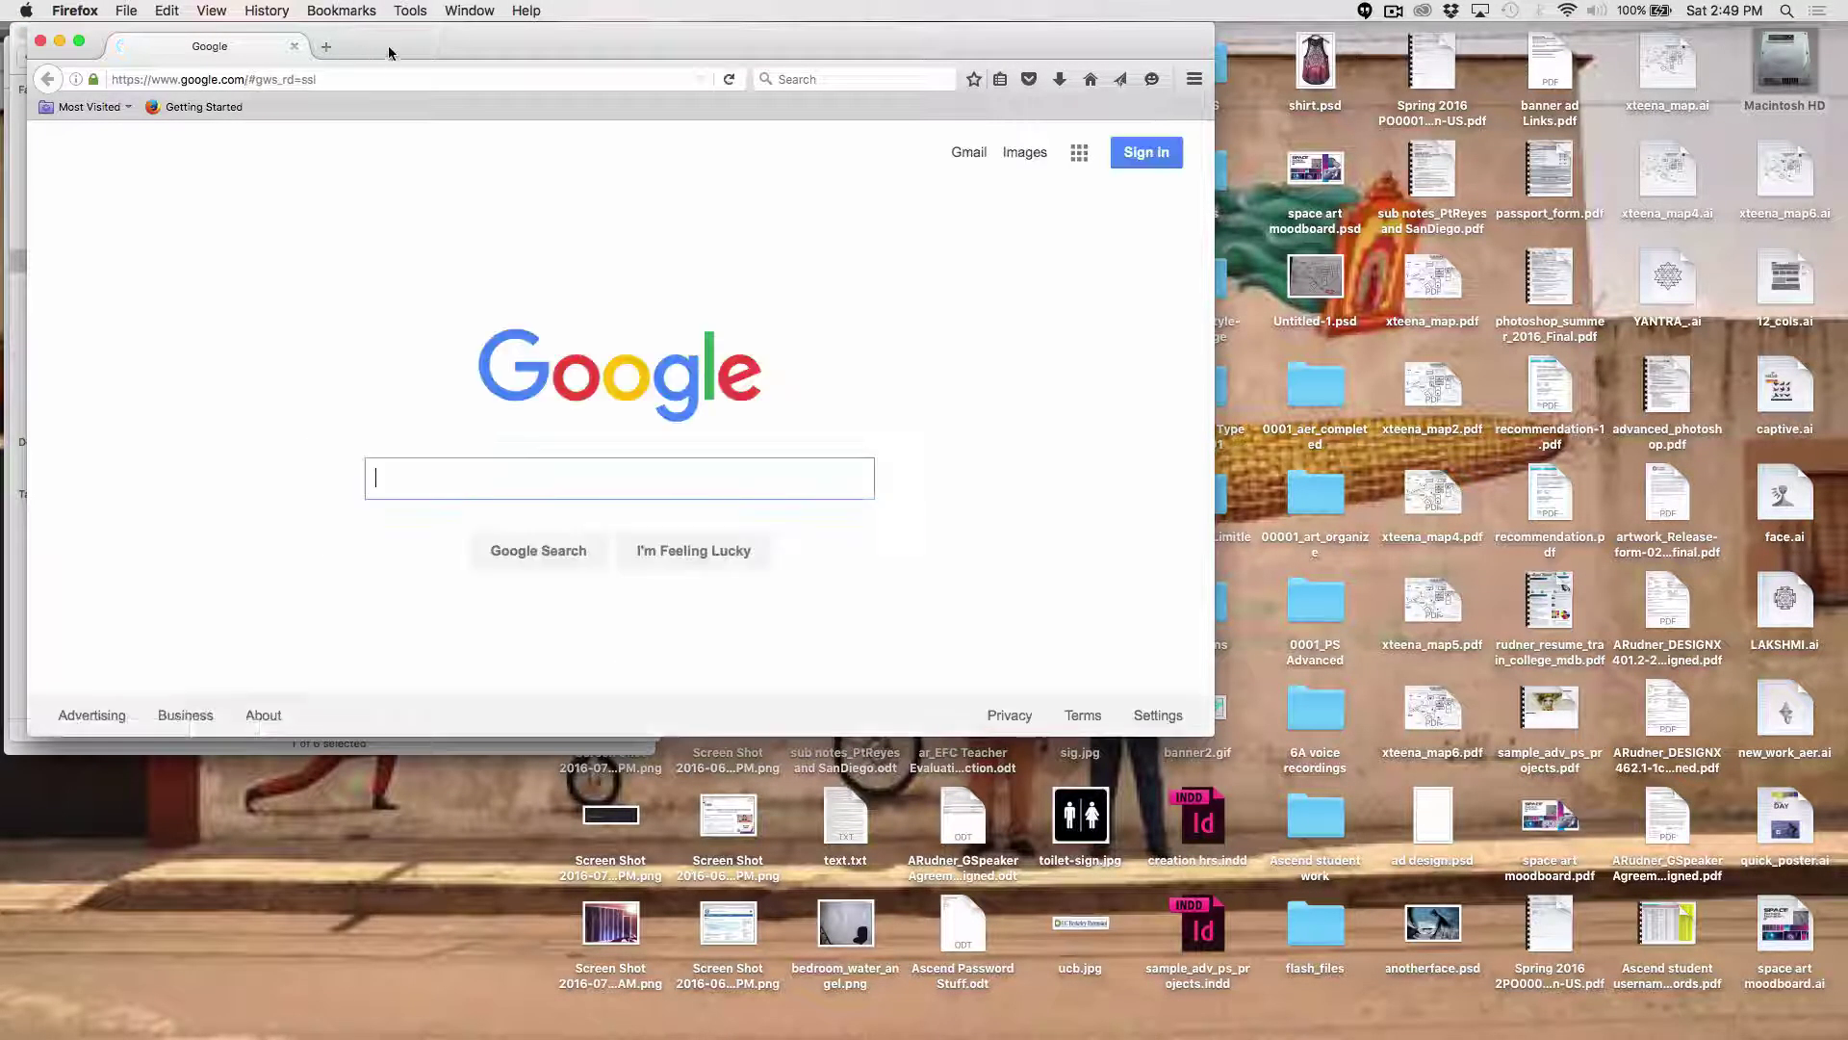
drag(388, 49, 1019, 6)
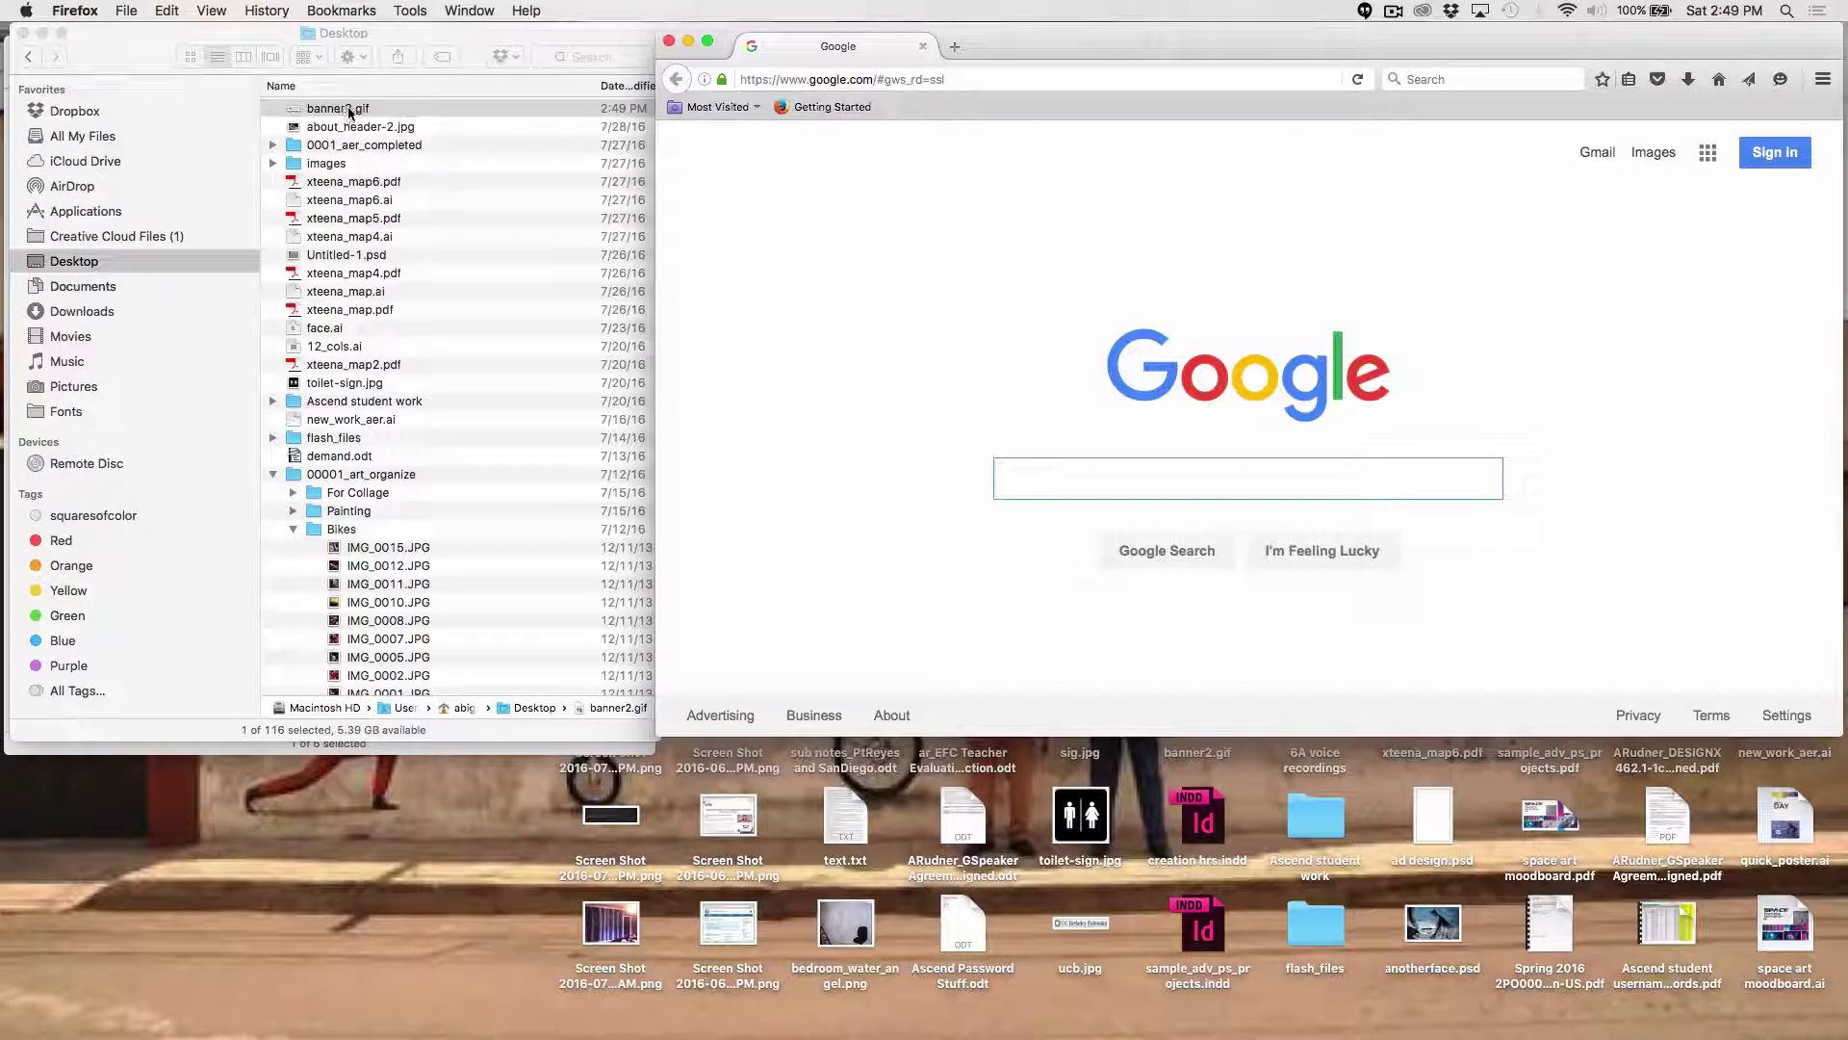
drag(350, 112, 1029, 254)
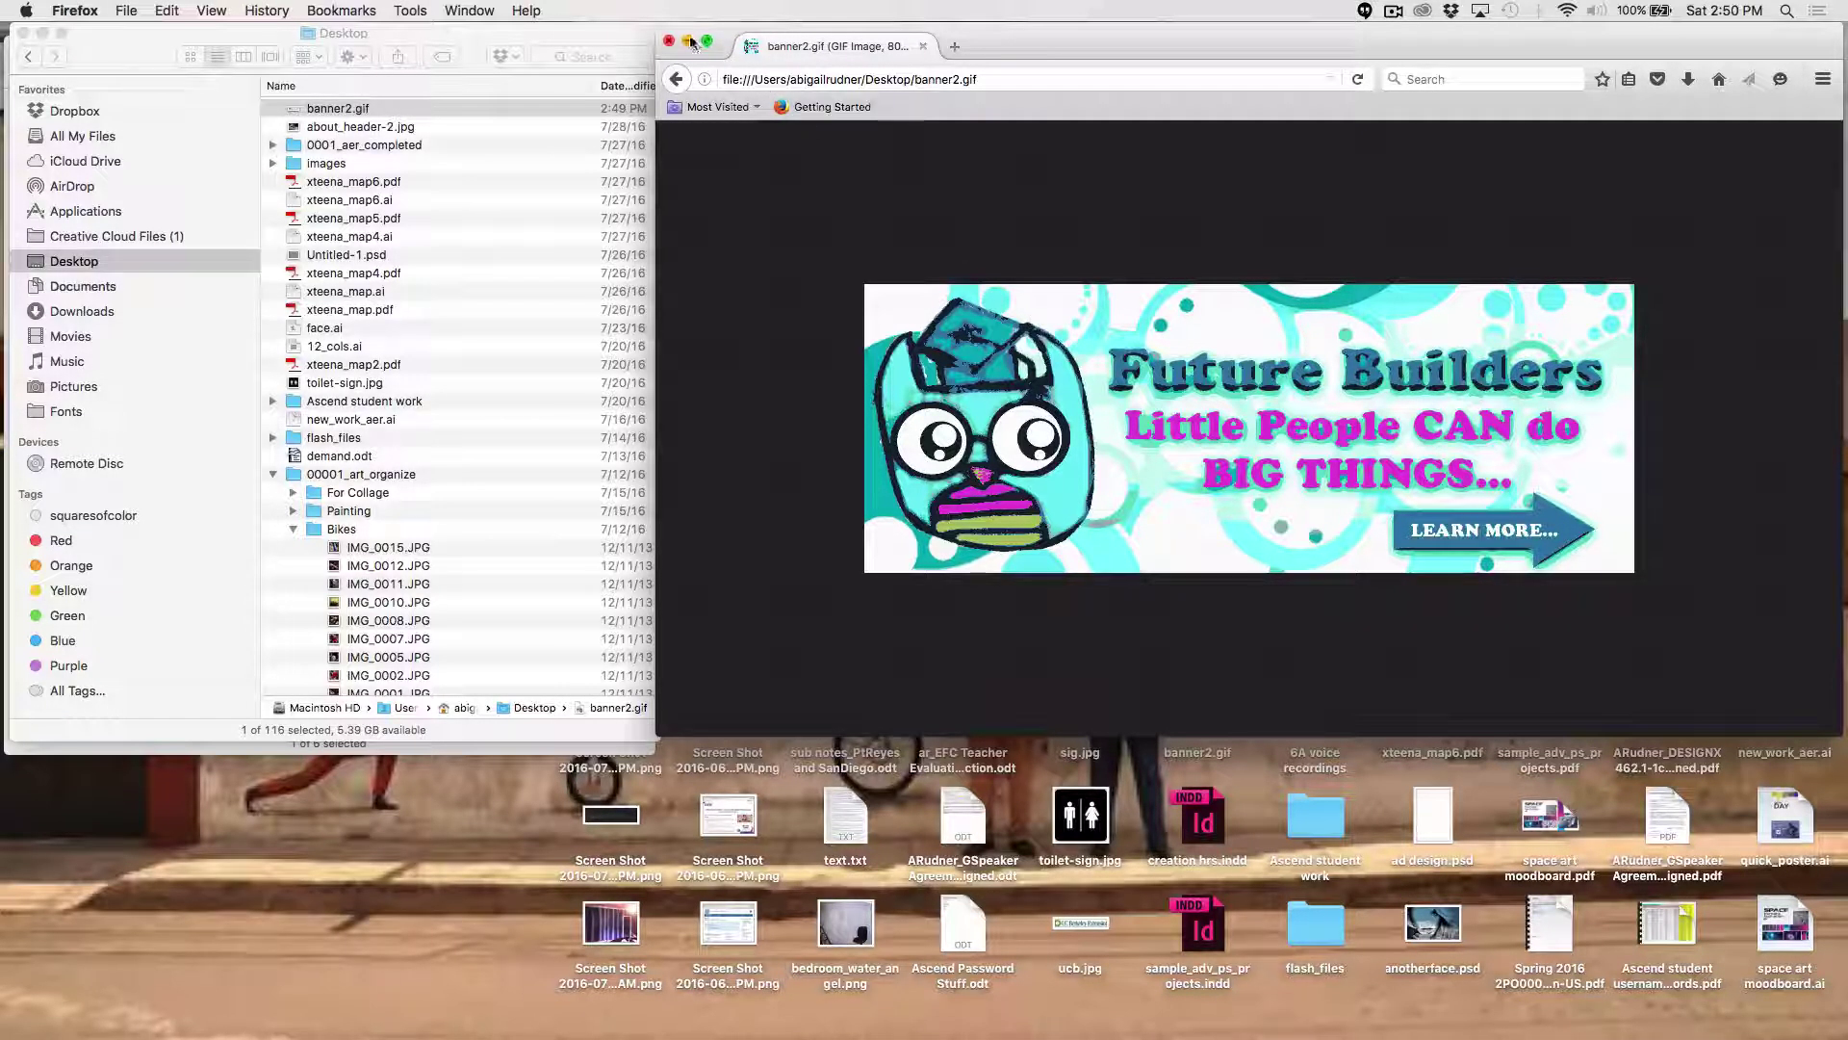
- Load banner2.gif into a new tab, then close that duplicate tab
click(954, 46)
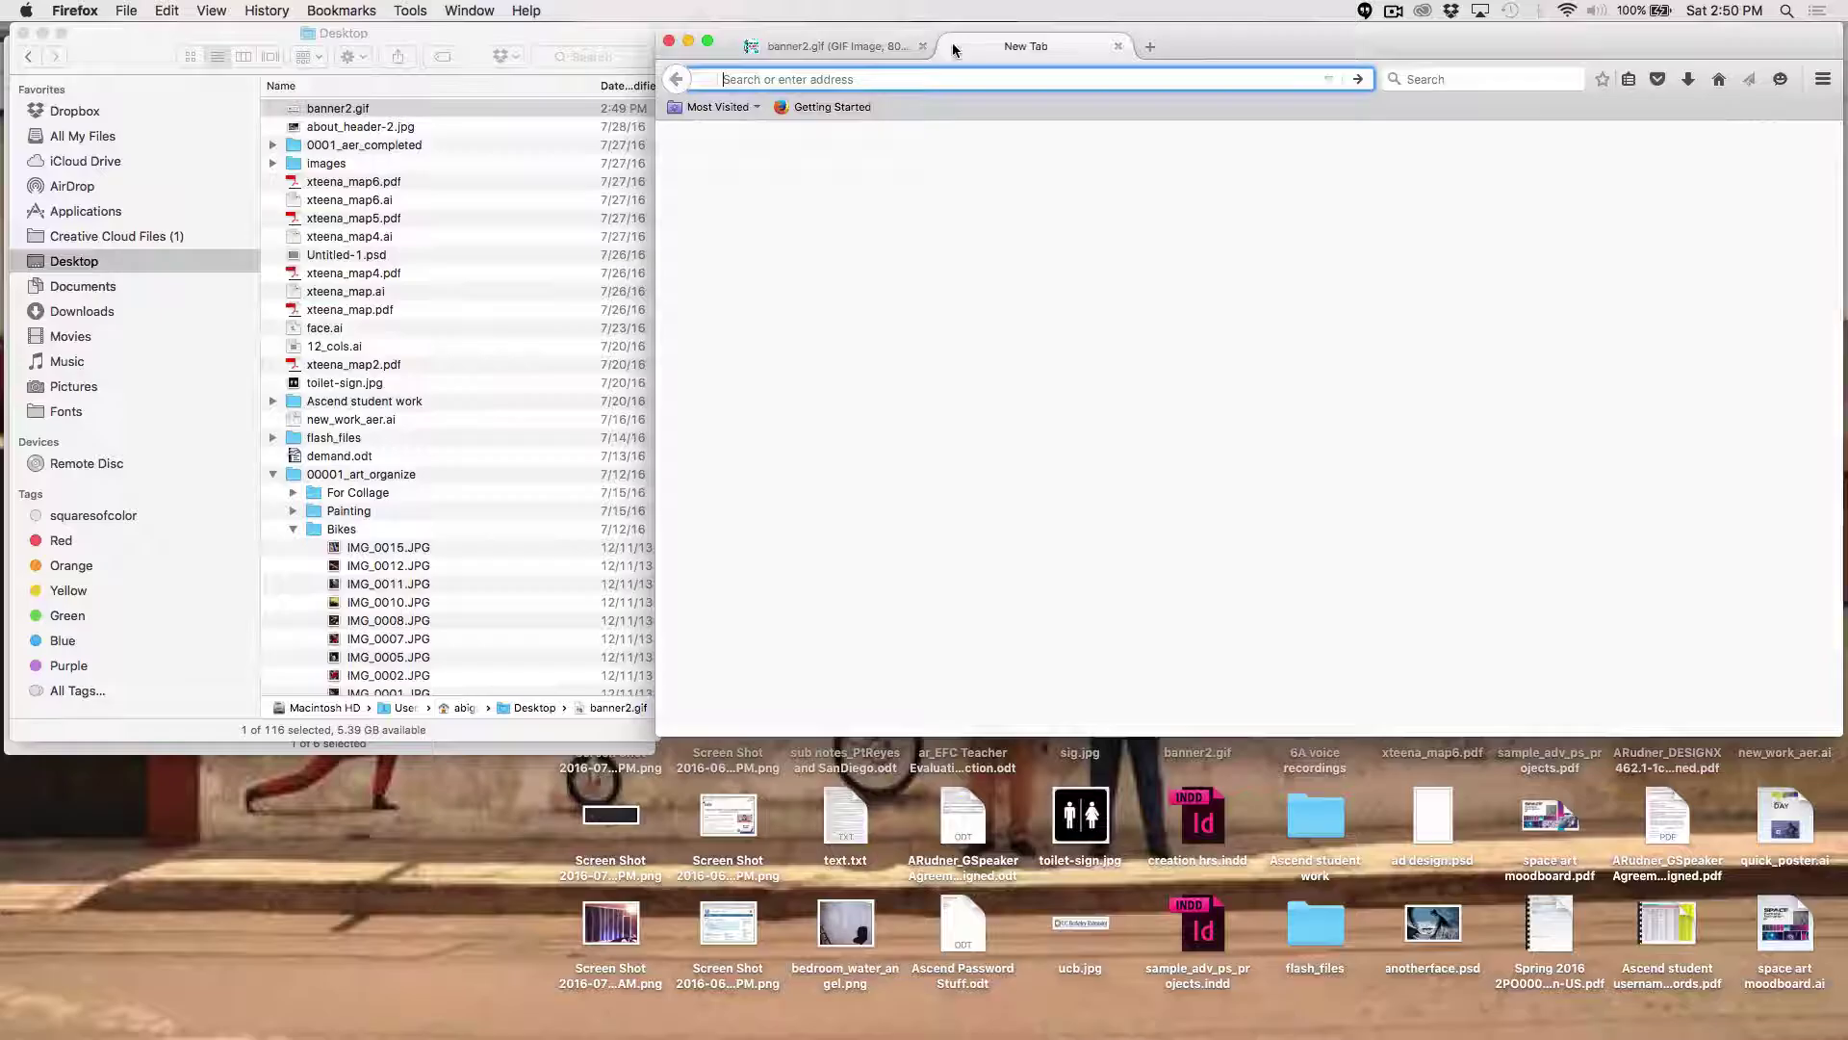
drag(370, 109, 1260, 337)
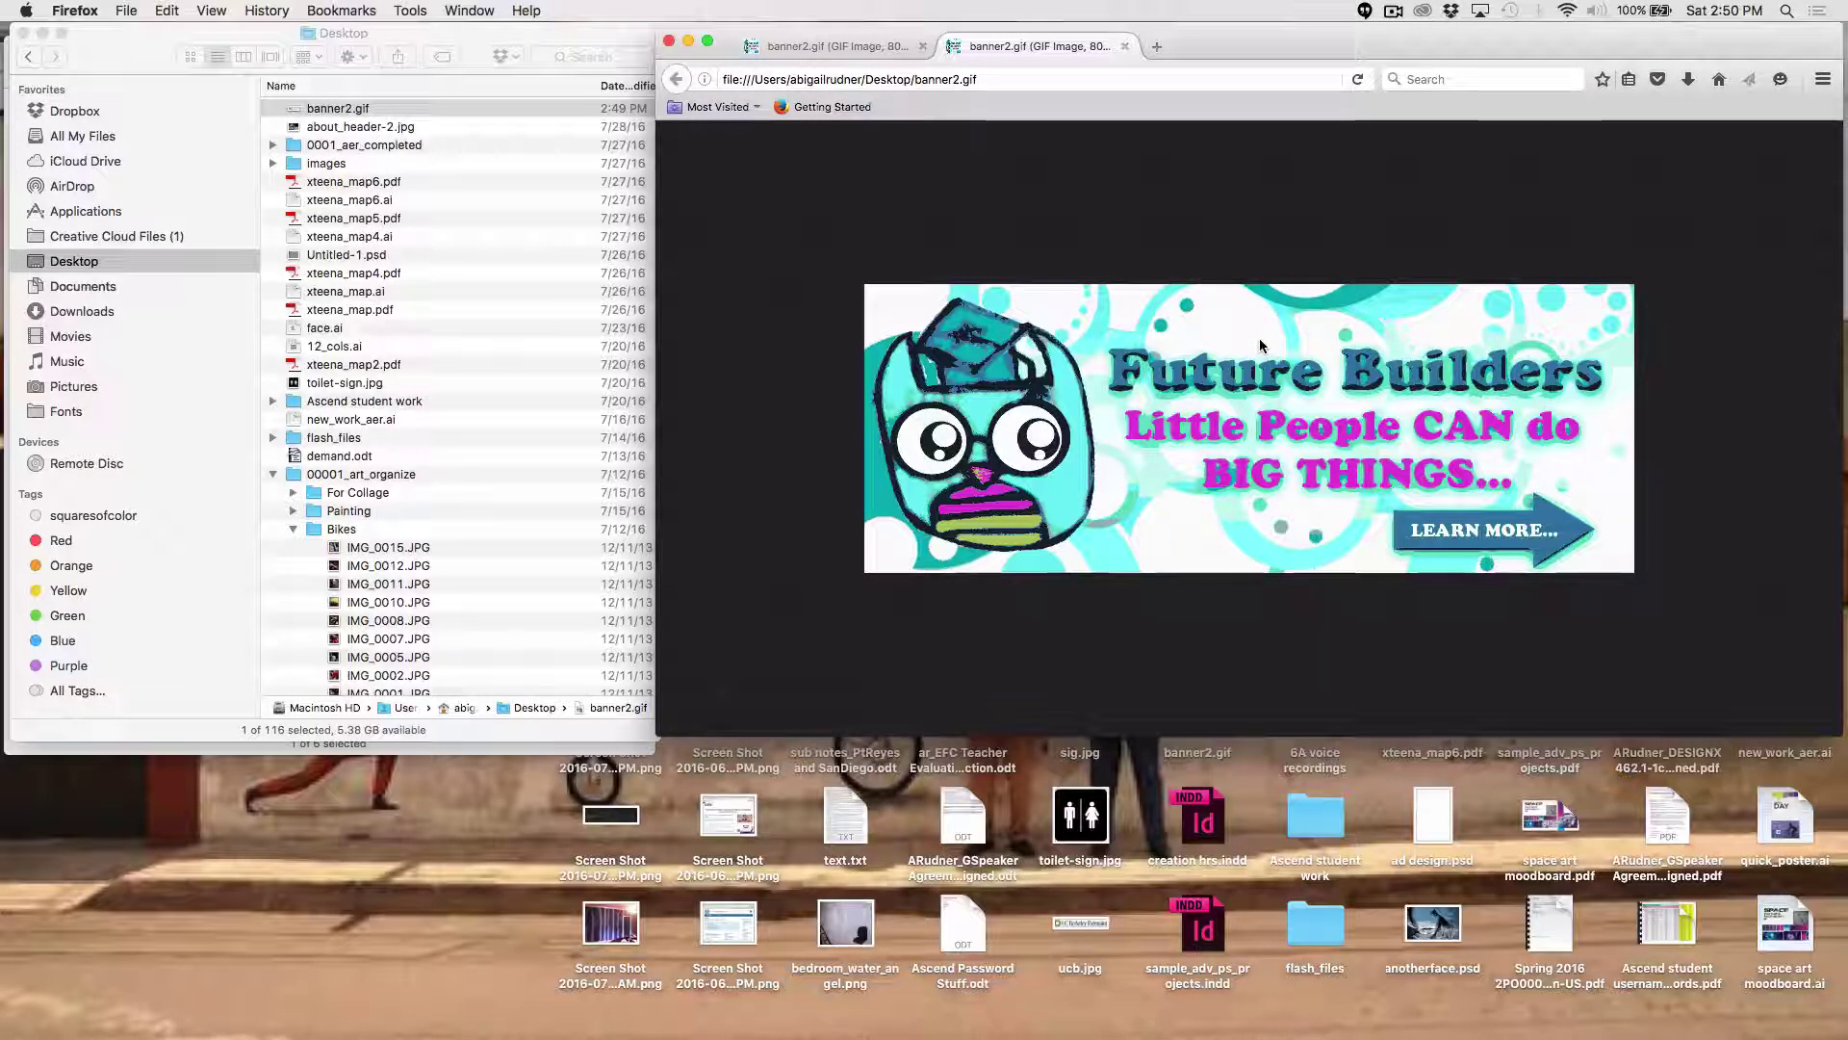
click(1124, 48)
- Switch to Photoshop and set the timeline's loop count to a custom value of 4
key(super+Tab)
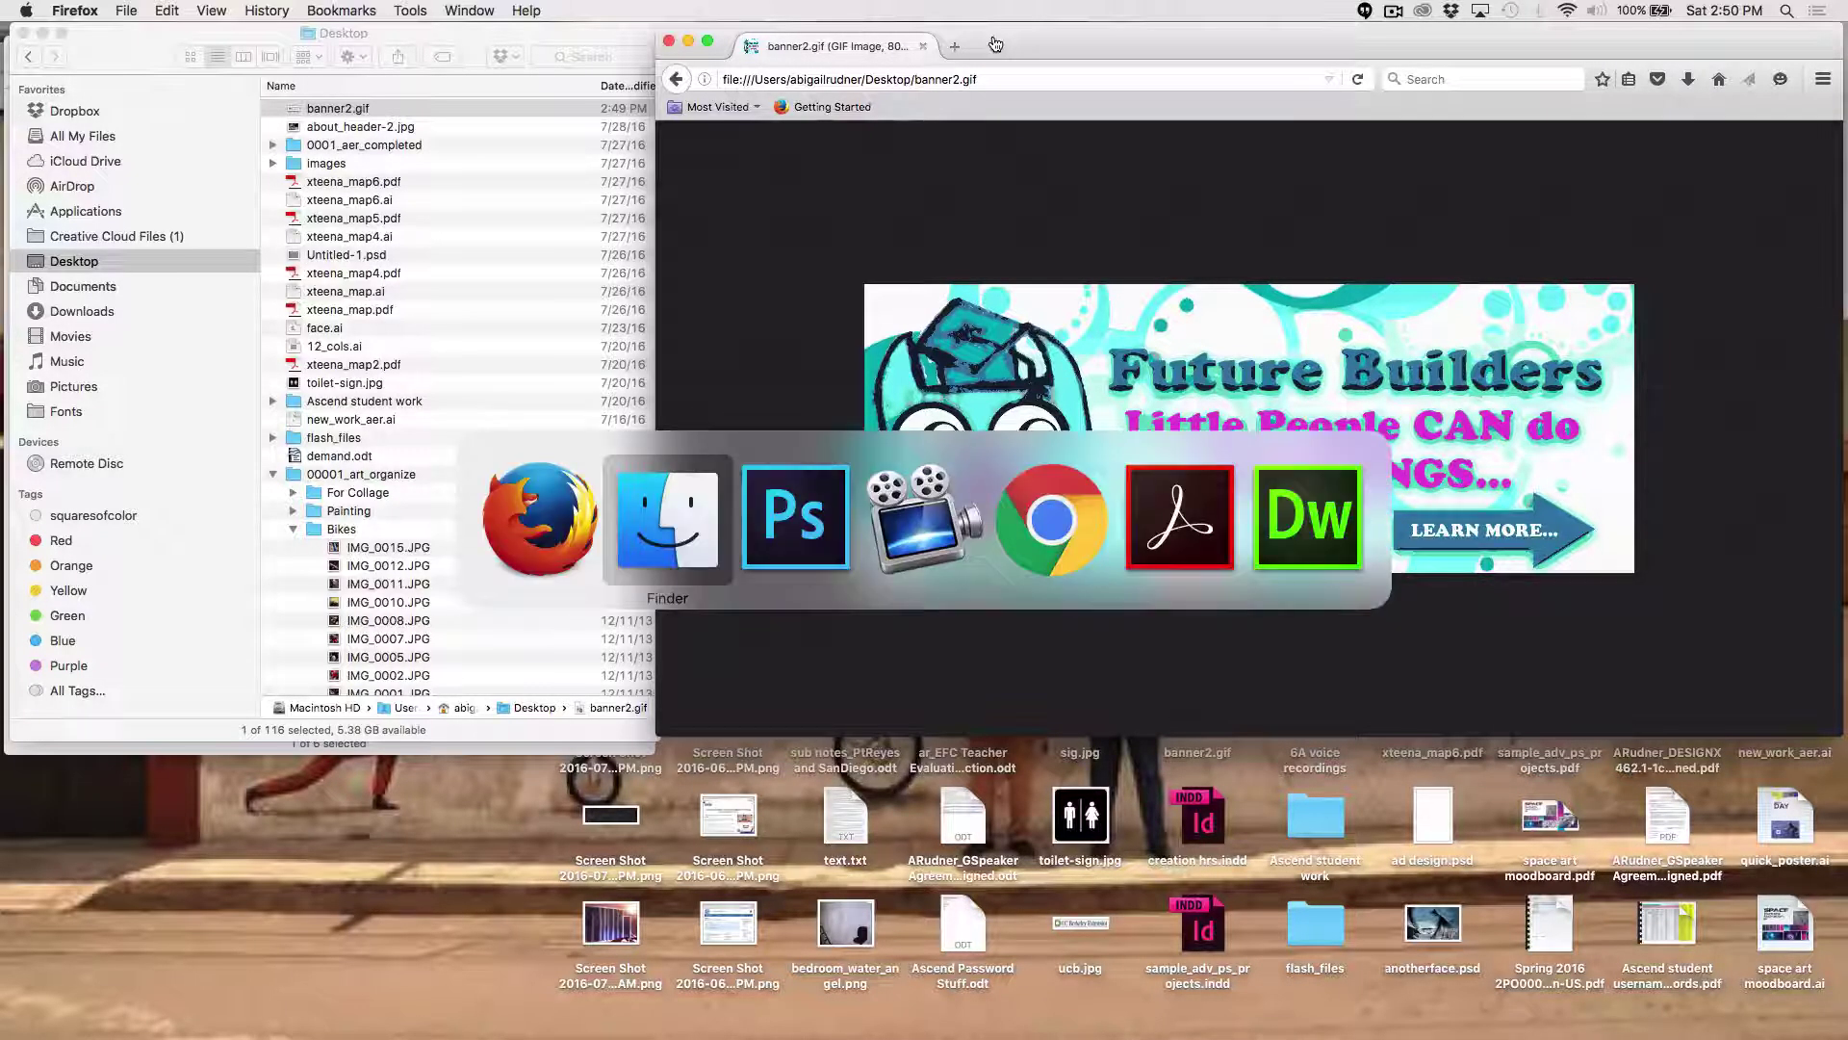
key(super+Tab)
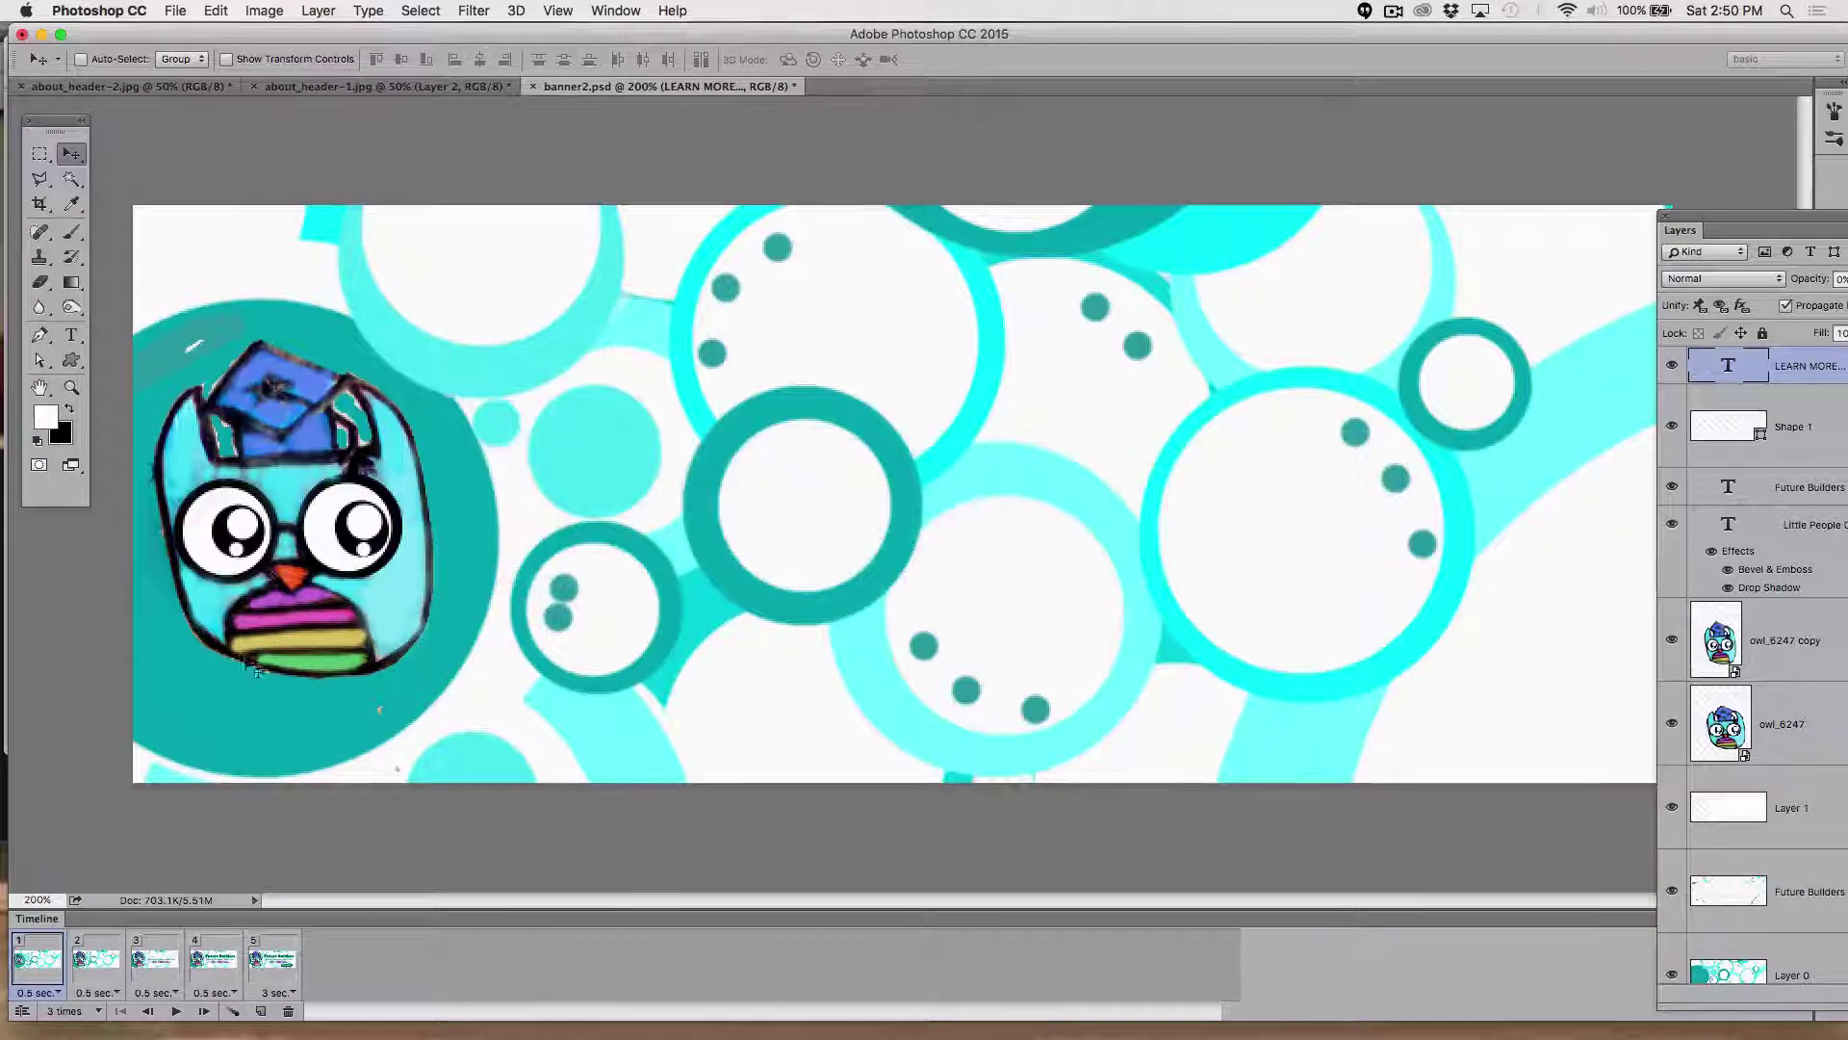
click(77, 1011)
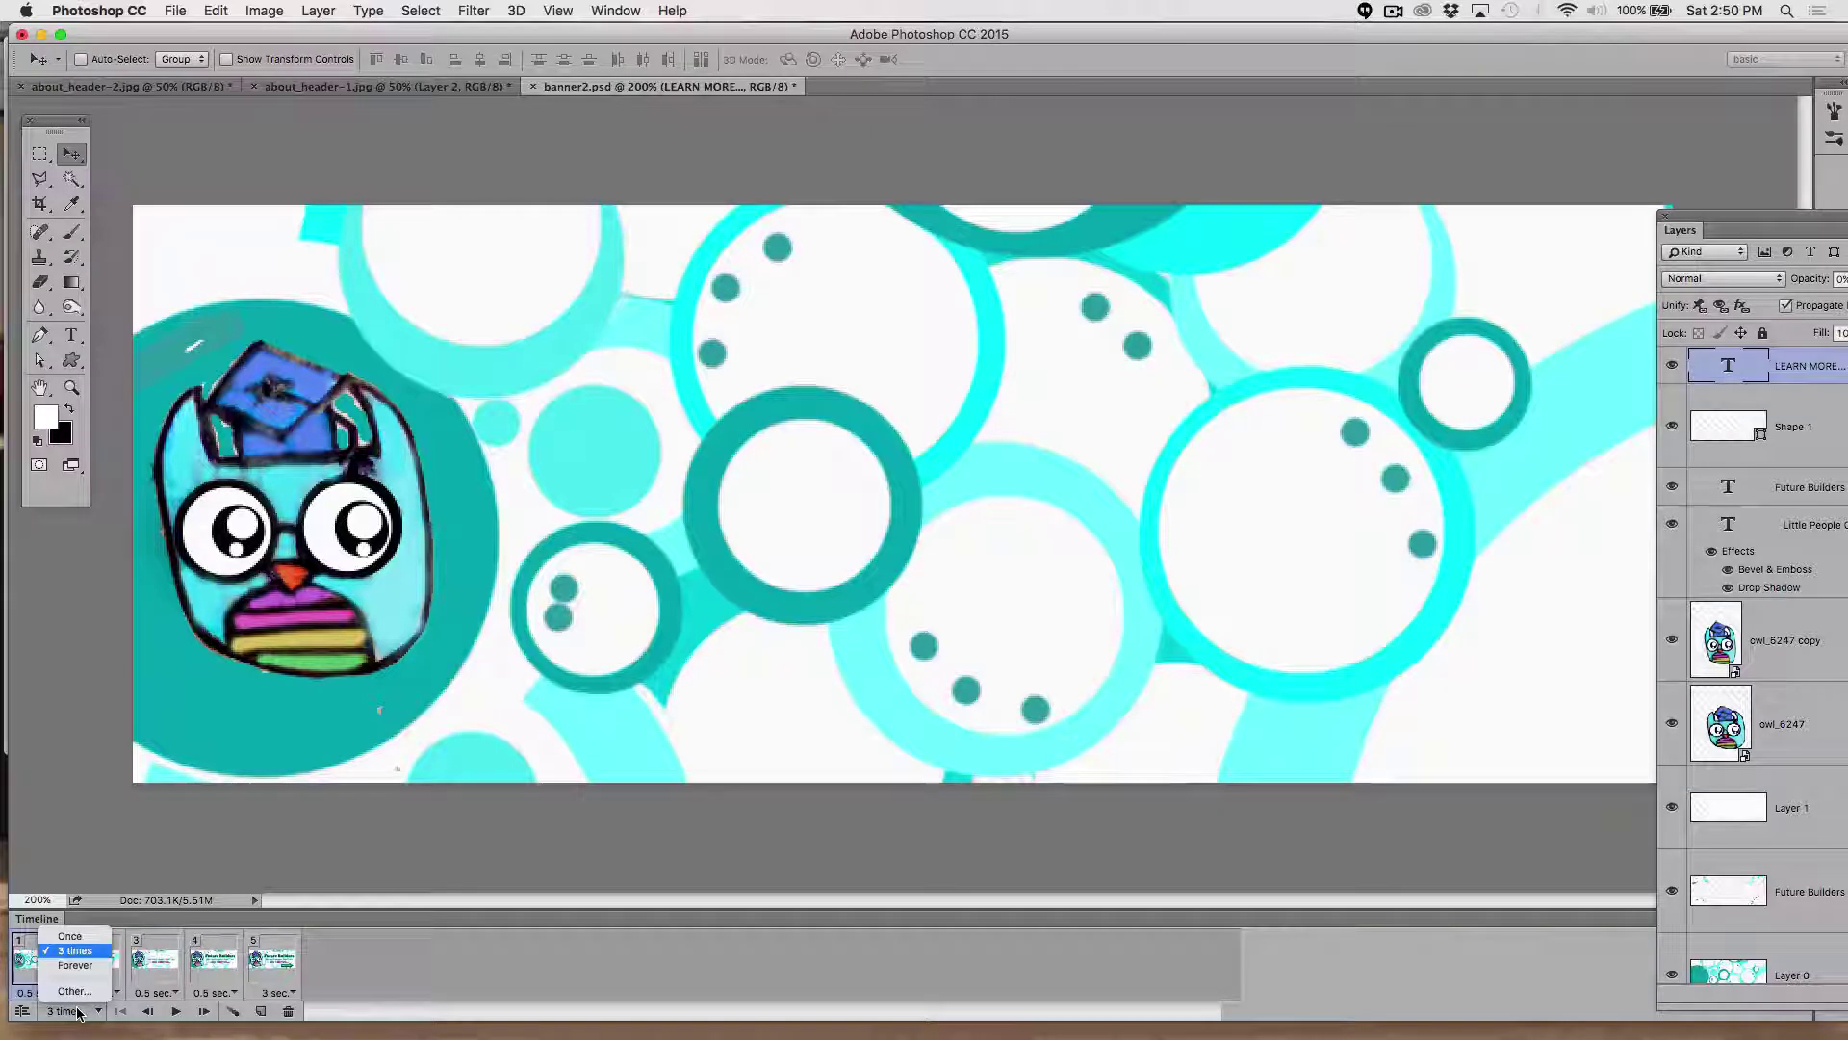
click(74, 990)
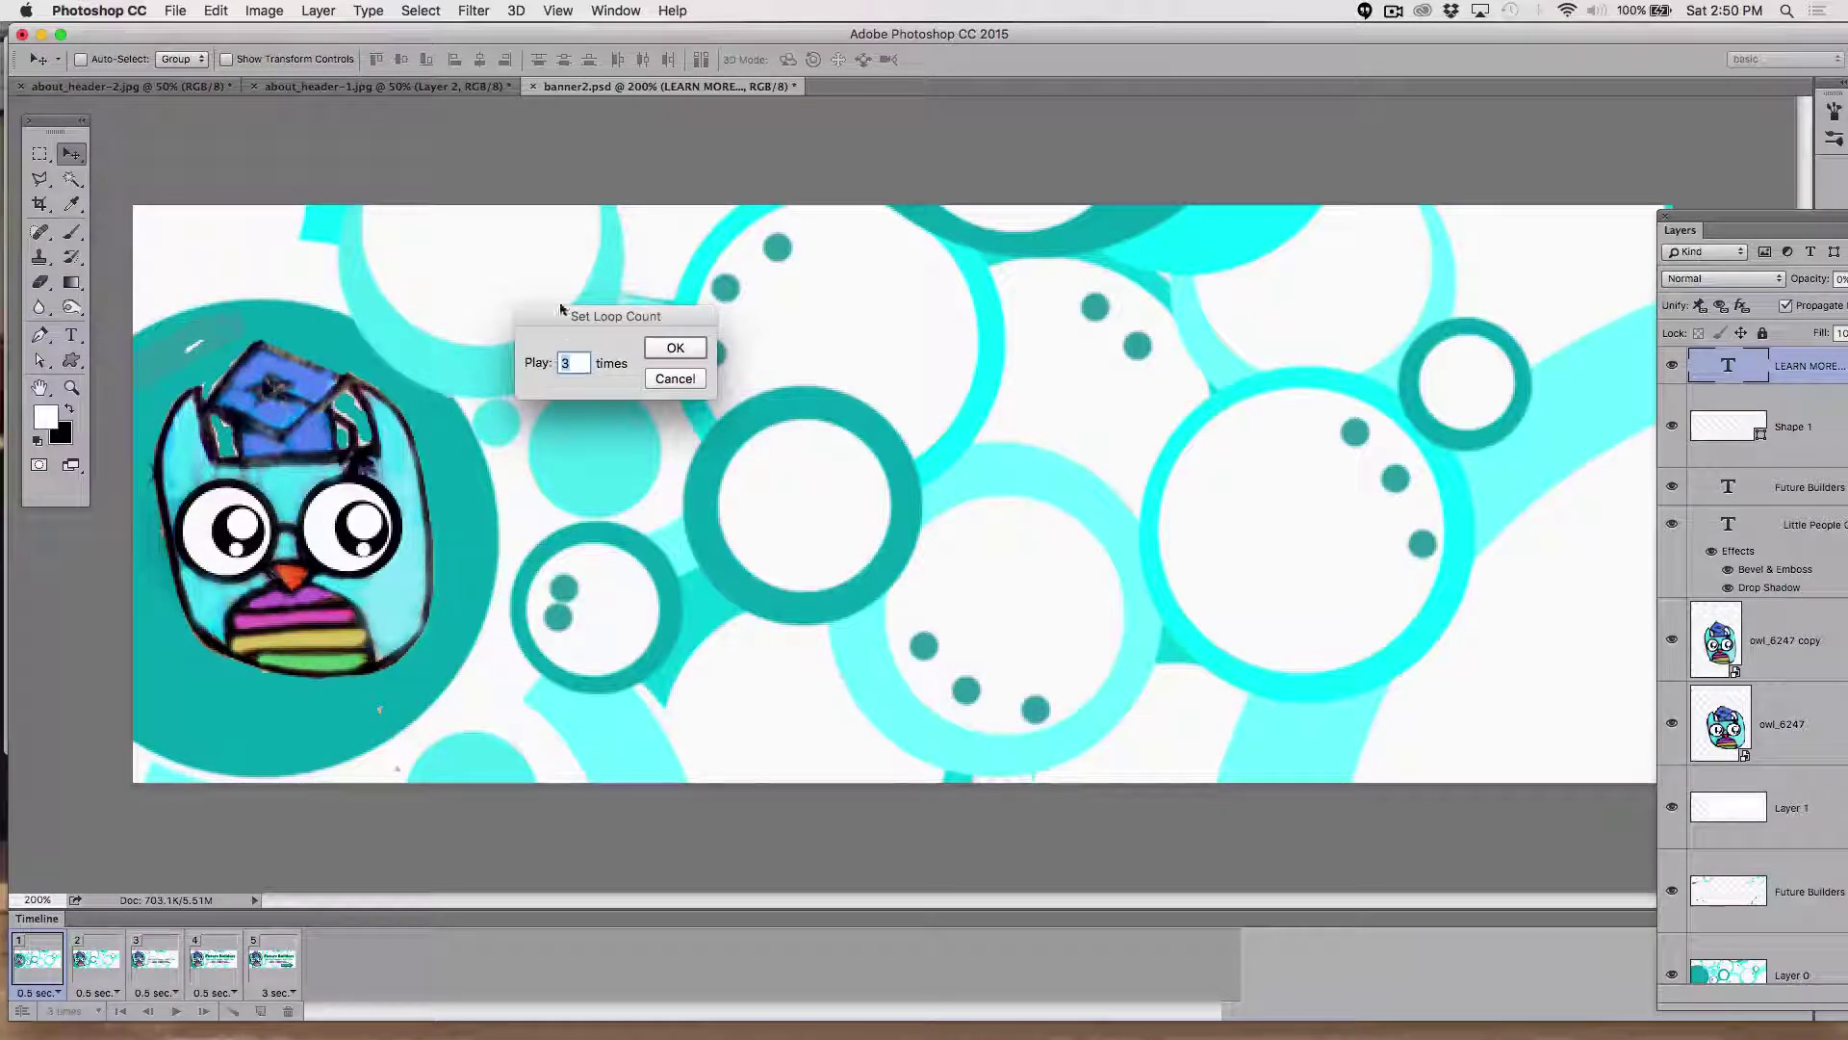
text(4)
click(689, 348)
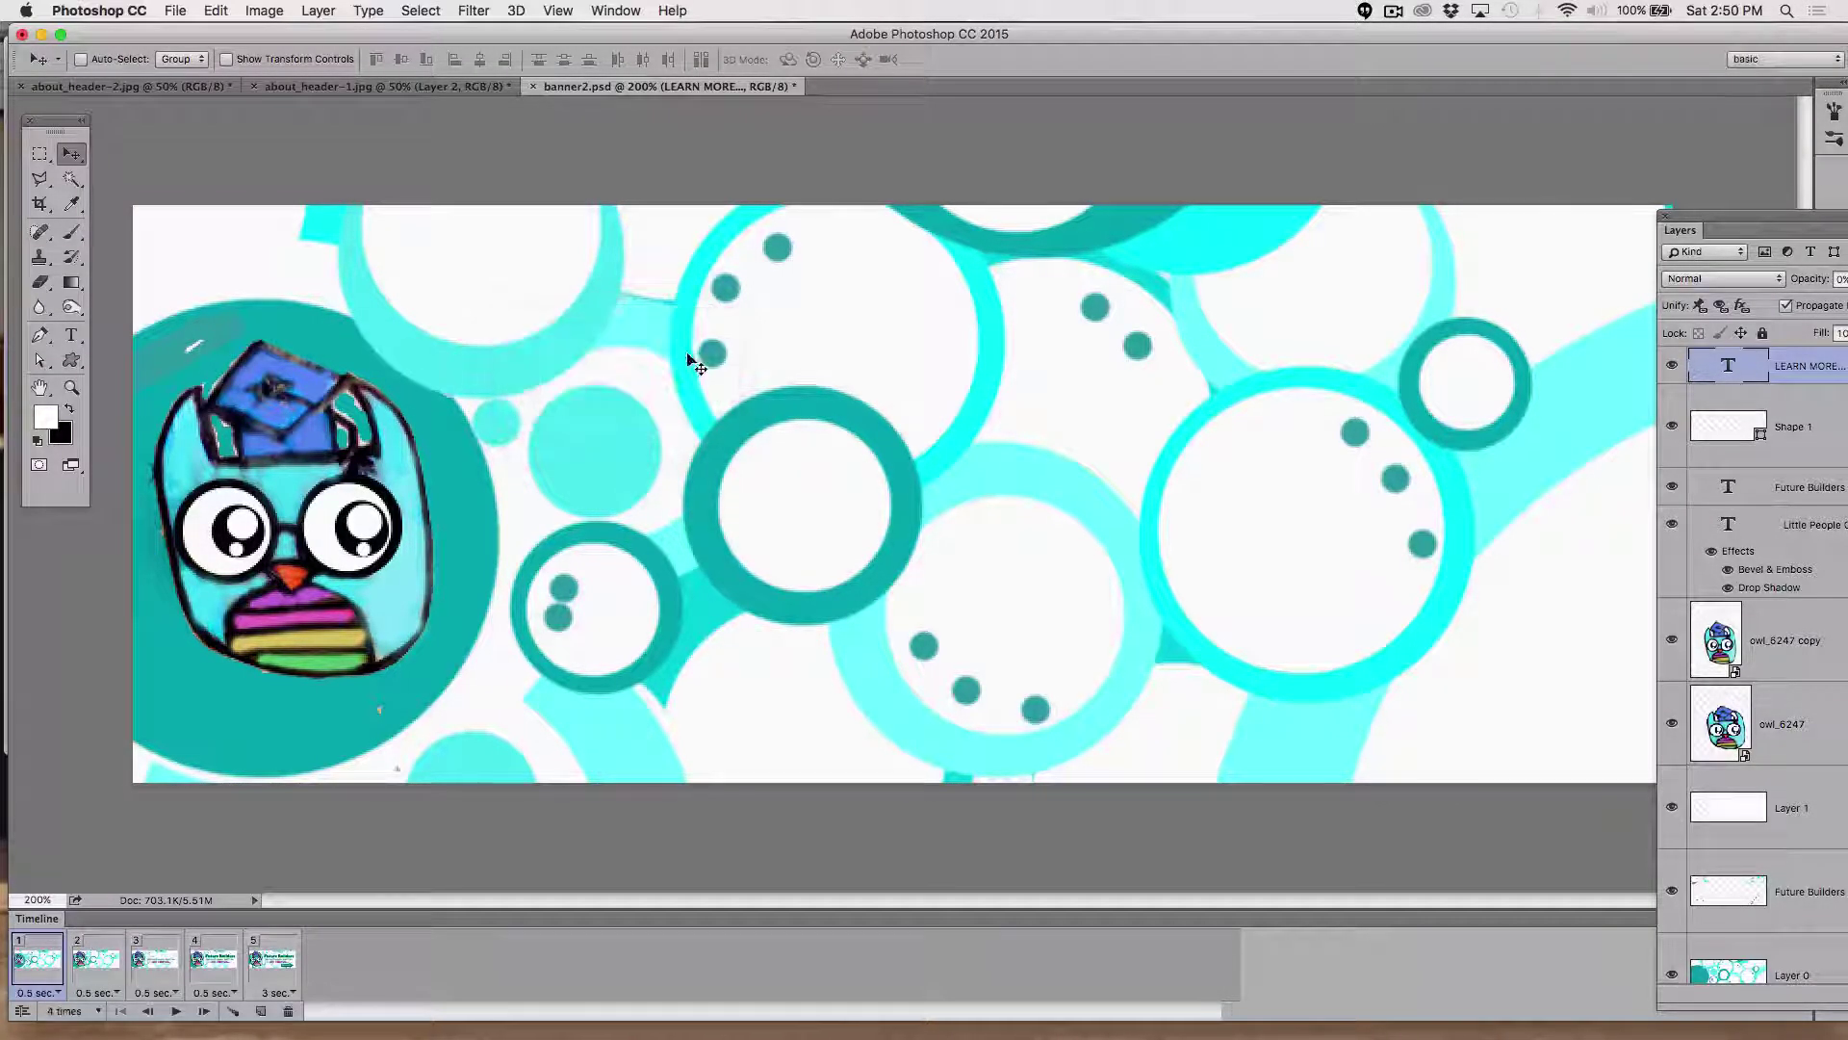
- Open Save for Web (Legacy) from File > Export
click(175, 11)
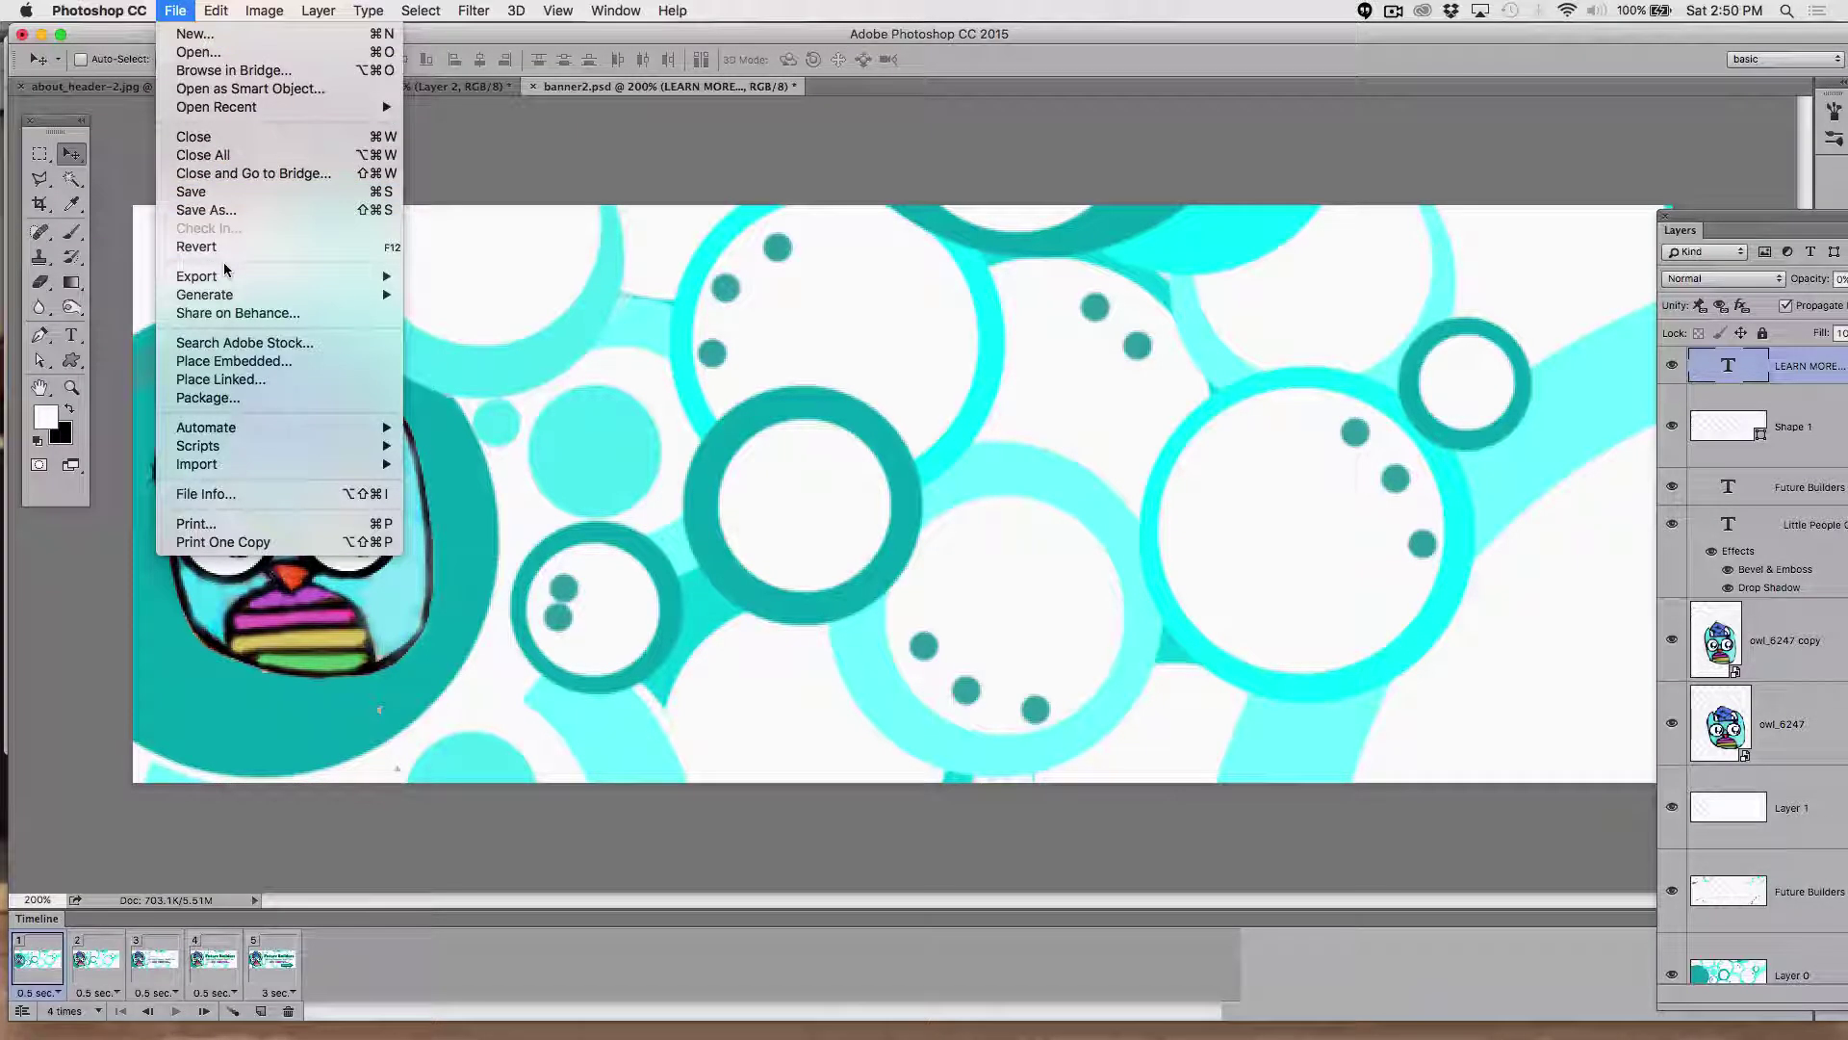
mouse_move(221, 279)
click(536, 356)
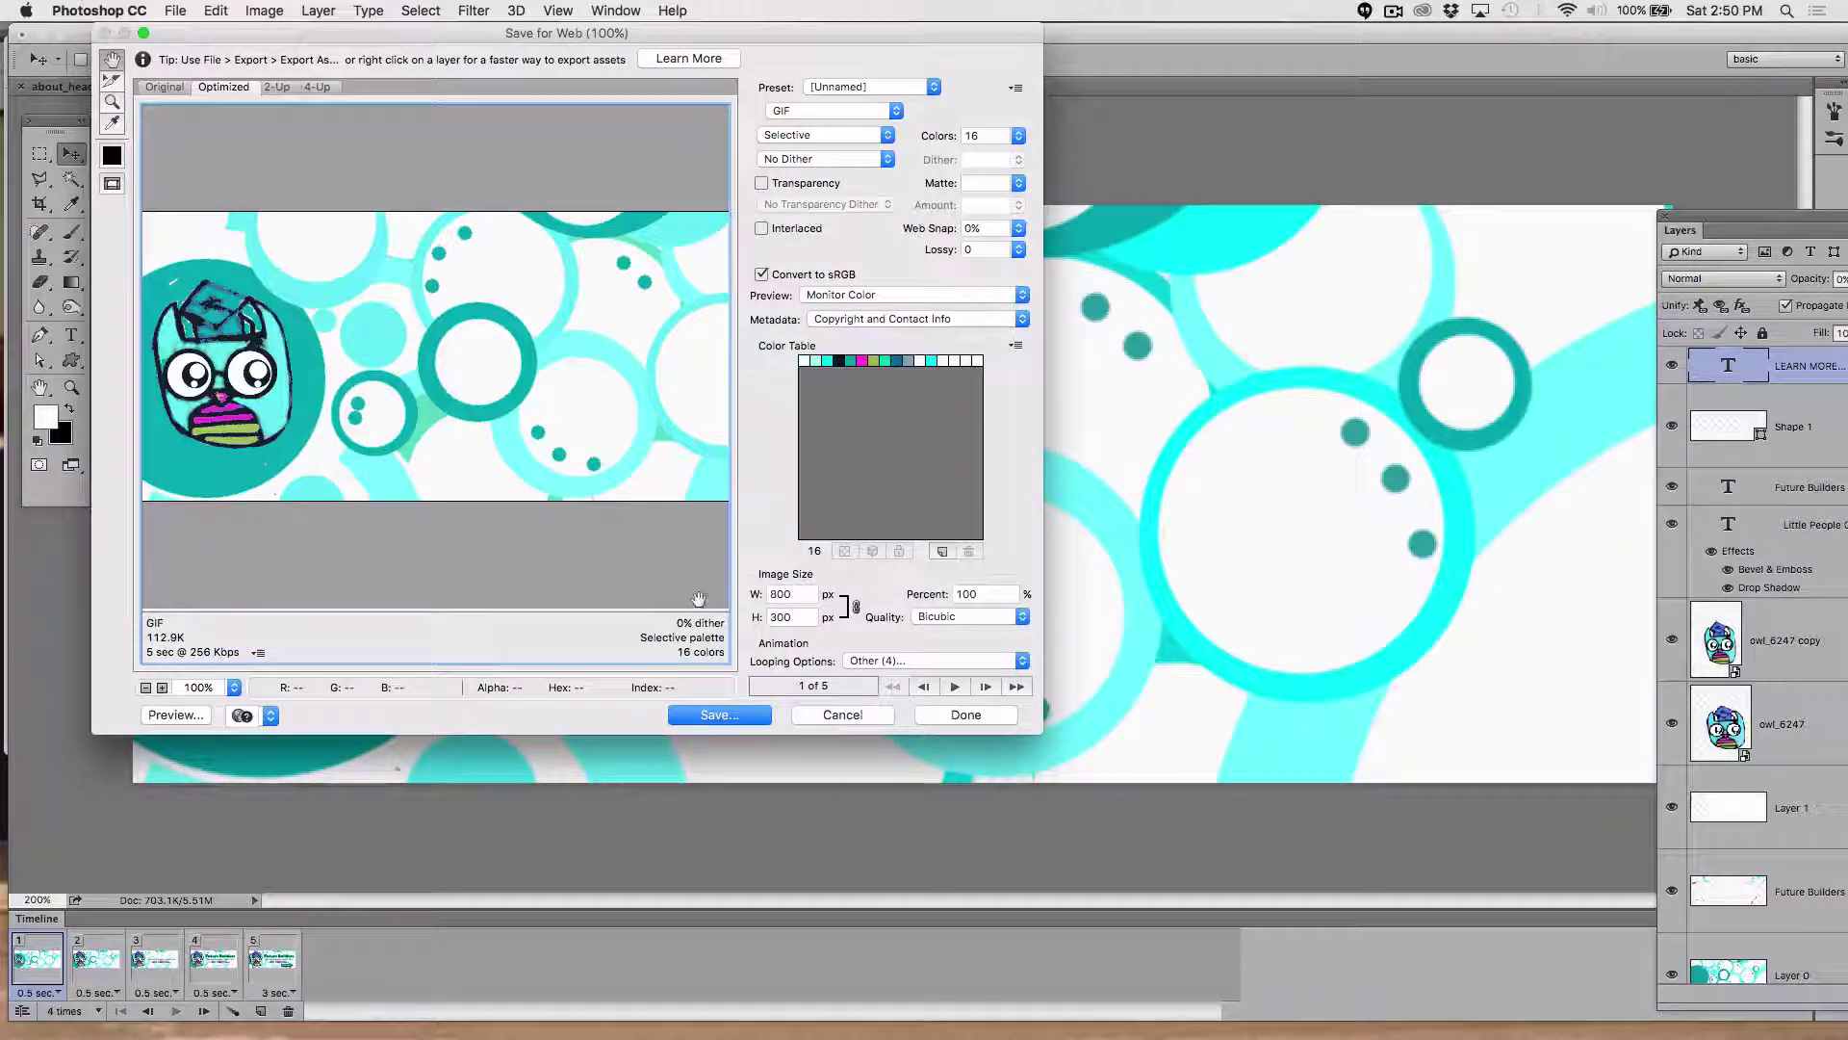
- Save the 16-colour GIF to the Desktop as banner3.gif, then switch to Firefox
click(717, 715)
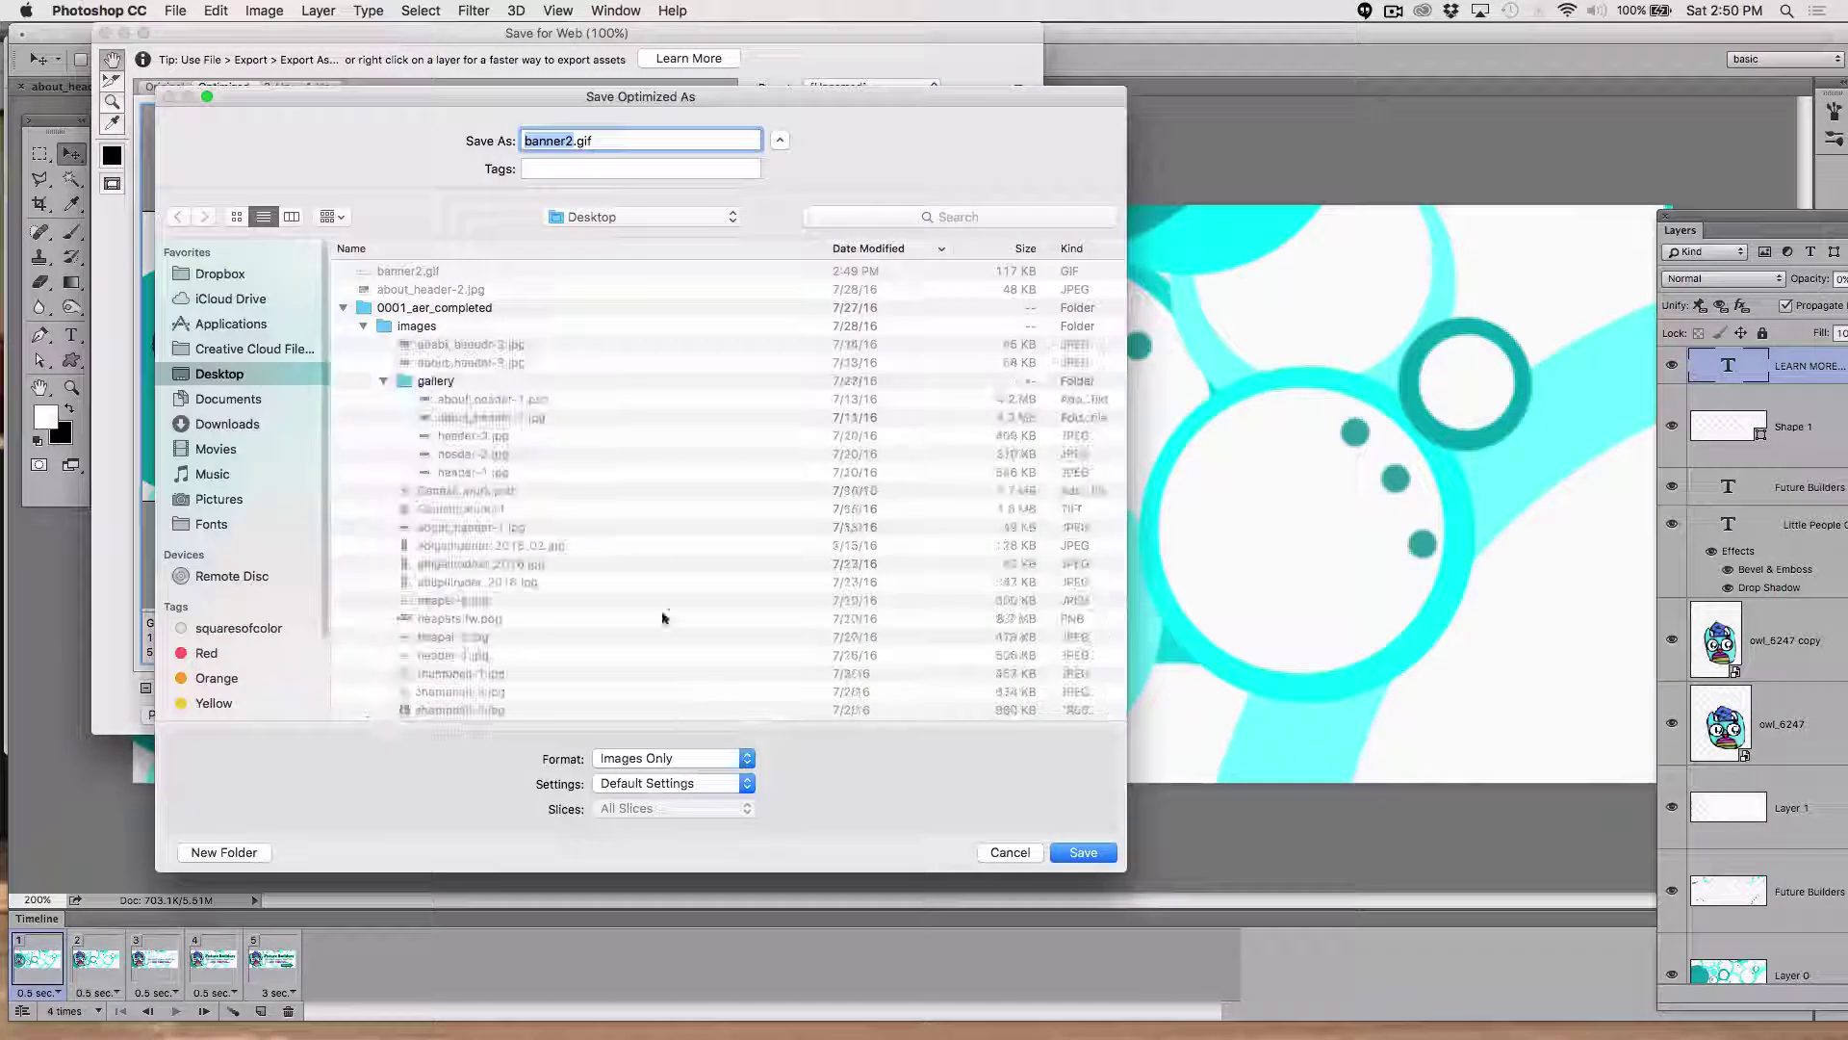
click(574, 141)
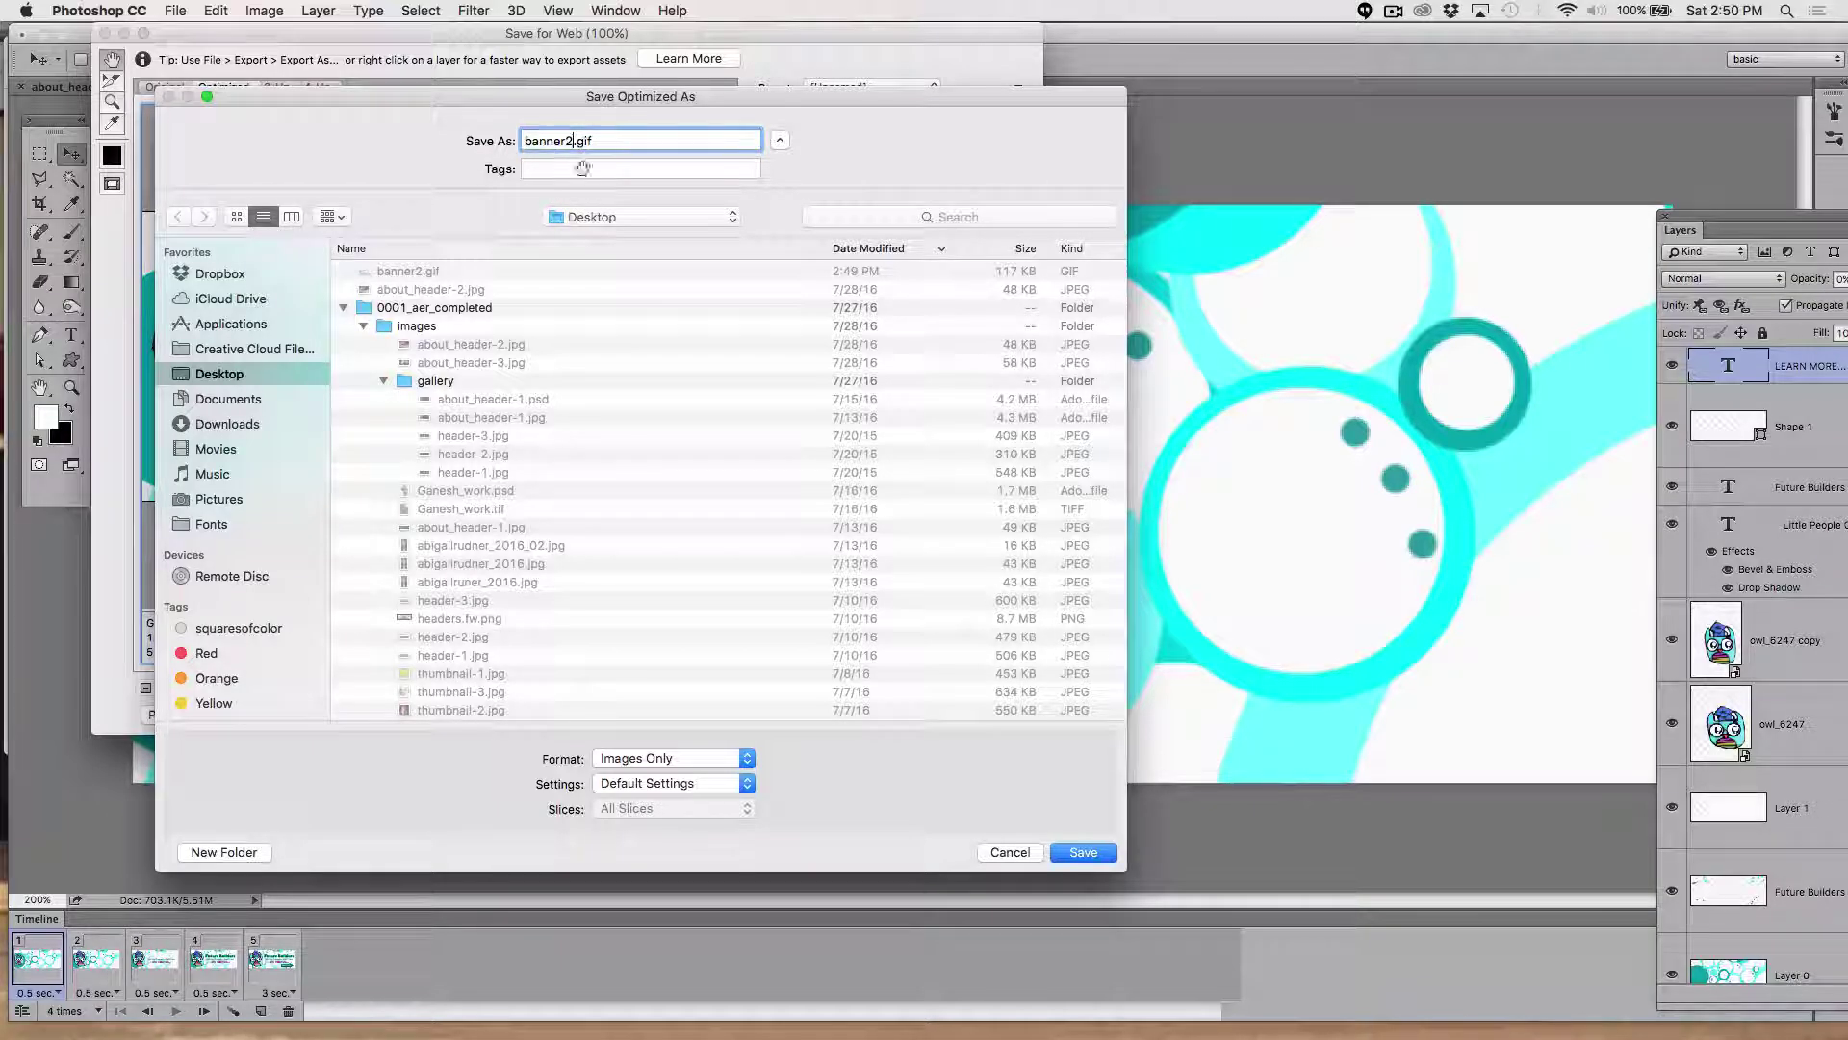
key(BackSpace)
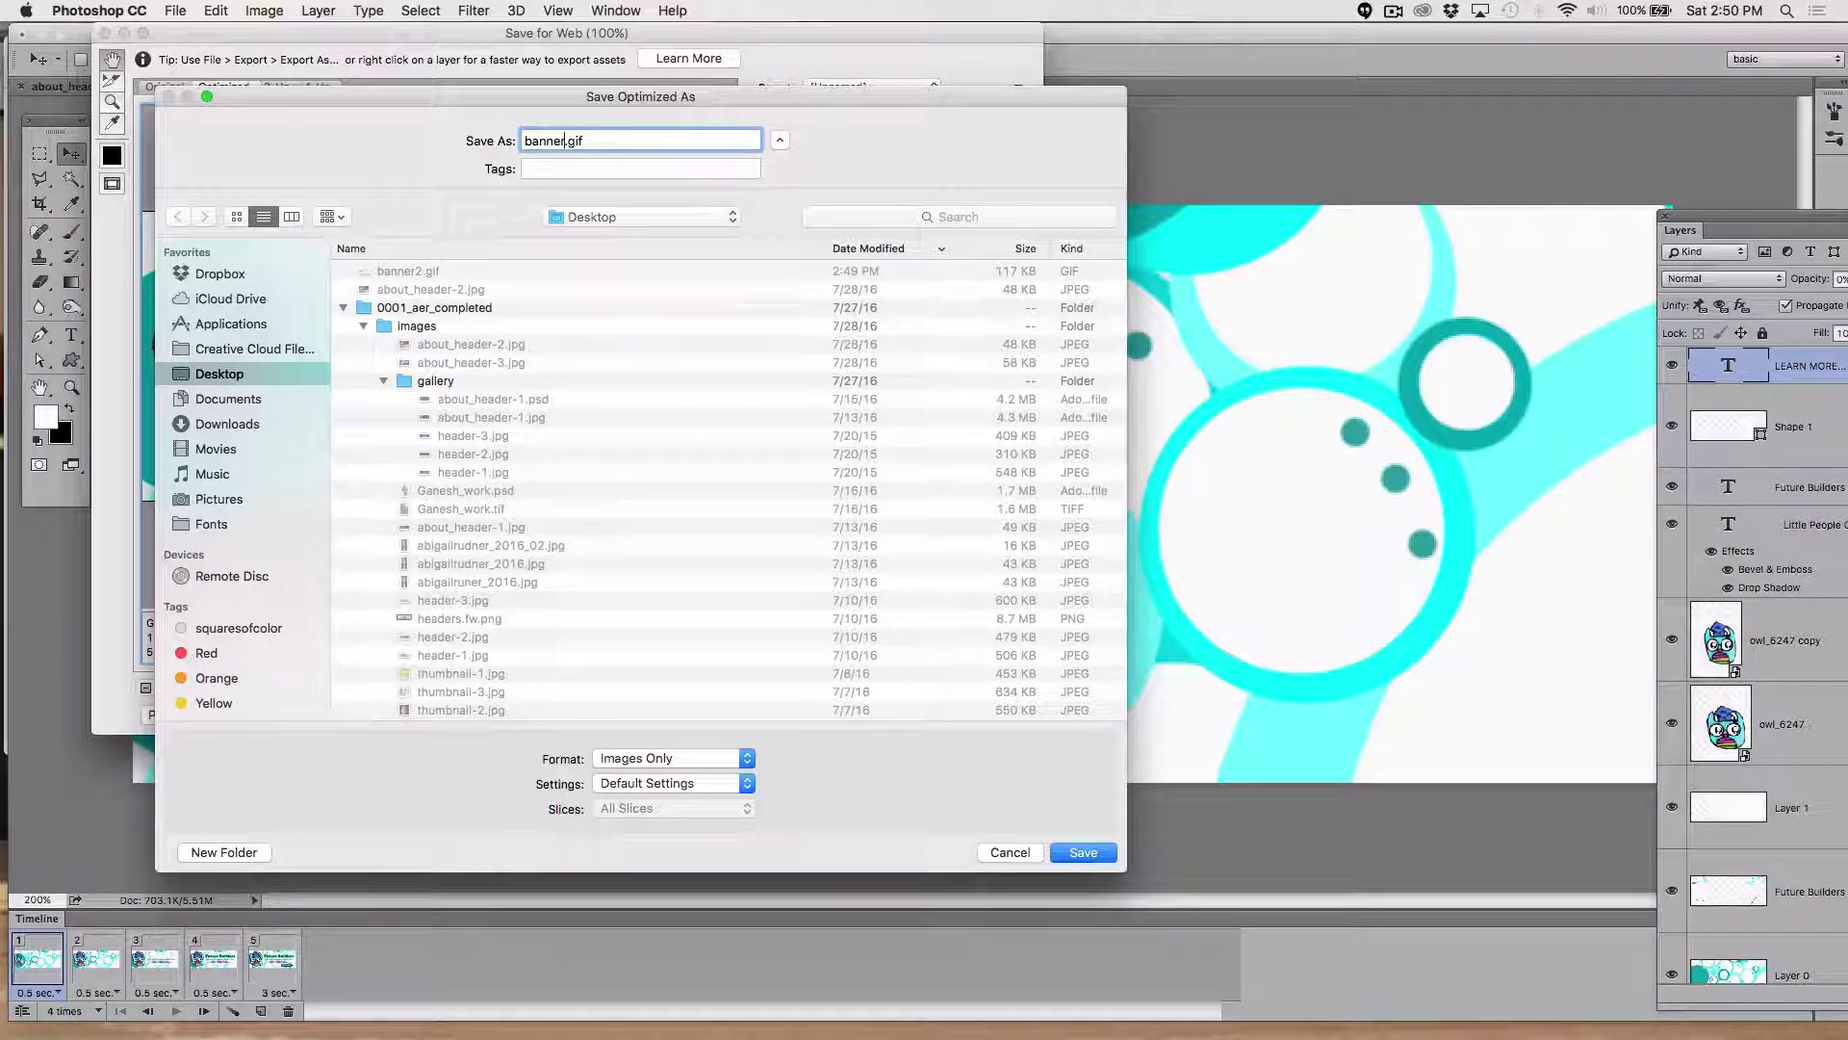
click(1085, 853)
key(super+Tab)
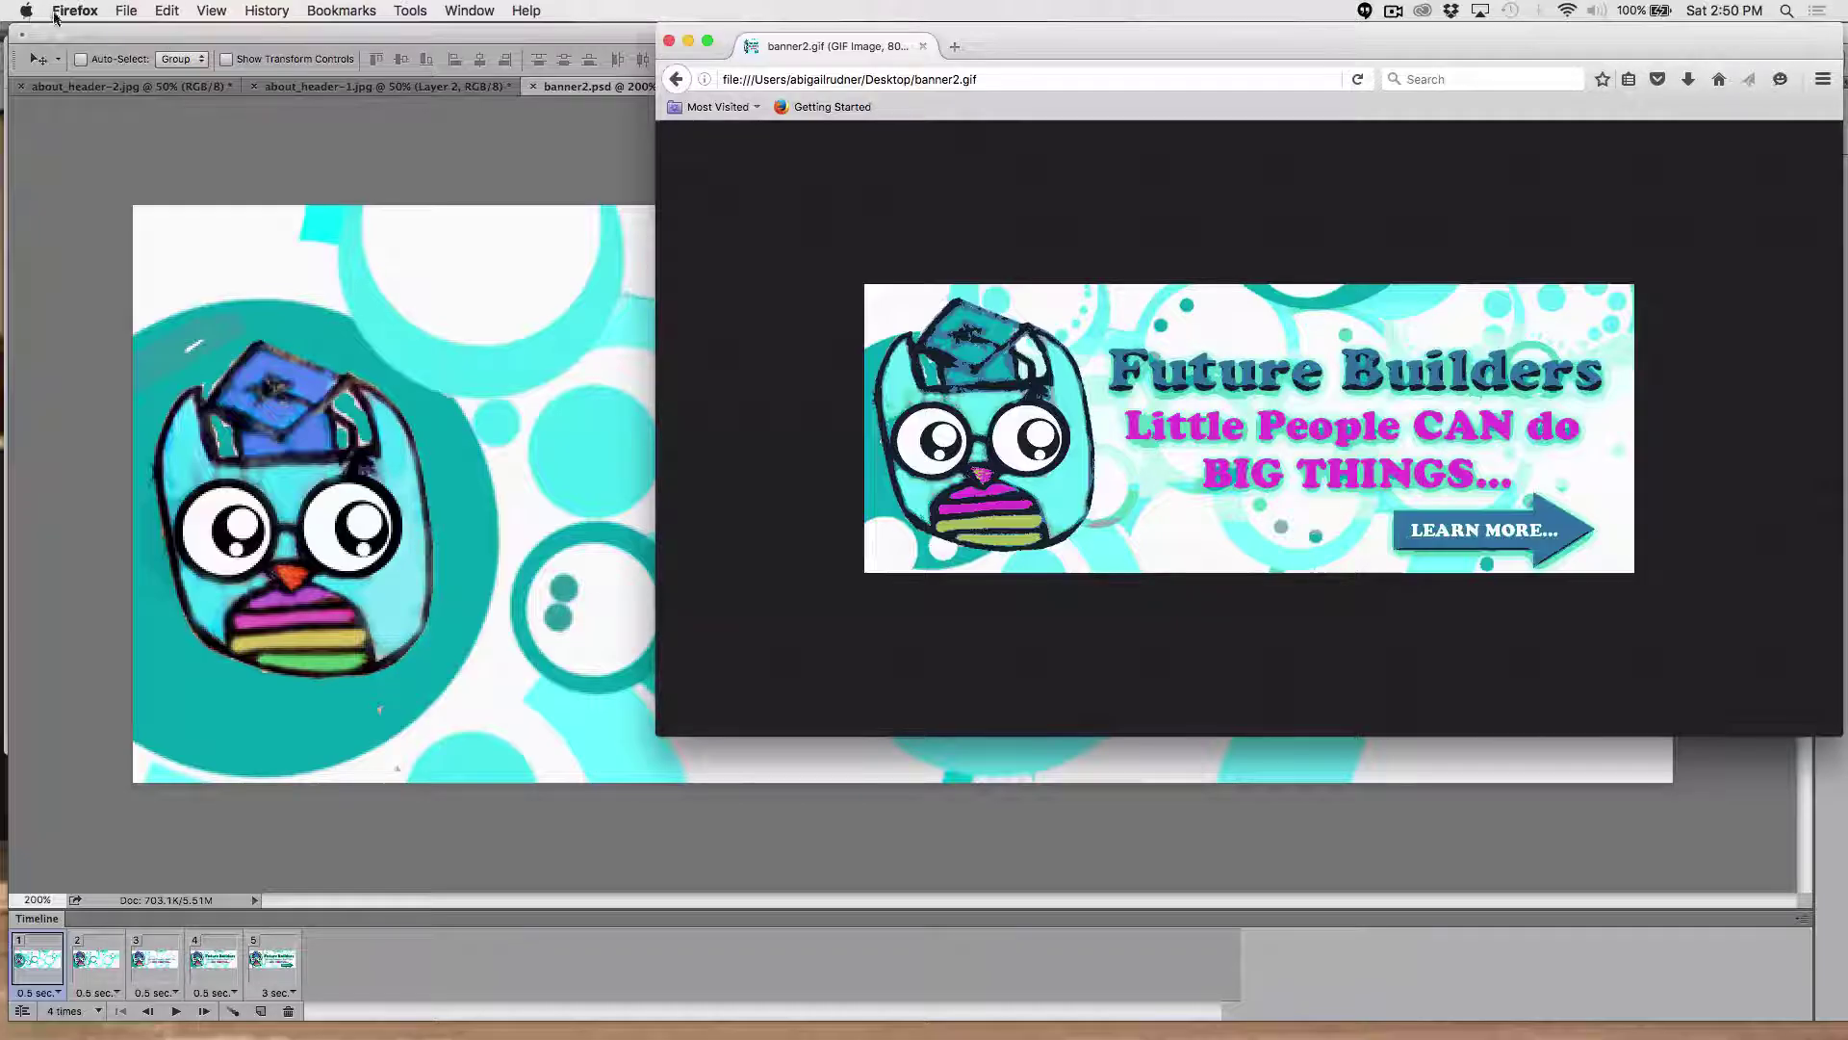
- Drag banner3.gif from Finder into Firefox to preview it, then hide Firefox
key(super+Tab)
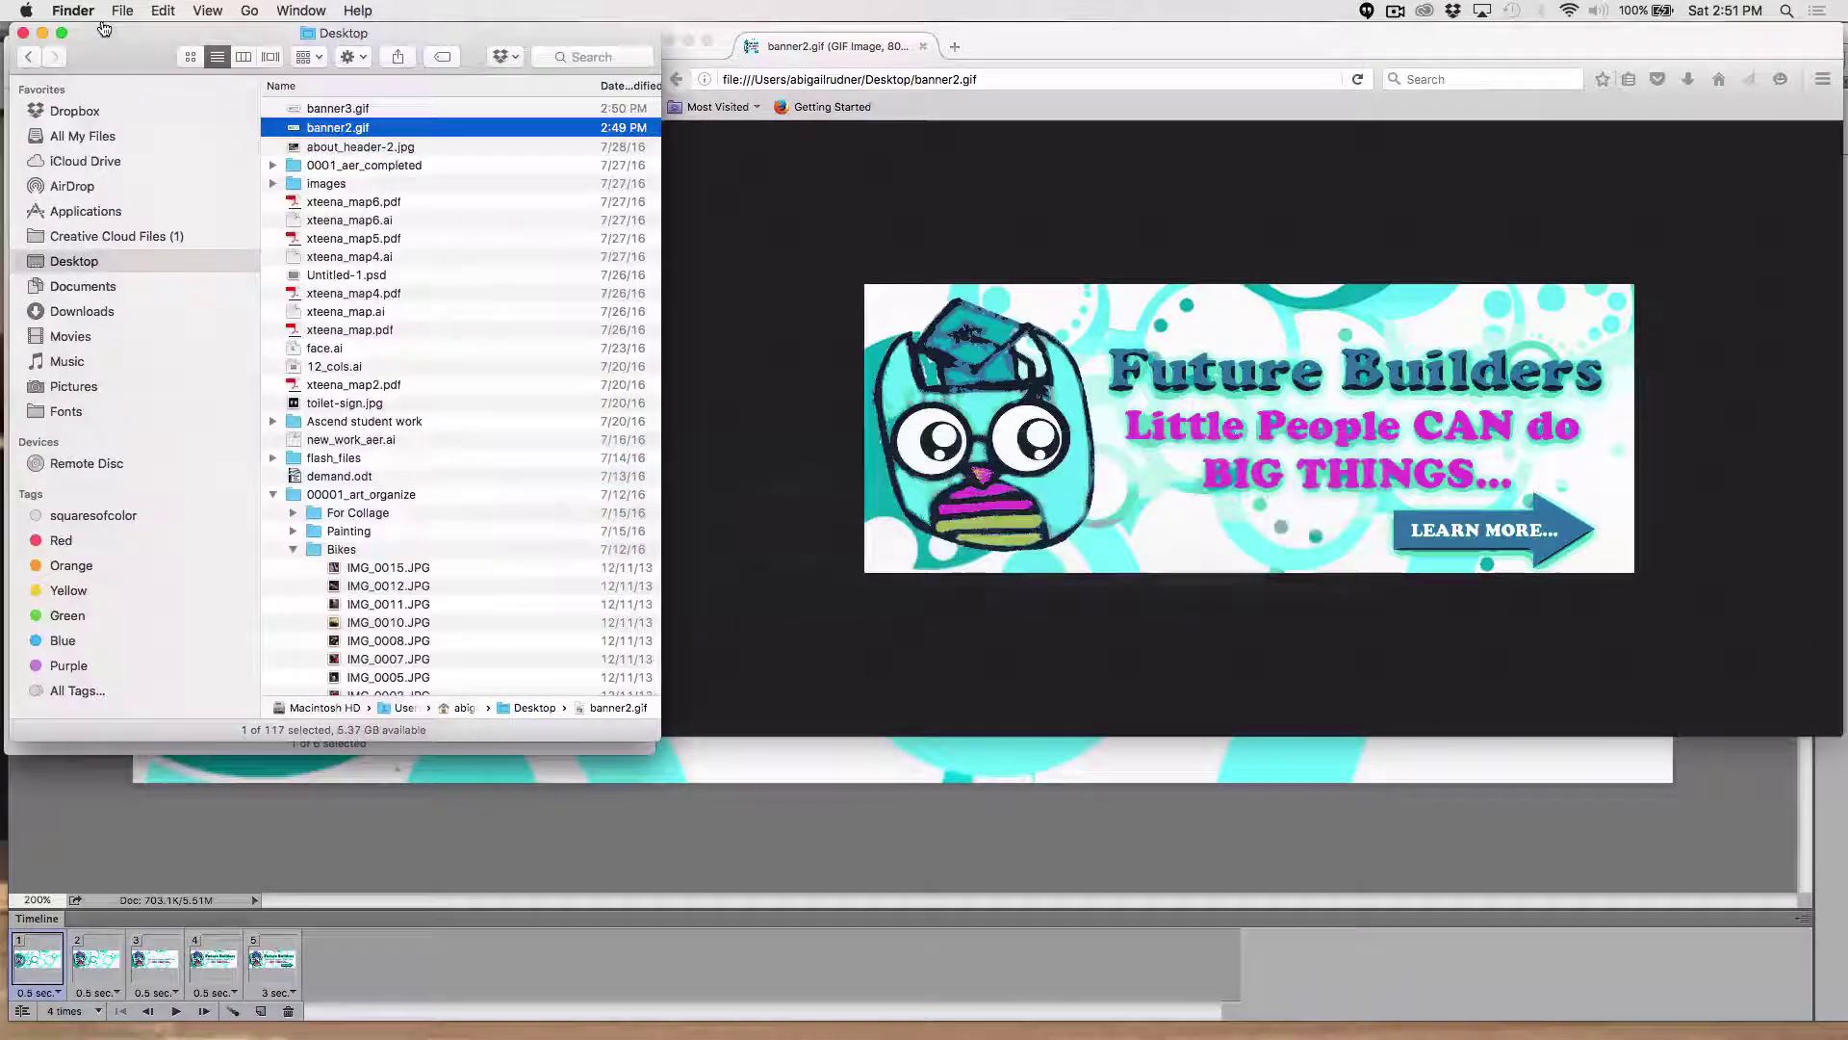
click(355, 107)
drag(355, 108, 1051, 377)
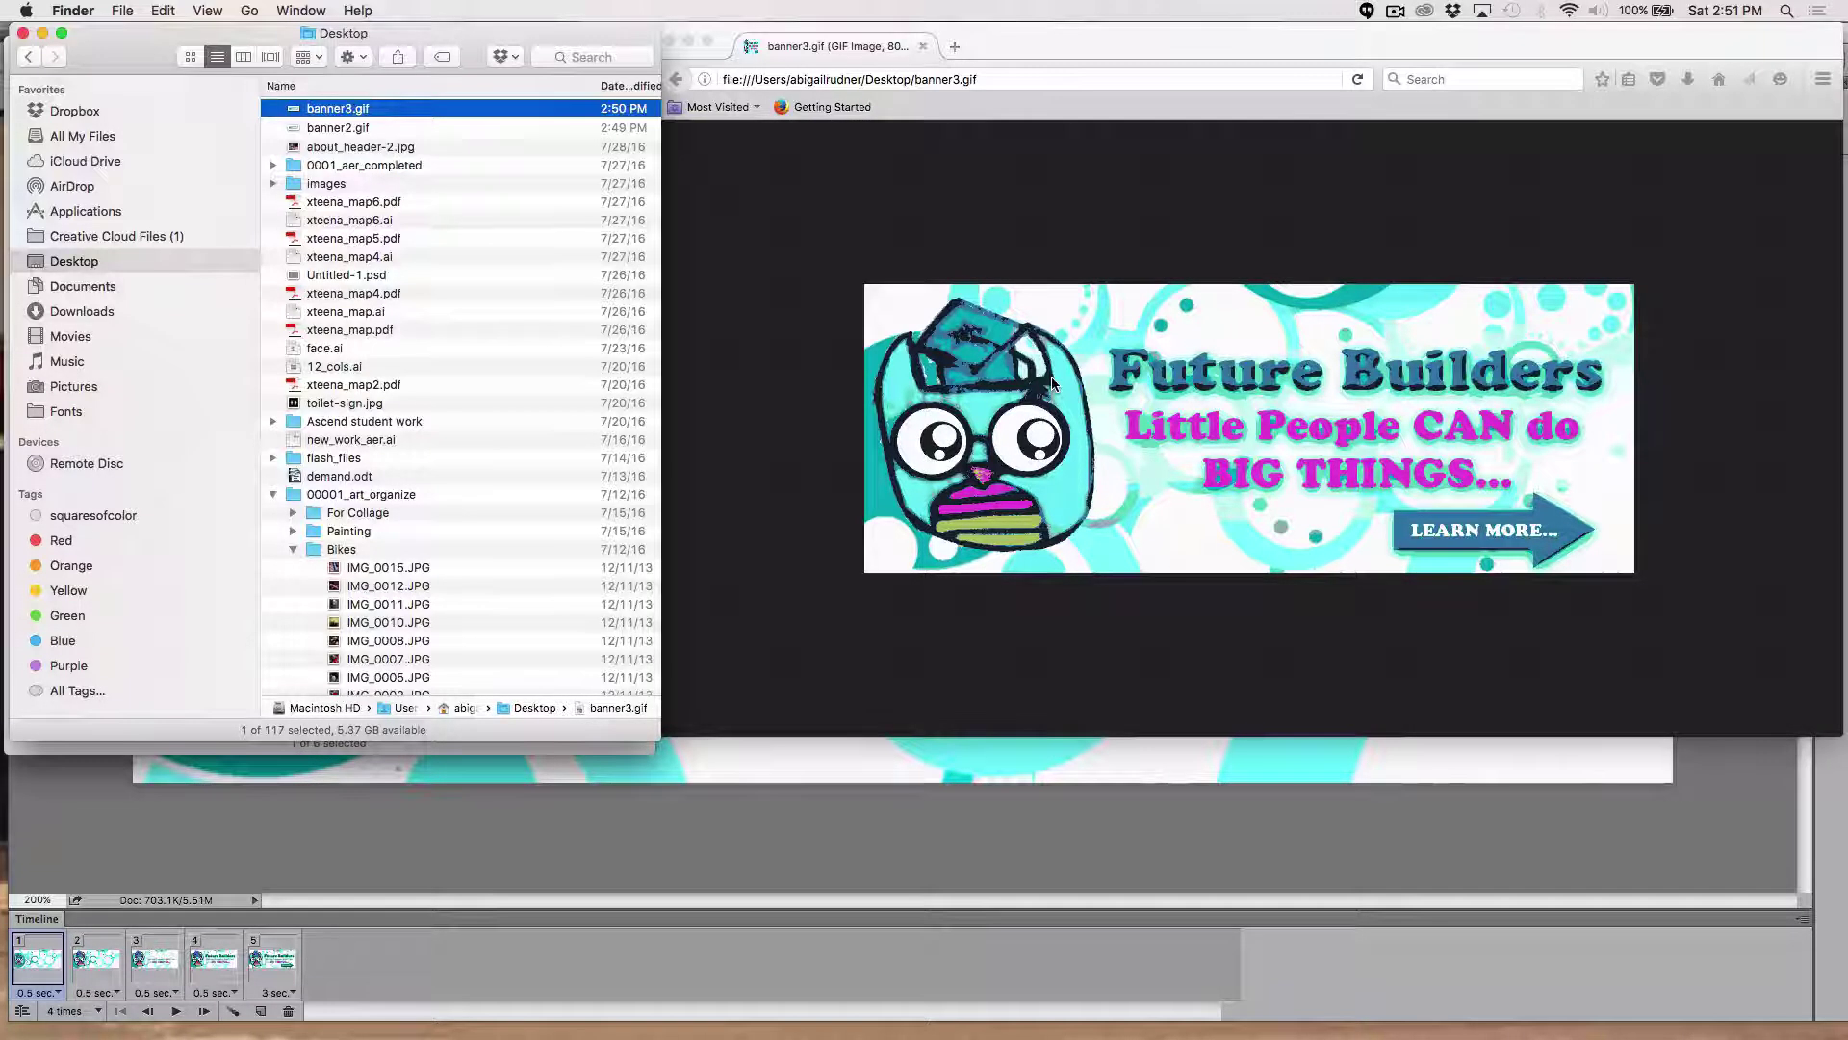
key(super+q)
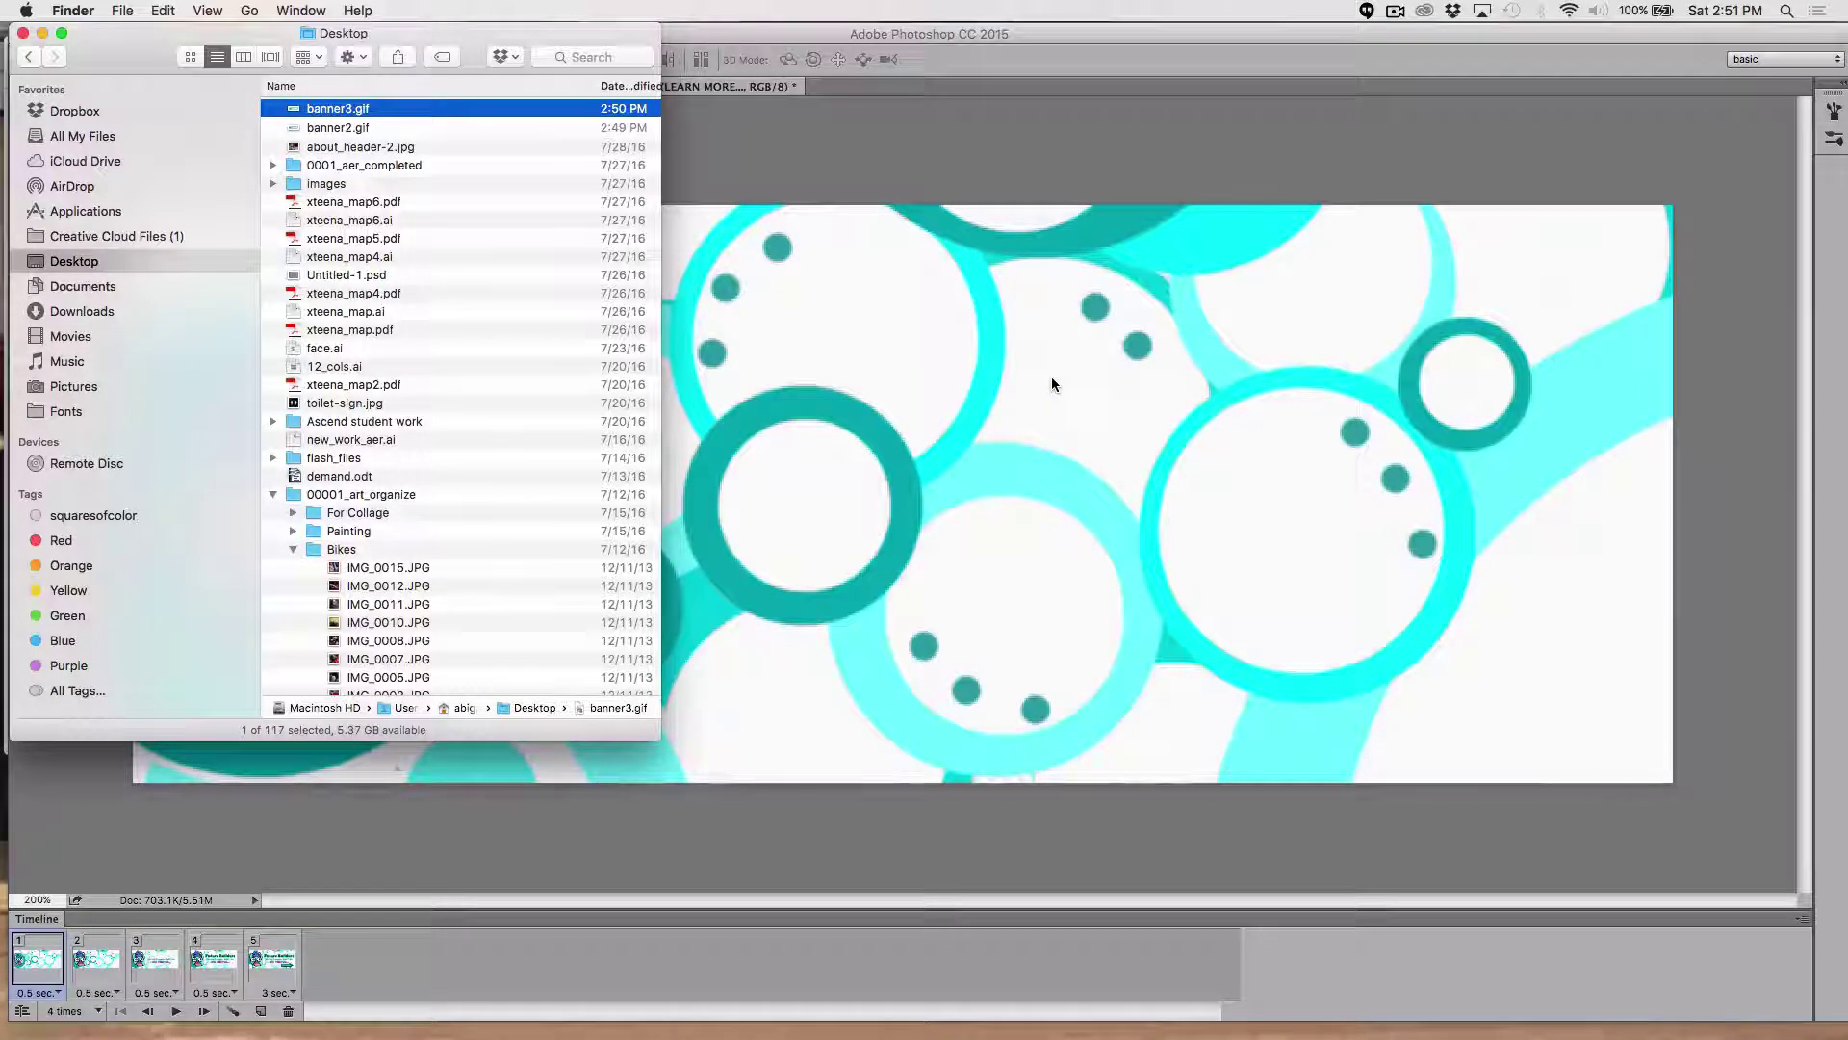
key(super+Tab)
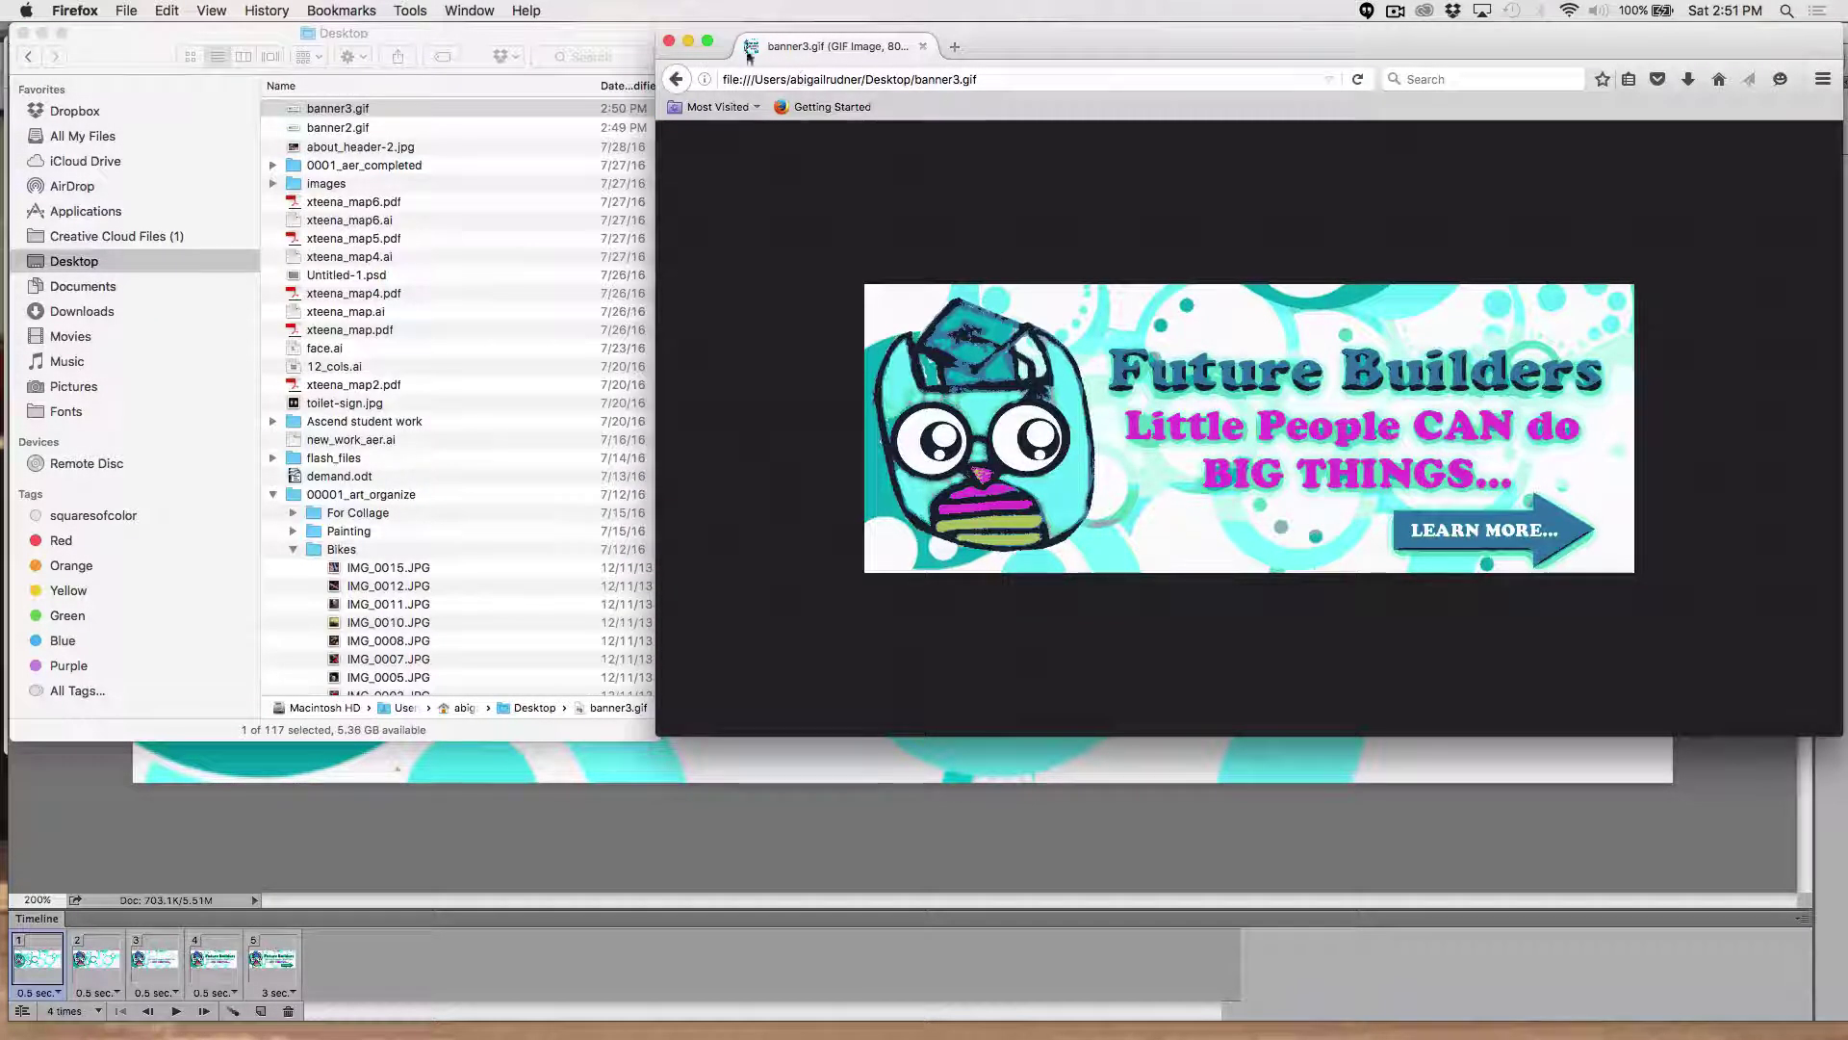
- Open banner3.gif from Finder in a fresh Firefox tab
click(953, 48)
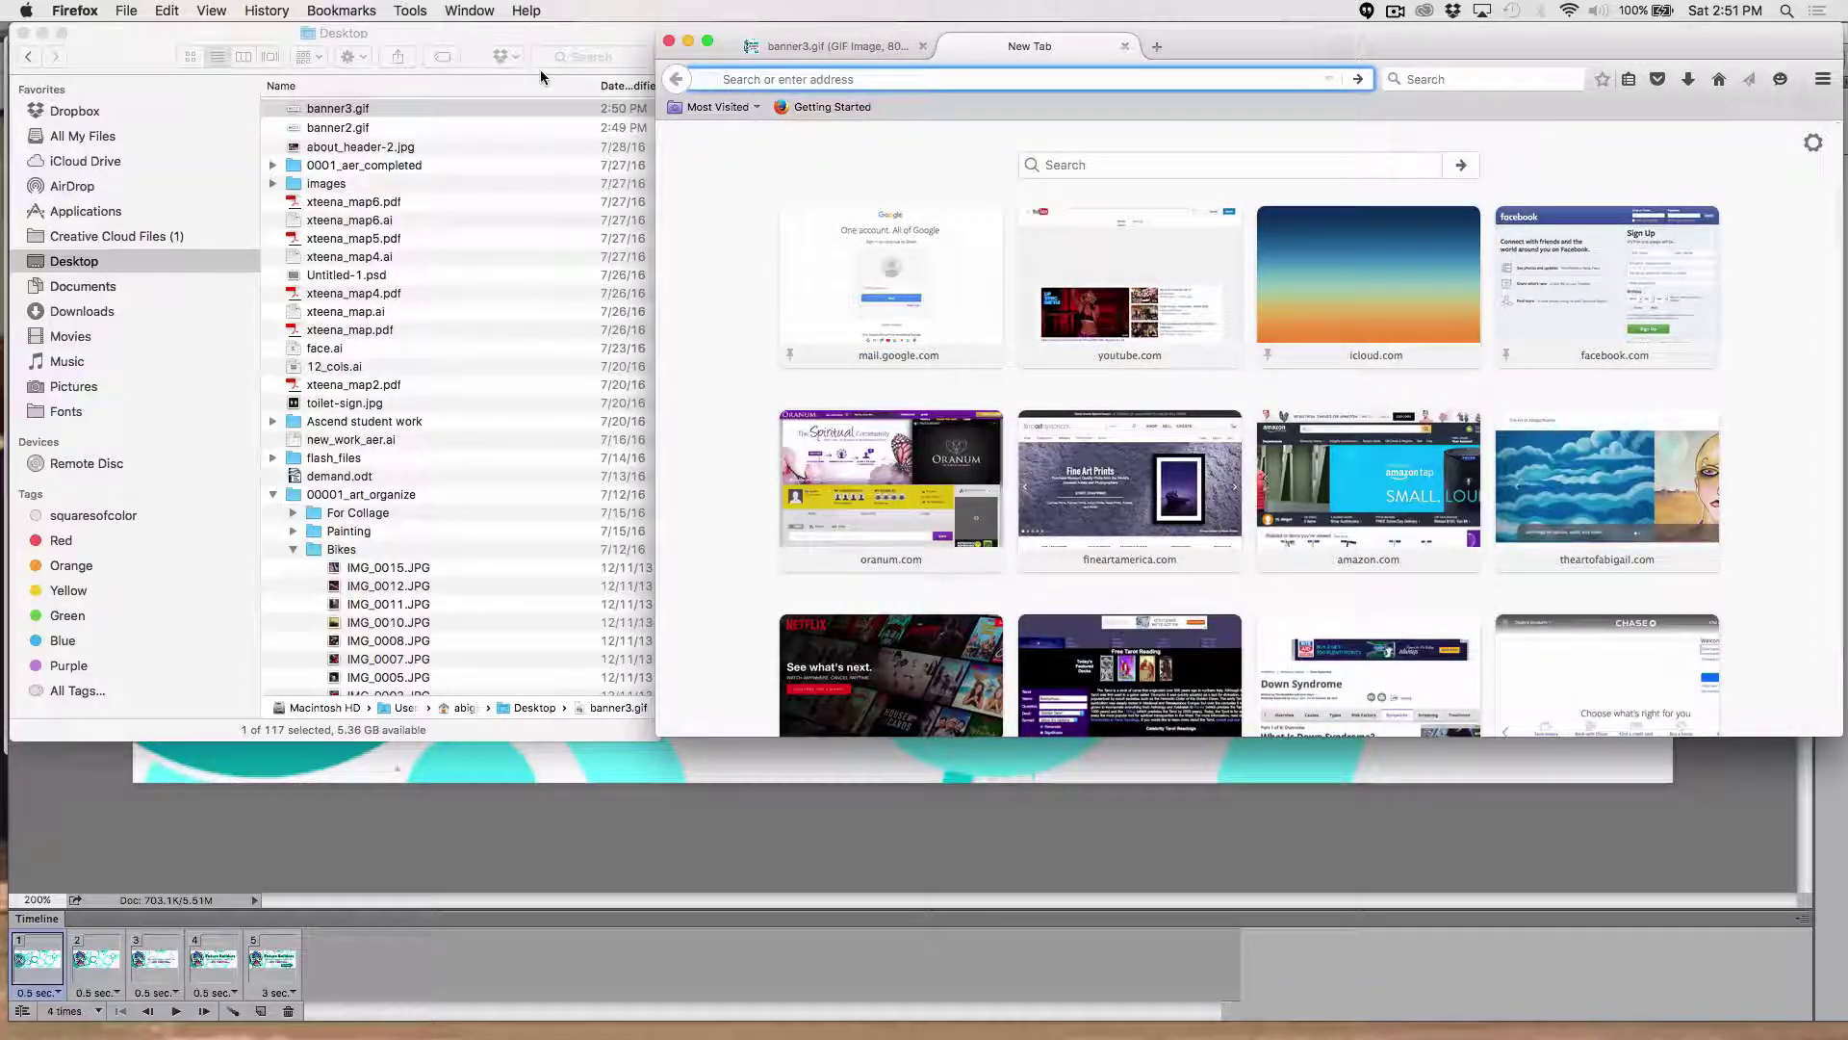
click(849, 56)
click(922, 46)
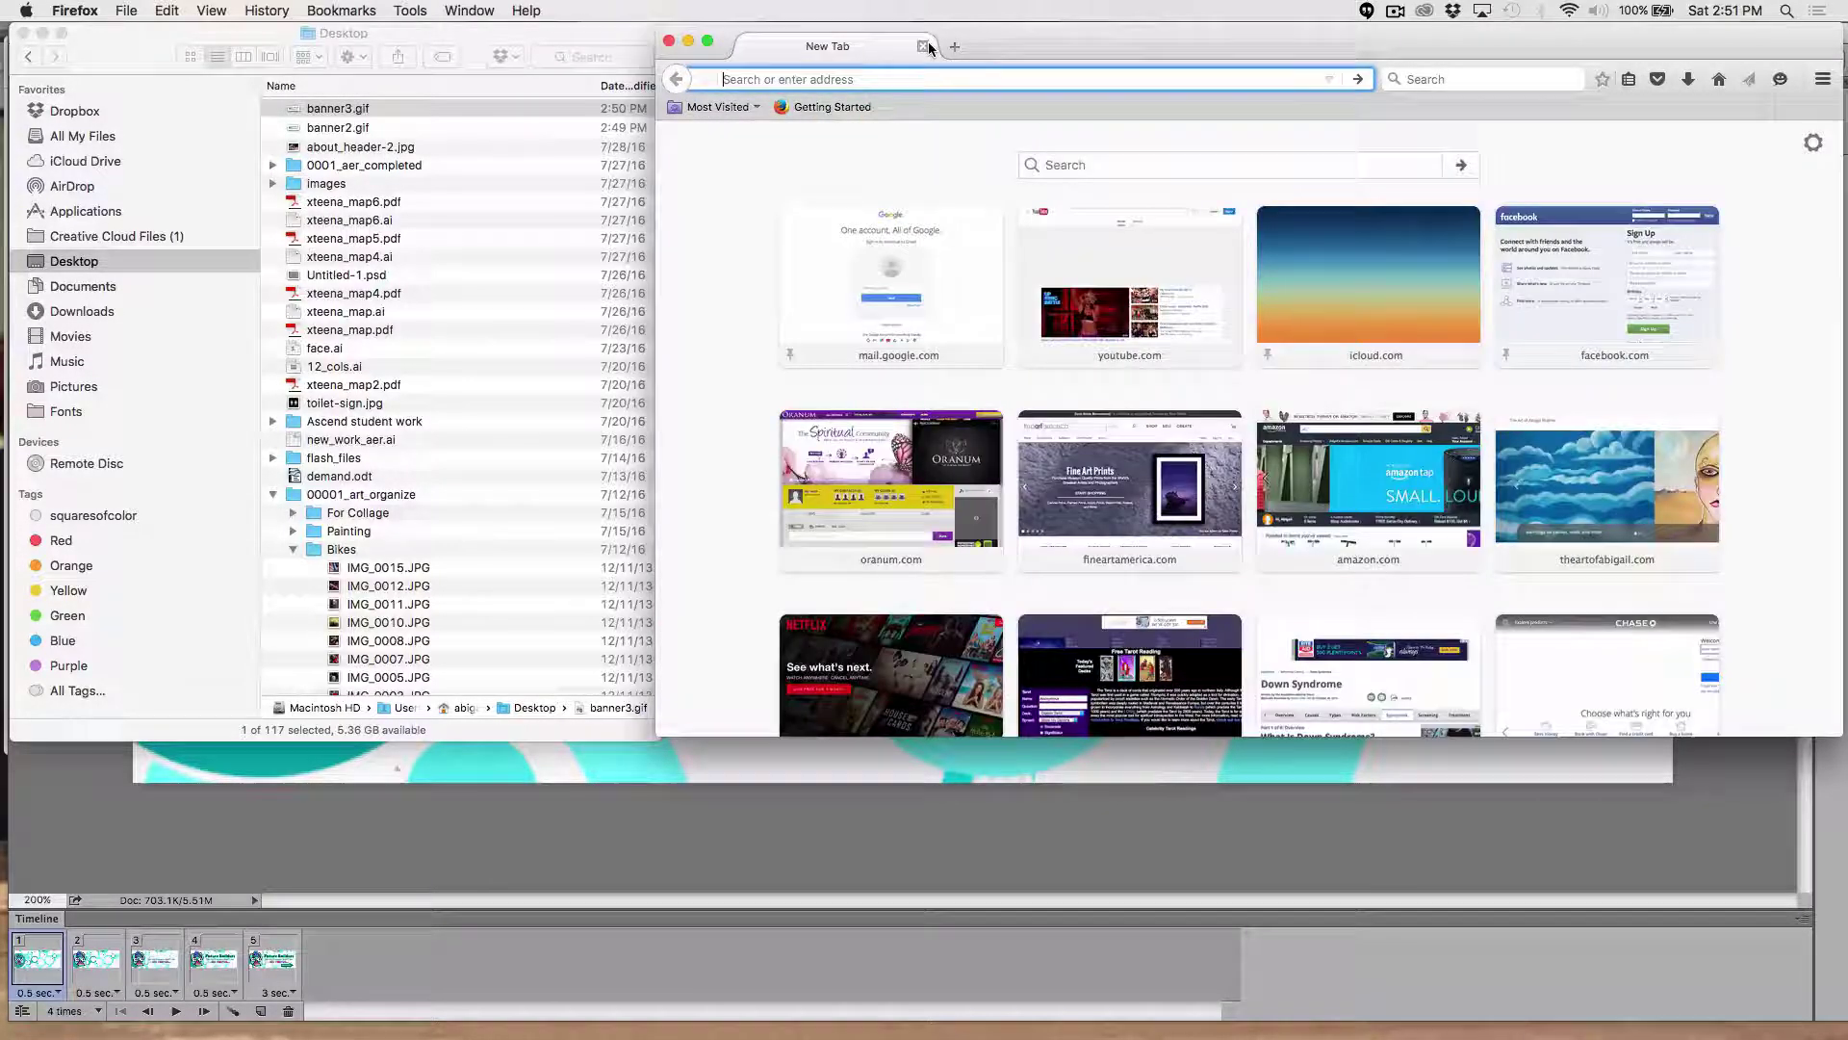
drag(337, 108, 1267, 287)
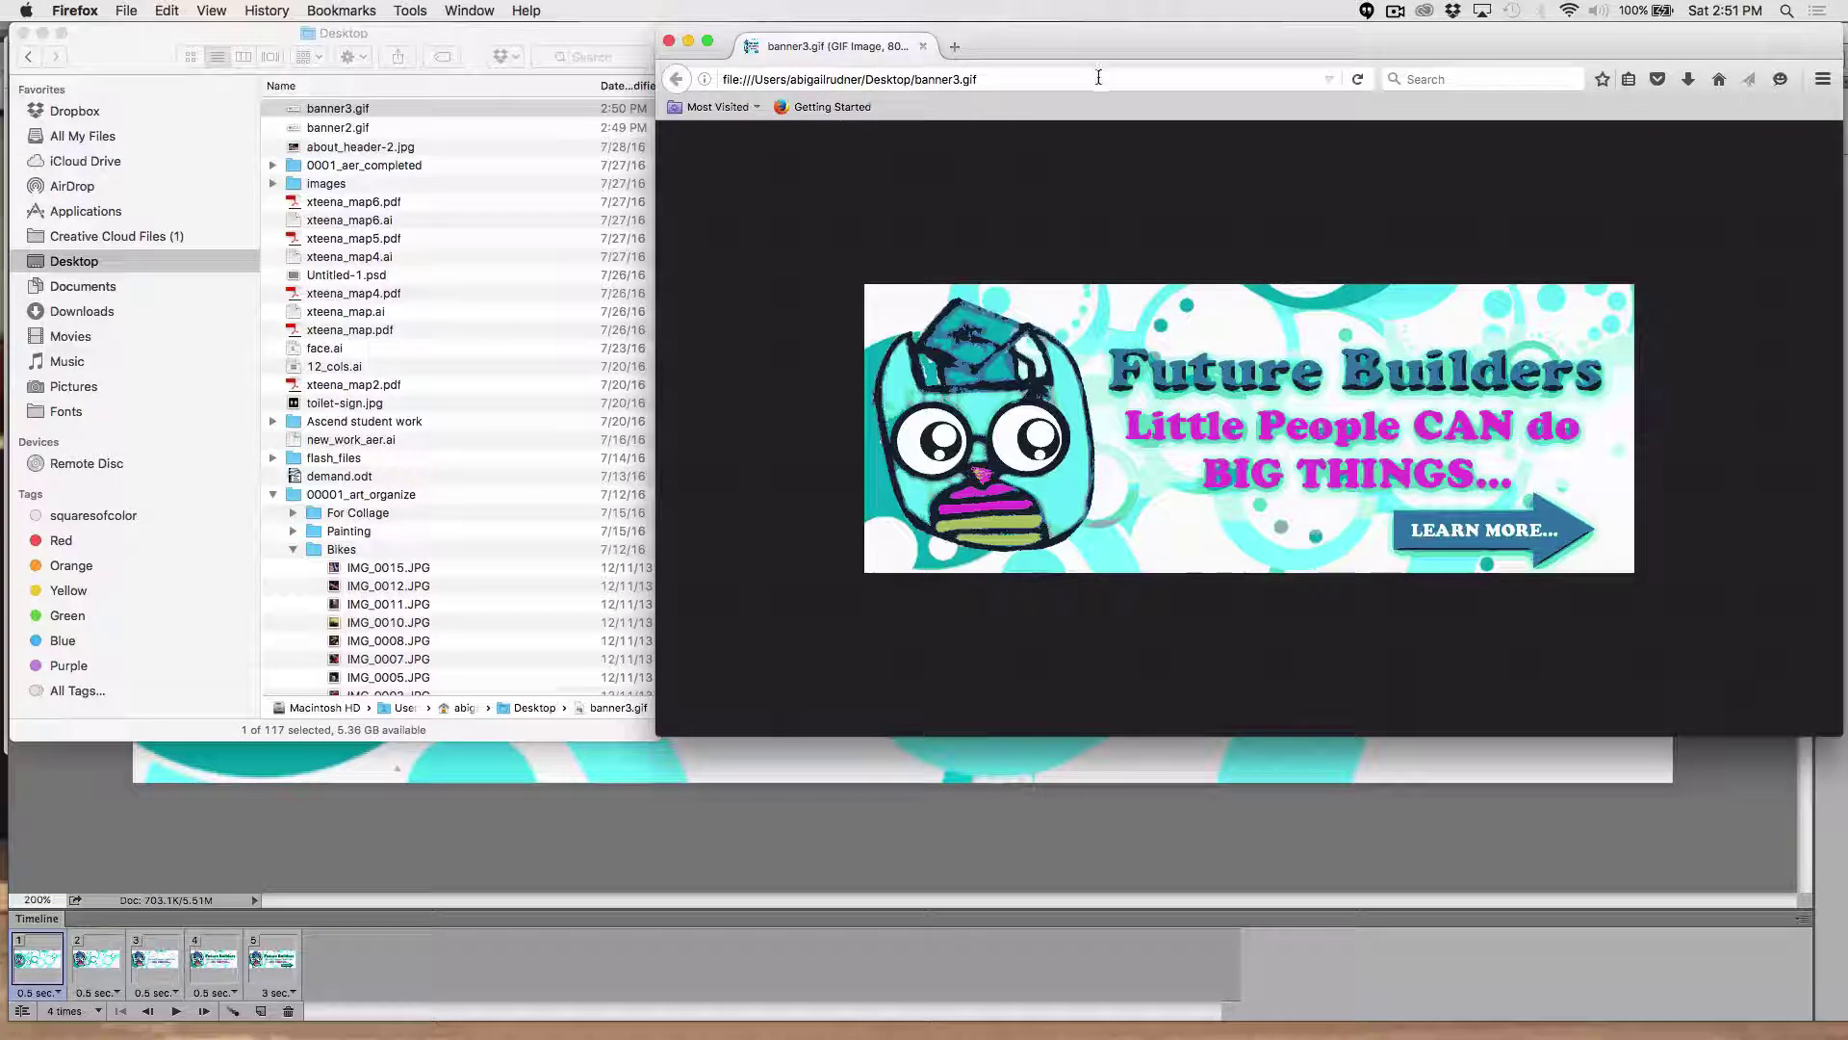
- Visit rudnerevolution.com, then drag banner3.gif into the browser again
click(1031, 81)
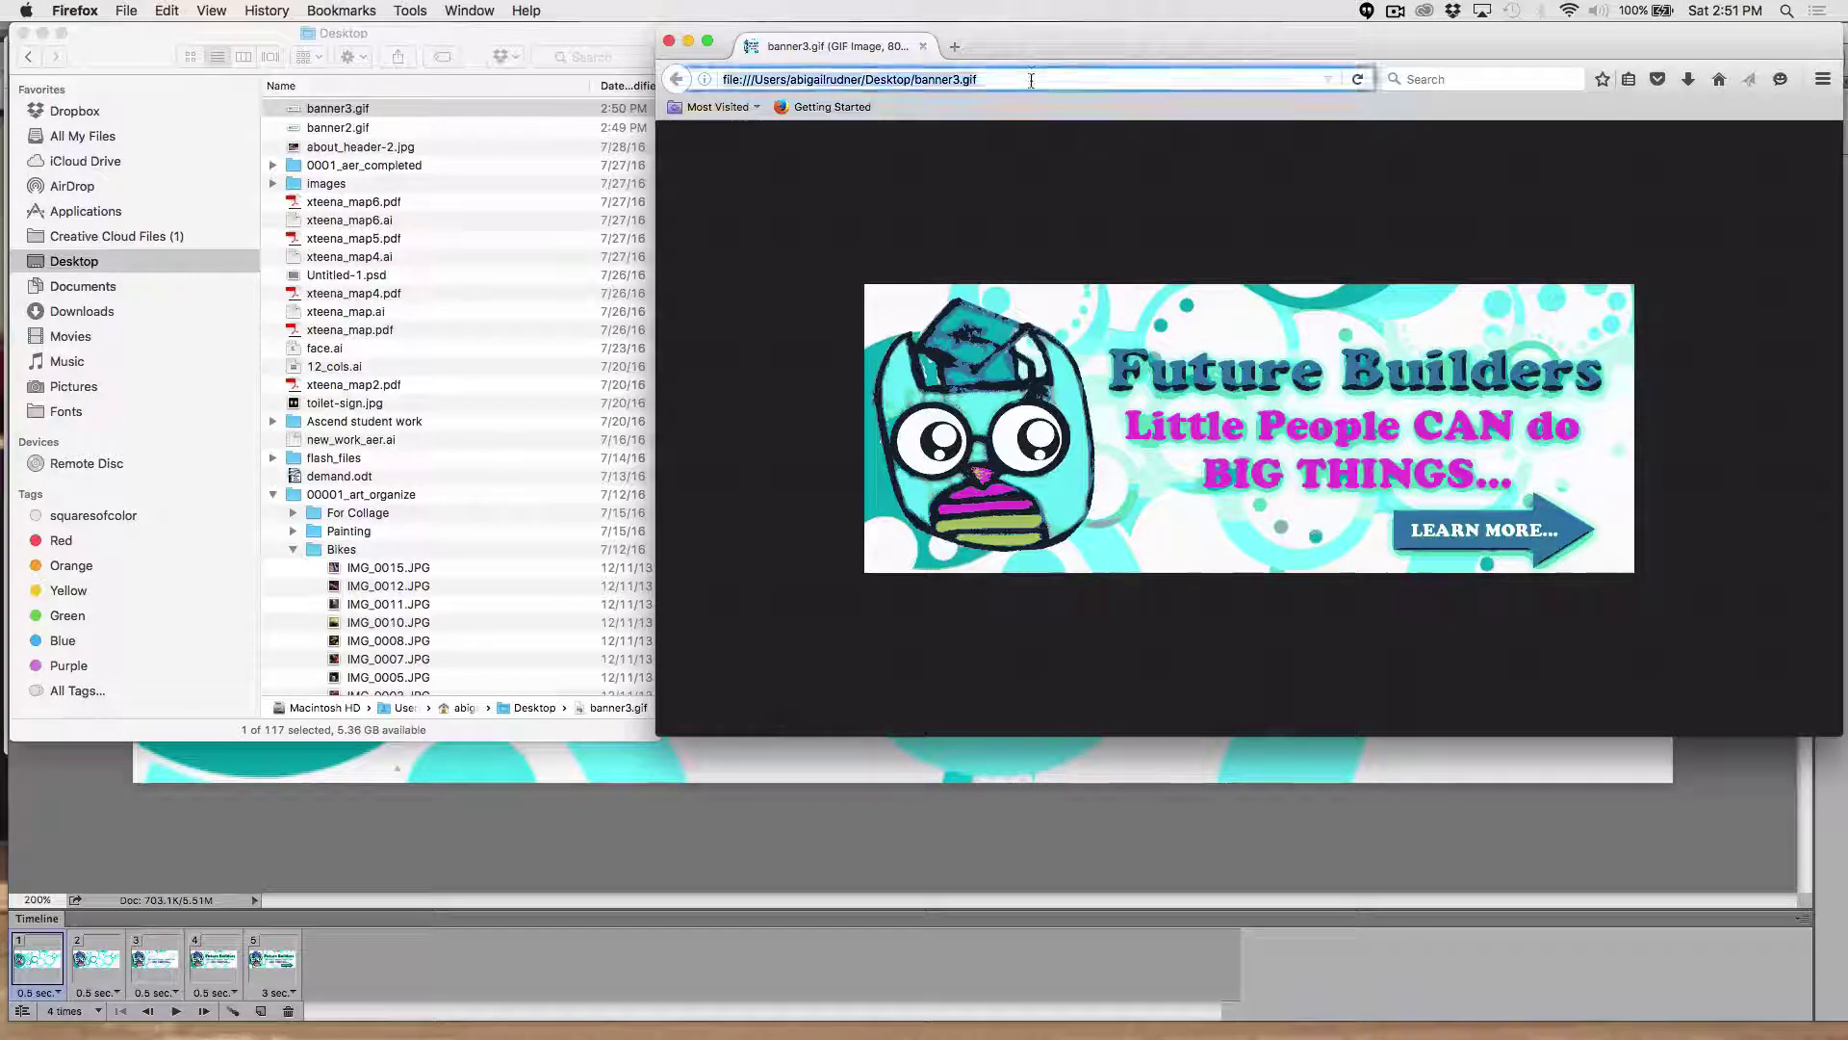
text(rudnerevolution.com)
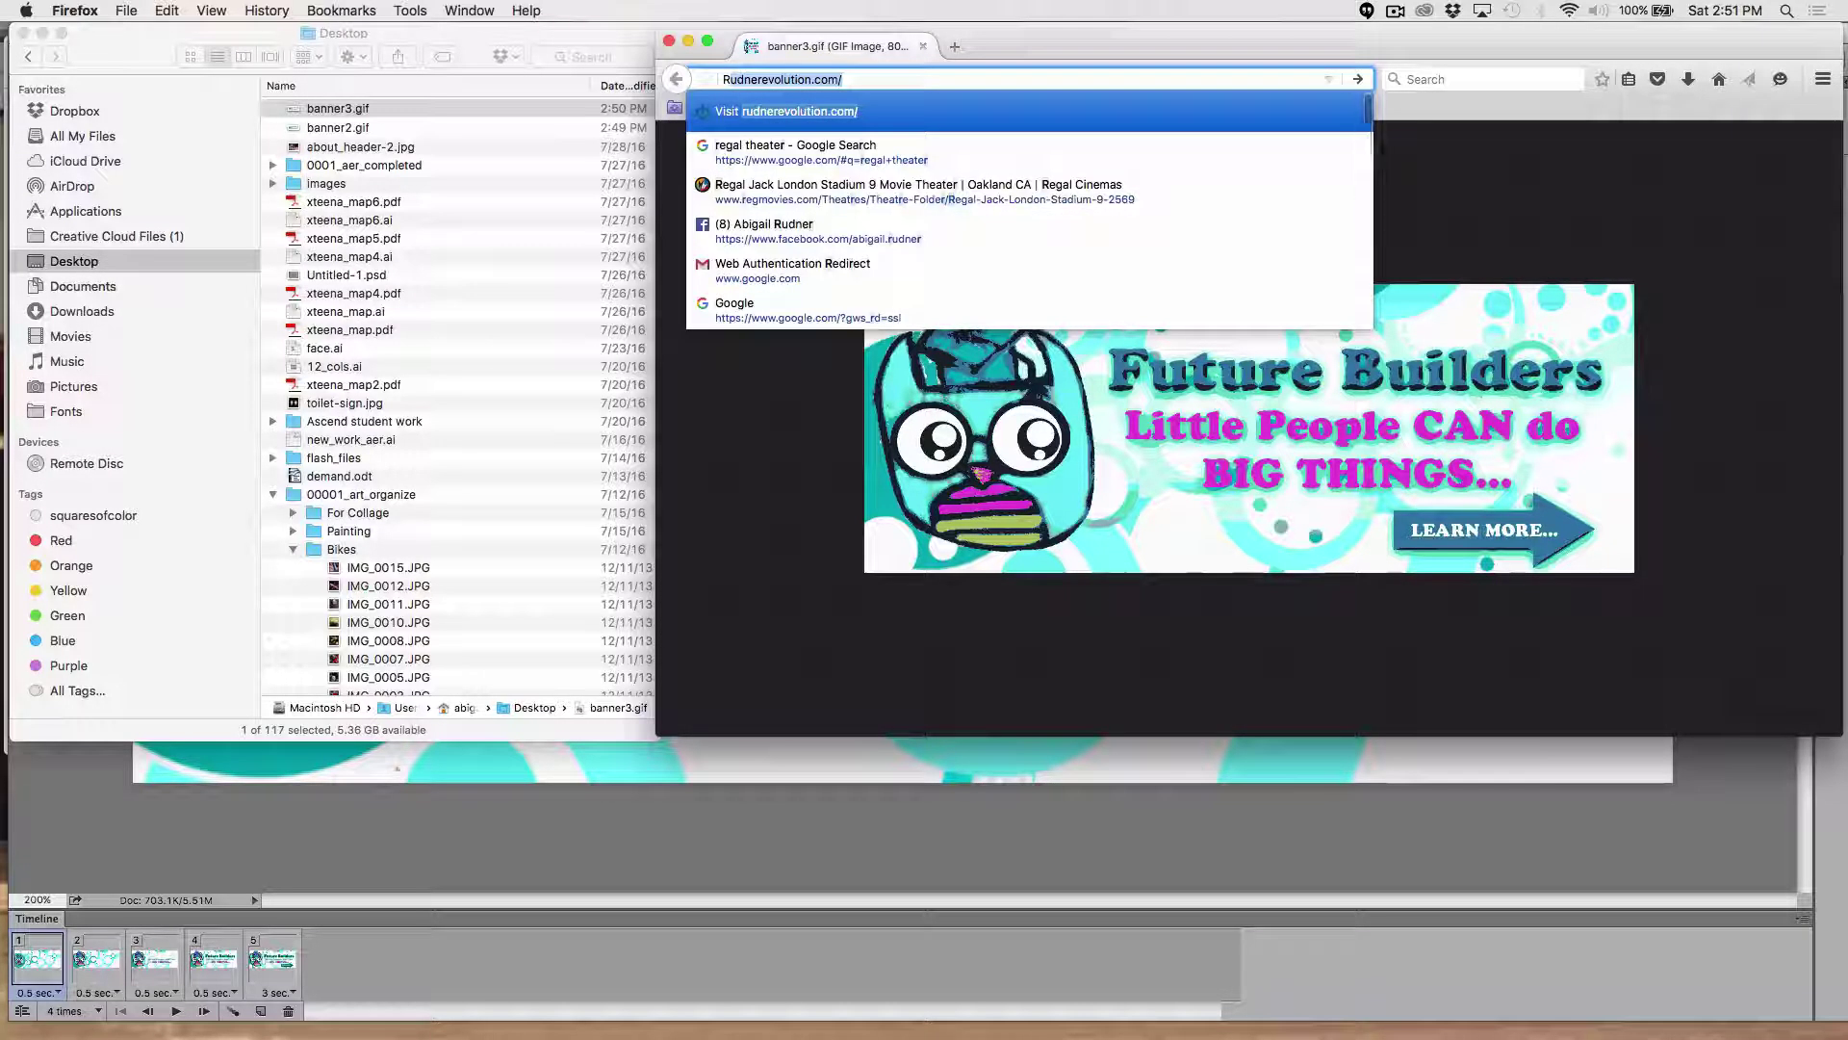
key(Return)
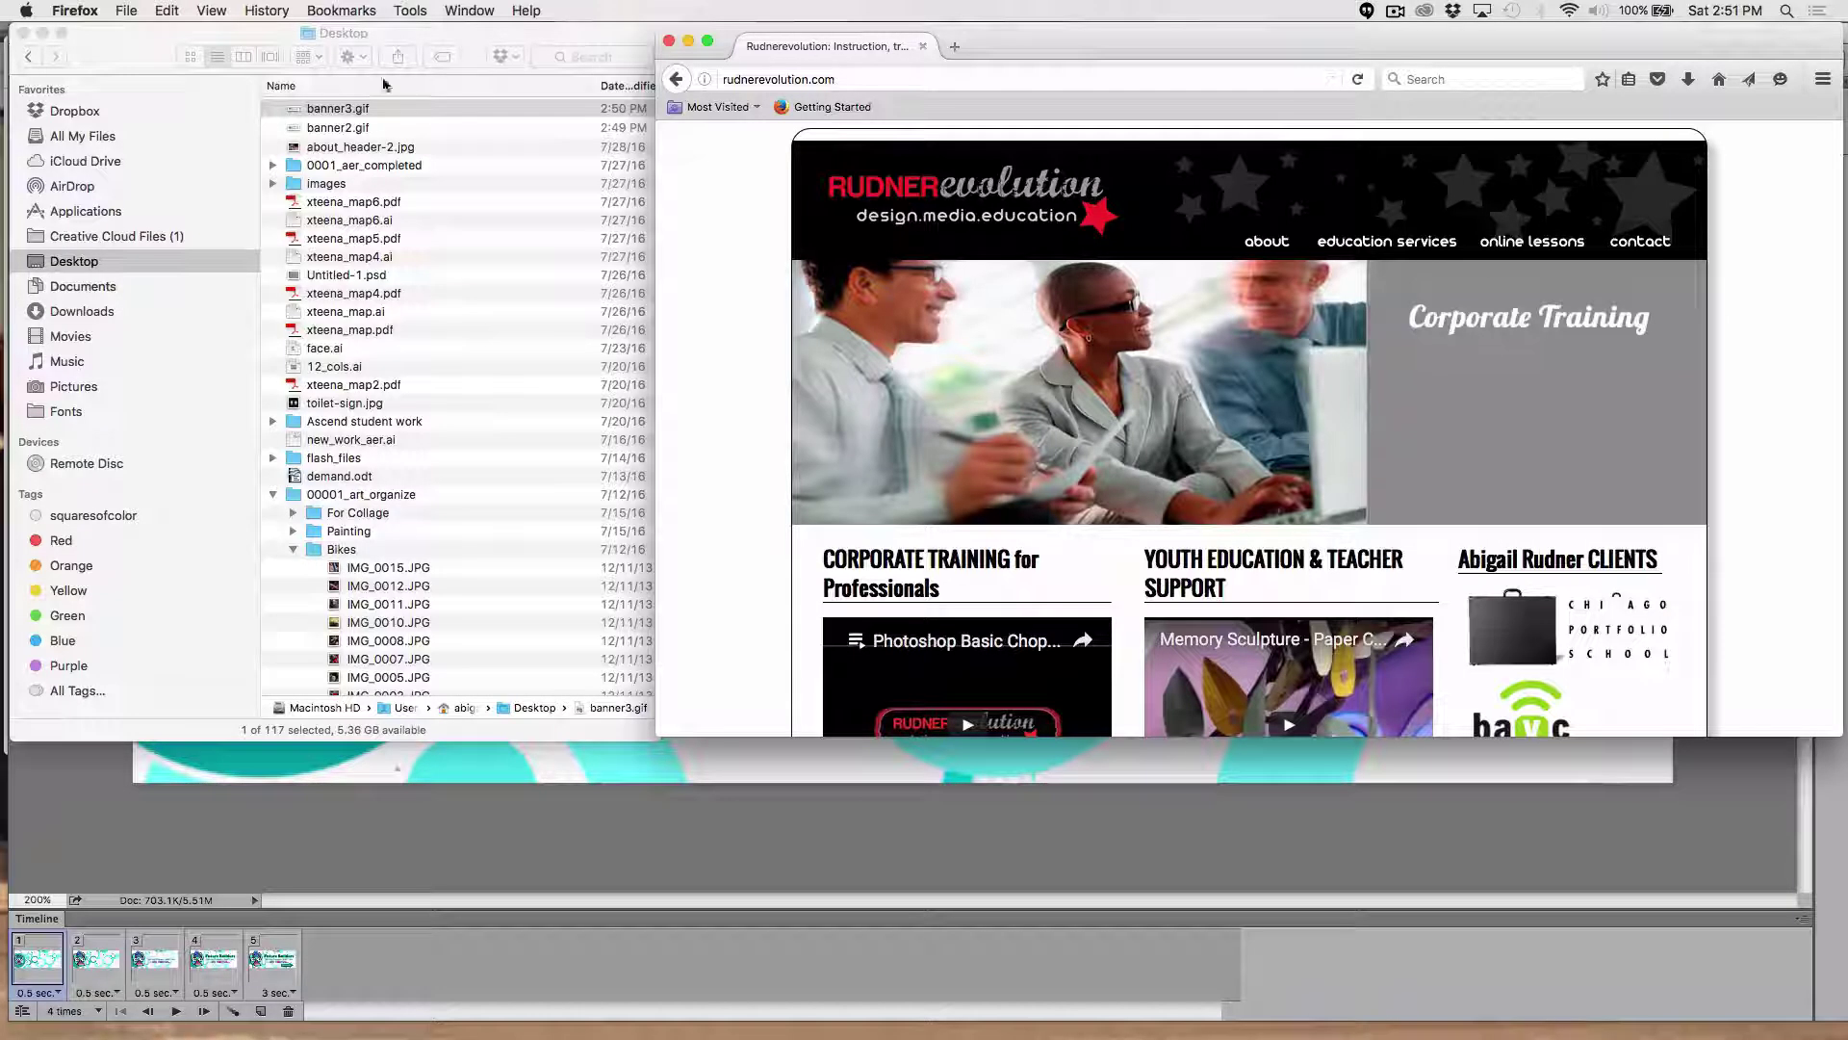
drag(356, 116, 1059, 321)
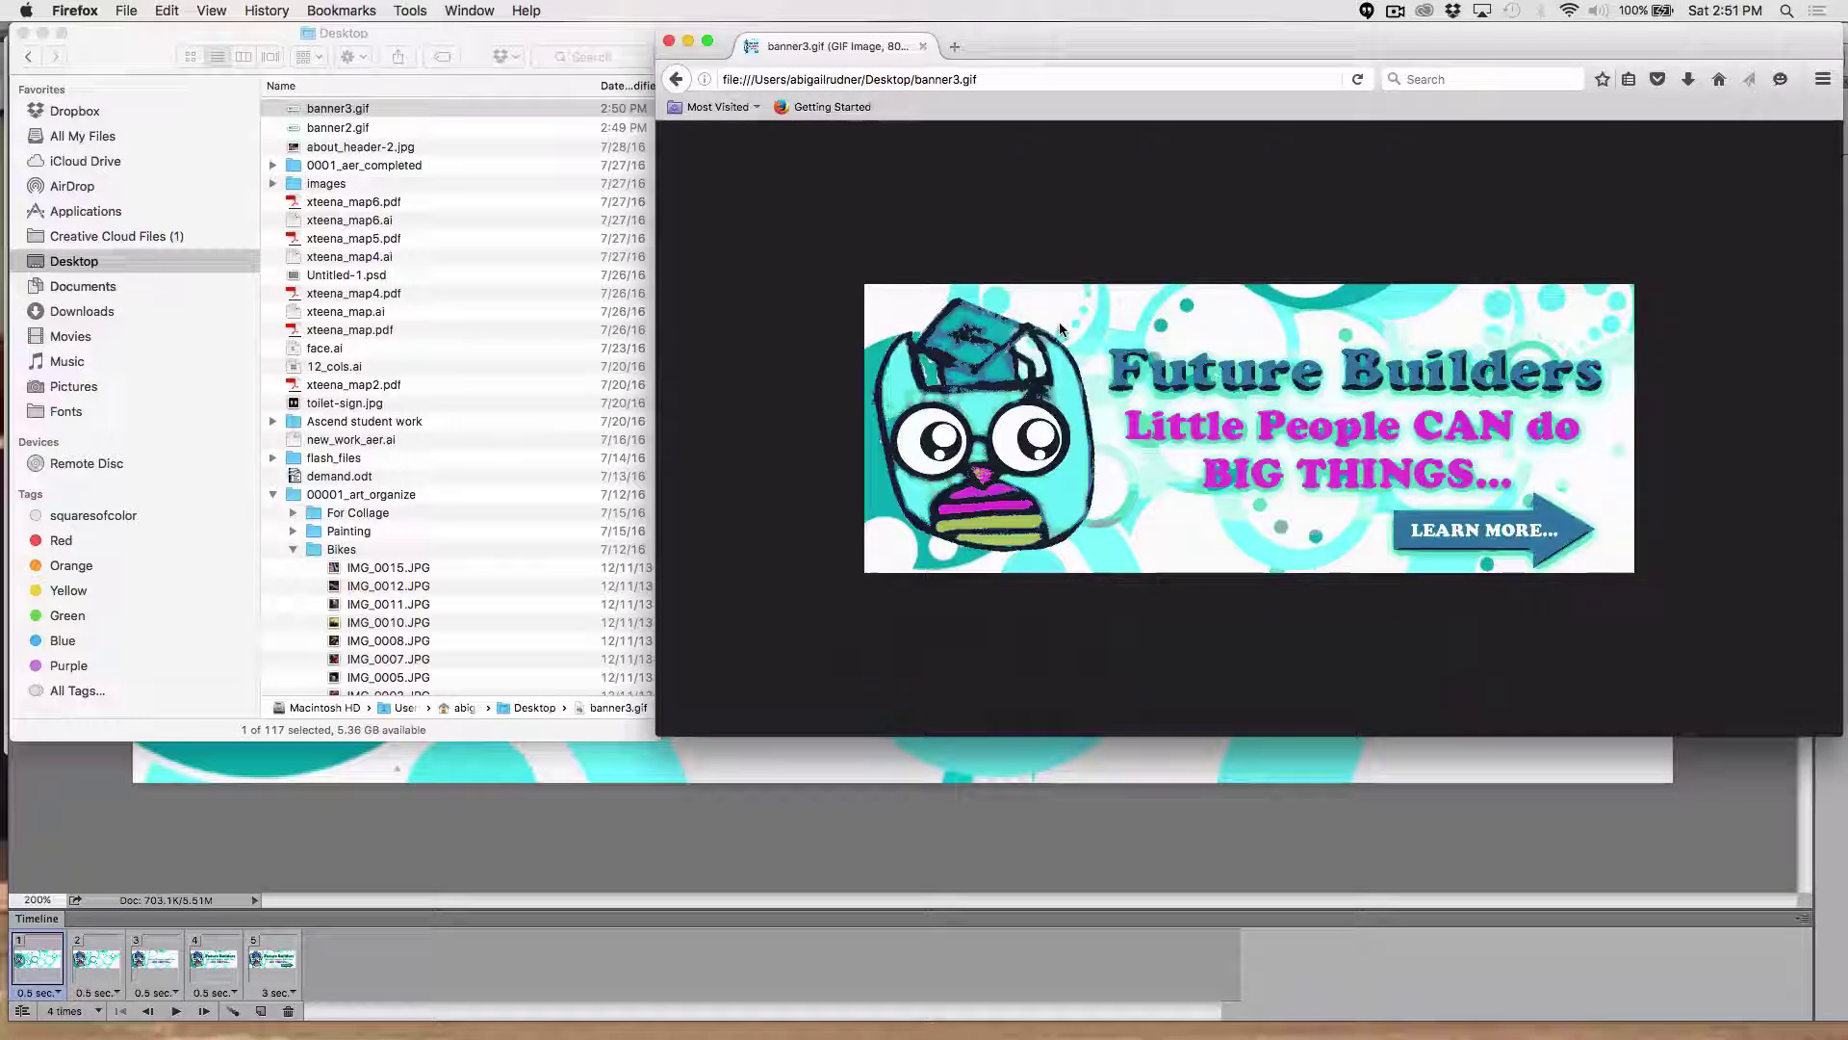
- Close Firefox, open a new window showing banner3.gif, then return to Photoshop
click(956, 48)
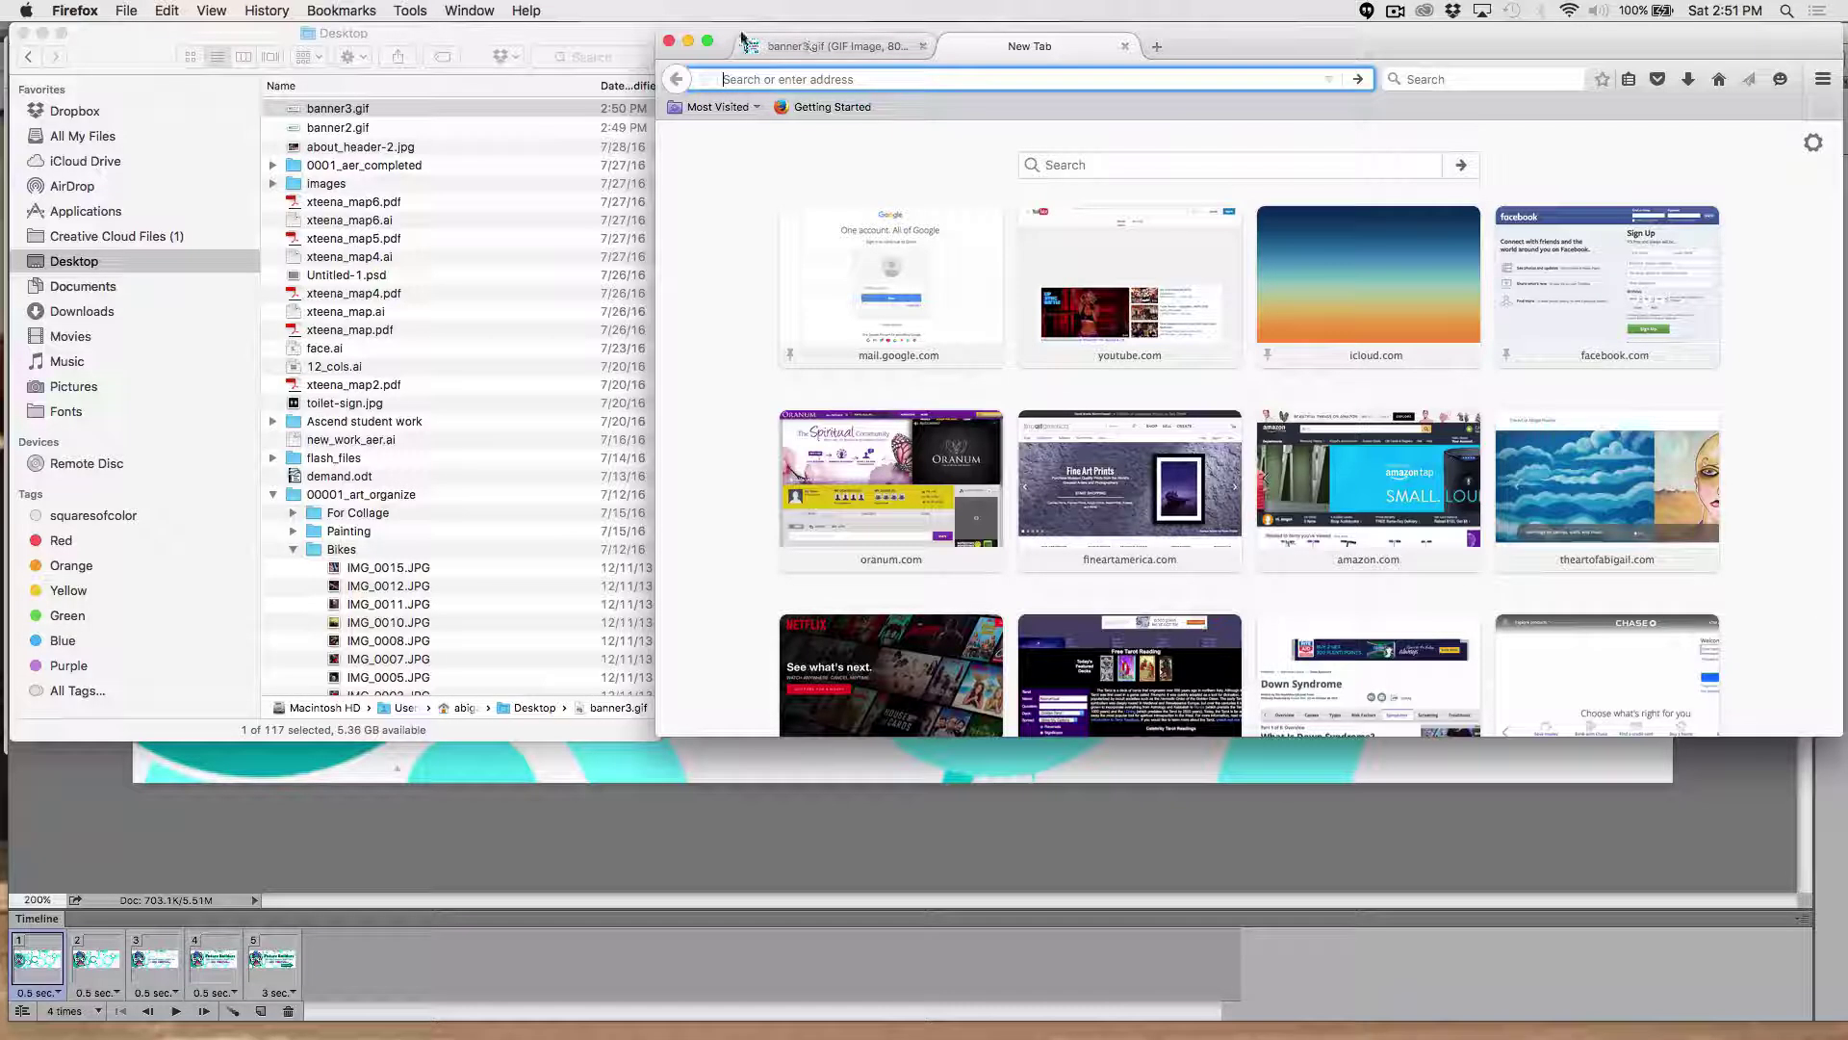
click(667, 45)
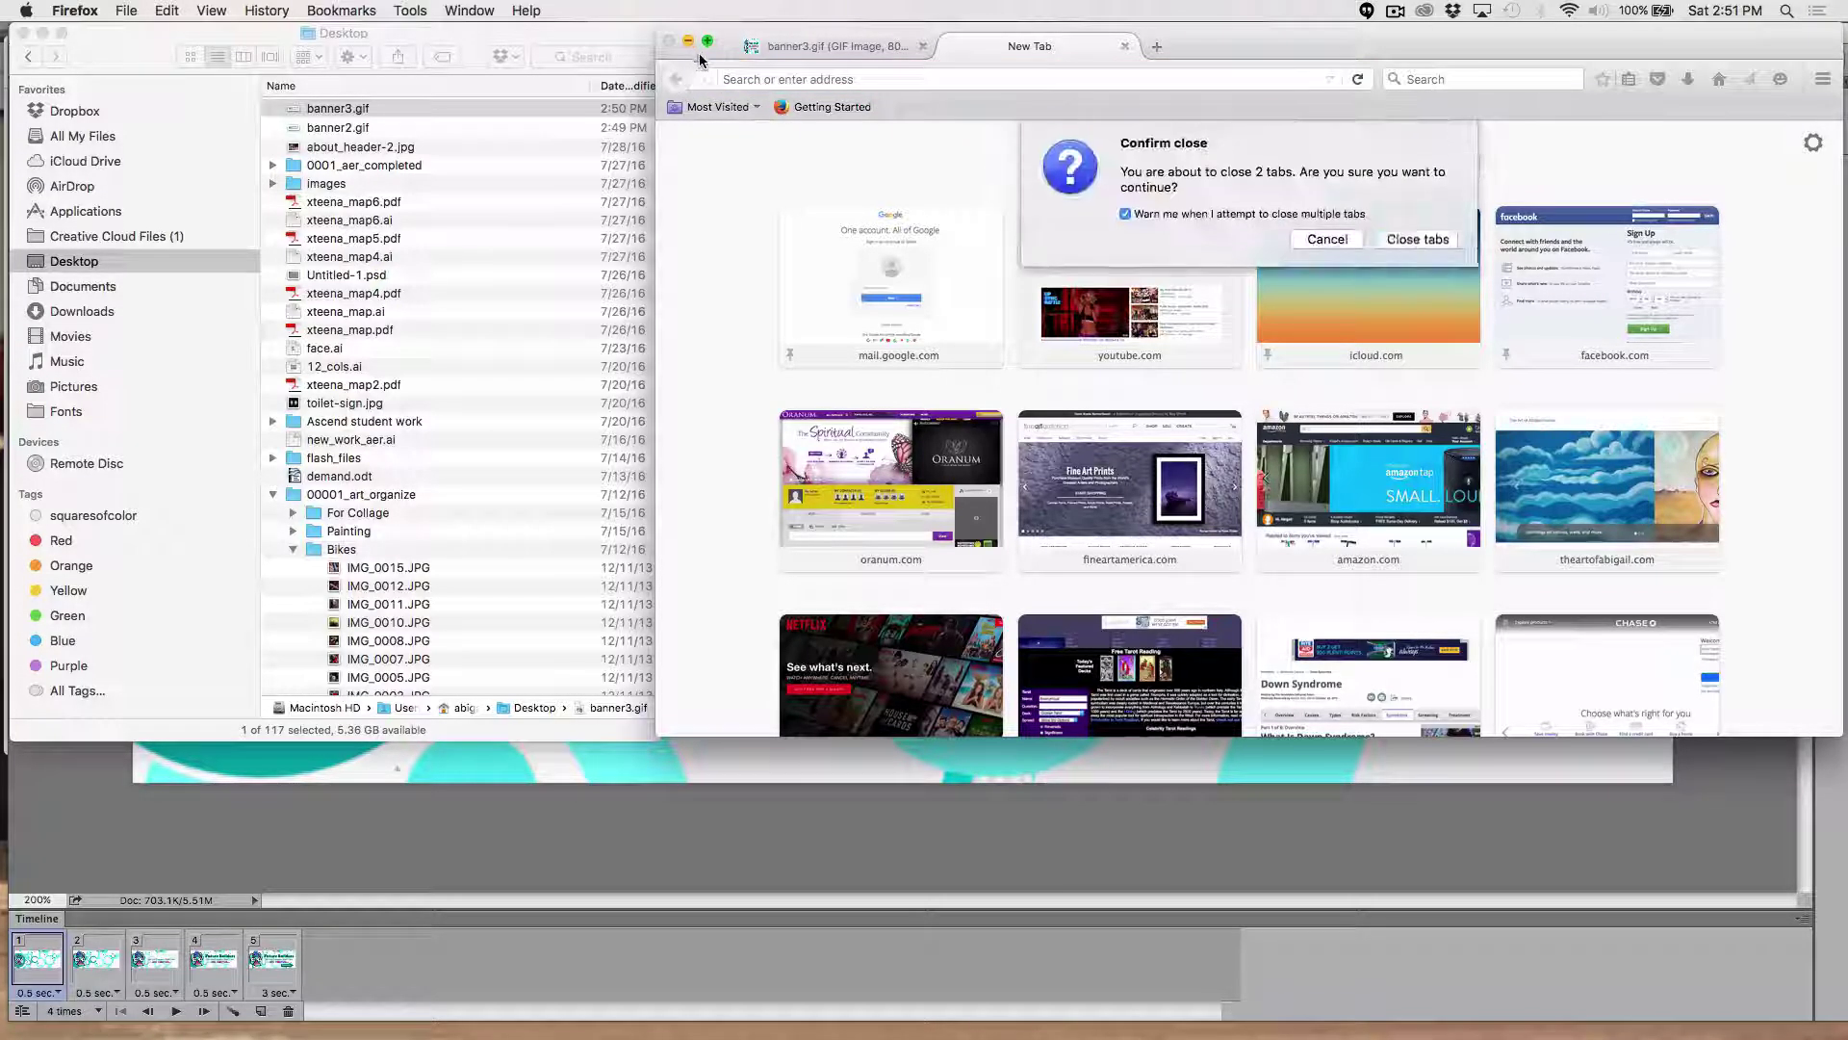
click(1420, 239)
key(super+n)
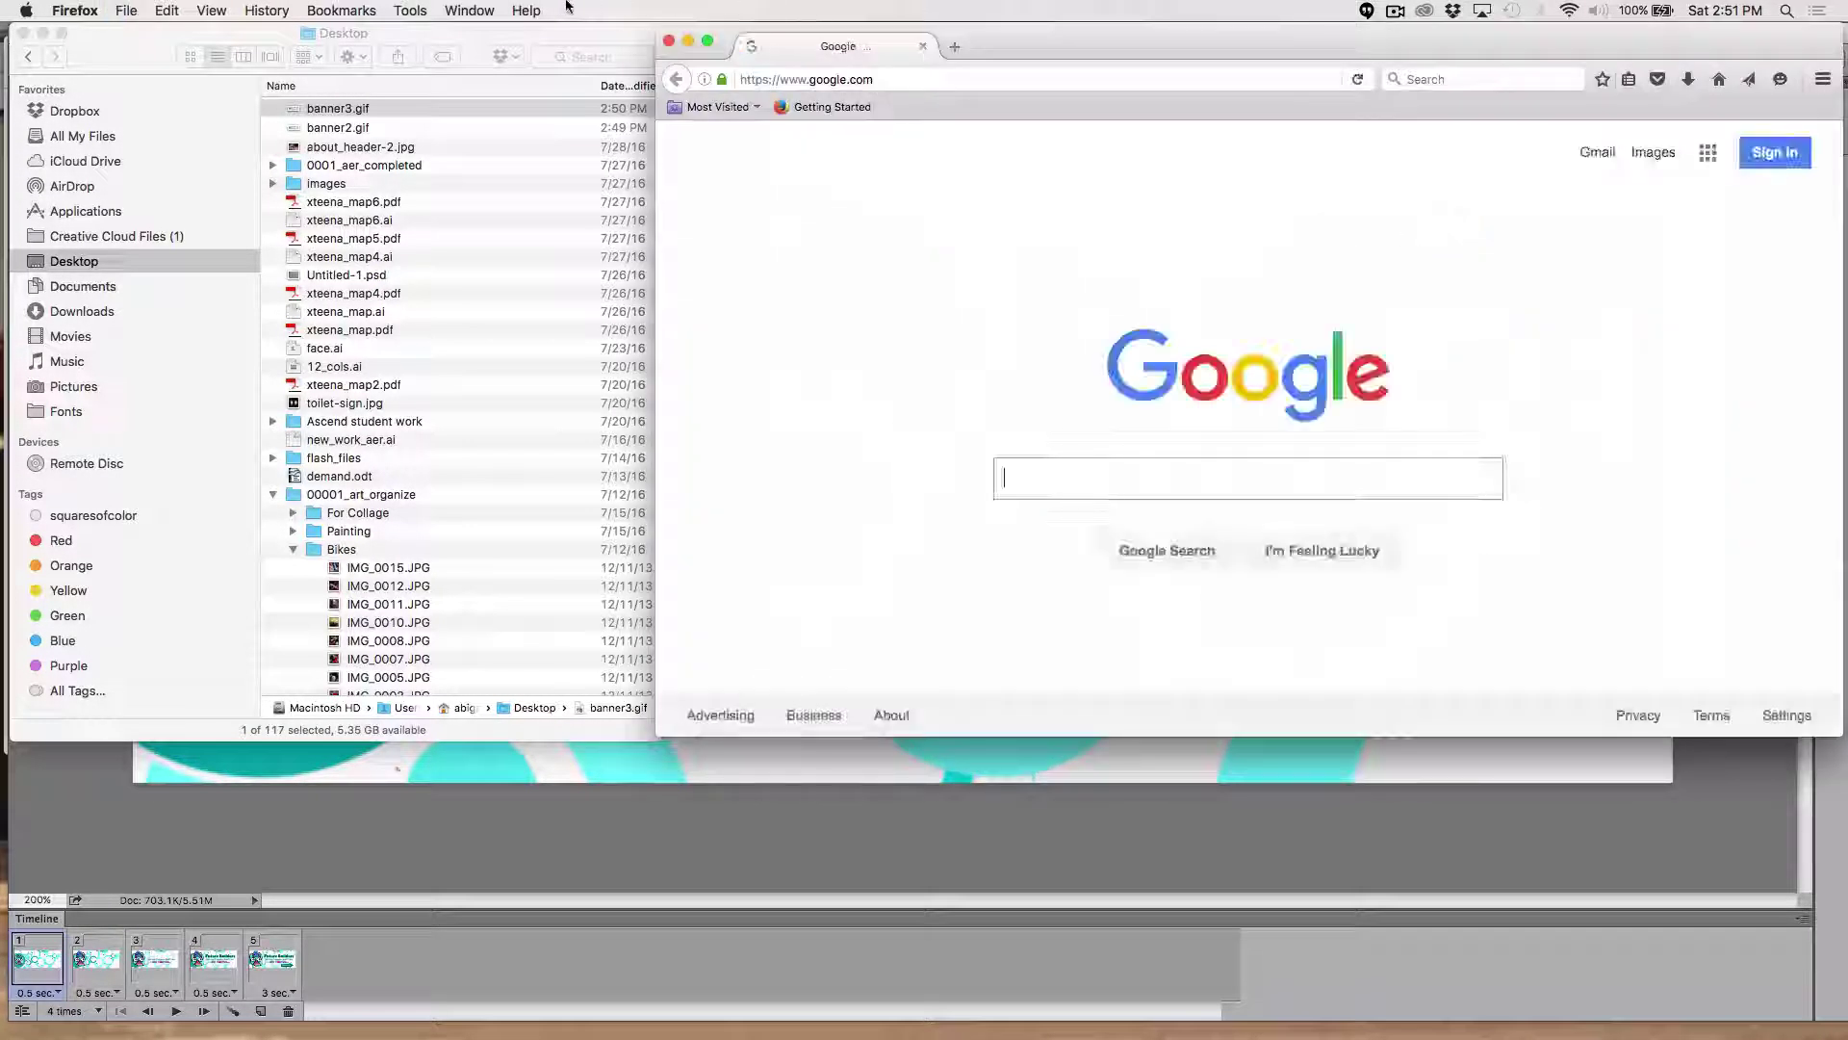
drag(372, 106, 953, 256)
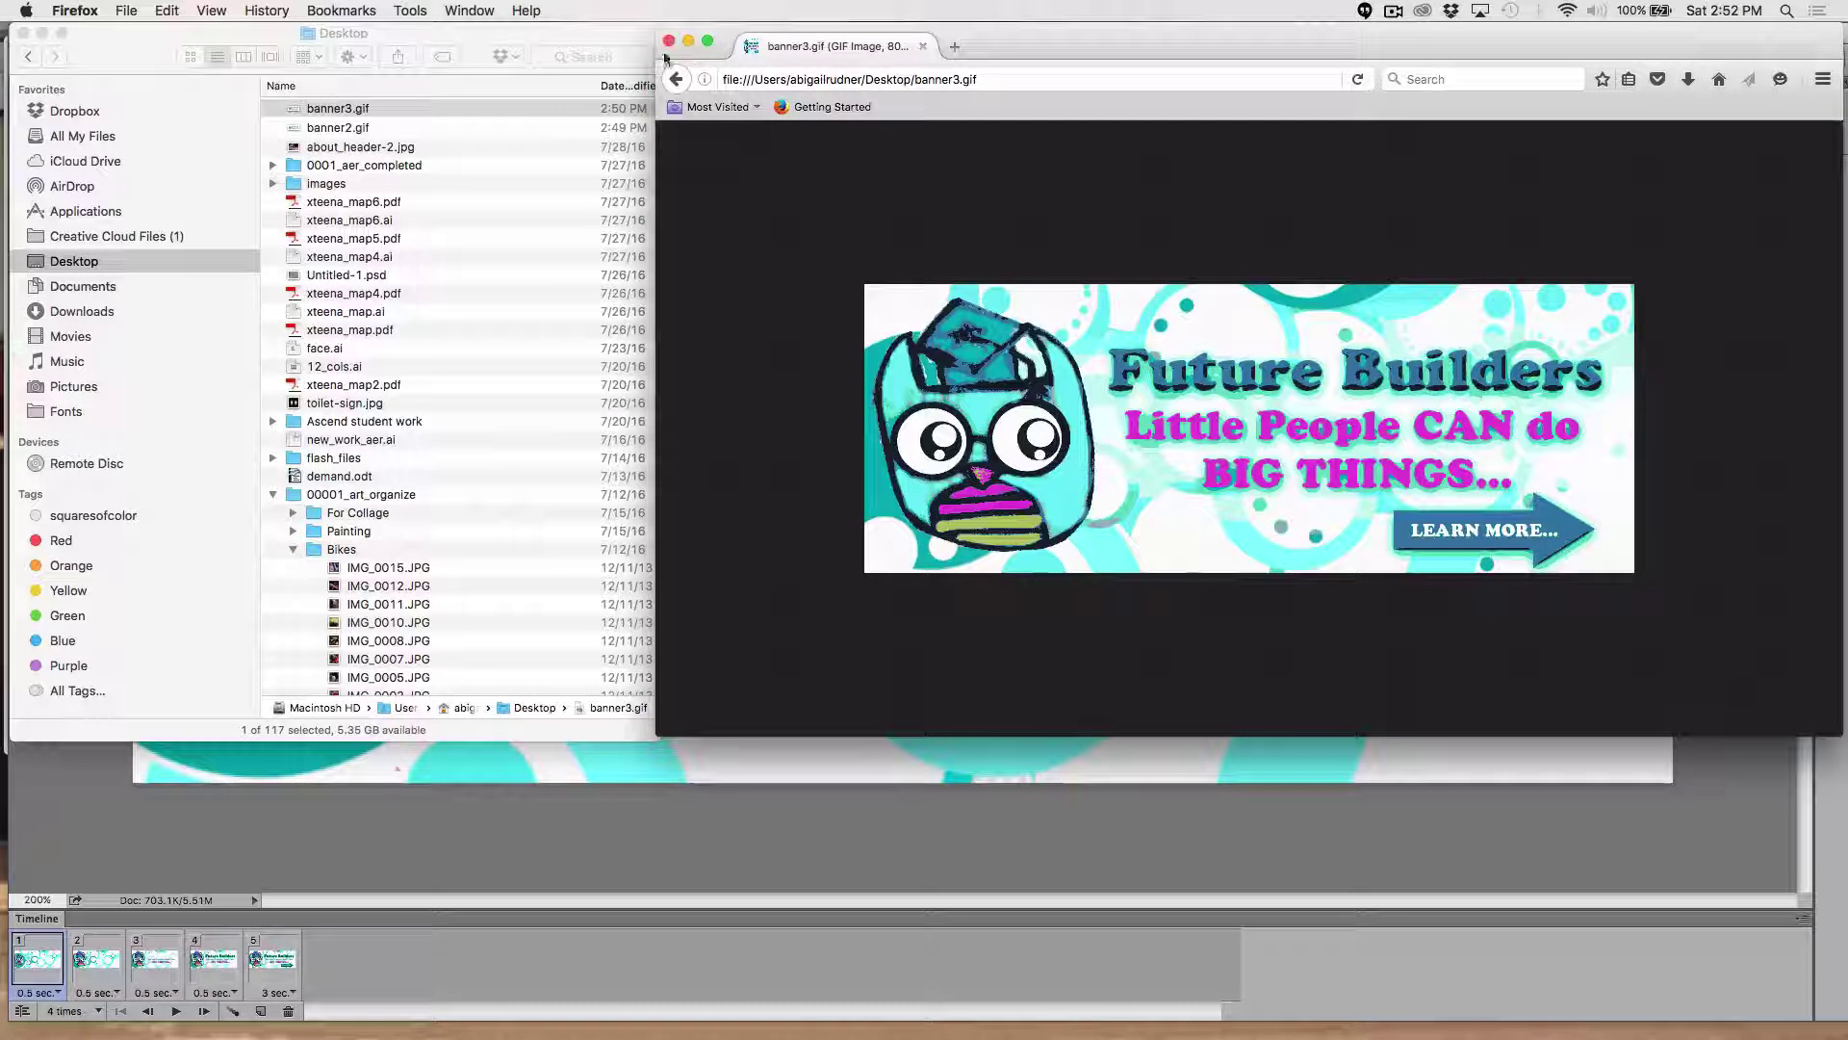
key(super+Tab)
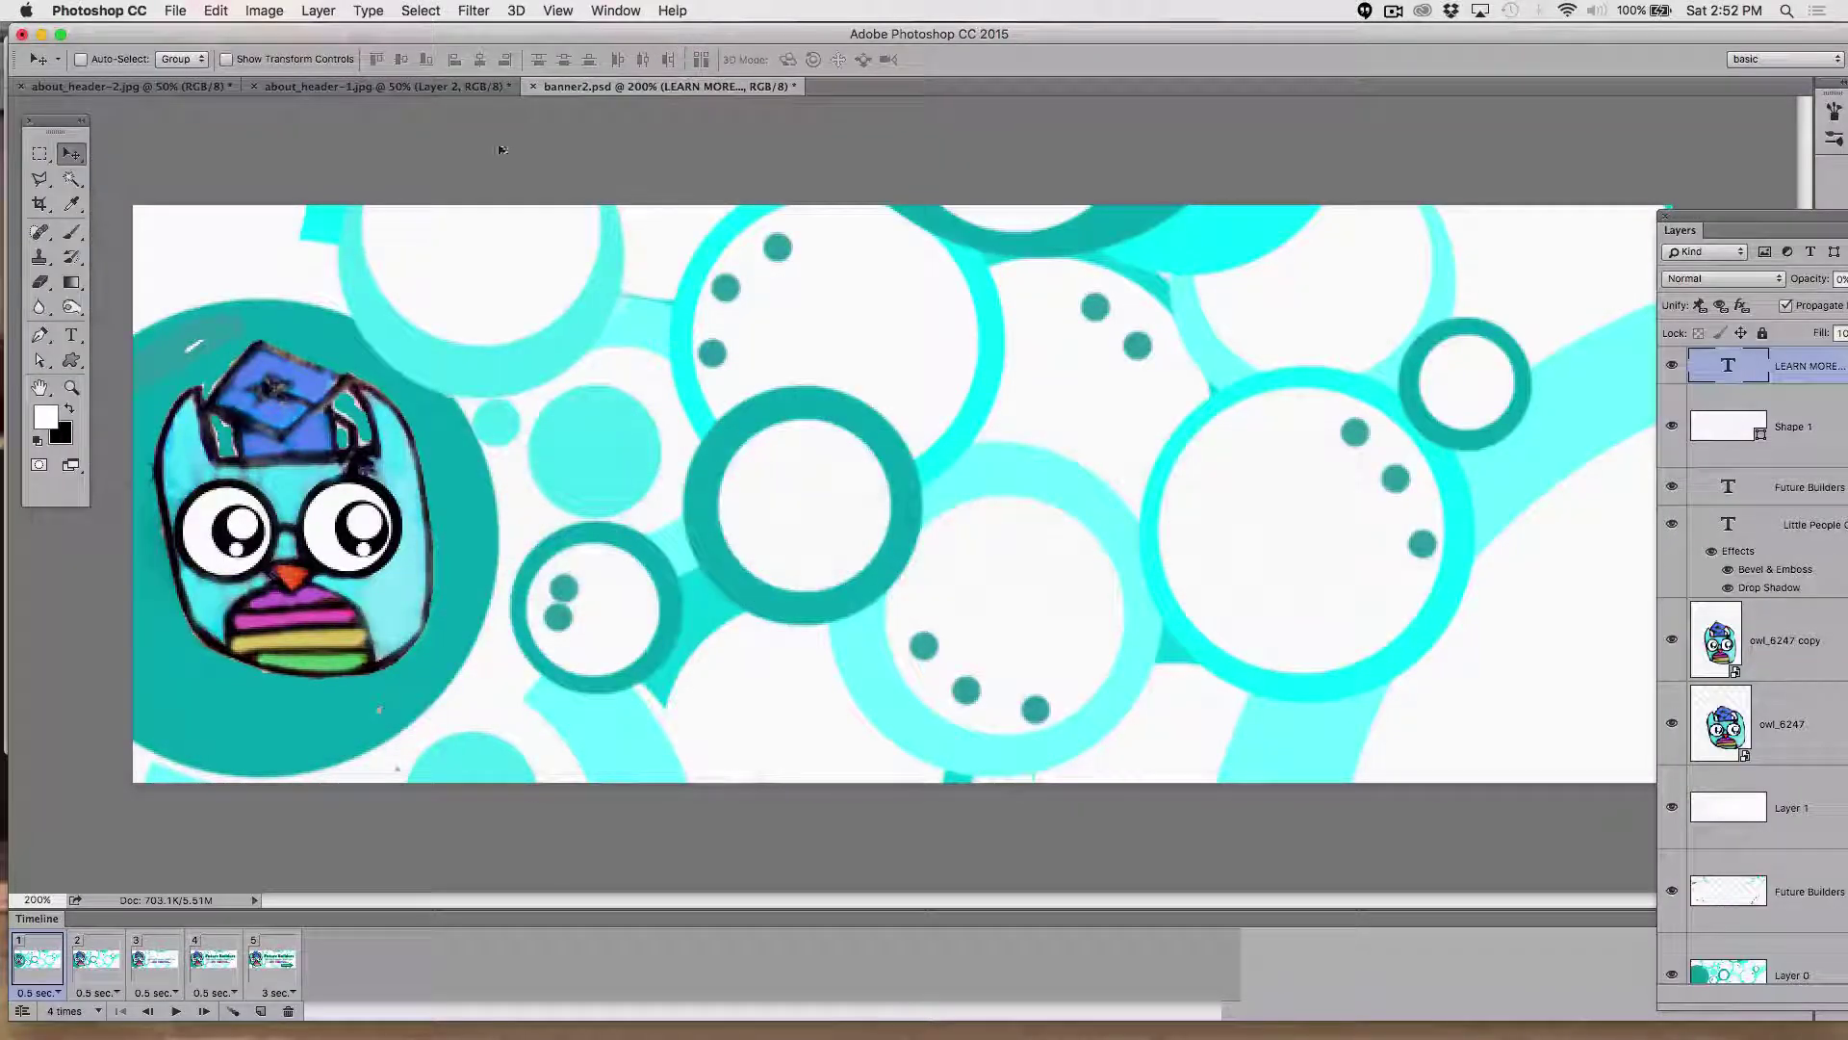
- Check the loop-count menu, then save the document as banner2.psd in ps_files
click(67, 1011)
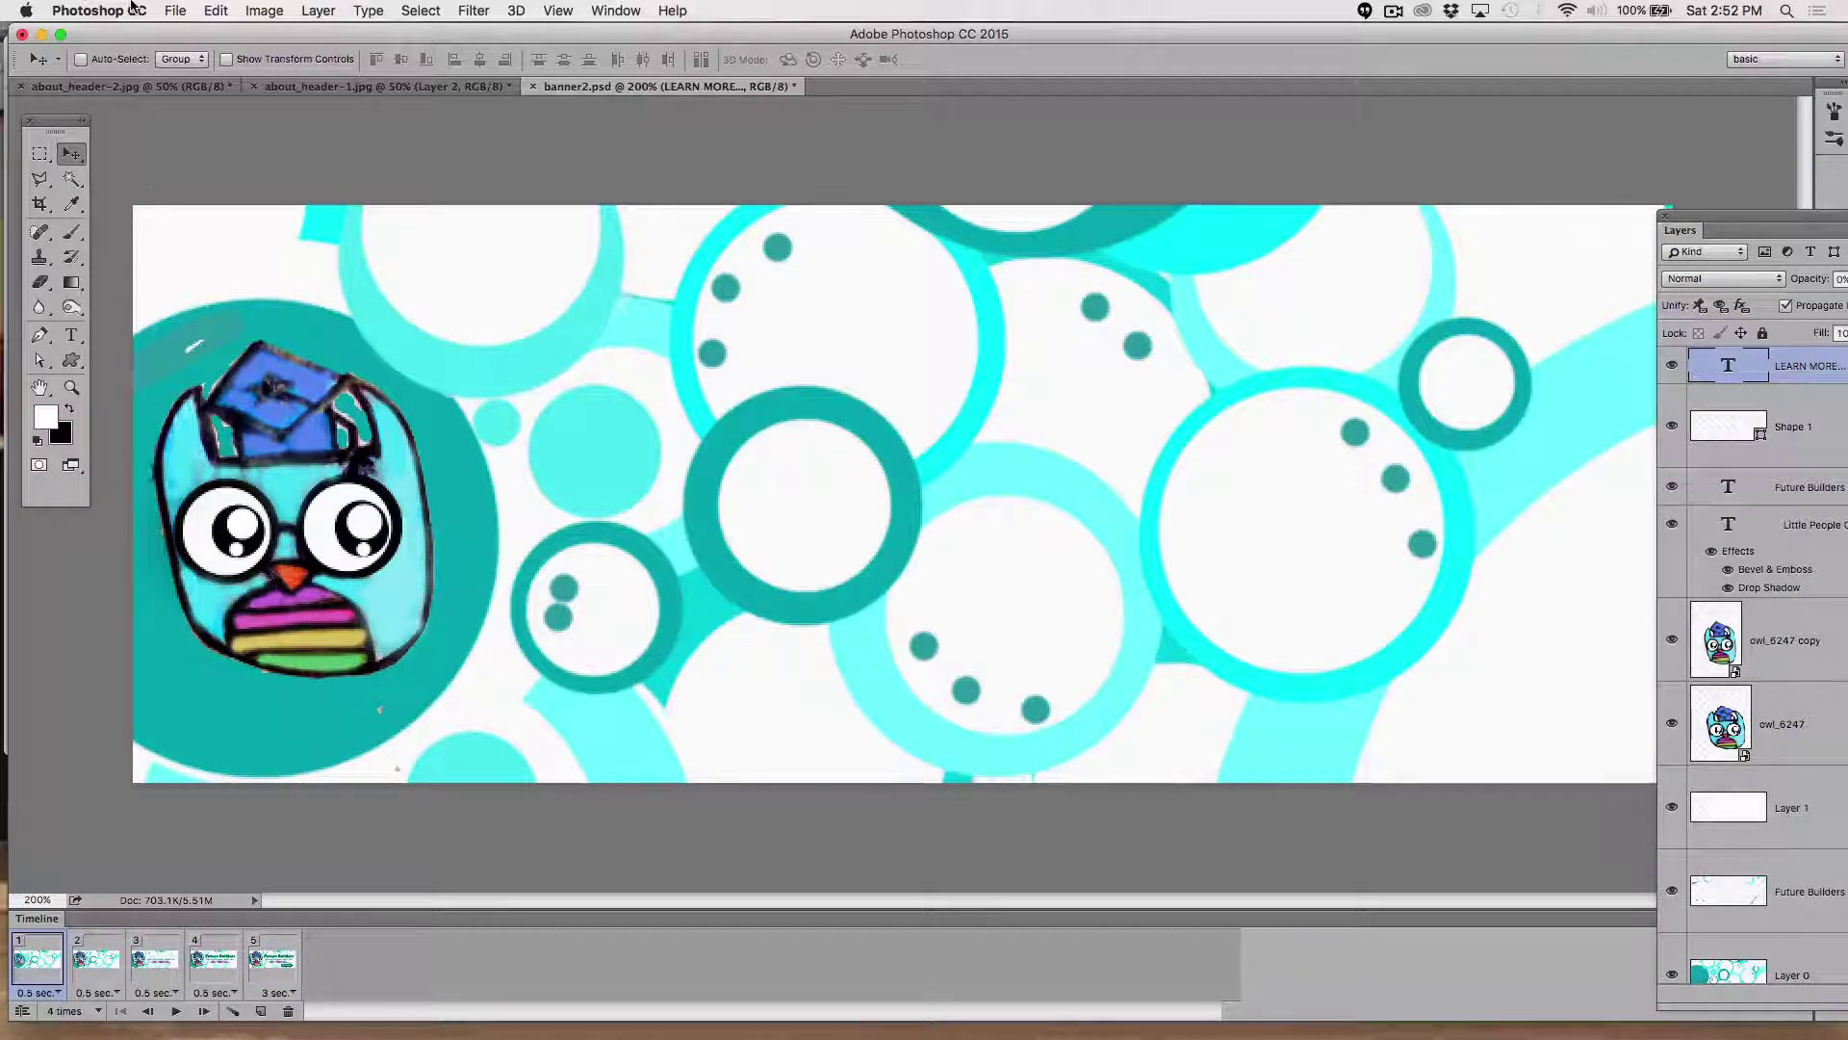
click(175, 11)
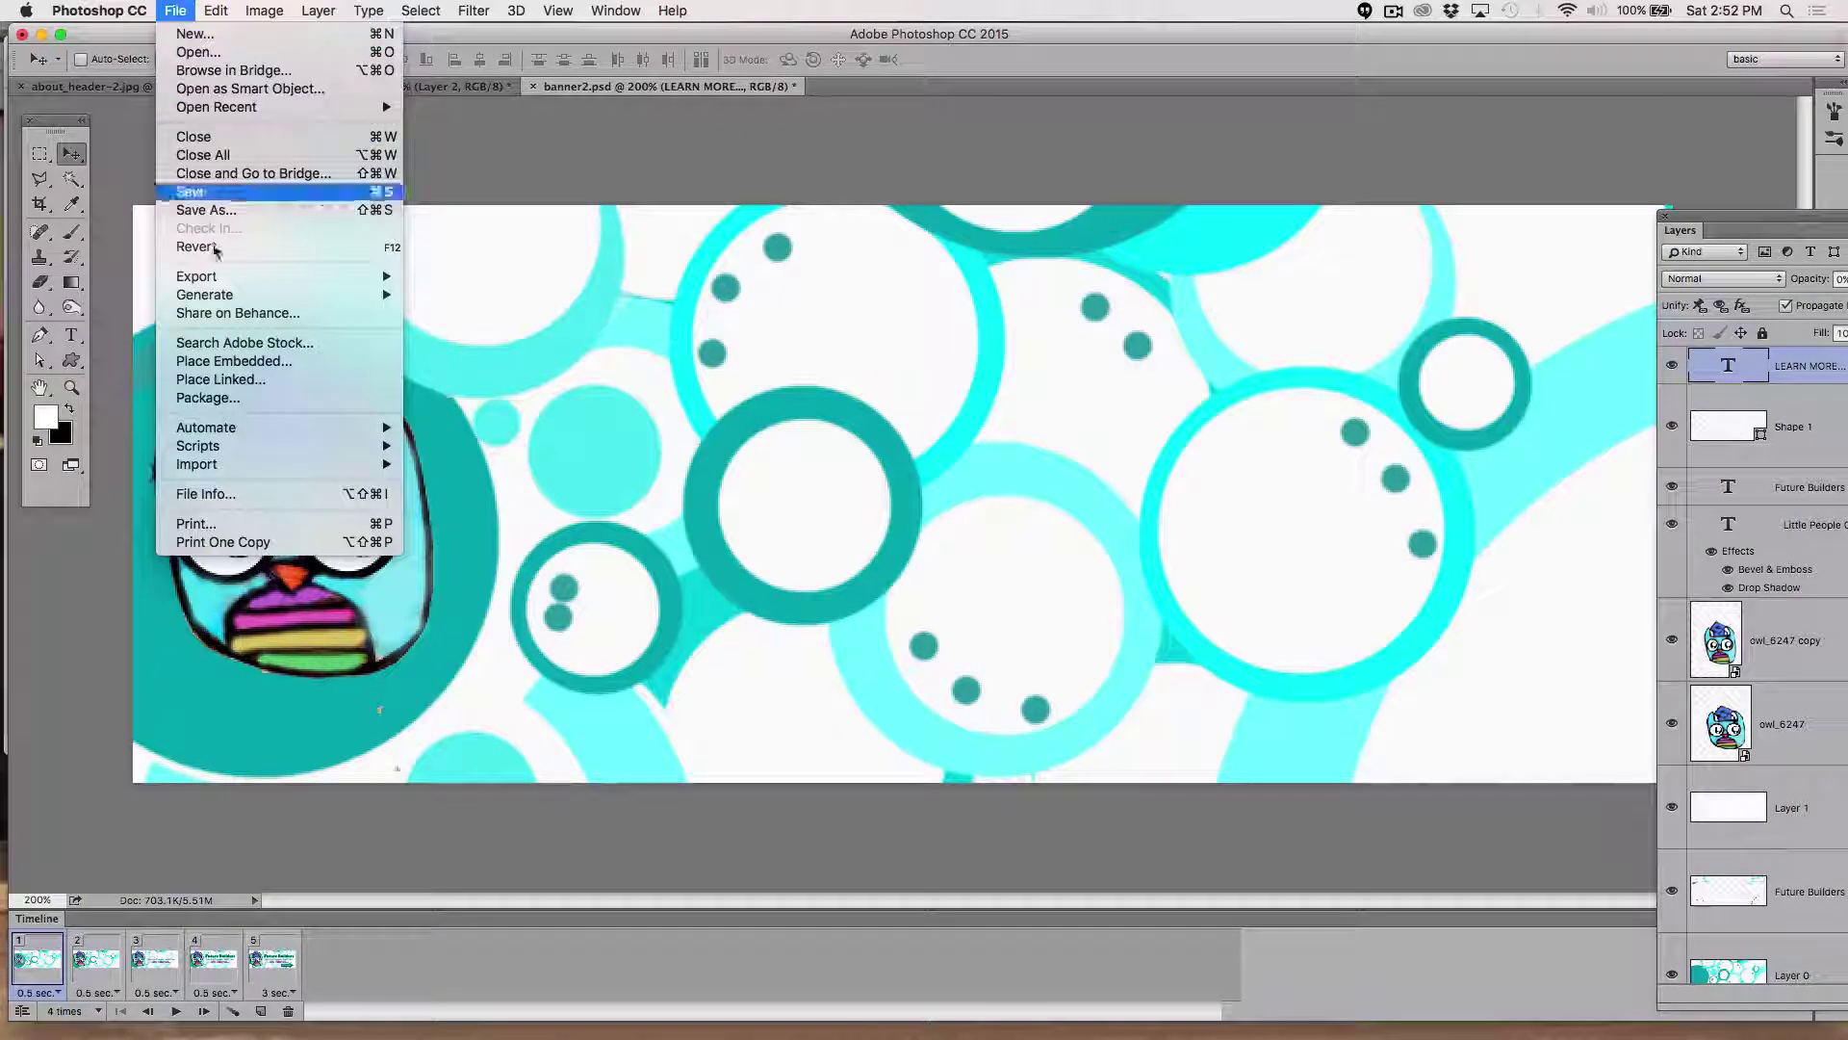
click(197, 211)
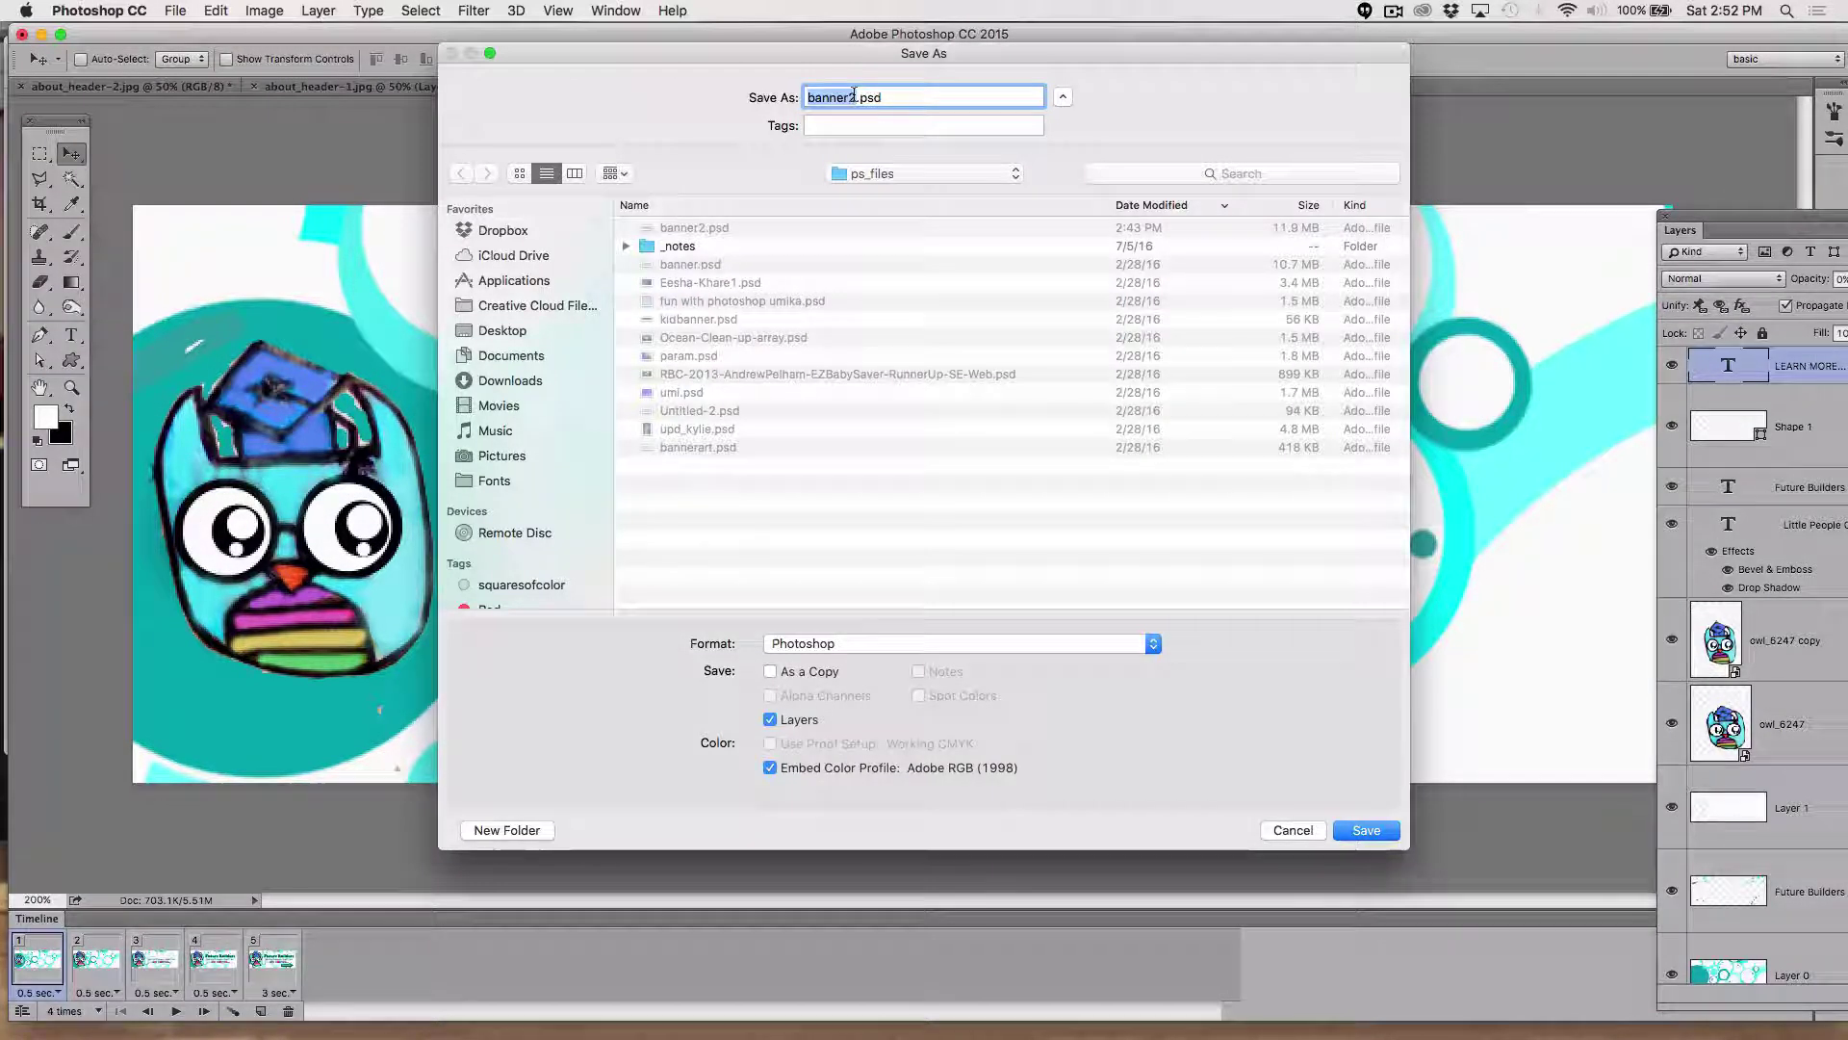
click(855, 97)
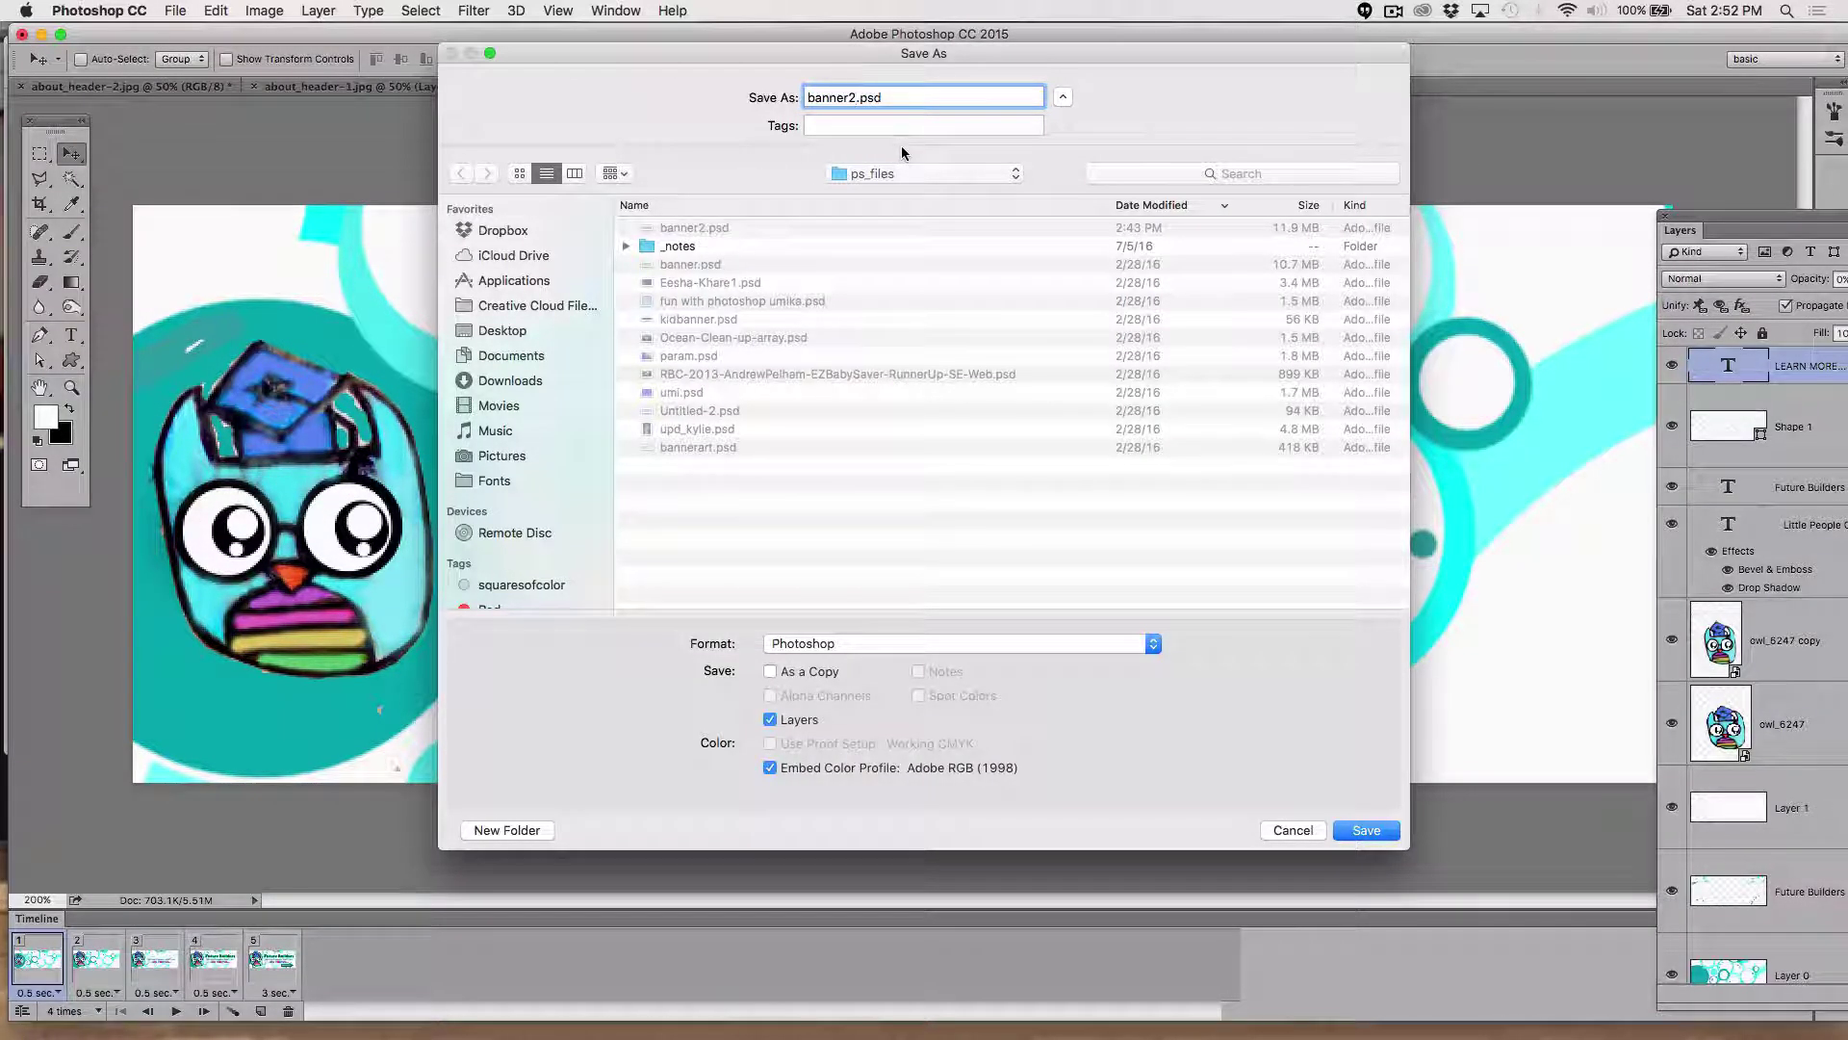
click(1366, 830)
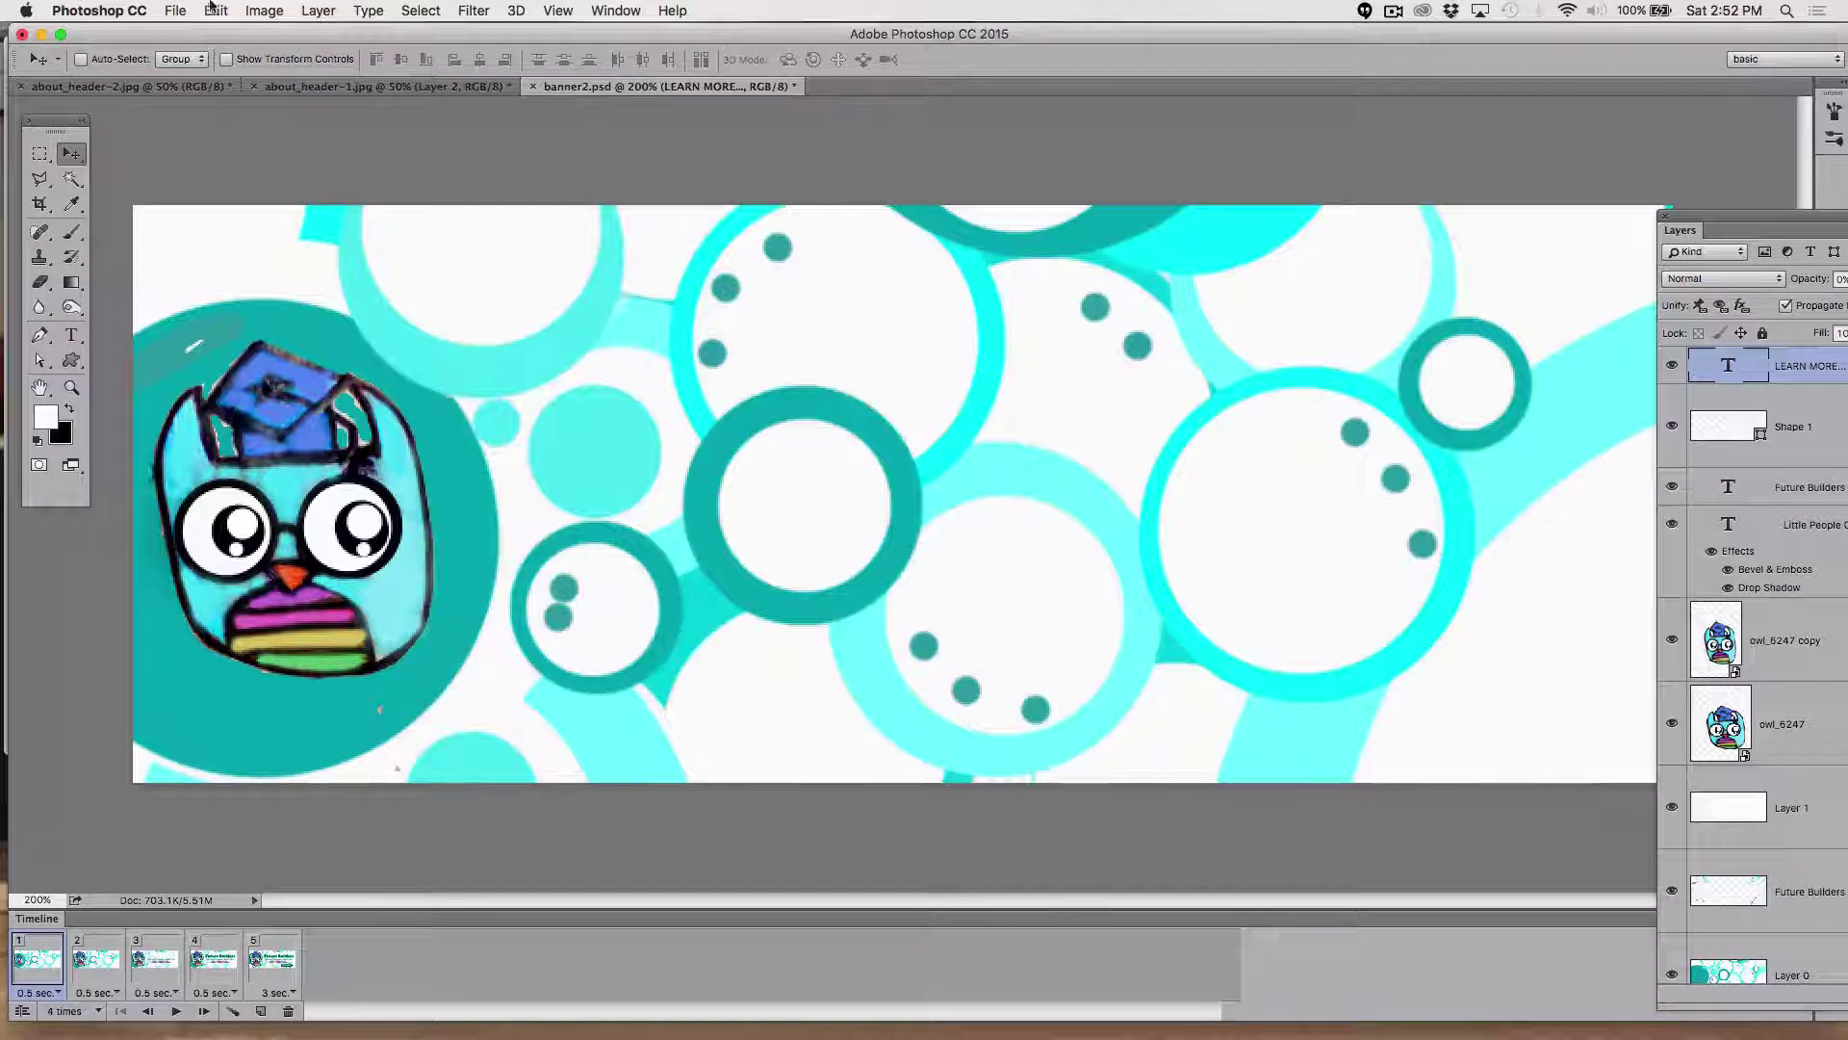
- Open Save for Web (Legacy) and preview the 16-colour five-frame GIF in a browser
click(174, 10)
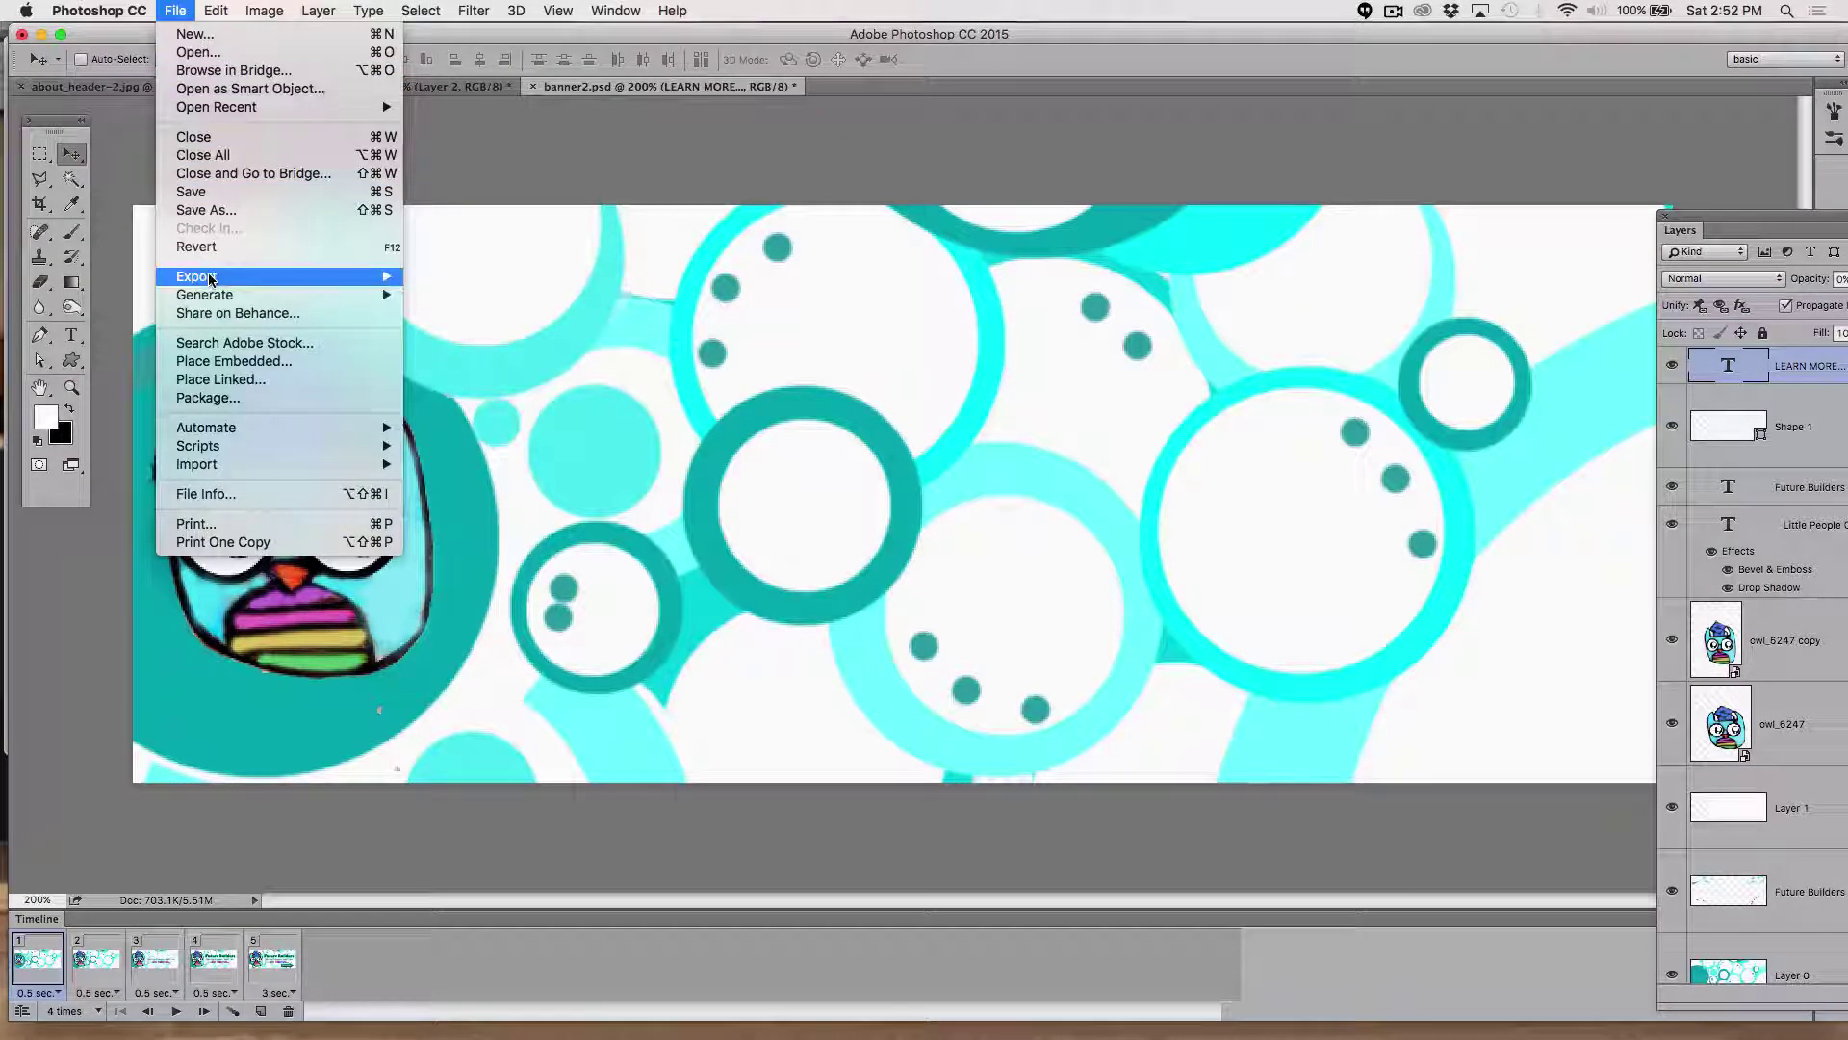
mouse_move(231, 277)
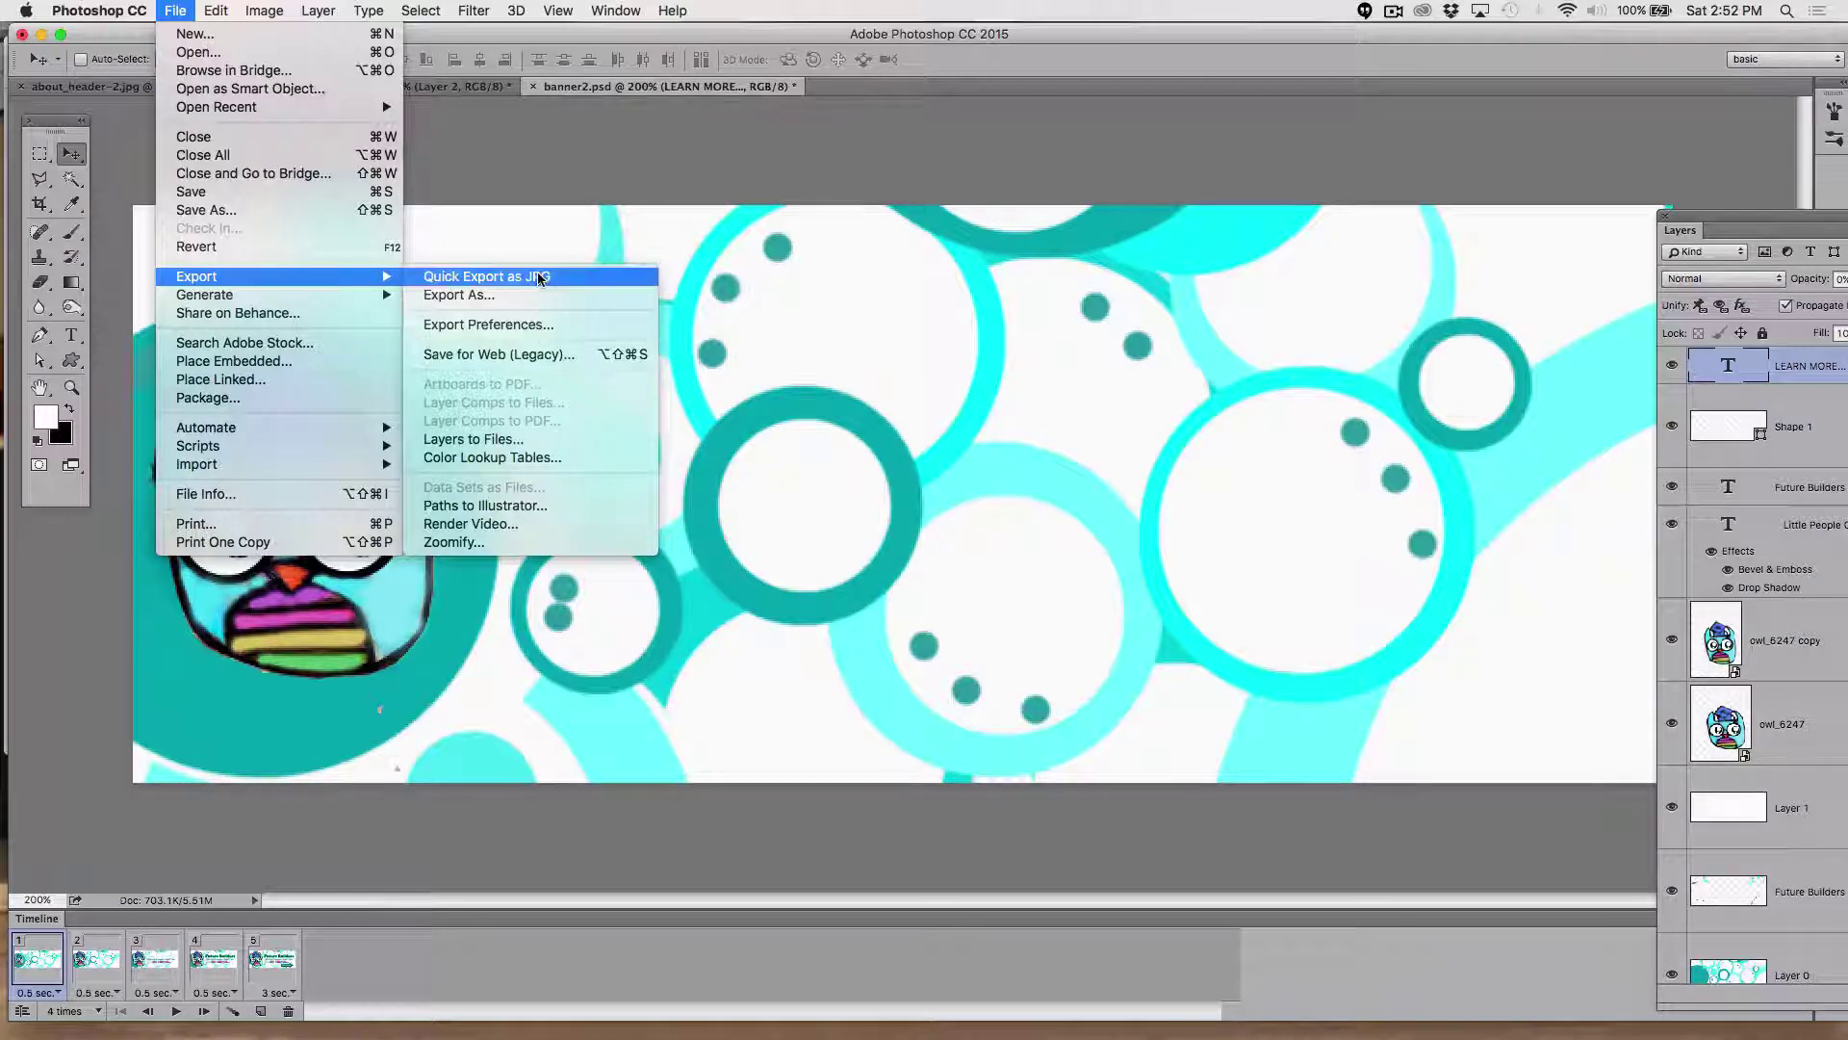
click(534, 355)
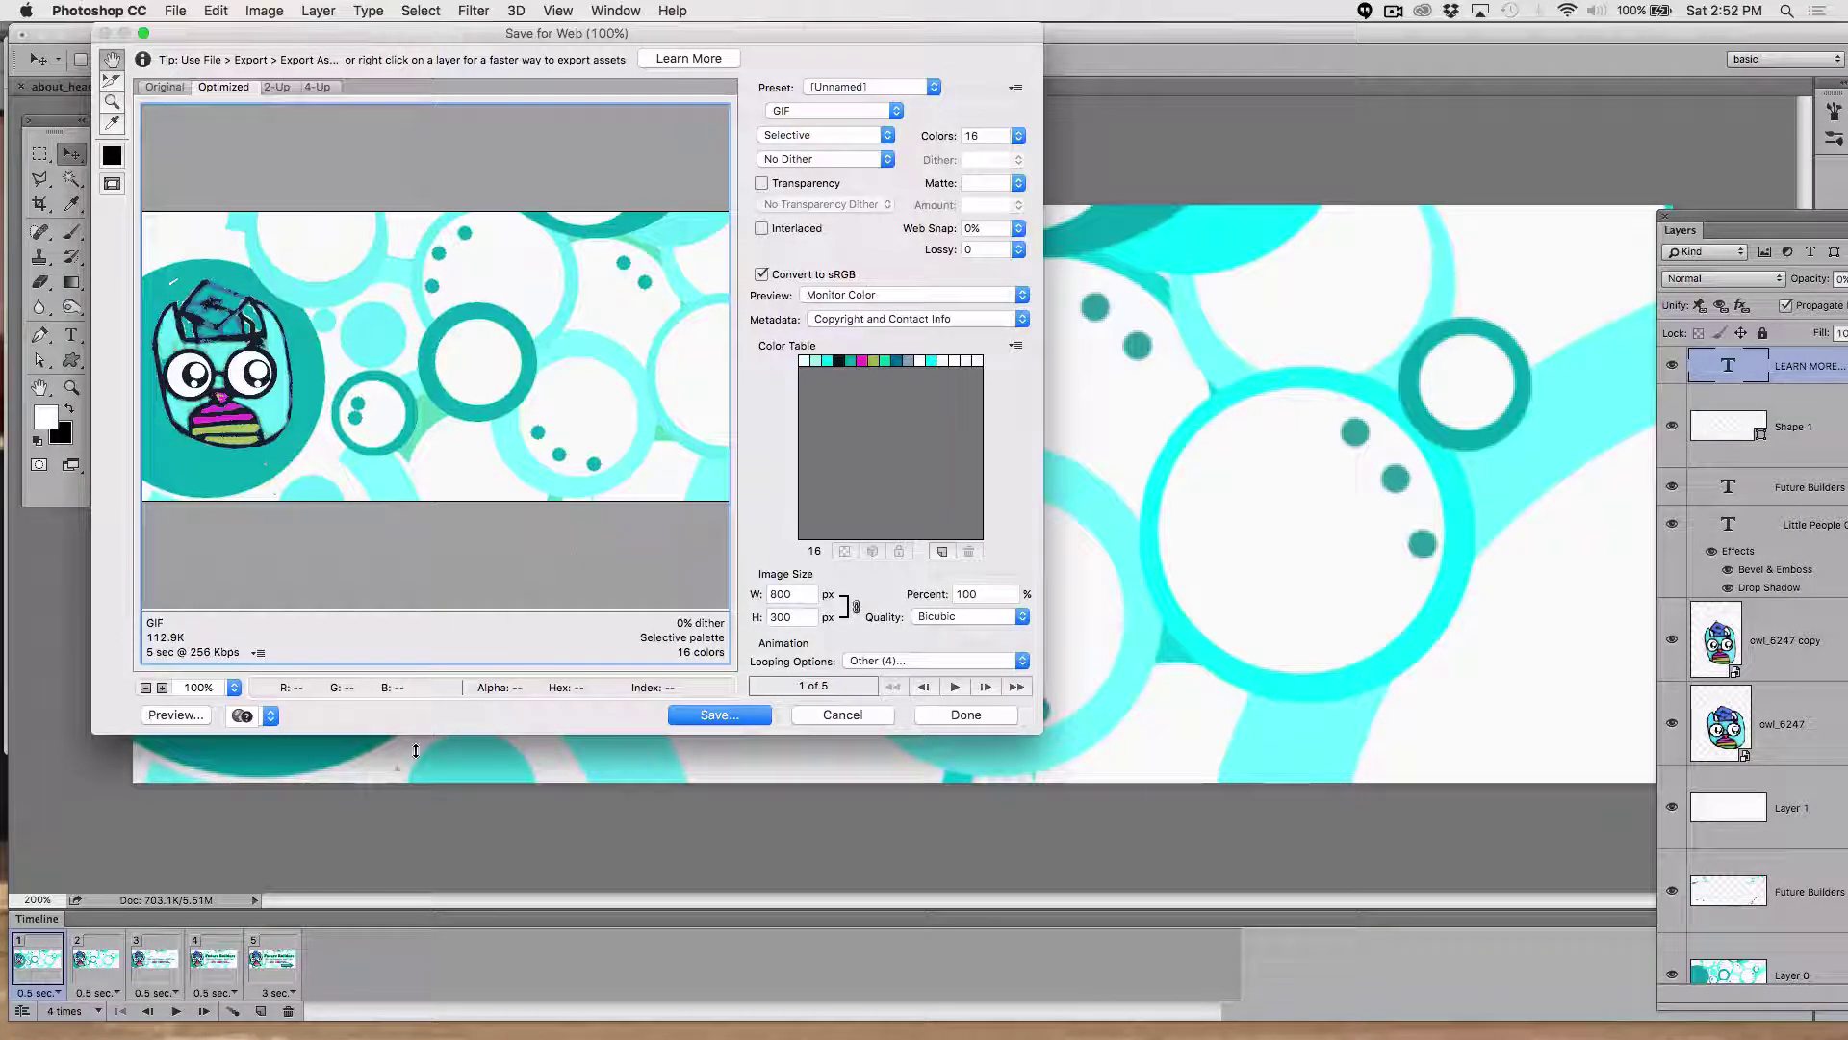
click(270, 715)
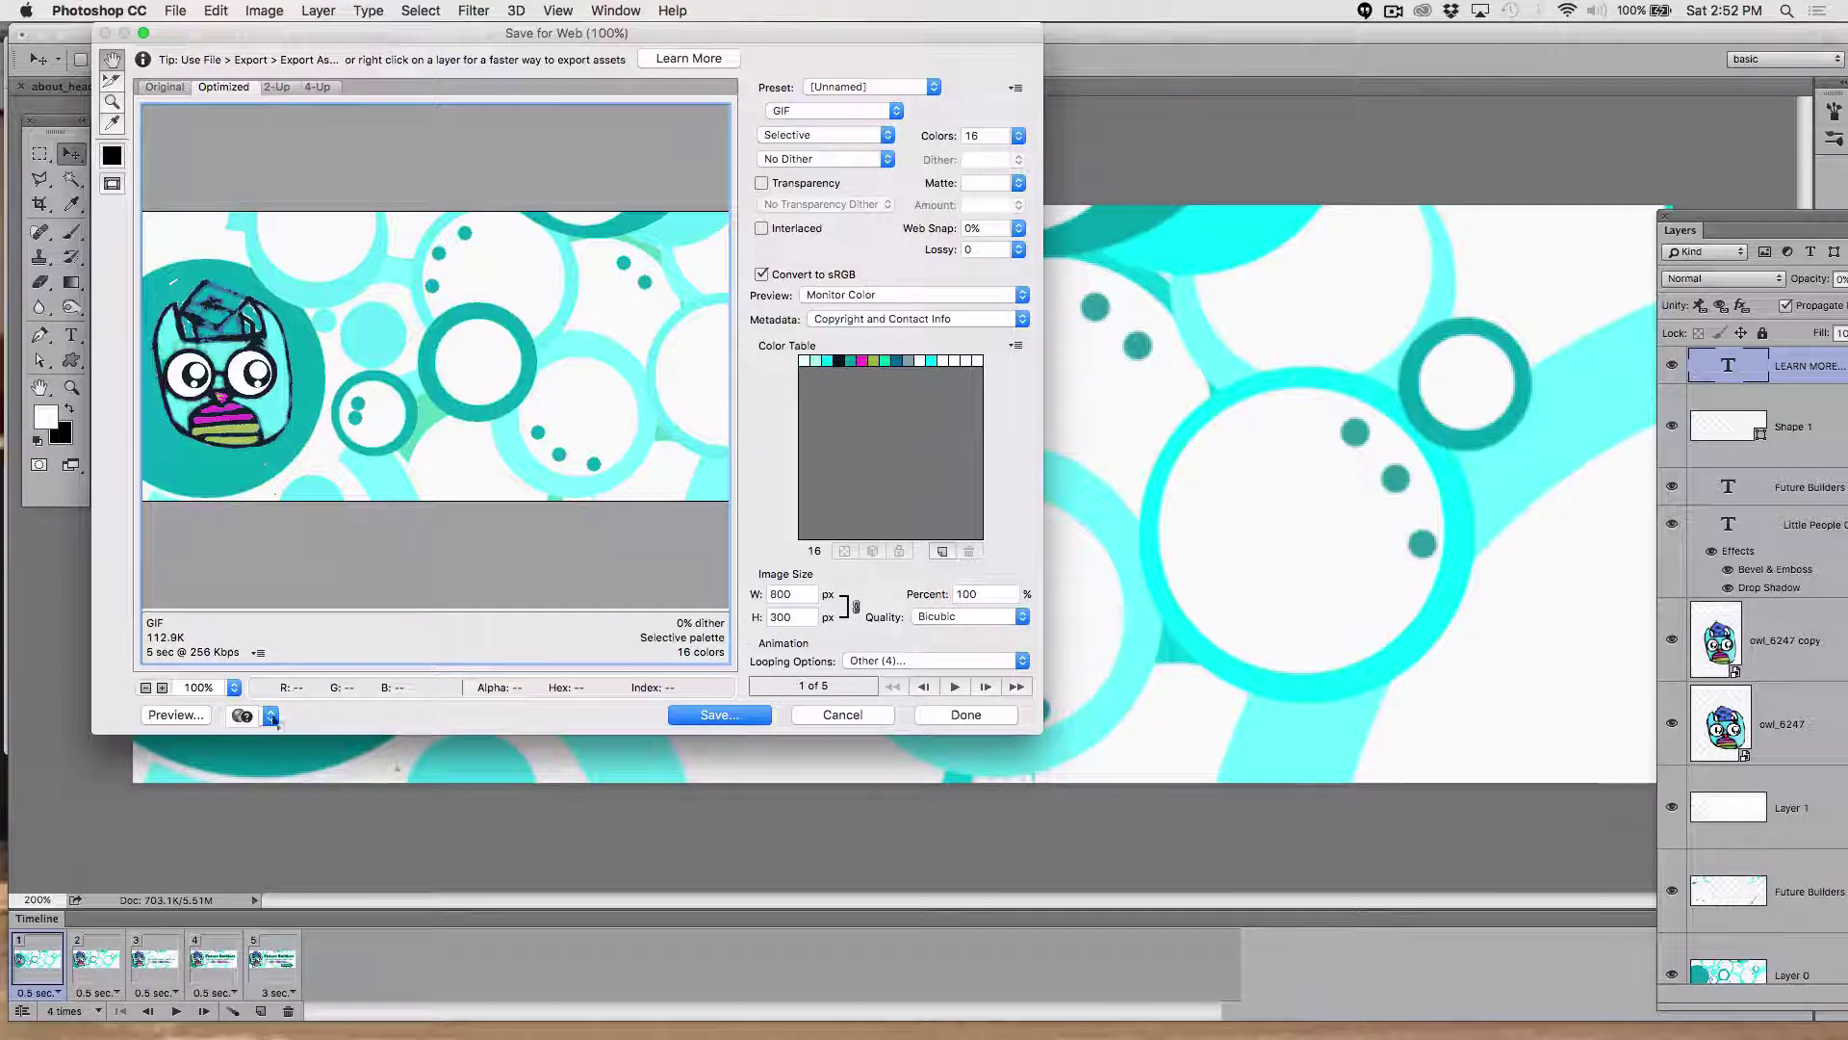
click(169, 715)
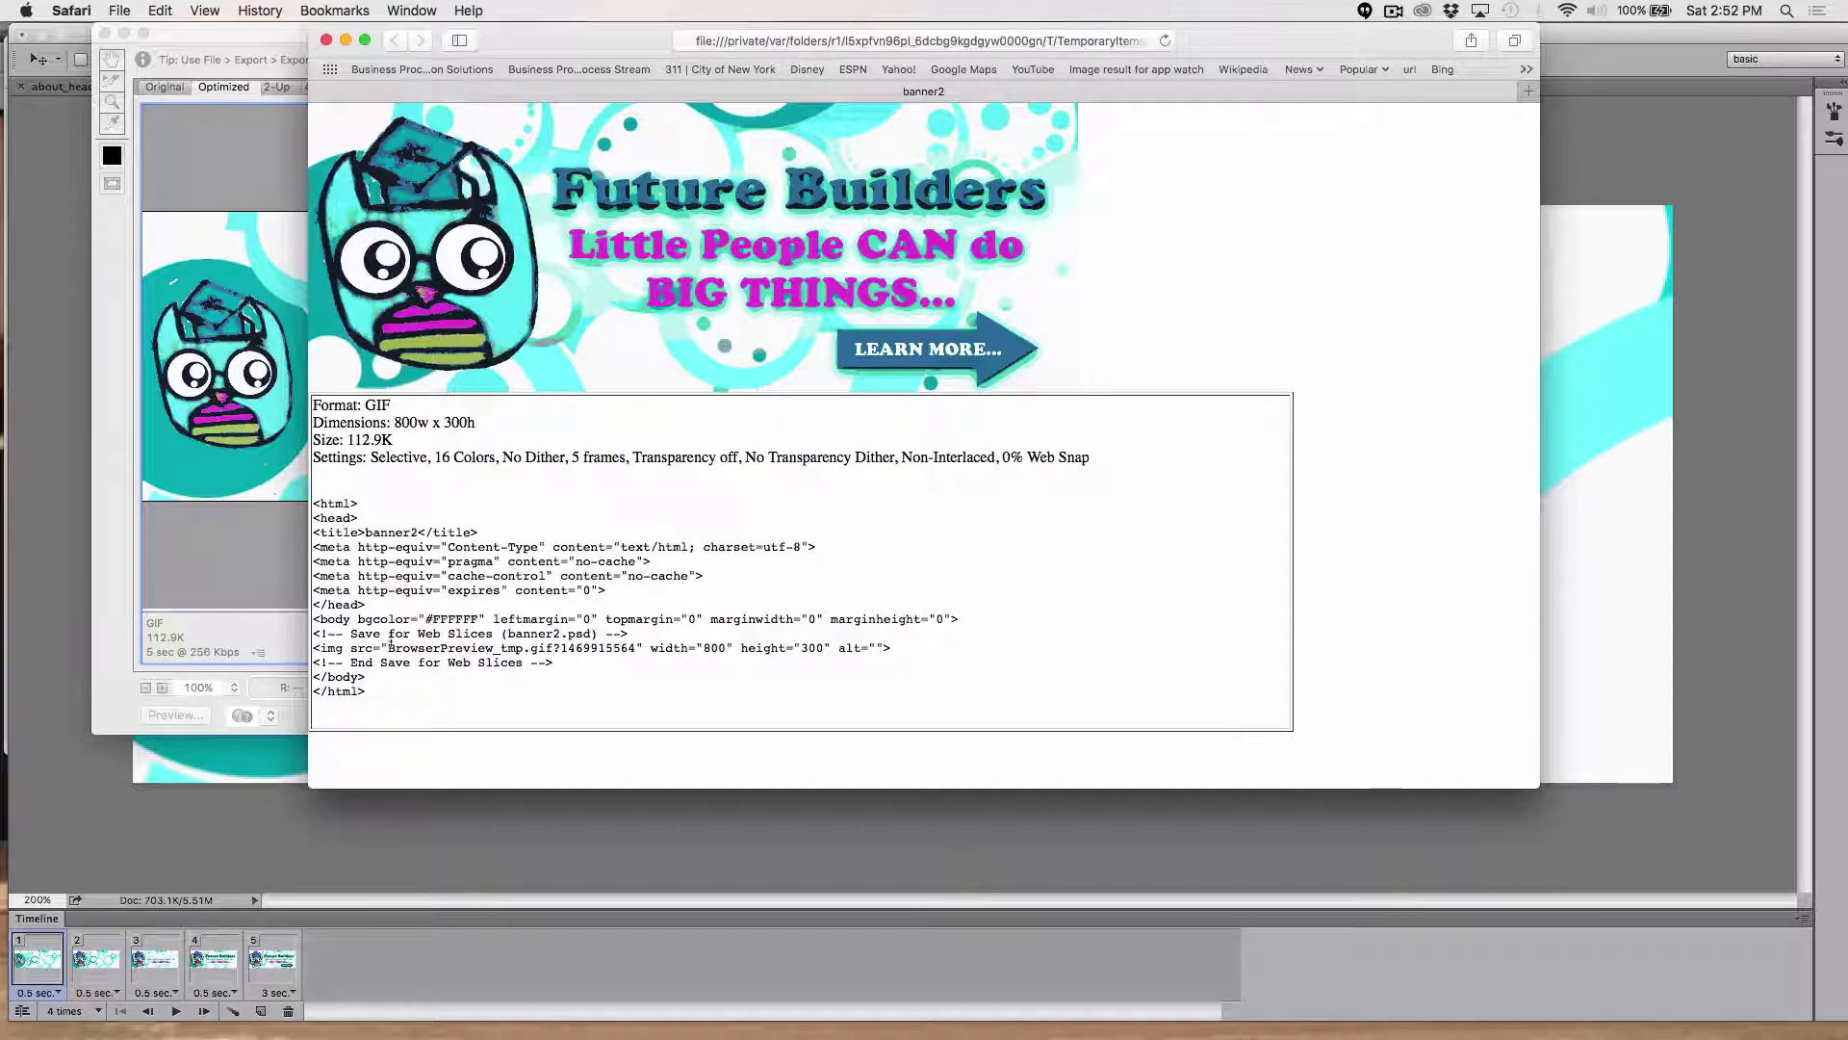
drag(379, 697, 310, 507)
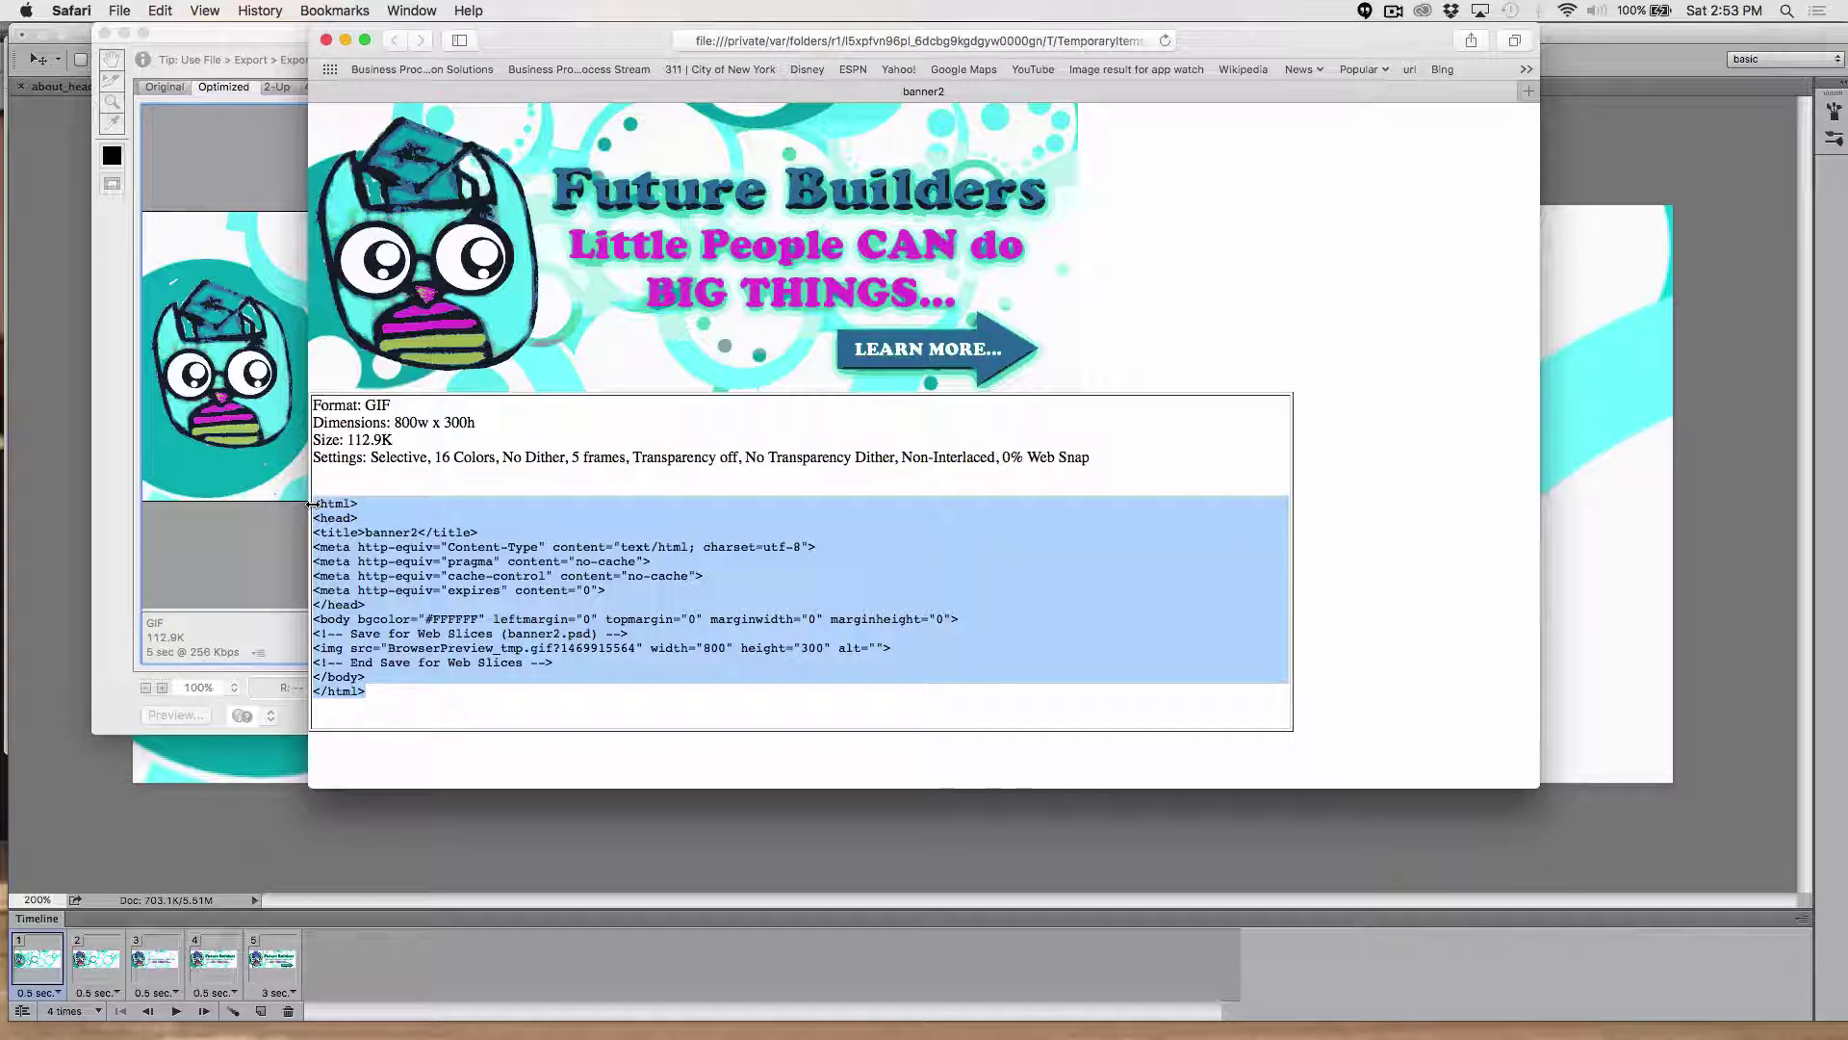
mouse_move(556, 1034)
click(327, 40)
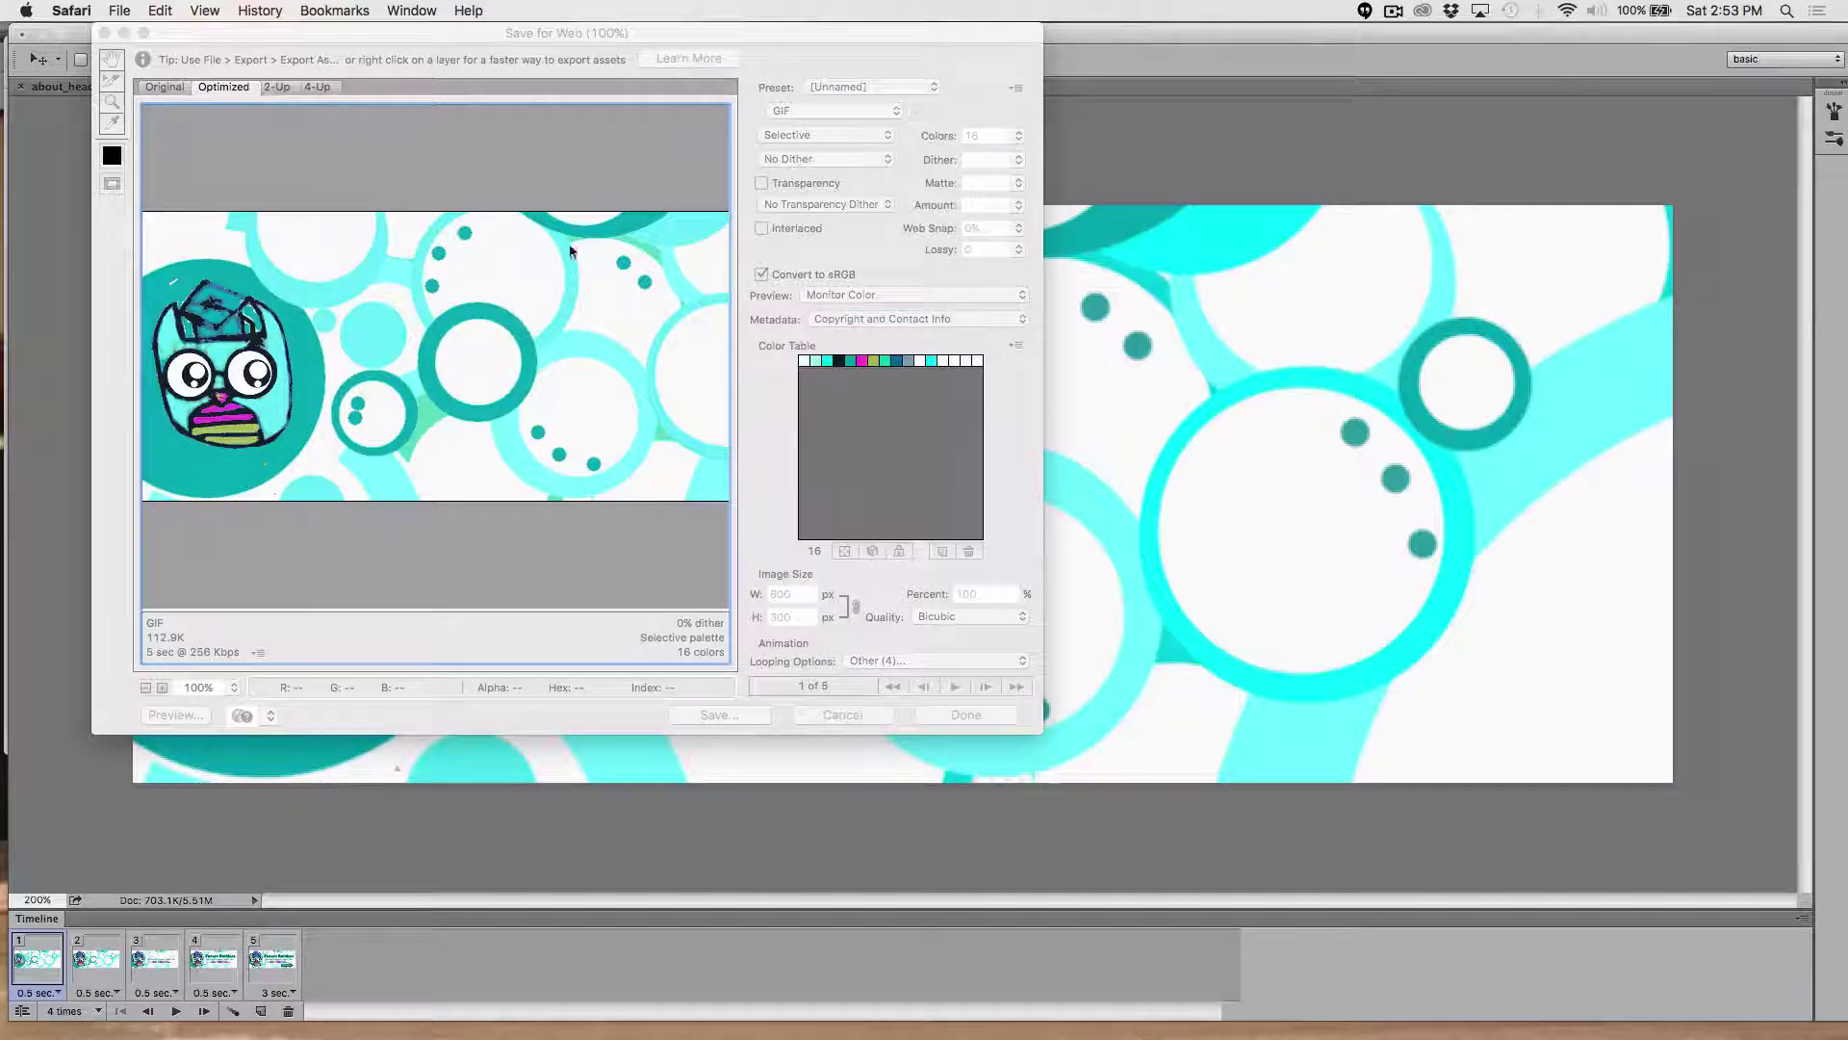
- Return to Photoshop and cancel the Save for Web dialog without saving
click(842, 60)
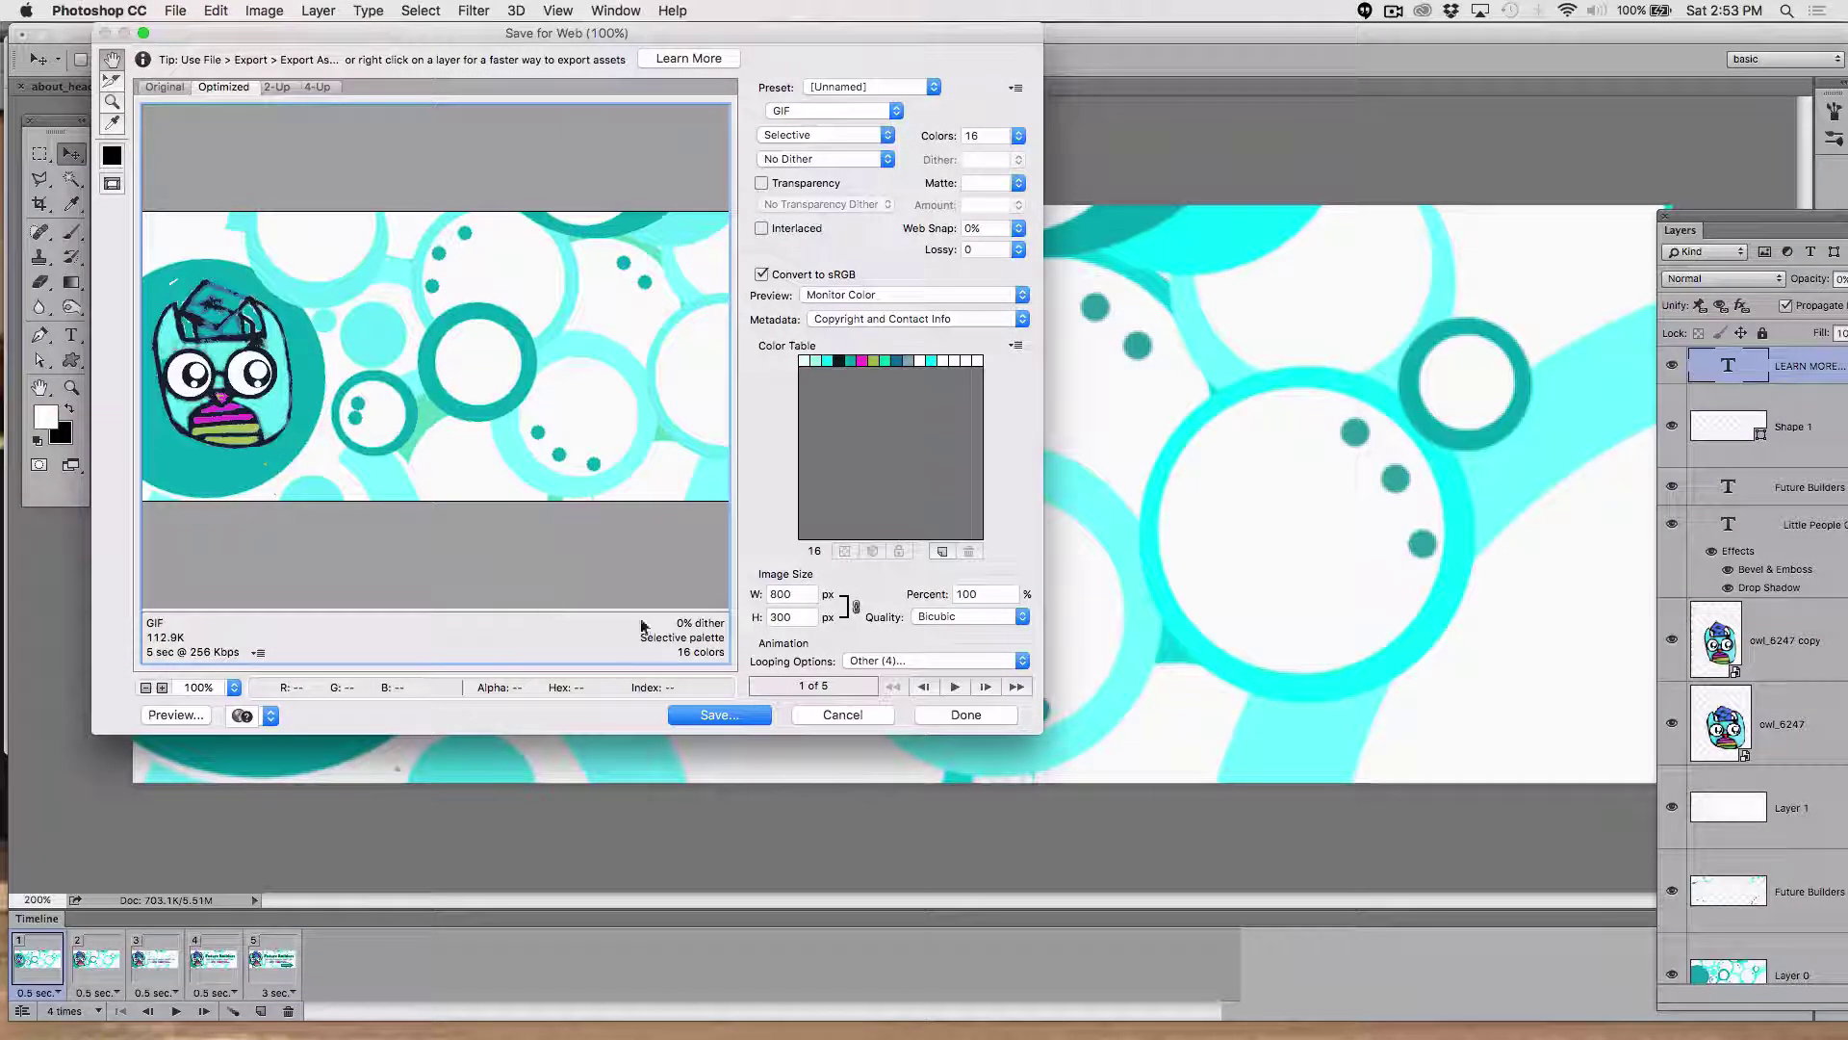
click(842, 715)
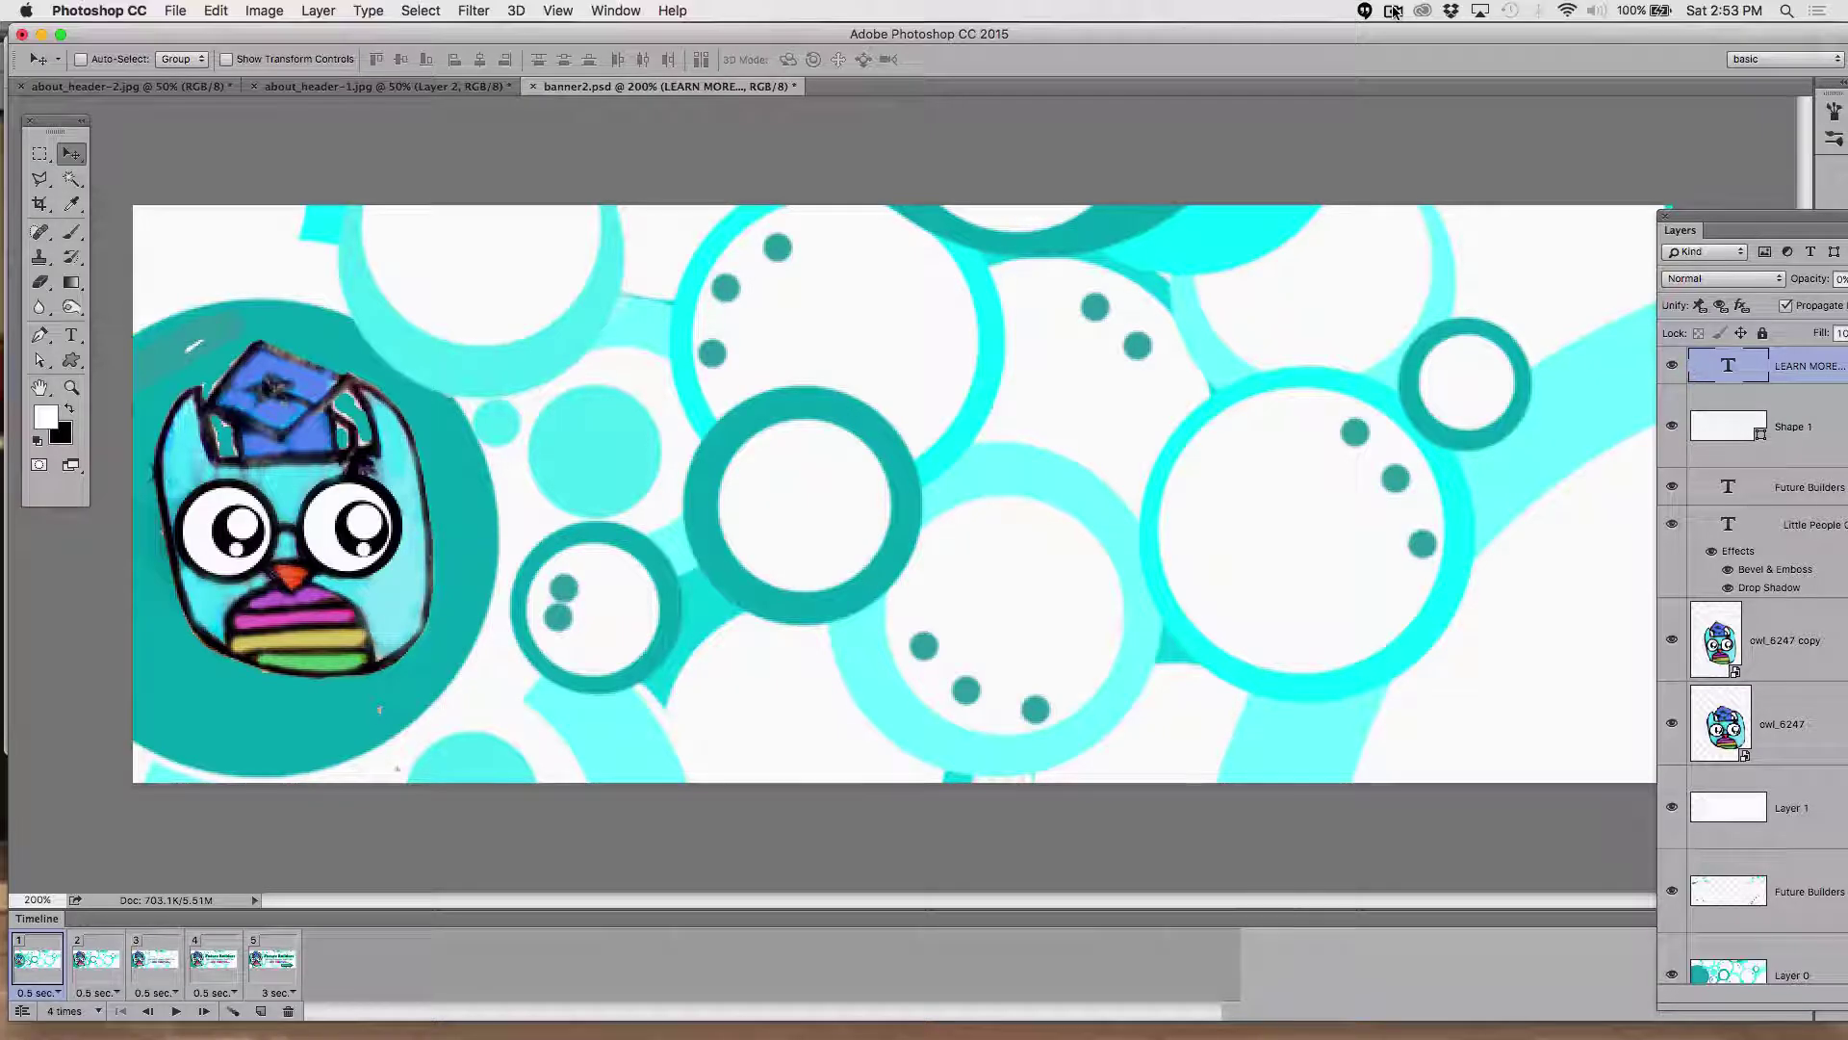
click(1393, 10)
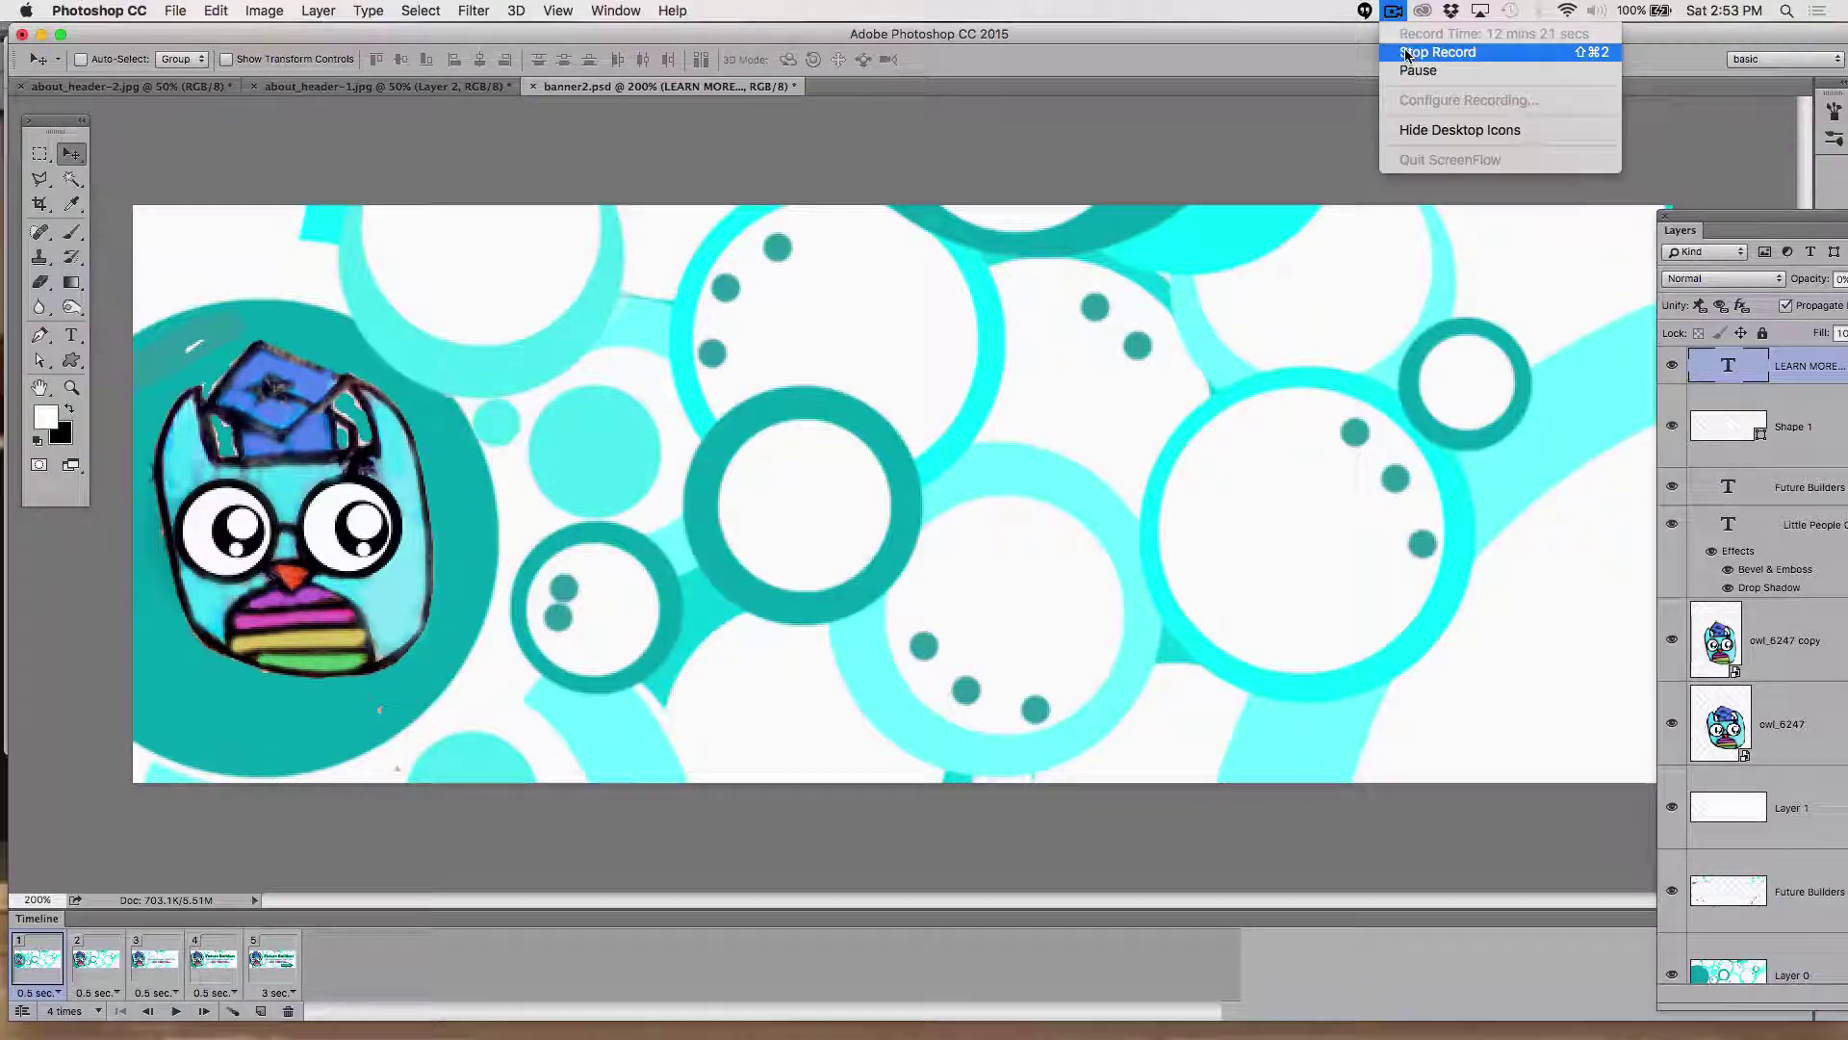